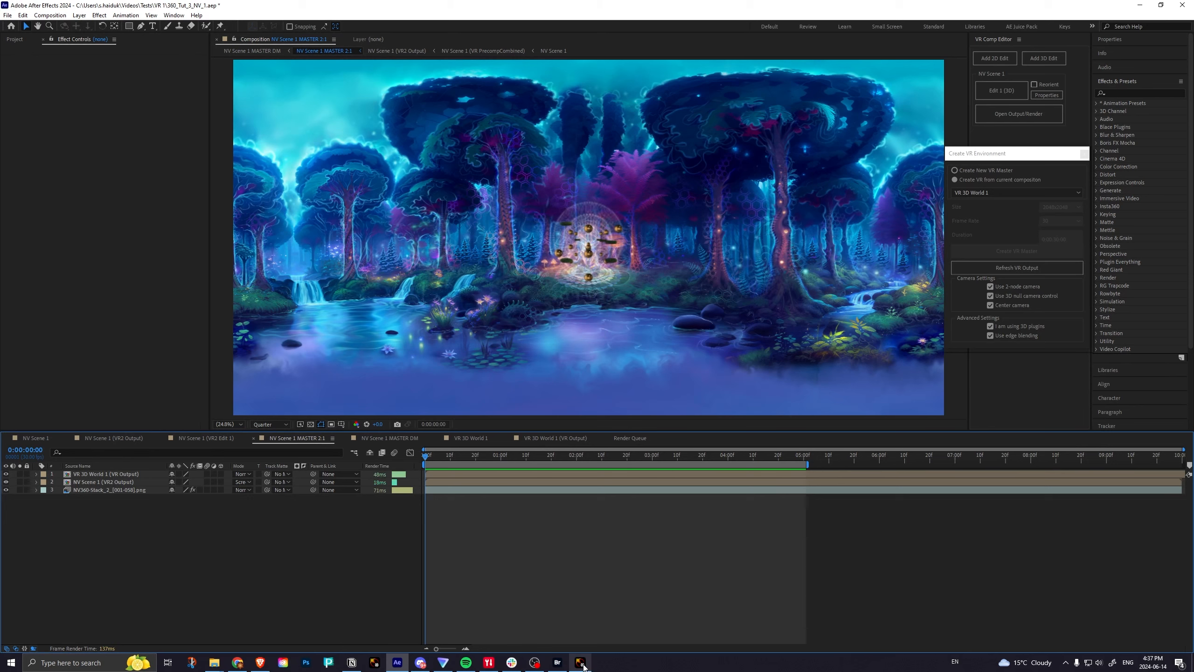
Switch to Amateras Dome Player and play the loaded 2-1 MASTER DM_2.mp4 render.
{"action": "mouse_move", "coordinate": [582, 665]}
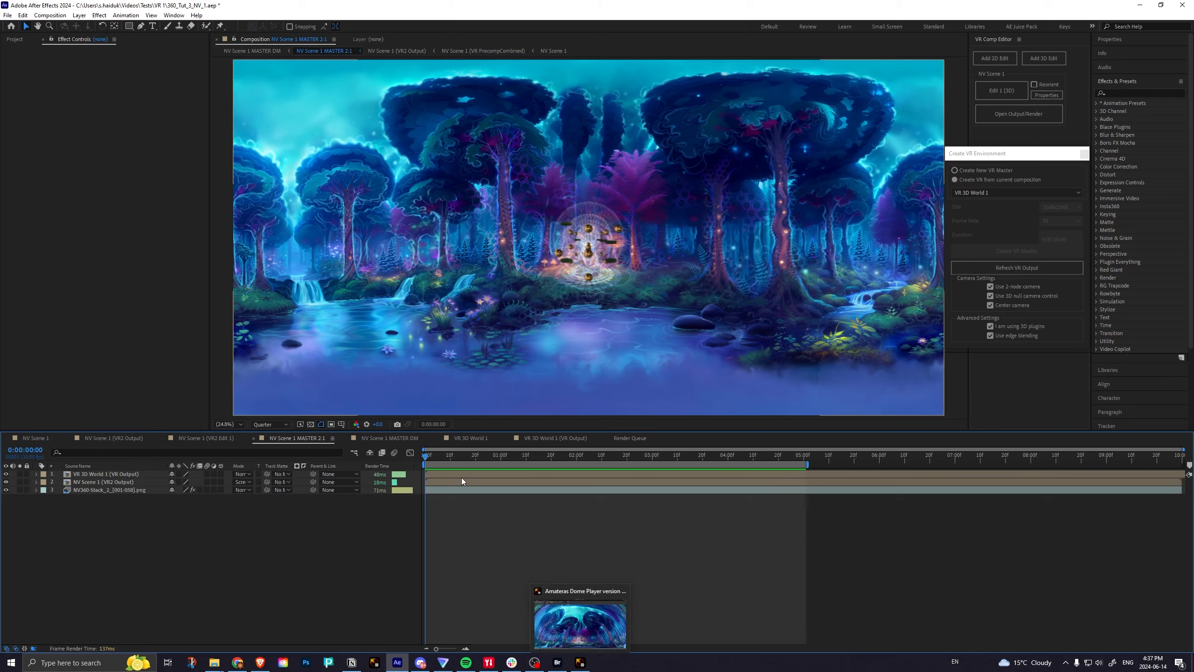
{"action": "left_click", "coordinate": [579, 663]}
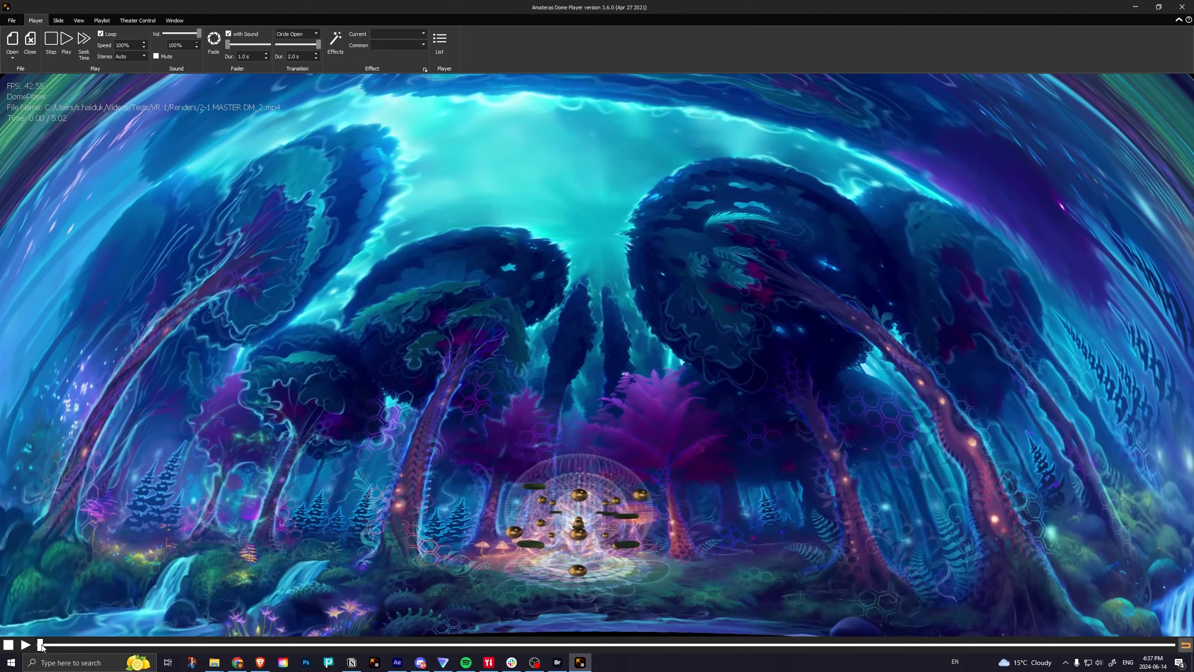
{"action": "left_click", "coordinate": [25, 646]}
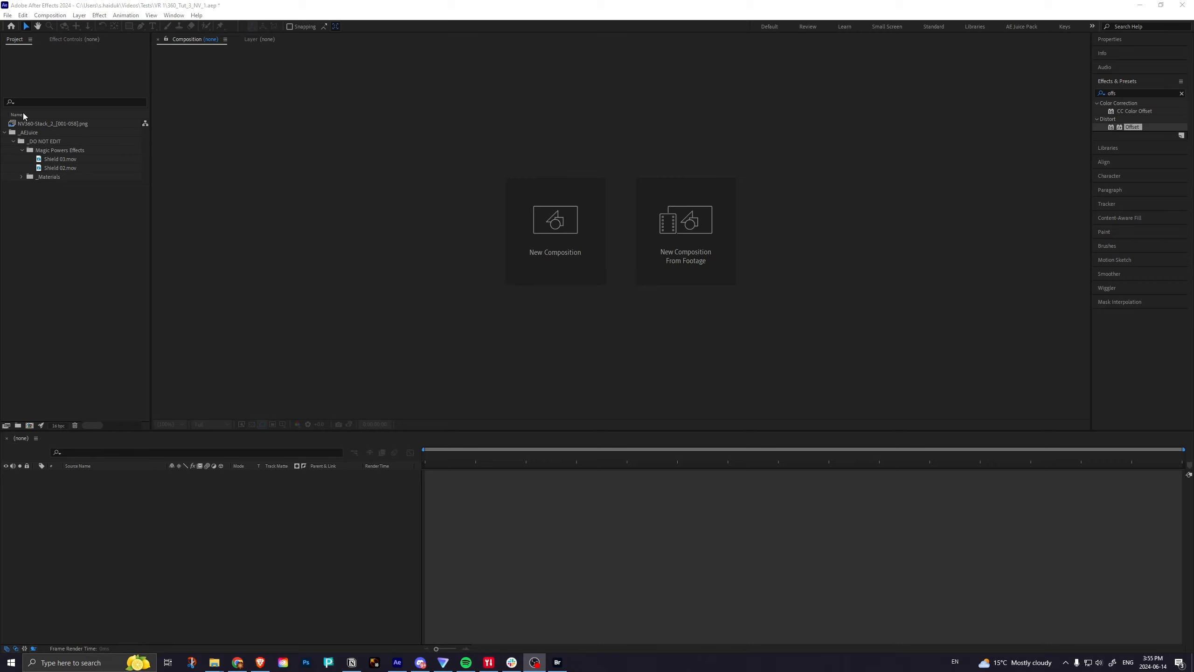
Create a composition from the NV360-Stack_2_[001-058].png sequence and preview its playback from the first frame.
{"action": "left_click", "coordinate": [41, 125]}
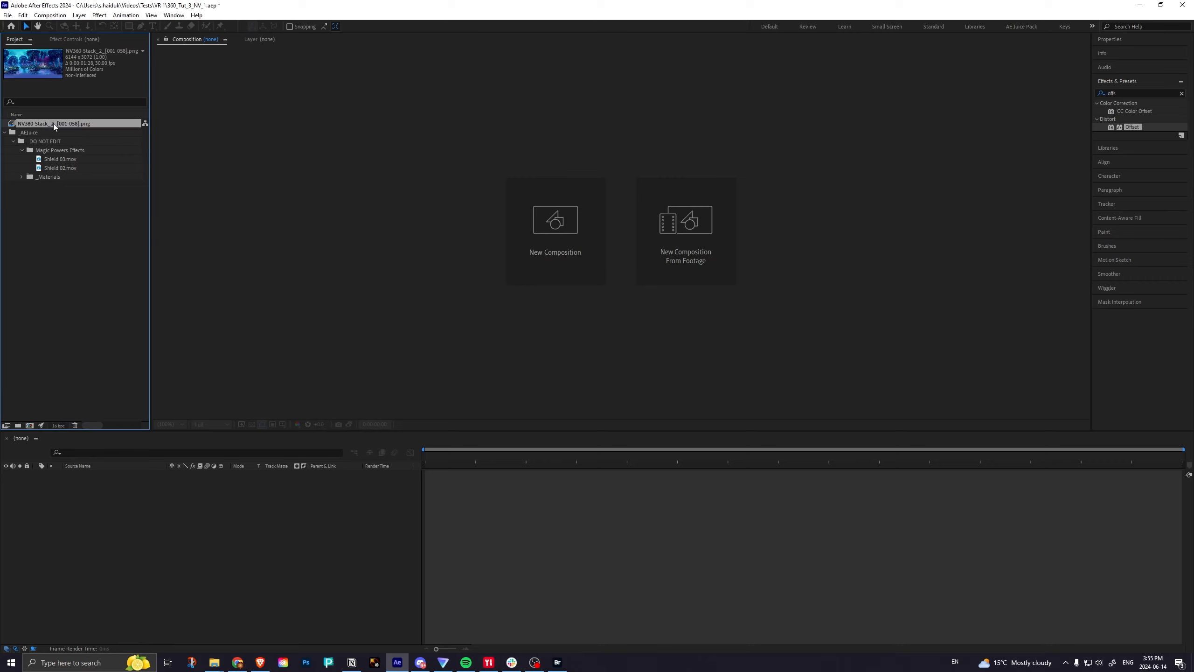
{"action": "left_click_drag", "start_coordinate": [33, 125], "coordinate": [31, 425]}
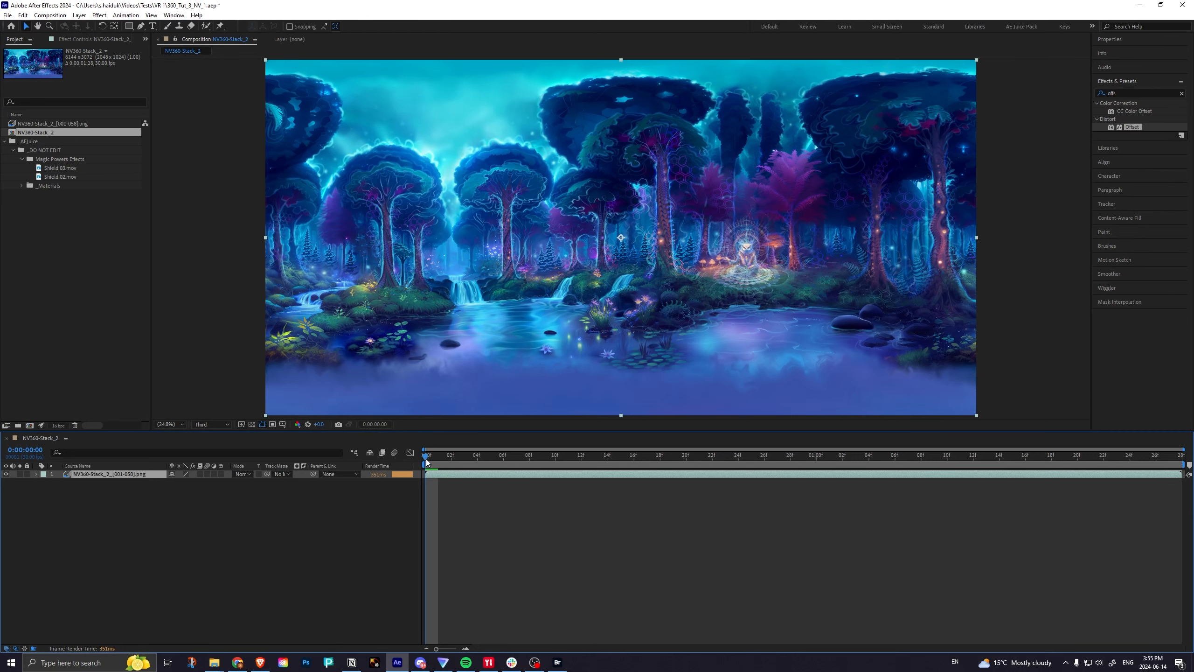
{"action": "left_click_drag", "start_coordinate": [427, 462], "coordinate": [386, 471]}
{"action": "key", "text": "space"}
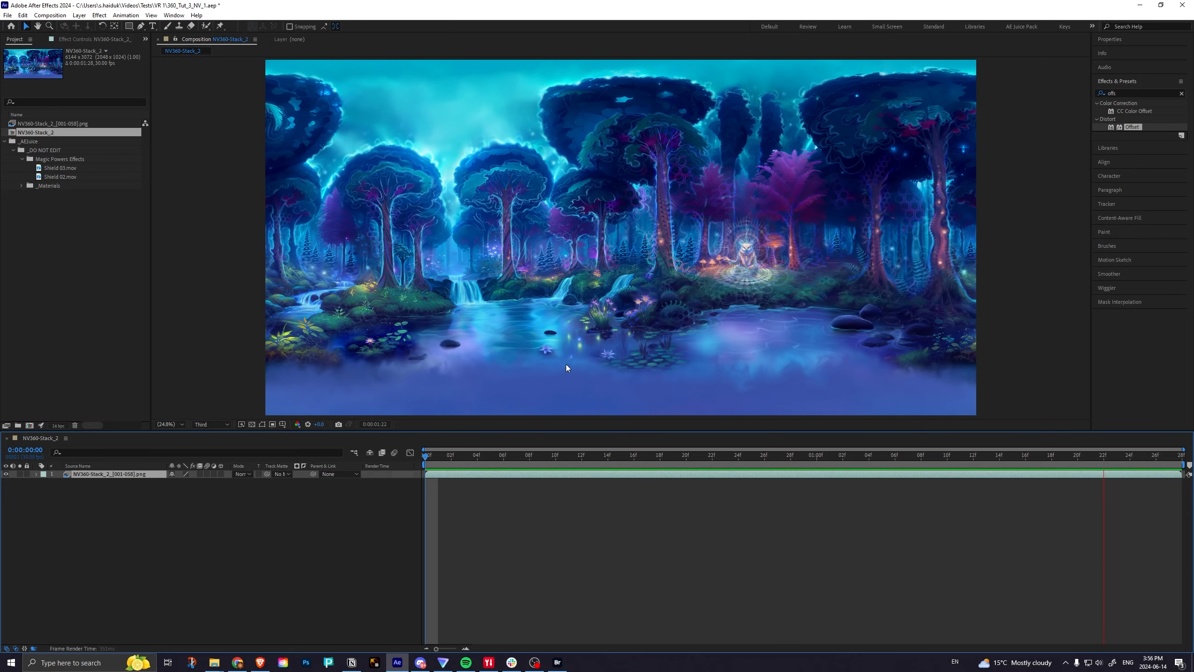
{"action": "key", "text": "space"}
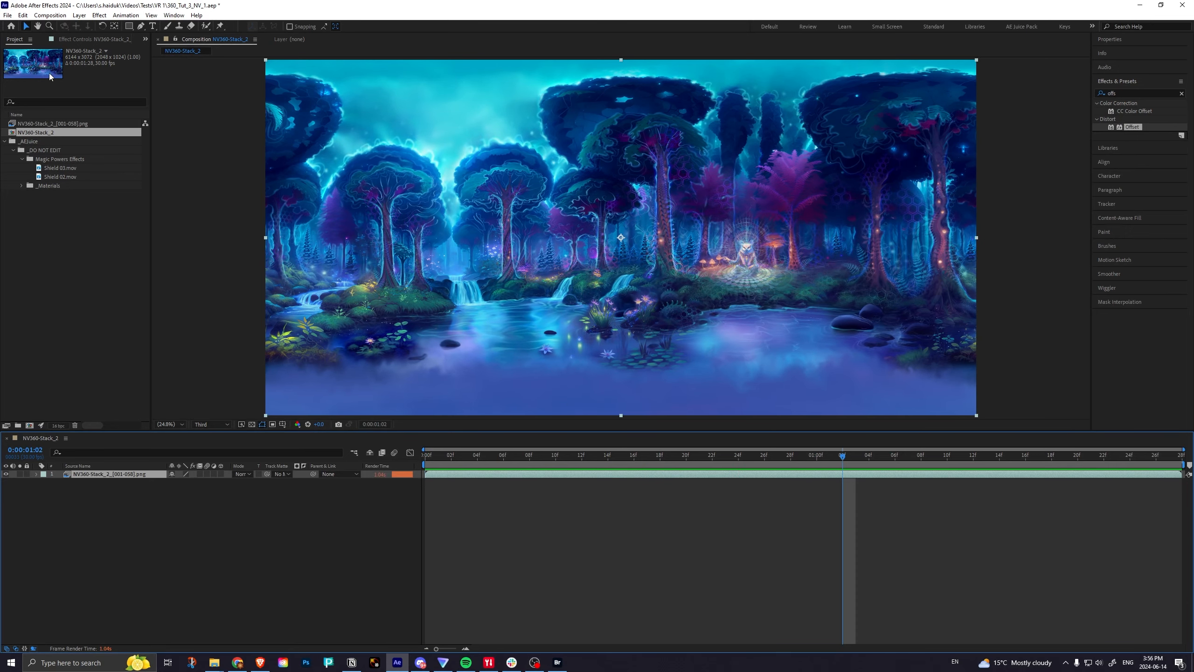
Set the composition's duration to 0:00:10:00 and rename it NV Scene 1.
{"action": "left_click", "coordinate": [49, 16]}
{"action": "left_click", "coordinate": [73, 36]}
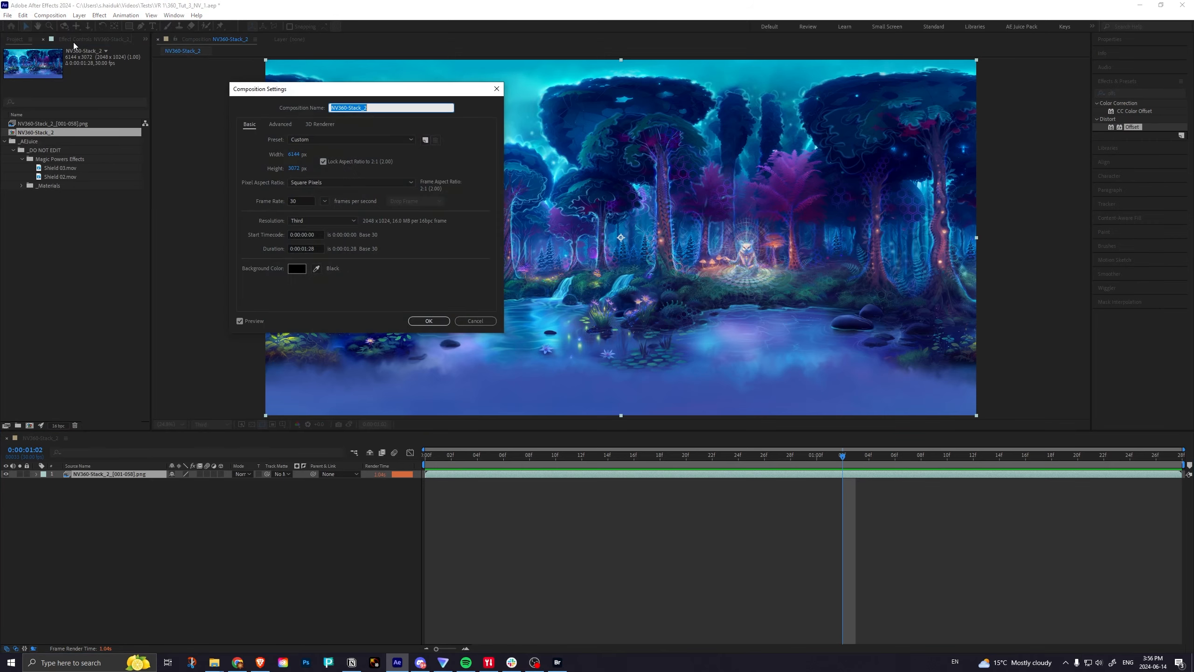
{"action": "left_click", "coordinate": [291, 249]}
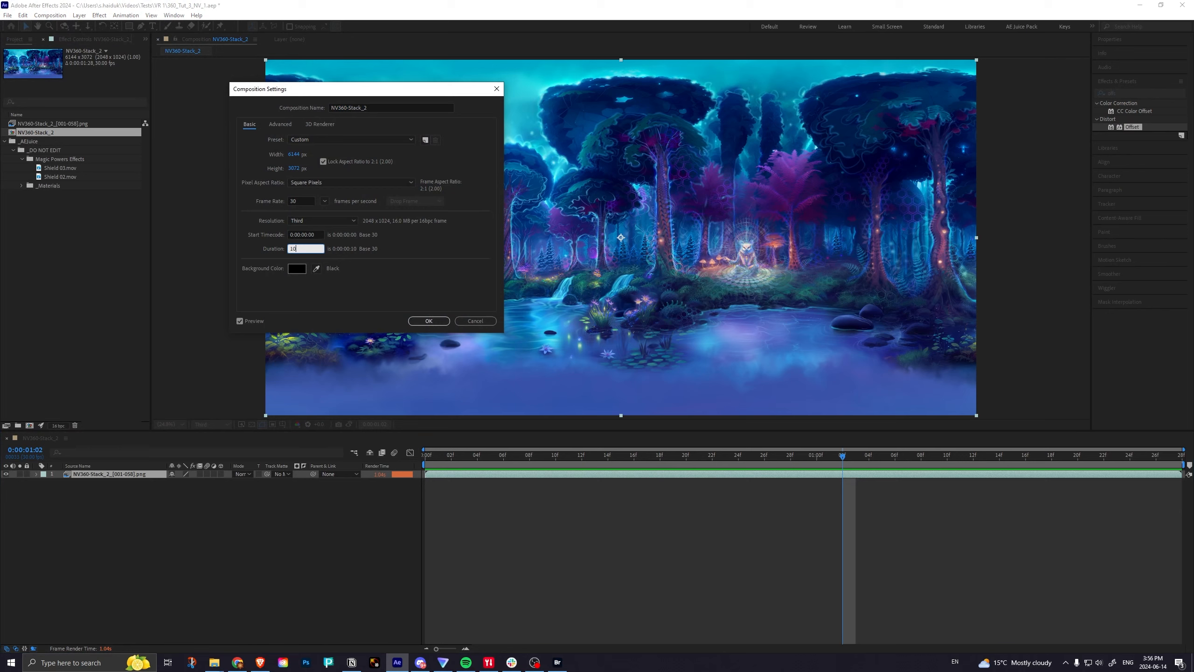
{"action": "left_click", "coordinate": [331, 108]}
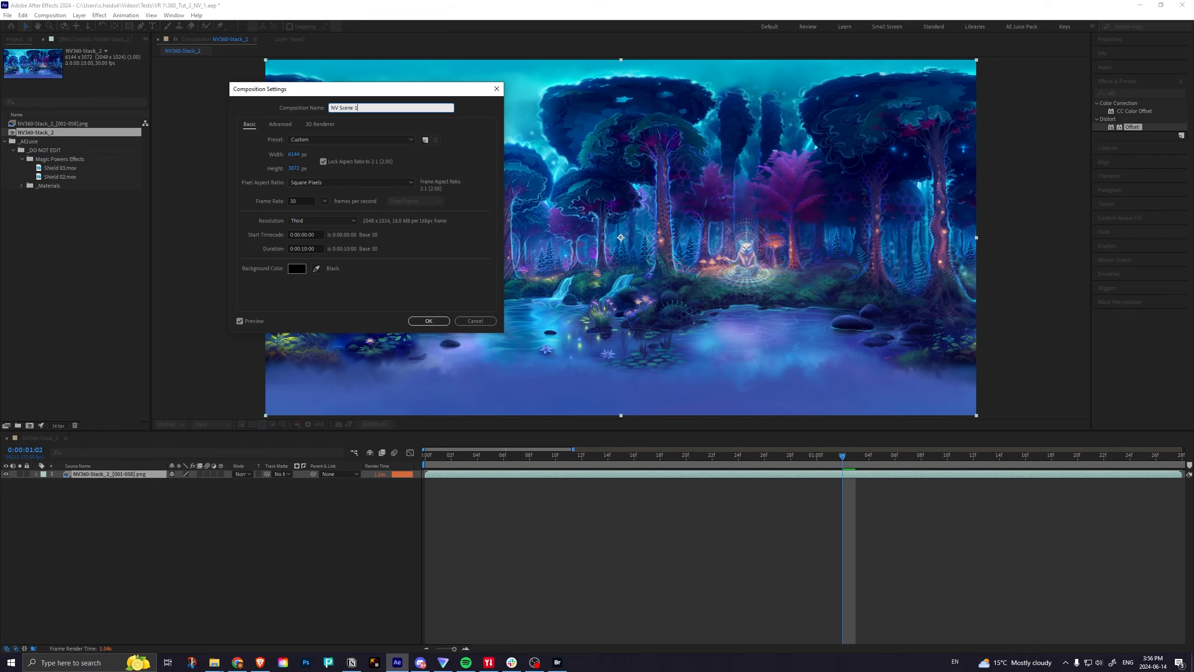
{"action": "key", "text": "Return"}
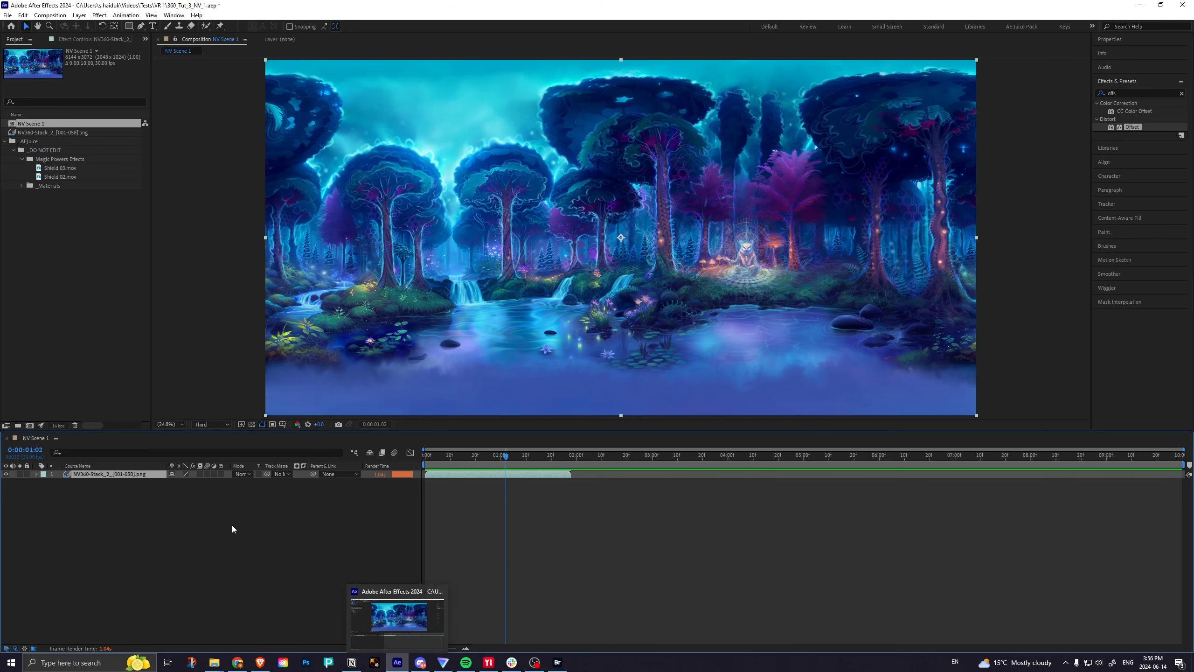
Enable time remapping on the NV360-Stack_2 sequence layer.
{"action": "right_click", "coordinate": [108, 475]}
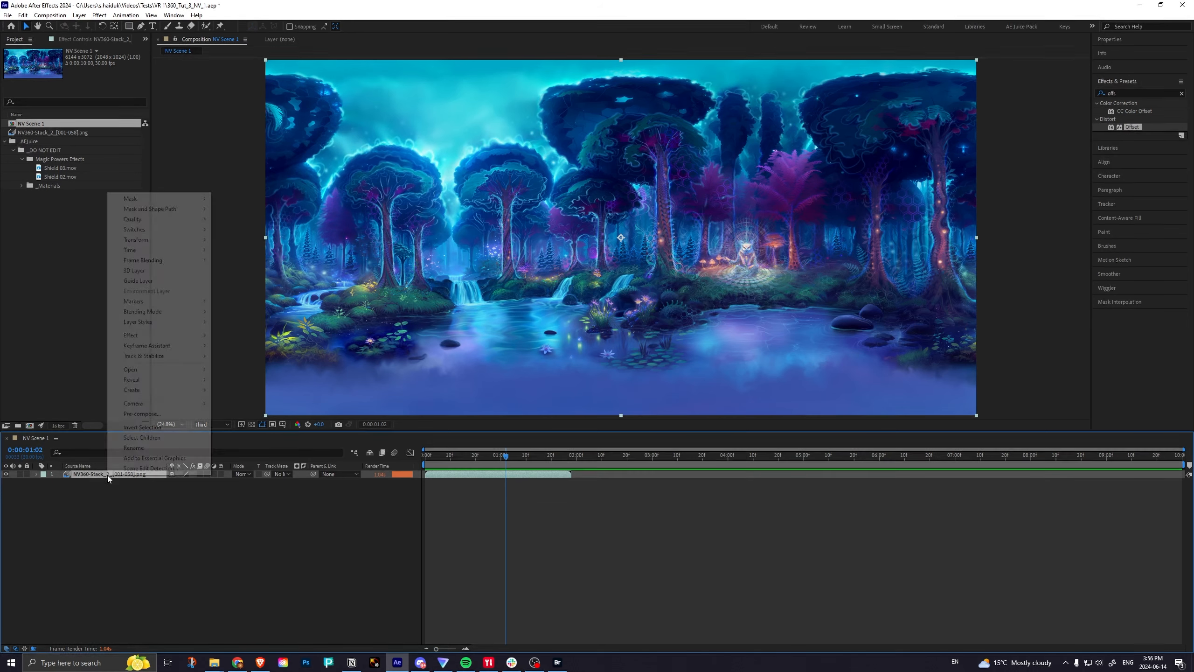
{"action": "mouse_move", "coordinate": [144, 254]}
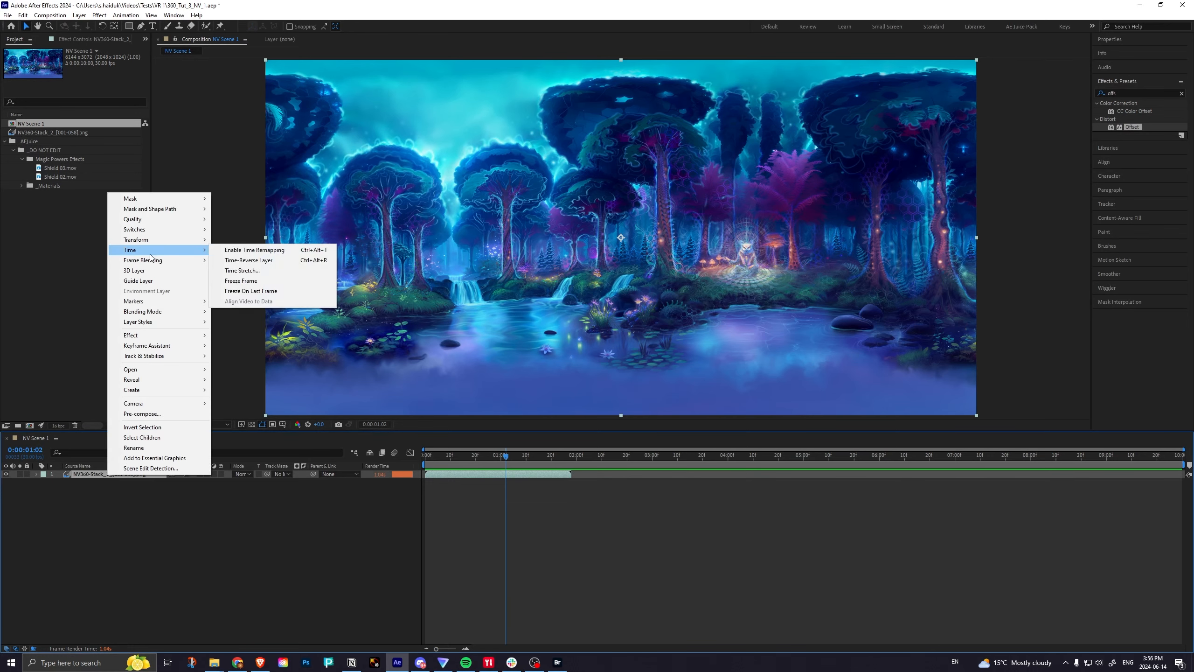
{"action": "left_click", "coordinate": [235, 250]}
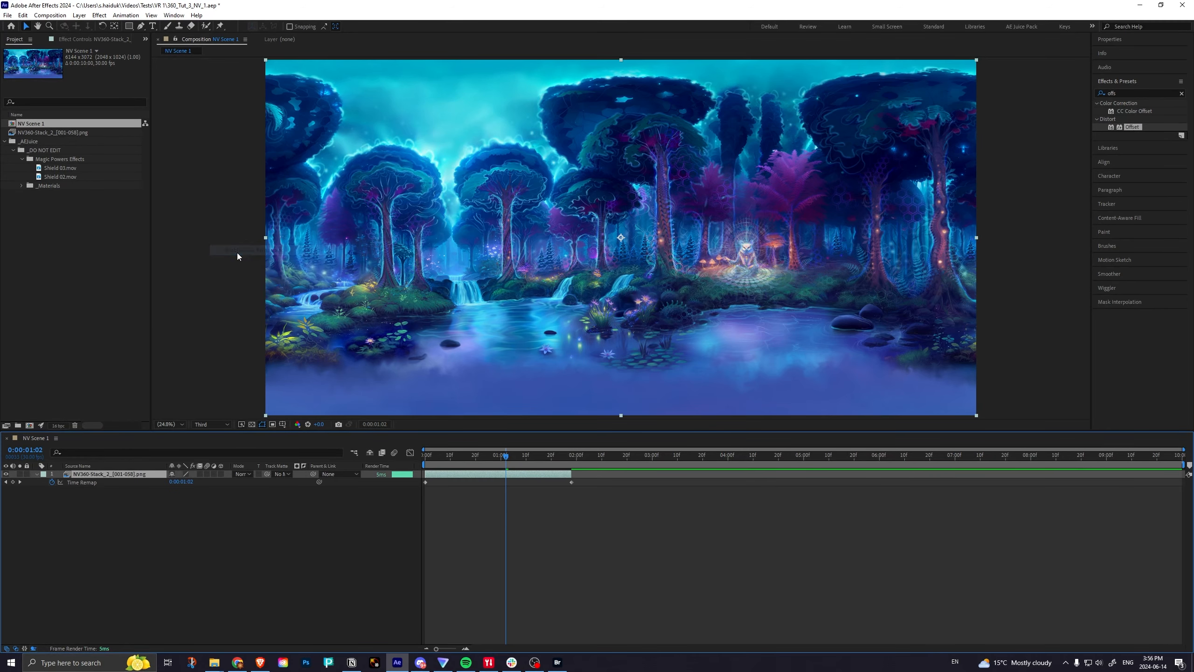
Add the expression loopOut(); to the layer's Time Remap property.
{"action": "left_click", "coordinate": [53, 482], "text": "alt"}
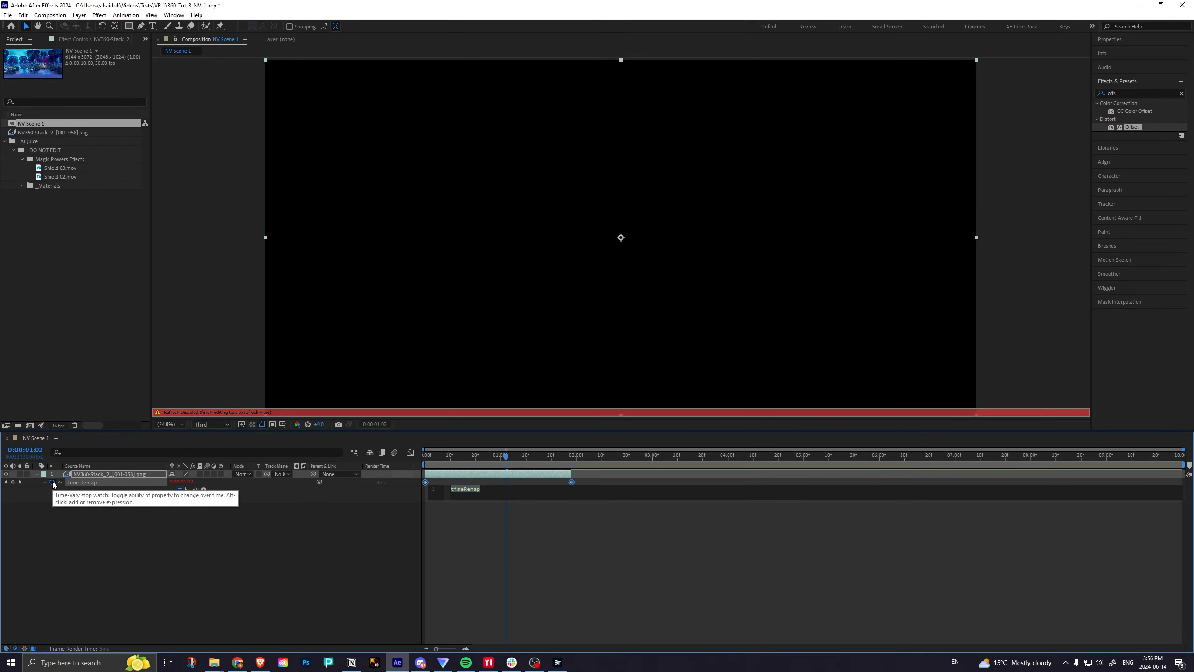
{"action": "type", "text": "loop"}
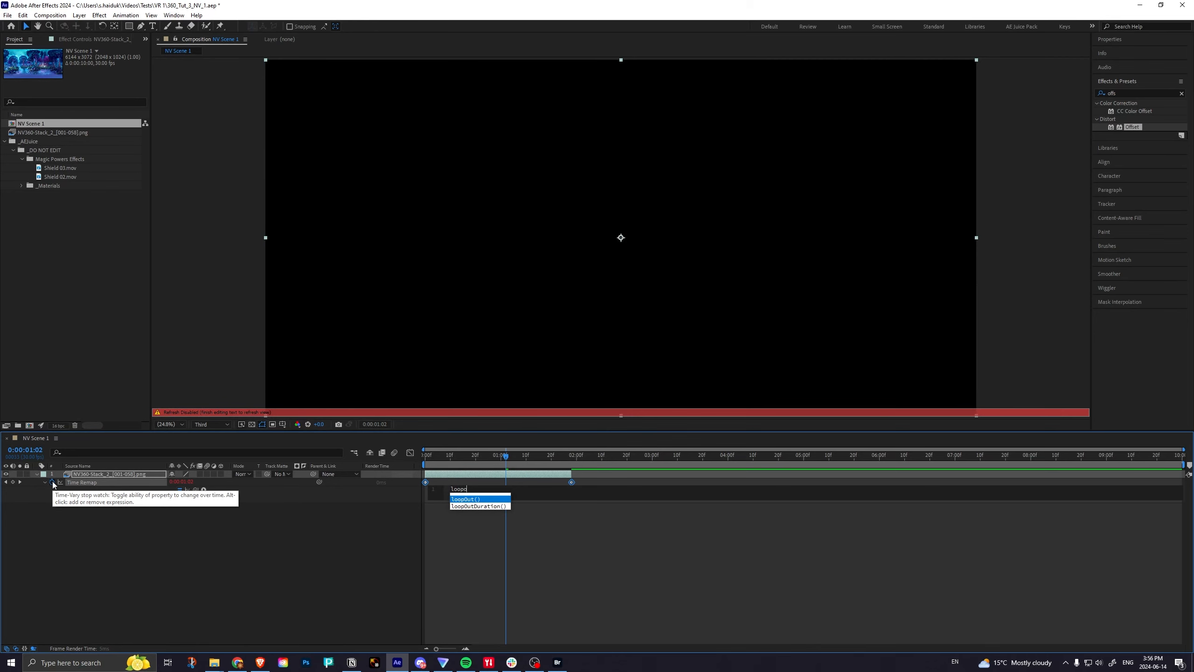
{"action": "type", "text": "O"}
{"action": "key", "text": "Return"}
{"action": "type", "text": ";"}
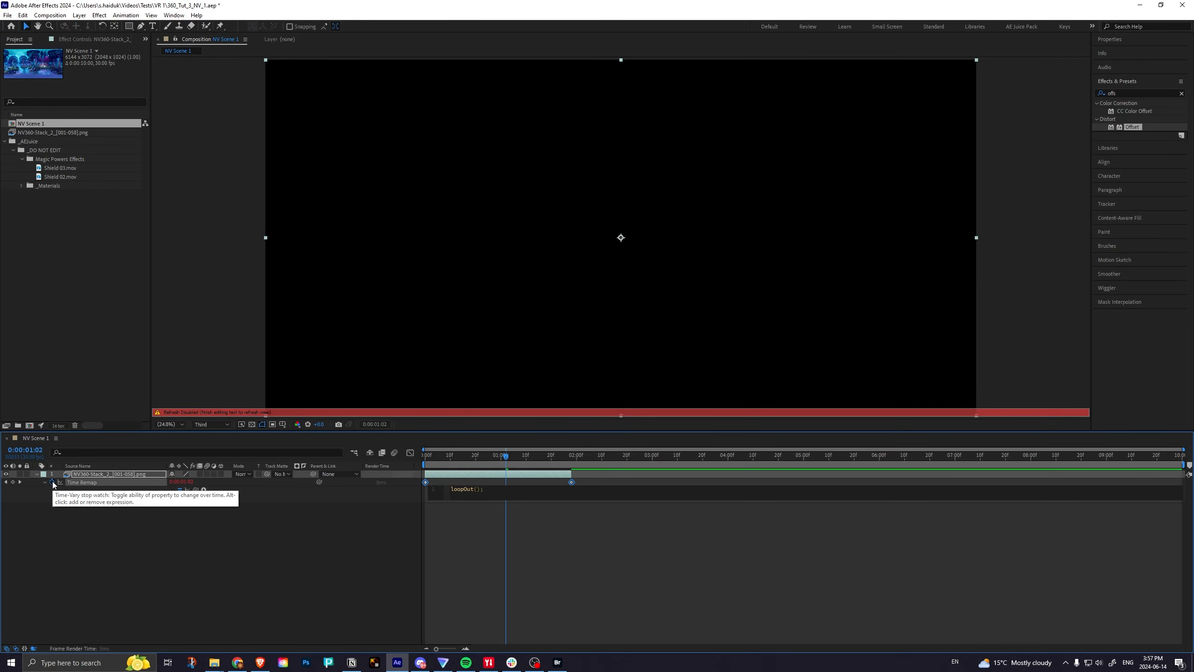
{"action": "key", "text": "KP_Enter"}
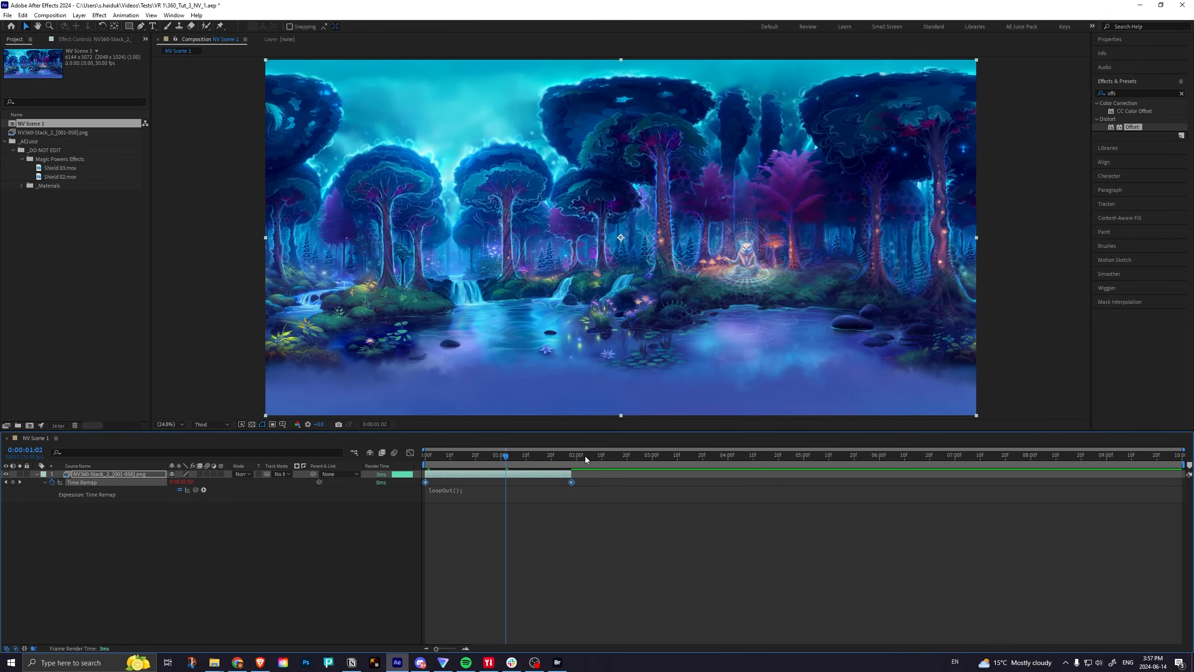
Extend the looping layer to the end of the composition and shift its last Time Remap keyframe one frame earlier.
{"action": "left_click_drag", "start_coordinate": [586, 459], "coordinate": [432, 478]}
{"action": "left_click_drag", "start_coordinate": [433, 478], "coordinate": [495, 478]}
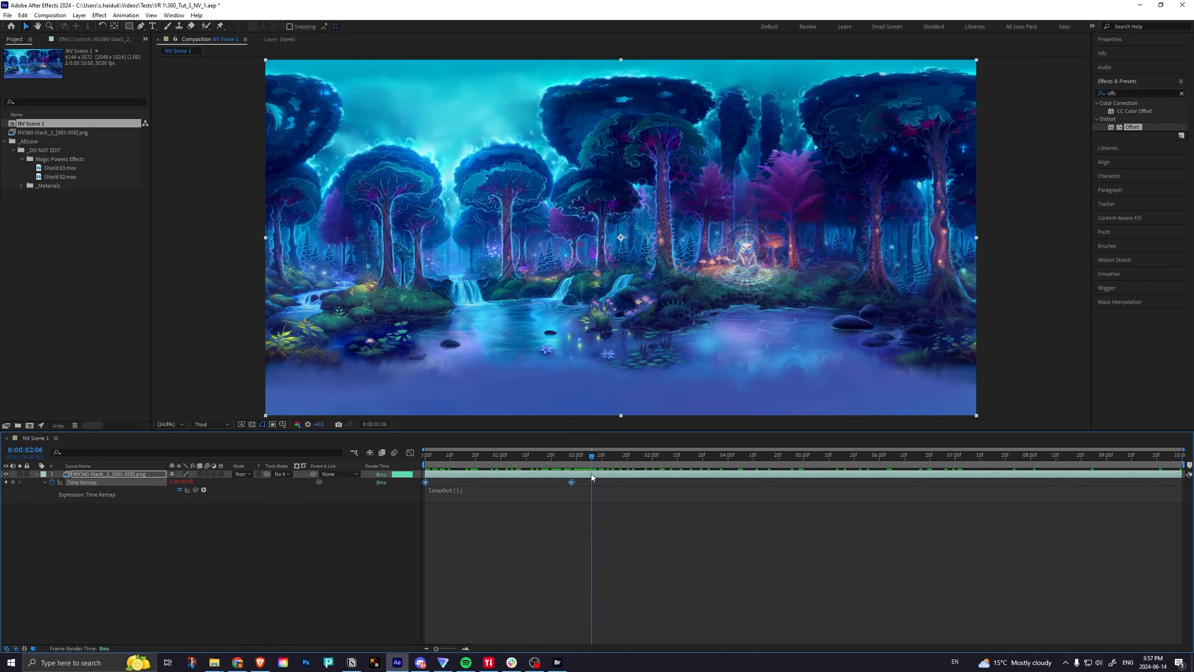
{"action": "left_click_drag", "start_coordinate": [591, 474], "coordinate": [351, 467]}
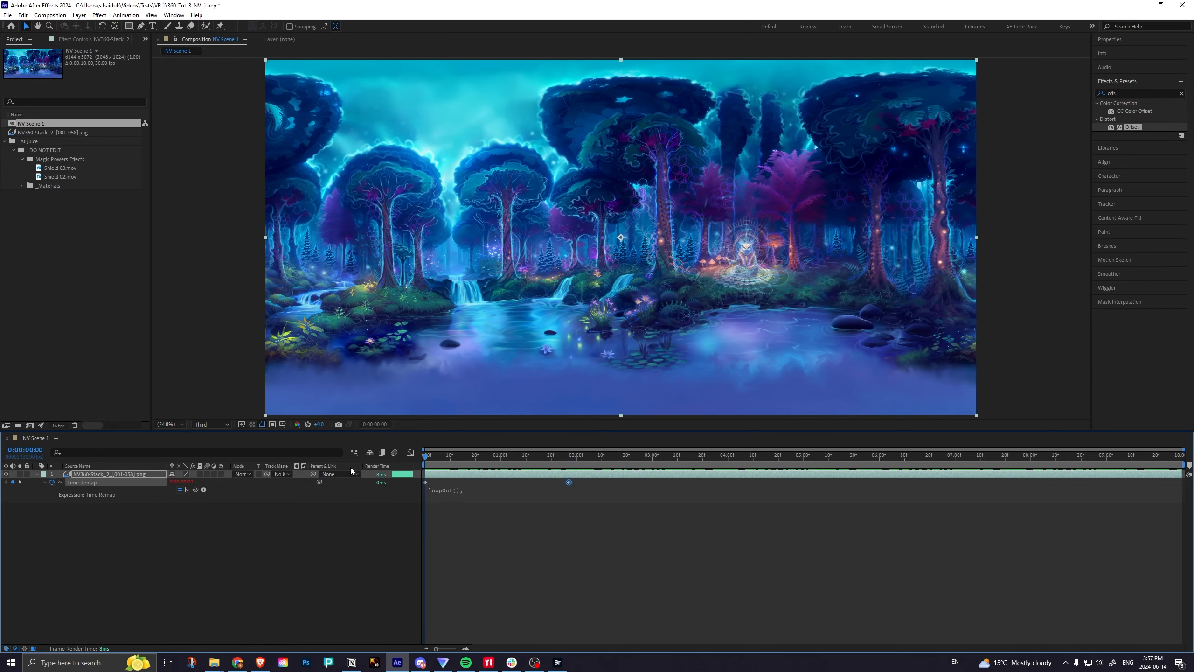
Apply the Offset effect to the sequence layer and shift its center to about 1981, 1536 so the glowing seated figure is centered.
{"action": "left_click", "coordinate": [122, 473]}
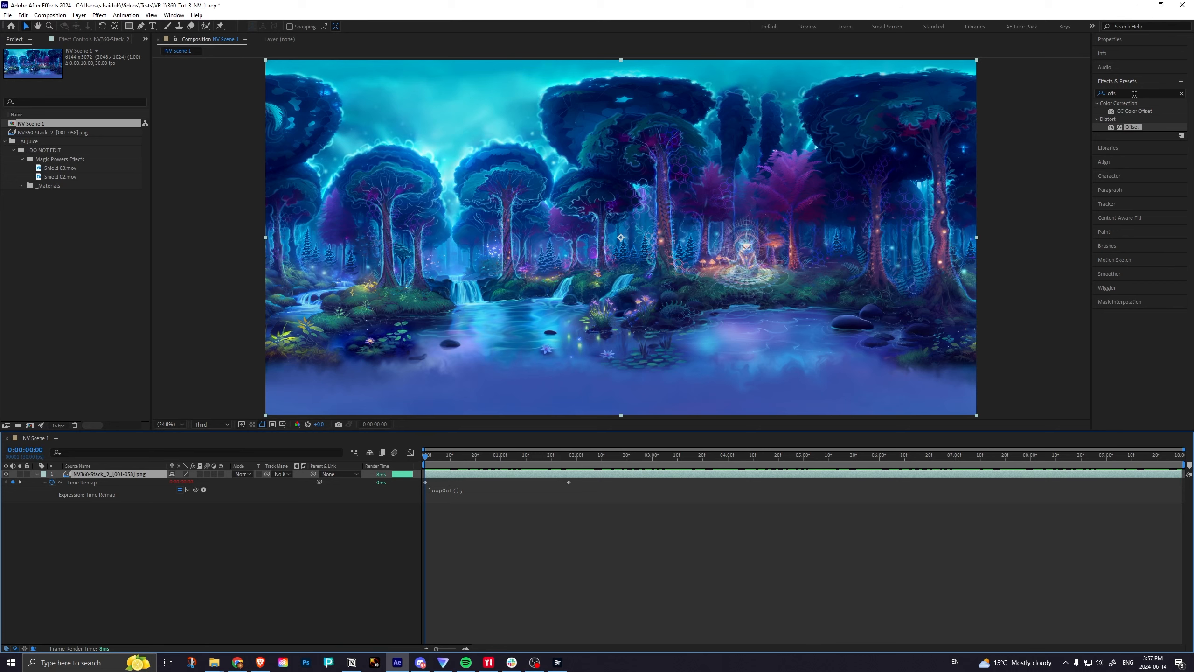
{"action": "left_click_drag", "start_coordinate": [1132, 130], "coordinate": [765, 474]}
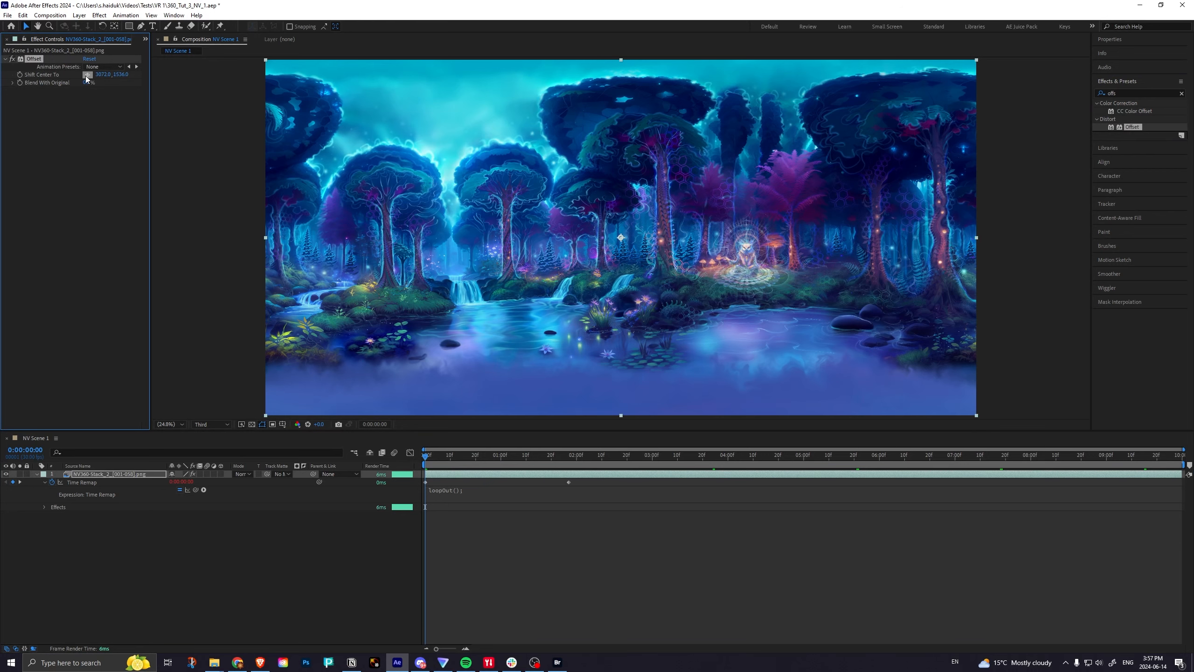
{"action": "left_click_drag", "start_coordinate": [103, 74], "coordinate": [6, 75]}
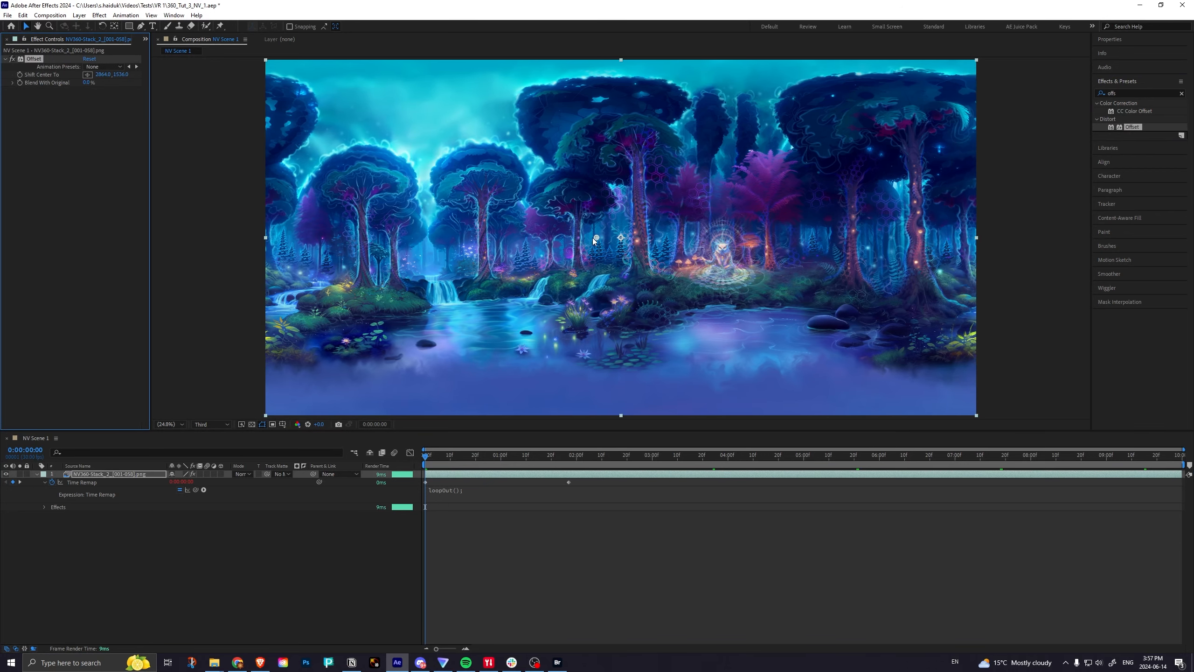
{"action": "left_click_drag", "start_coordinate": [594, 241], "coordinate": [493, 242]}
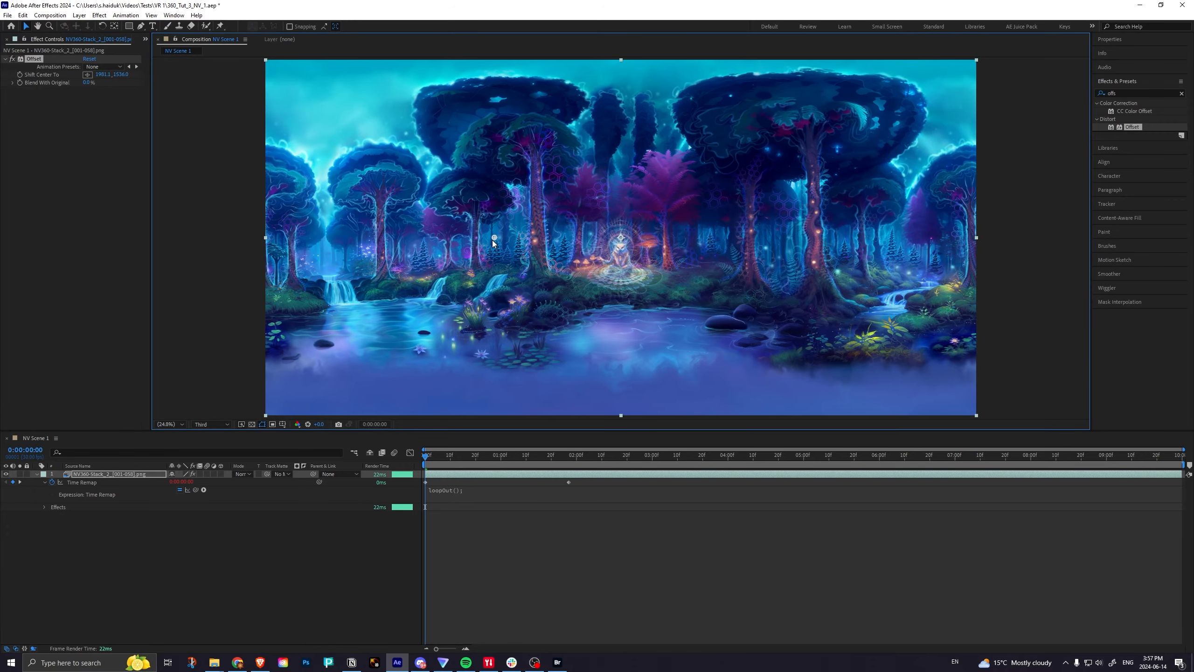
{"action": "left_click", "coordinate": [118, 473]}
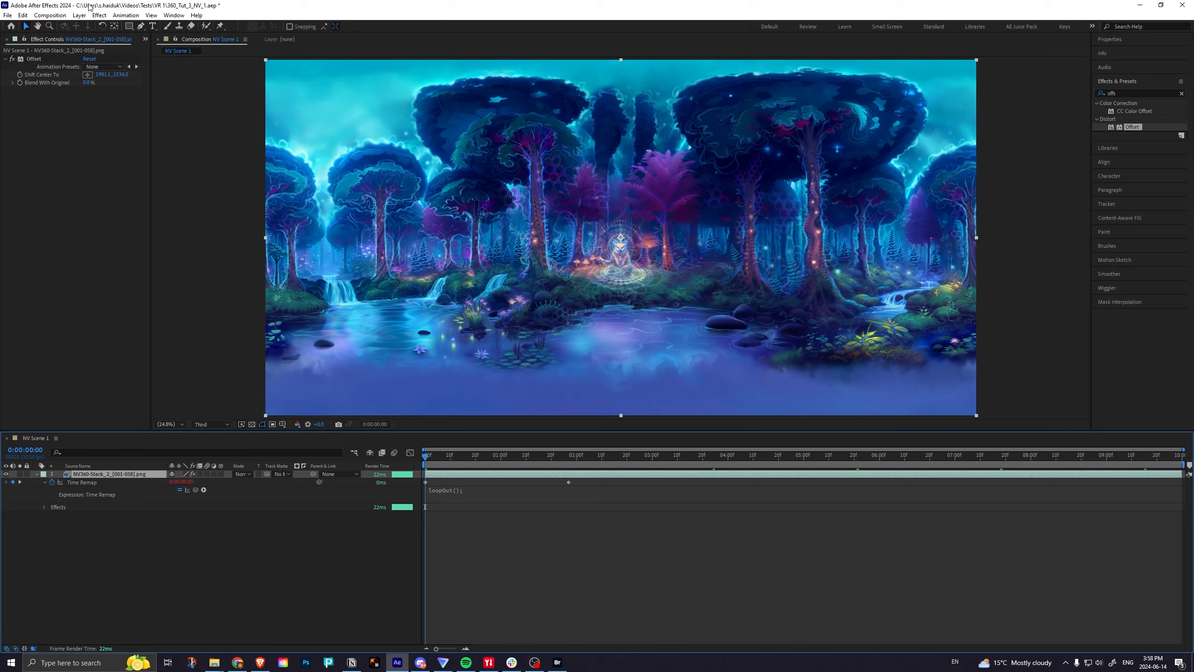
Review the size, frame rate and duration in NV Scene 1's composition settings, then close them without changes.
{"action": "left_click", "coordinate": [60, 17]}
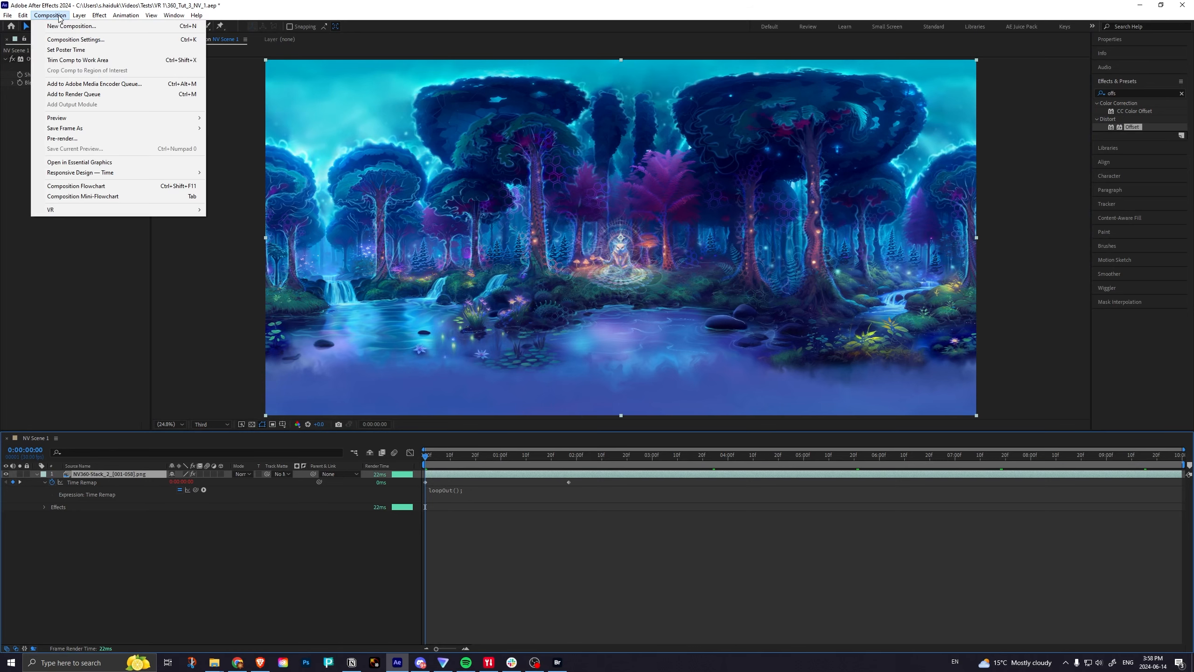
{"action": "left_click", "coordinate": [66, 39]}
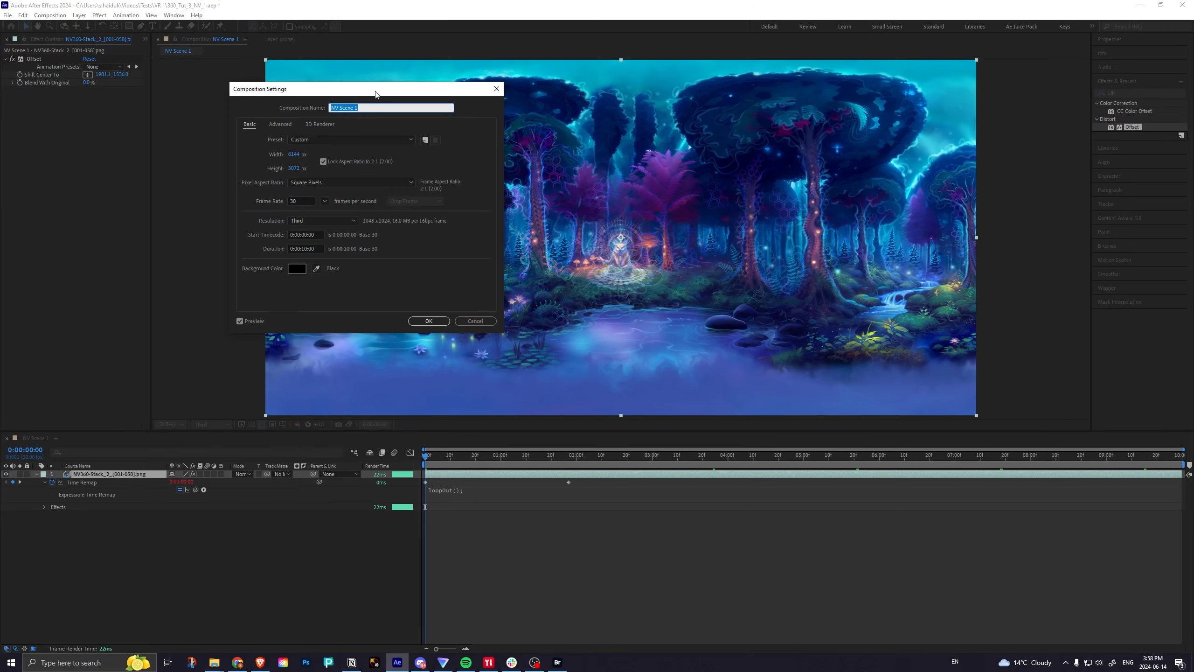
{"action": "left_click_drag", "start_coordinate": [375, 94], "coordinate": [485, 145]}
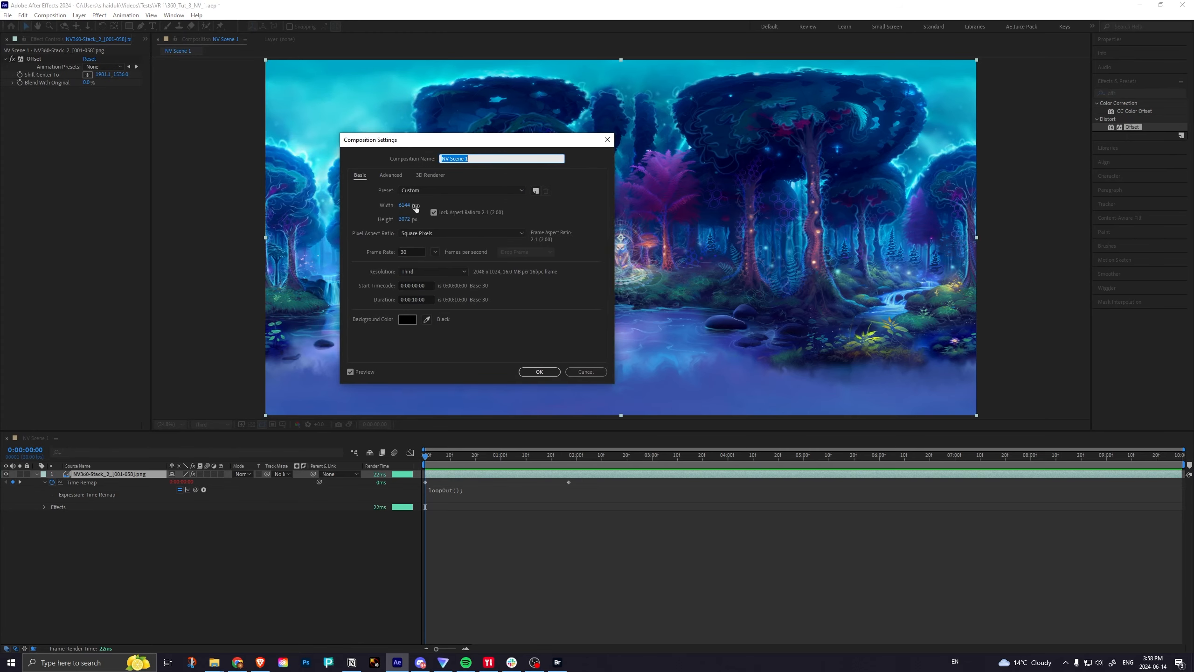
{"action": "left_click", "coordinate": [584, 373]}
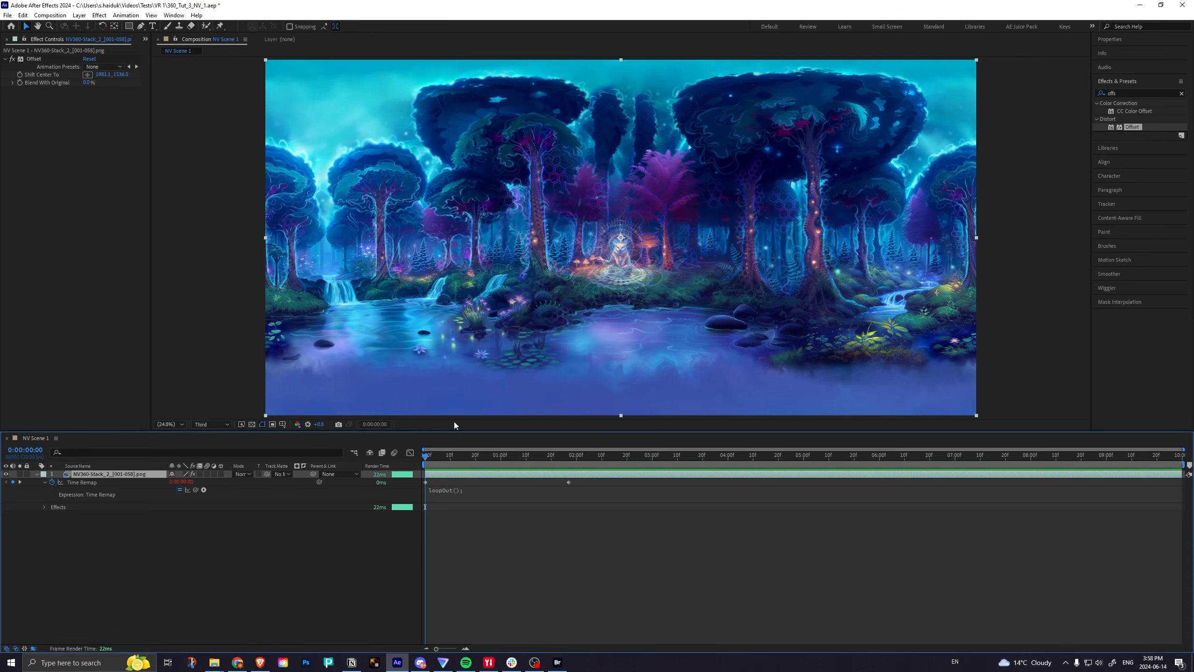
Save the project, then open the VR Comp Editor and widen it to show both edit options.
{"action": "key", "text": "ctrl+s"}
{"action": "left_click", "coordinate": [194, 149]}
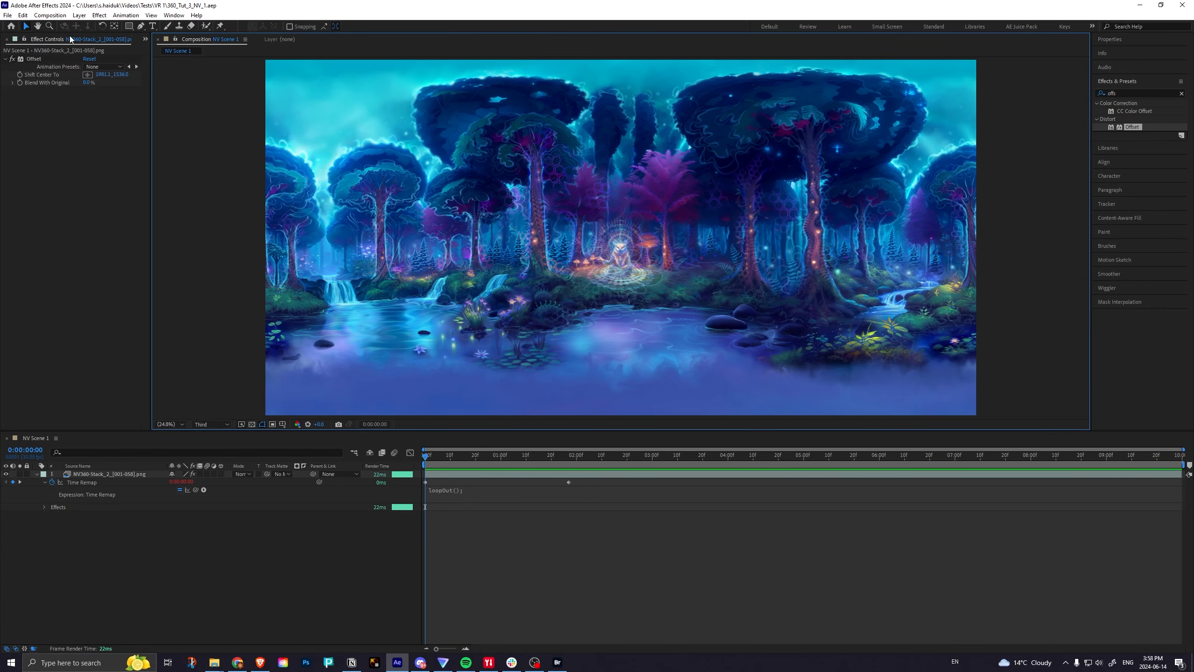
{"action": "left_click", "coordinate": [174, 15]}
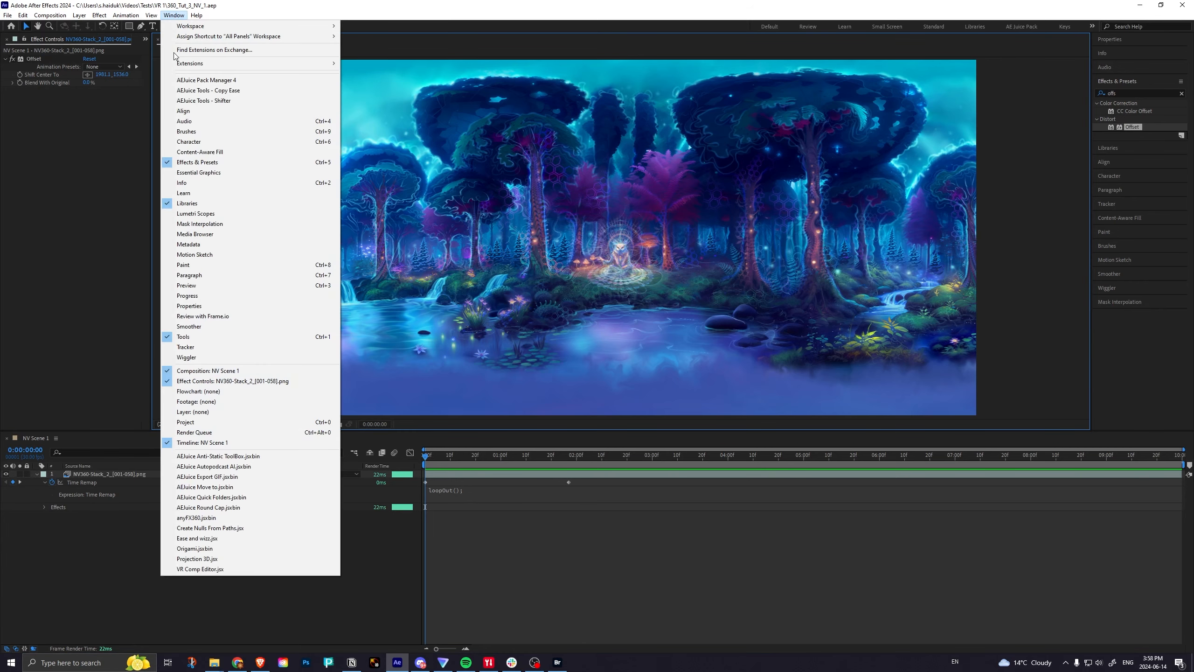
{"action": "left_click", "coordinate": [200, 569]}
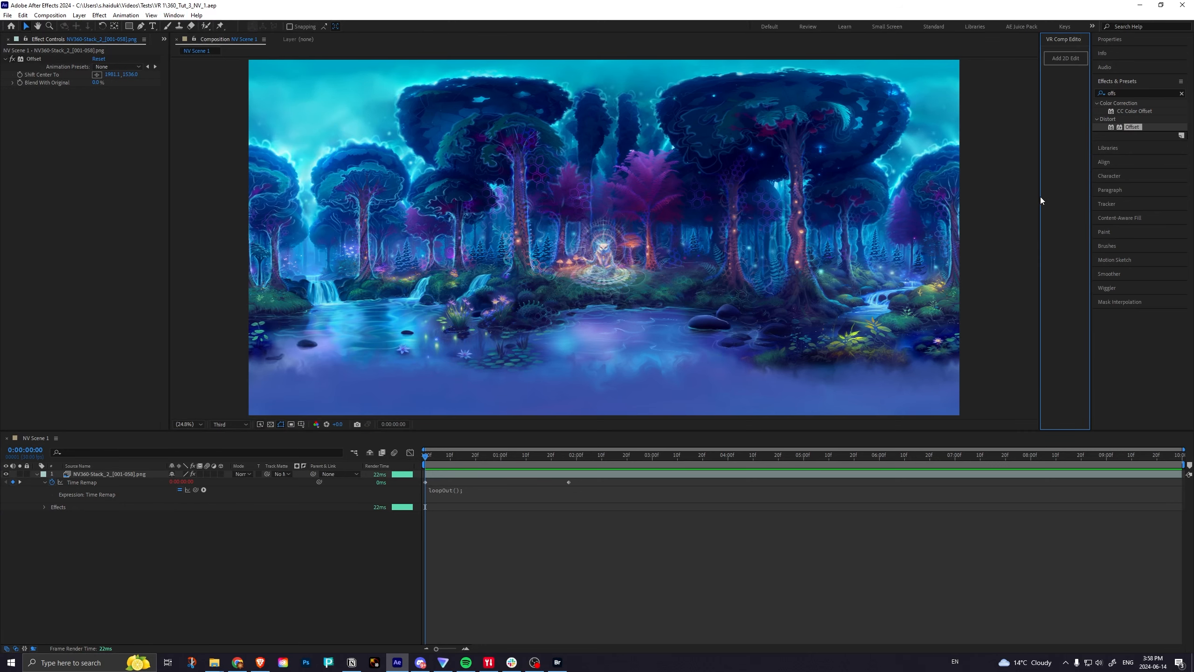
{"action": "left_click_drag", "start_coordinate": [1040, 198], "coordinate": [973, 194]}
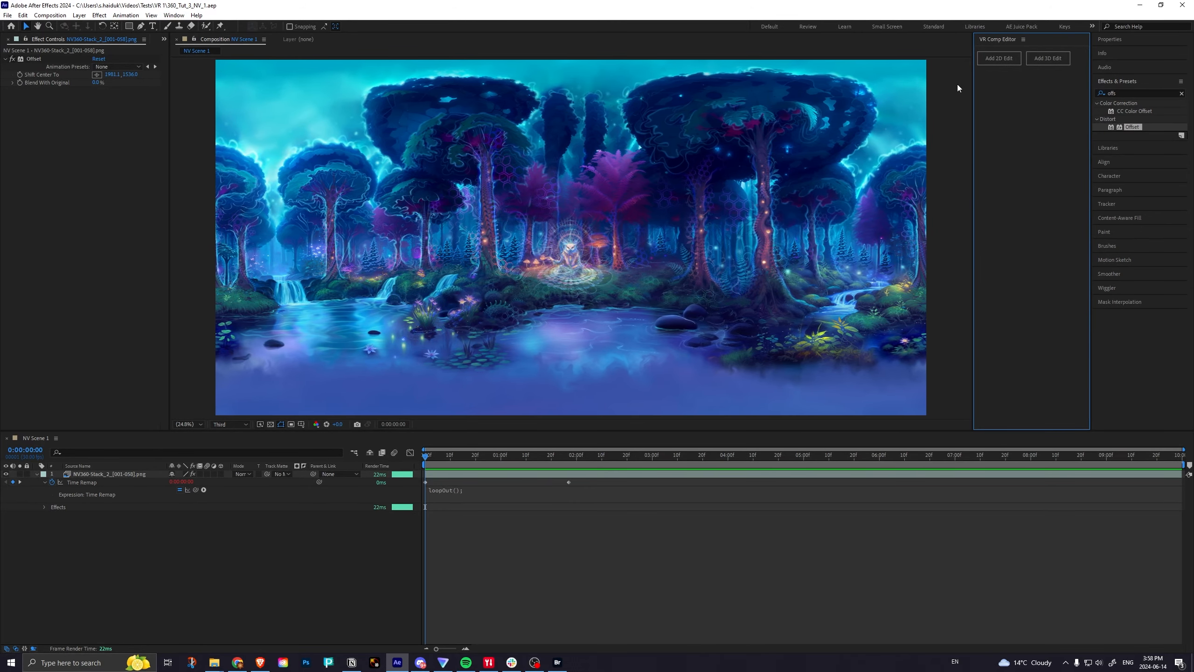
Add a 3D edit for NV Scene 1 with two-node camera, 3D null control, centered camera, 3D plugins, edge blending and source alpha enabled.
{"action": "left_click", "coordinate": [1042, 59]}
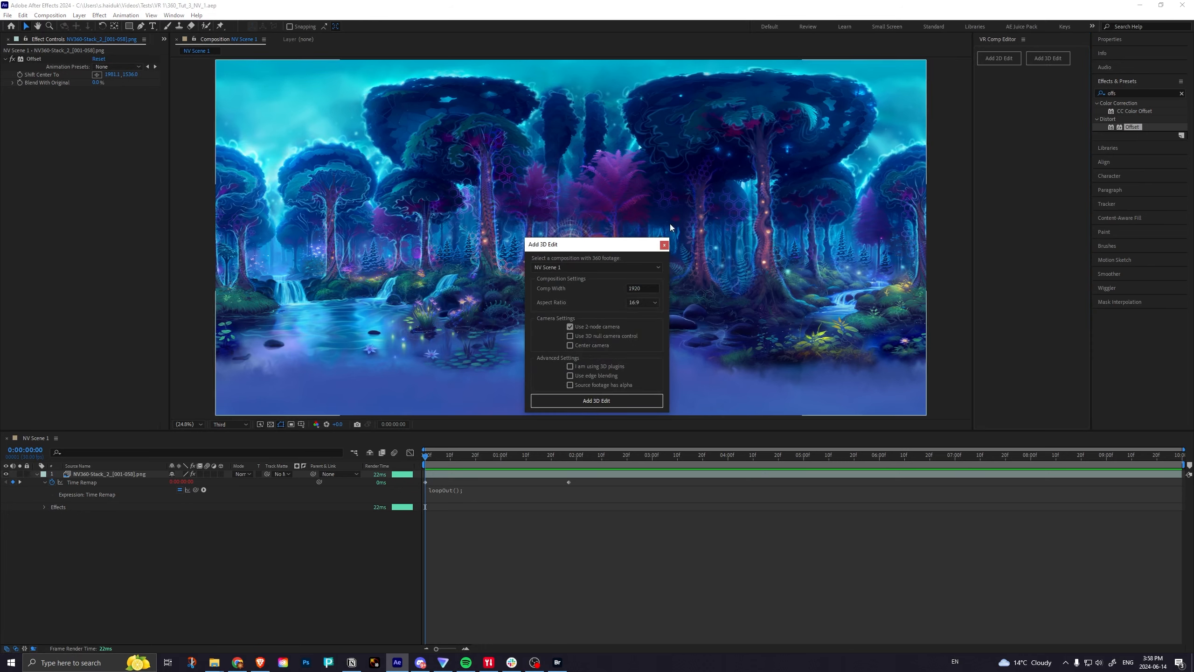
{"action": "left_click", "coordinate": [572, 266]}
{"action": "left_click", "coordinate": [563, 295]}
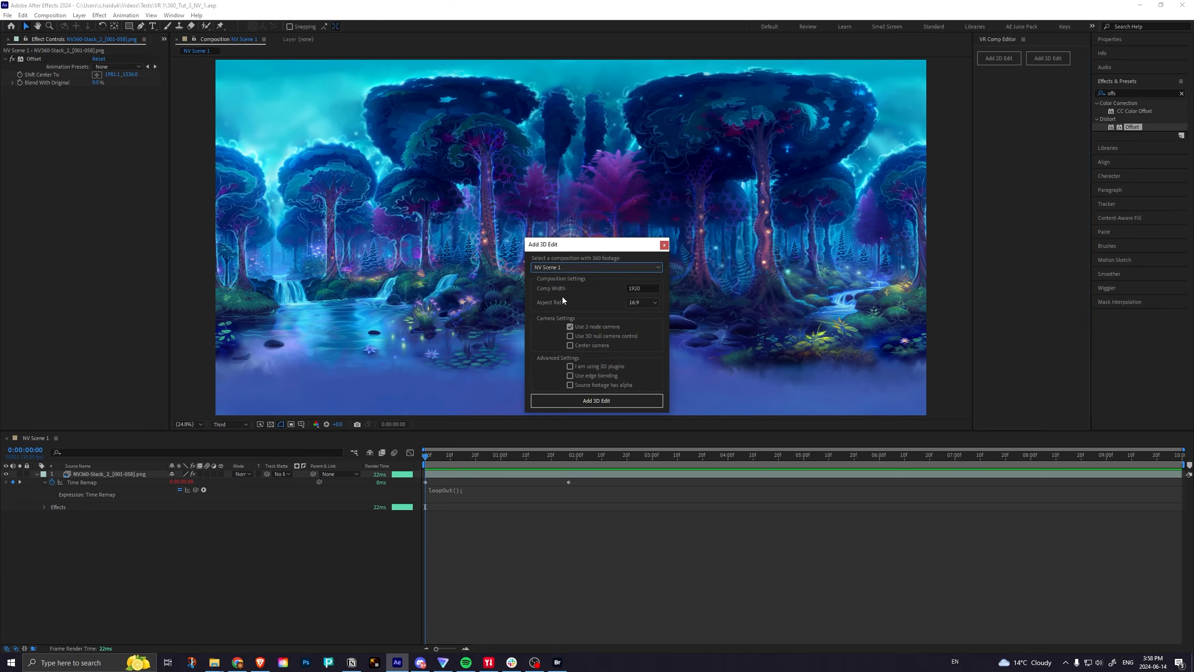
{"action": "left_click", "coordinate": [588, 336]}
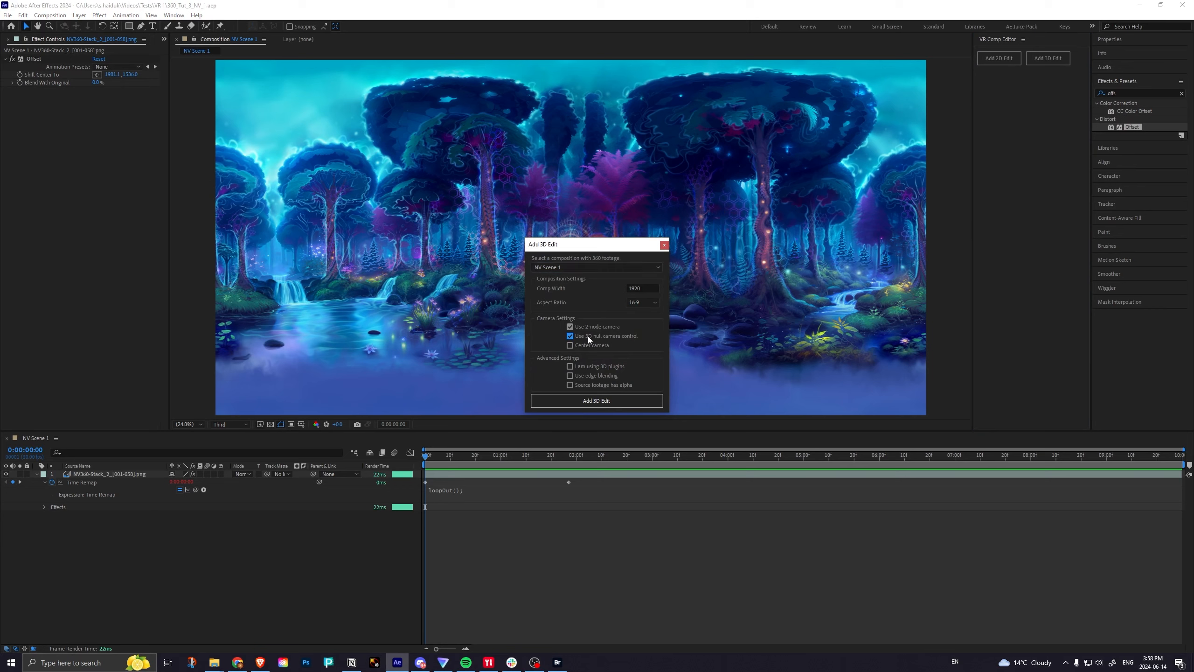
{"action": "left_click", "coordinate": [585, 367]}
{"action": "left_click", "coordinate": [584, 376]}
{"action": "left_click", "coordinate": [584, 384]}
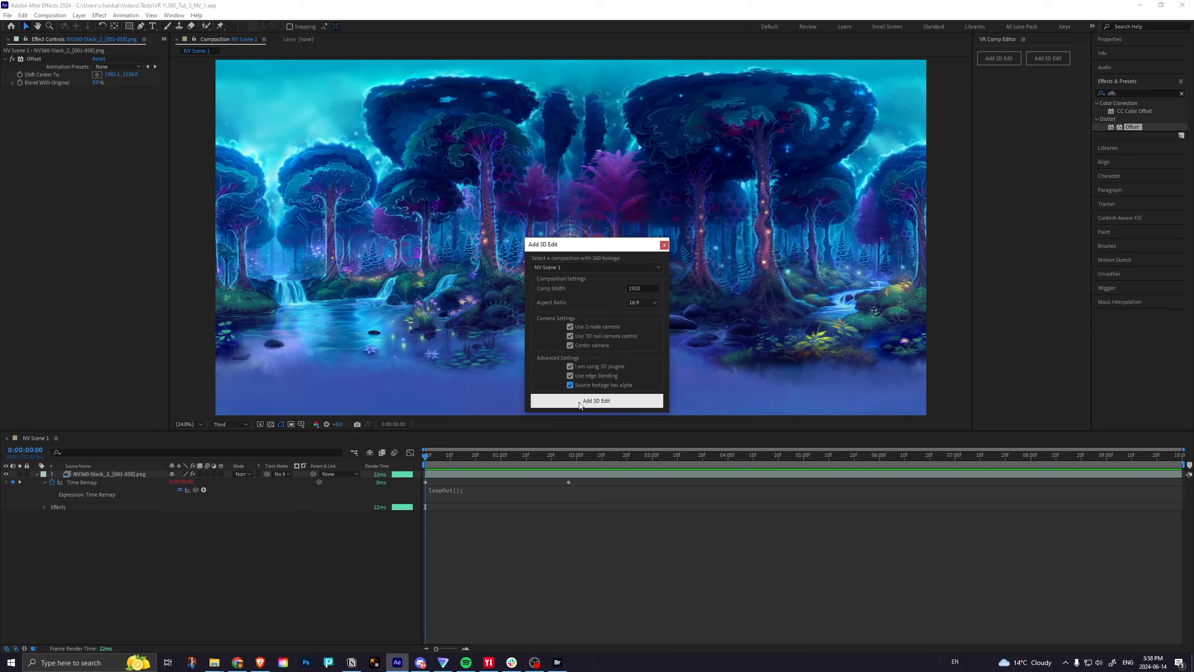
{"action": "left_click", "coordinate": [580, 403]}
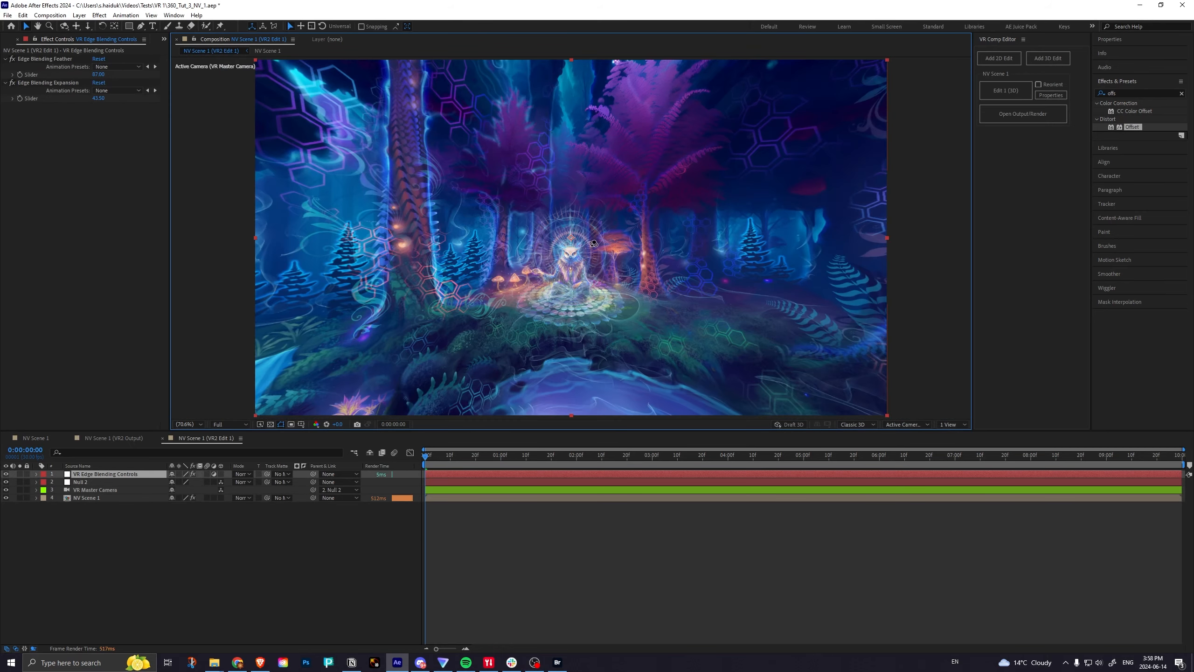
Reframe the VR Master Camera view in NV Scene 1 (VR2 Edit 1), then open the VR2 Output composition.
{"action": "key", "text": "c"}
{"action": "left_click_drag", "start_coordinate": [426, 274], "coordinate": [158, 435]}
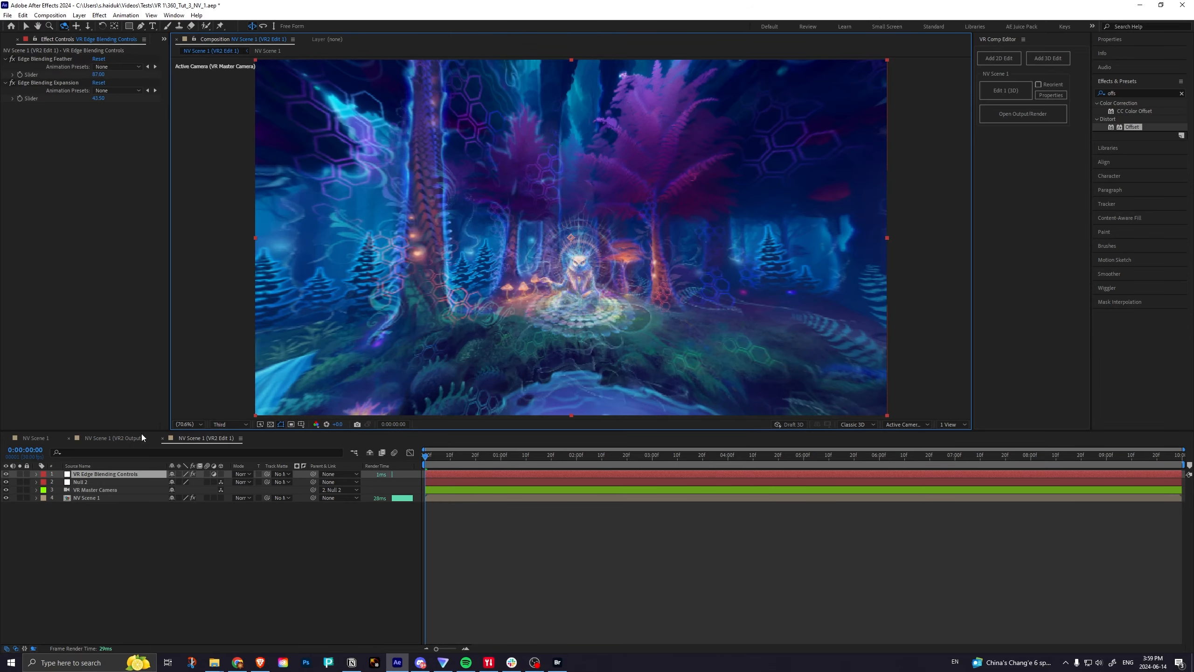
{"action": "left_click", "coordinate": [115, 437]}
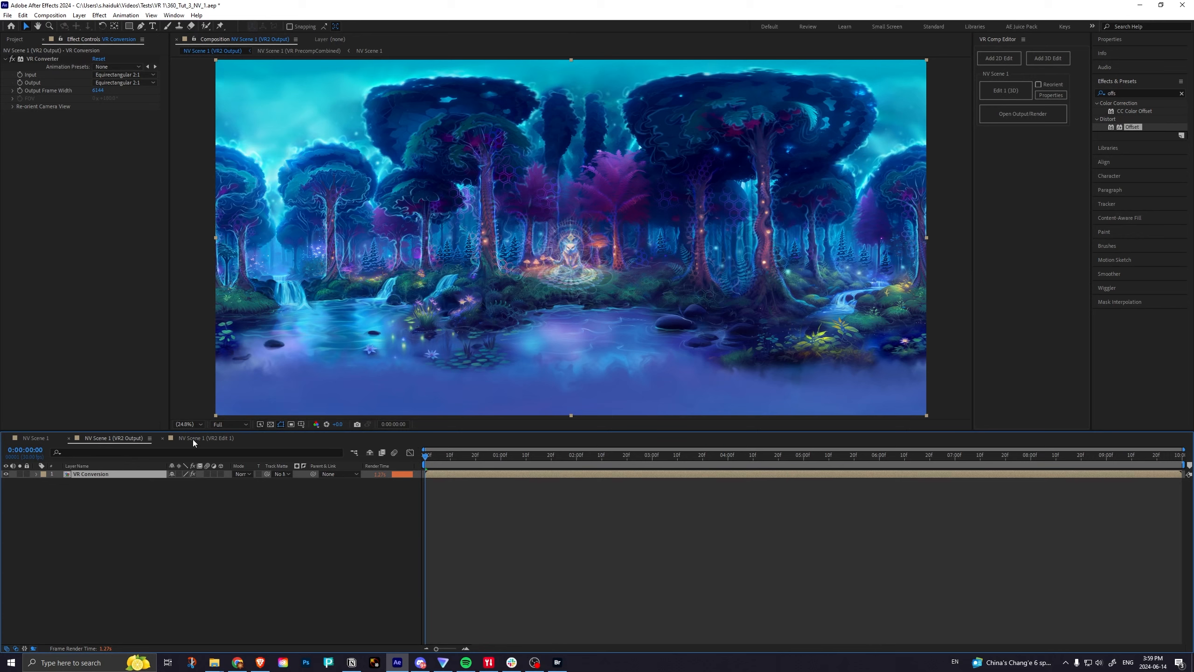
{"action": "mouse_move", "coordinate": [429, 456]}
{"action": "left_mouse_down"}
{"action": "mouse_move", "coordinate": [543, 465]}
{"action": "mouse_move", "coordinate": [414, 464]}
{"action": "left_mouse_up"}
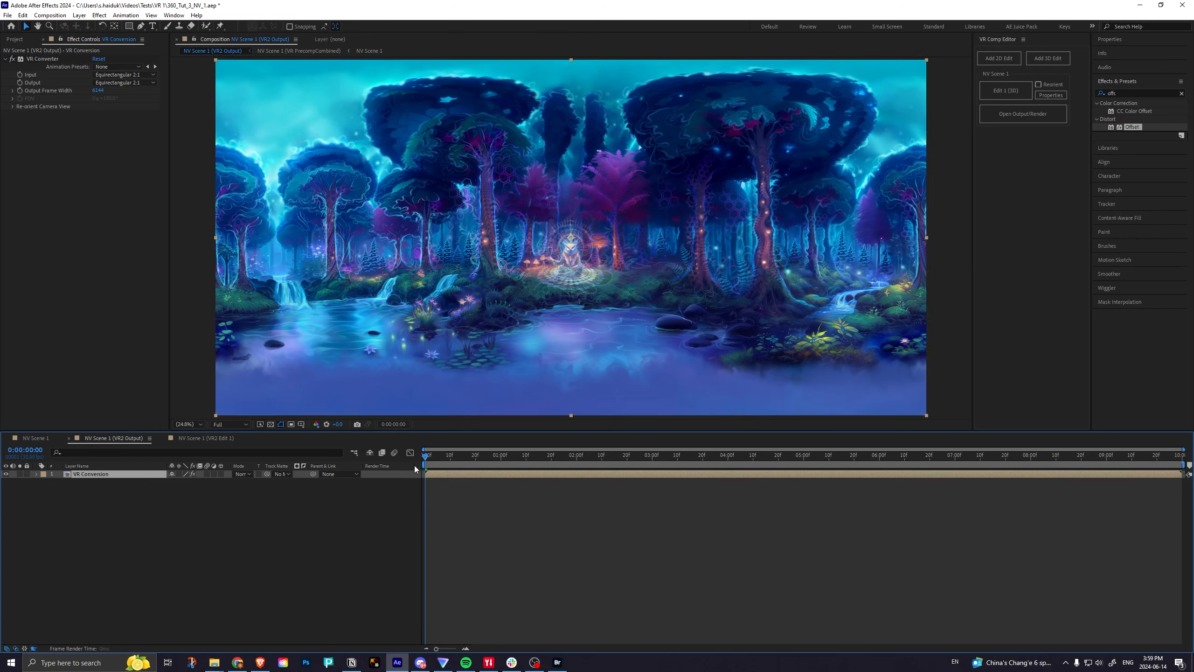
Compare the NV Scene 1 and NV Scene 1 (VR2 Output) compositions, both at 50% magnification.
{"action": "left_click", "coordinate": [36, 439]}
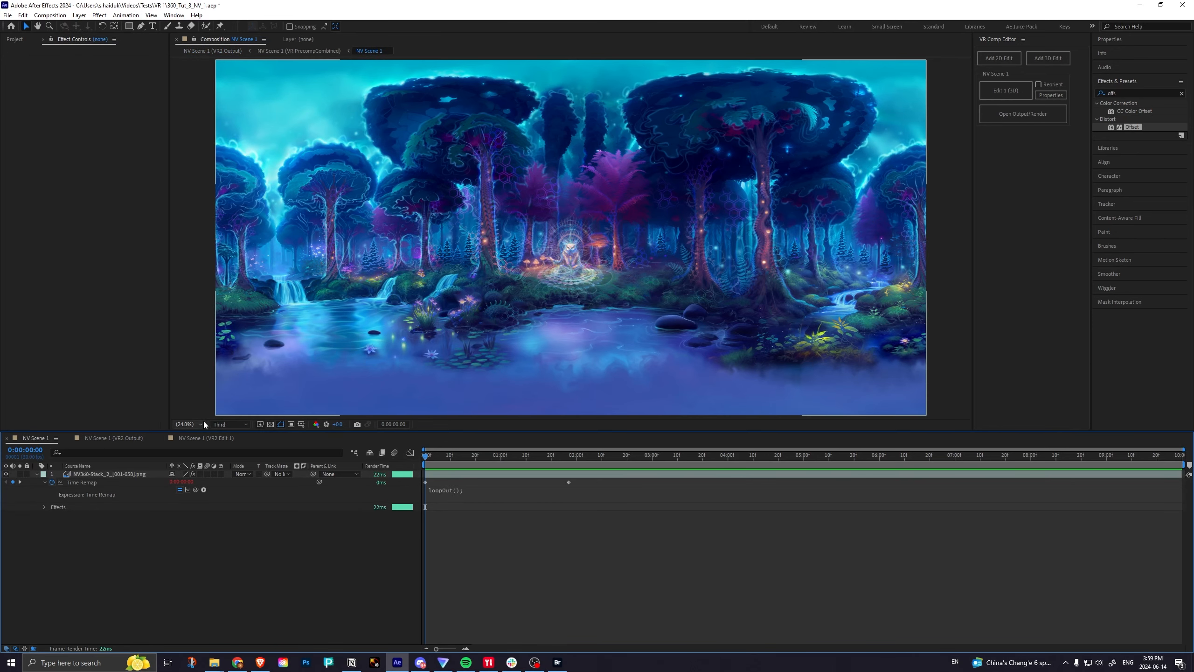
{"action": "left_click", "coordinate": [187, 424]}
{"action": "left_click", "coordinate": [196, 517]}
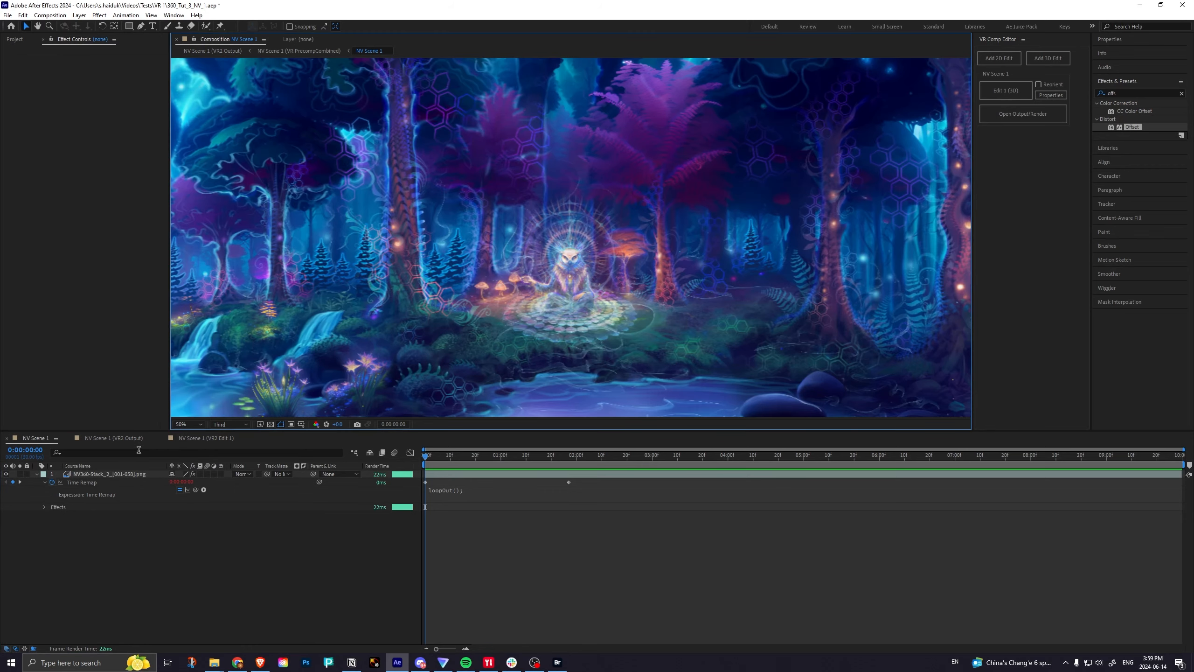
{"action": "left_click", "coordinate": [124, 438]}
{"action": "left_click", "coordinate": [191, 424]}
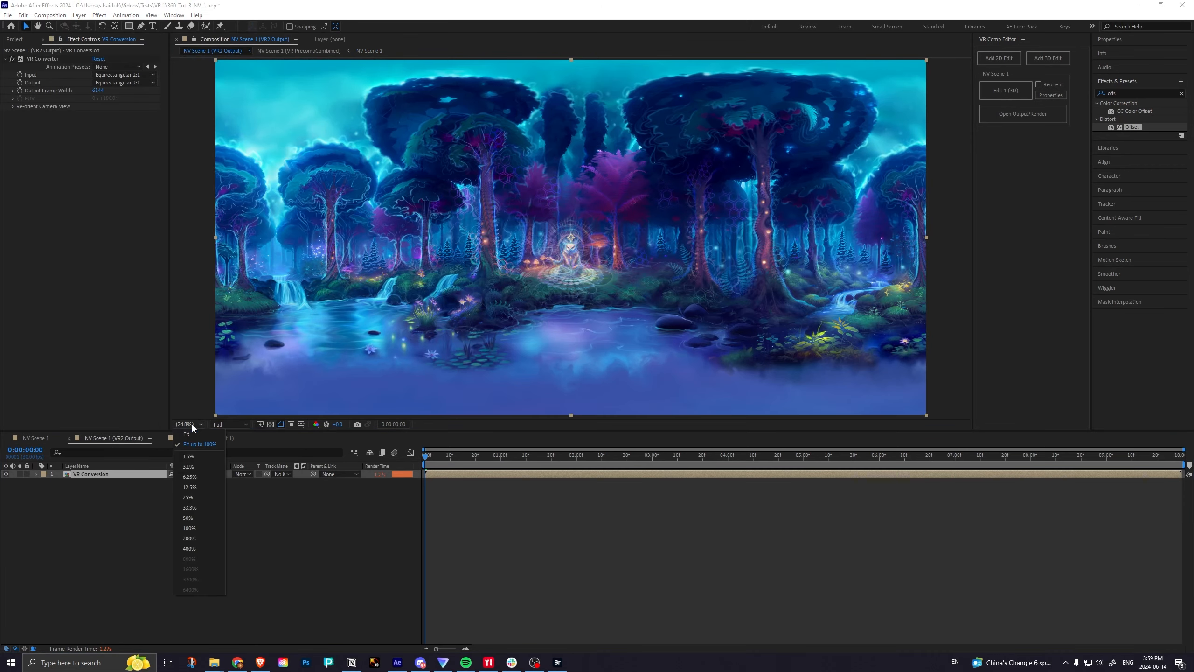
{"action": "left_click", "coordinate": [194, 517]}
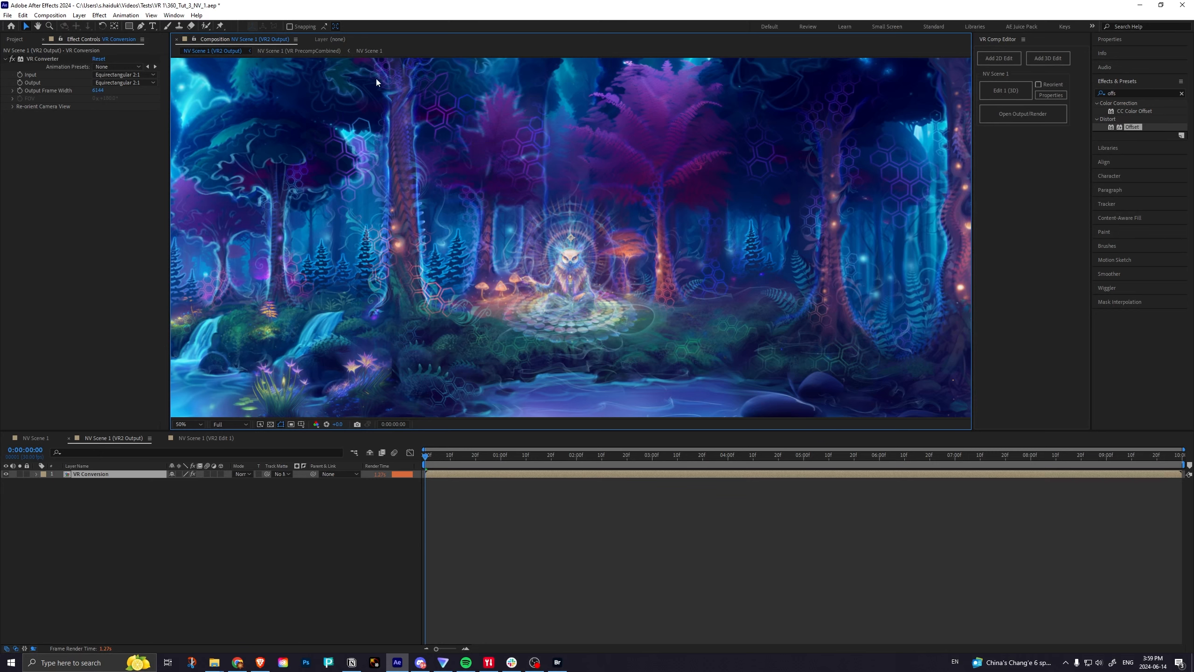
{"action": "left_click", "coordinate": [38, 439]}
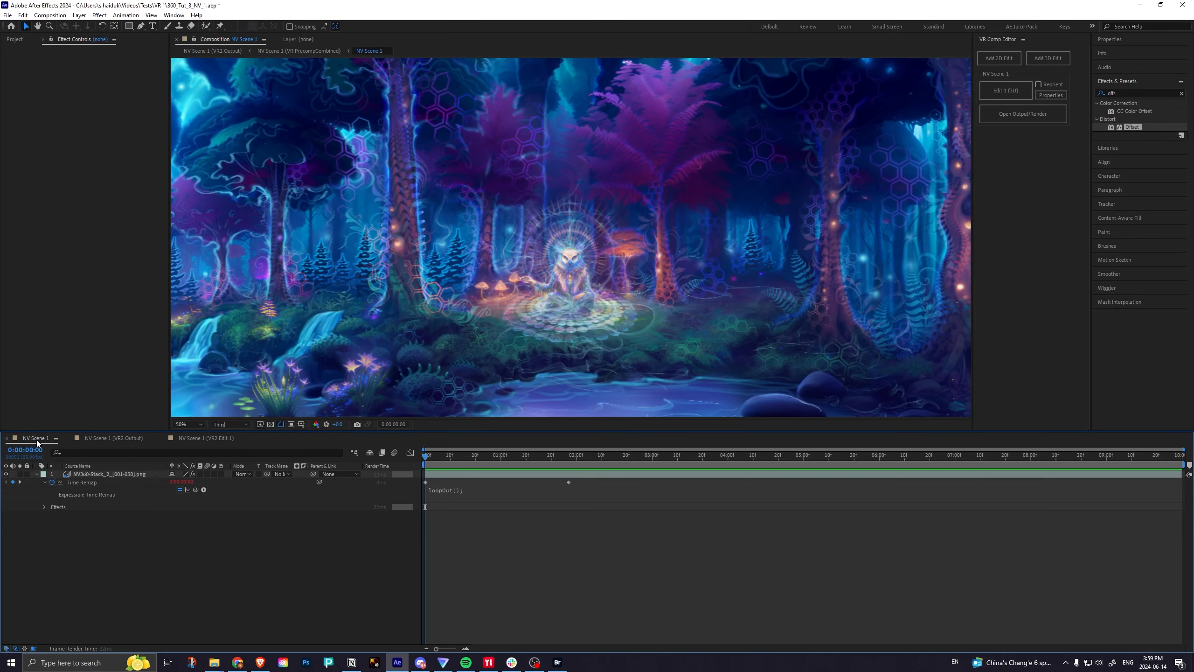
{"action": "left_click", "coordinate": [102, 438]}
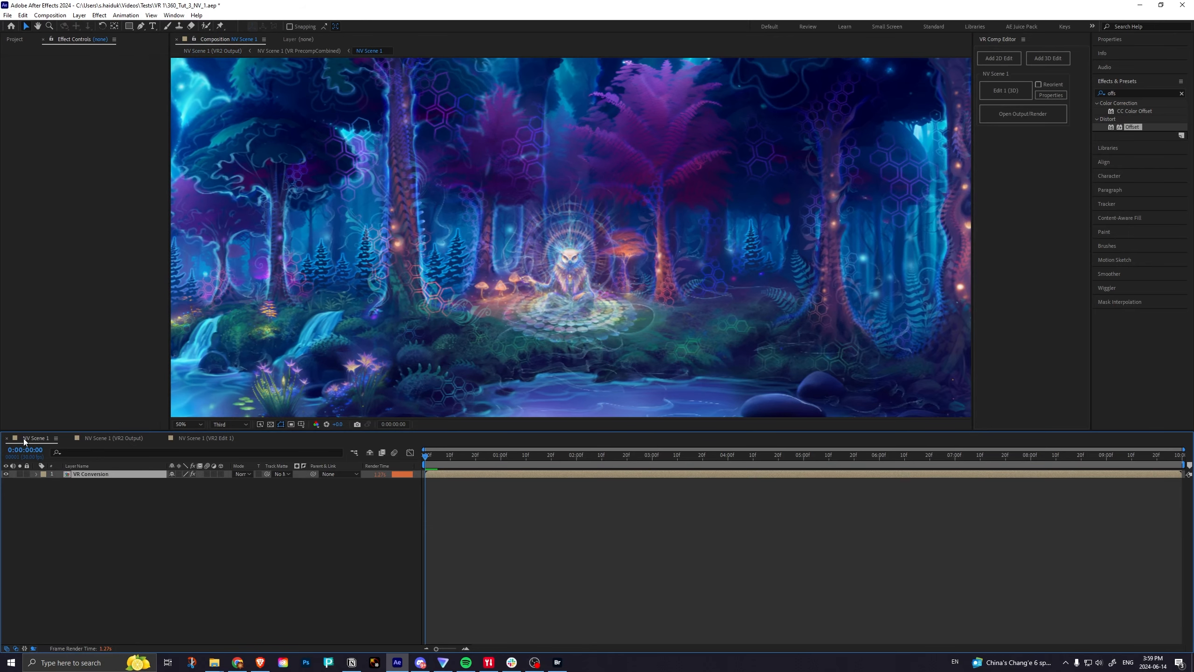
{"action": "left_click", "coordinate": [23, 439]}
{"action": "left_click", "coordinate": [99, 437]}
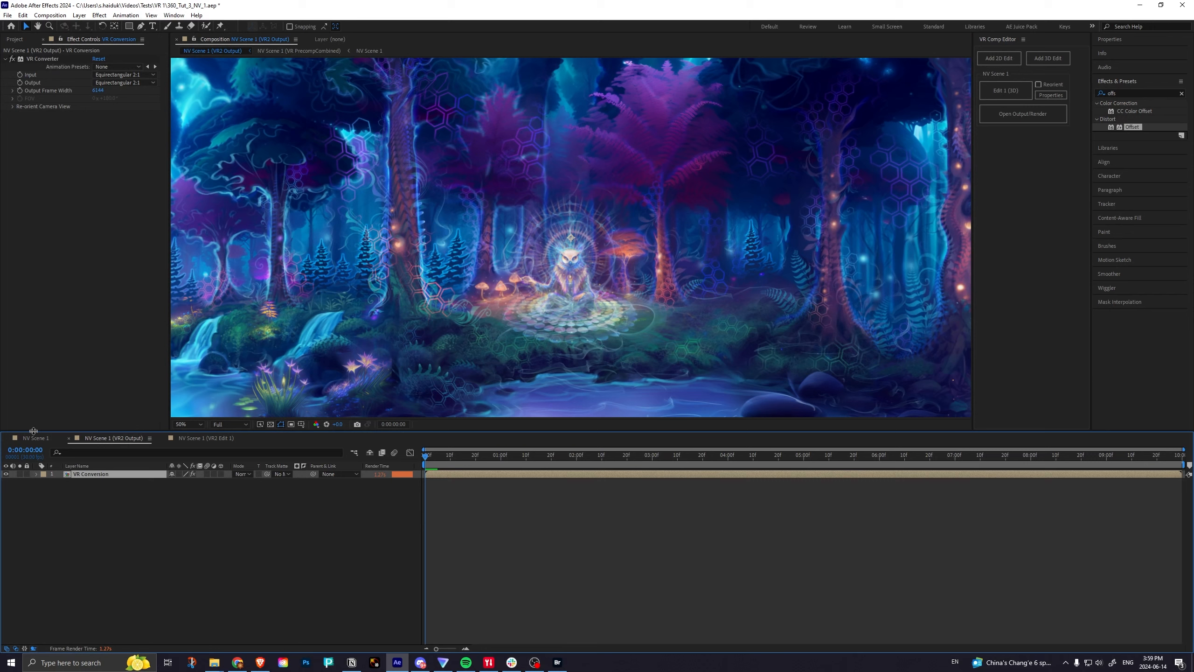
Unlock the layers in the VR PrecompCombined composition and examine the whole nested combined composition with its camera faces and blending layers.
{"action": "double_click", "coordinate": [67, 474]}
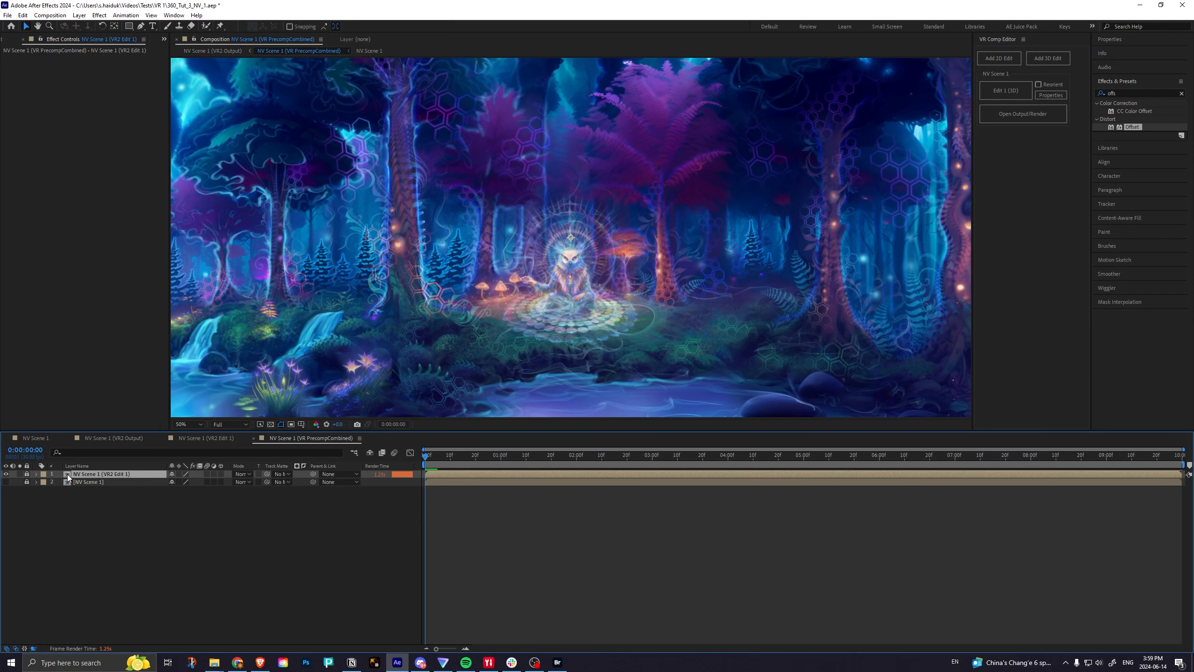
{"action": "left_click", "coordinate": [27, 475]}
{"action": "left_click", "coordinate": [27, 482]}
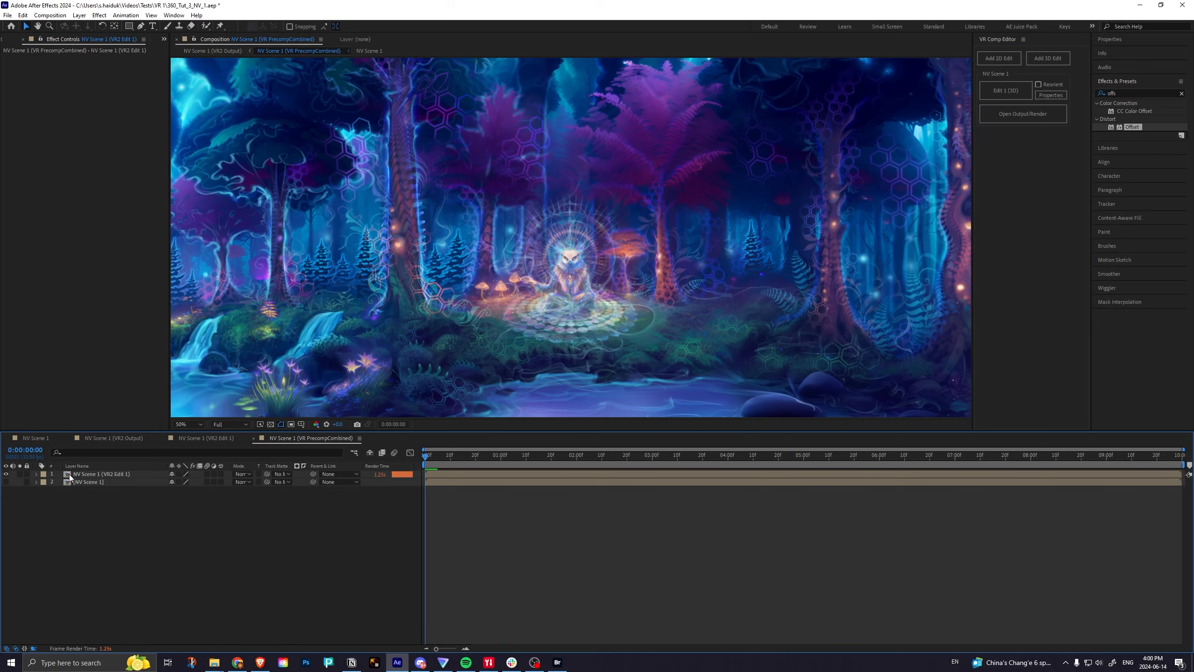
{"action": "double_click", "coordinate": [69, 474]}
{"action": "double_click", "coordinate": [71, 475]}
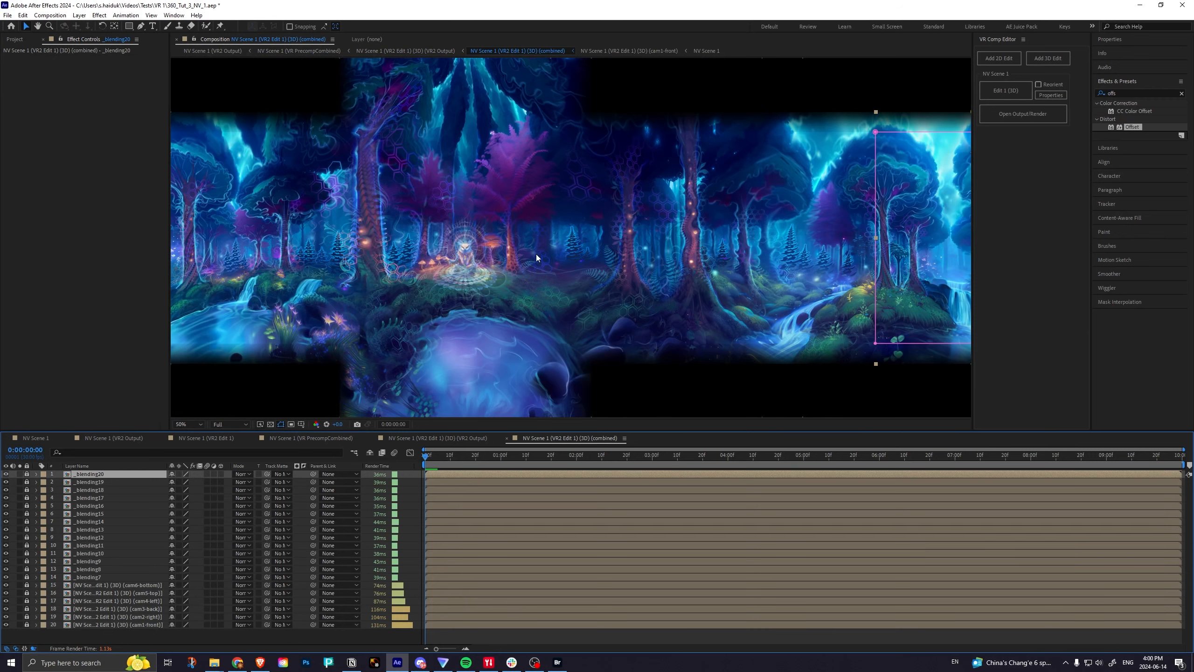
{"action": "left_click", "coordinate": [194, 426]}
{"action": "left_click", "coordinate": [199, 445]}
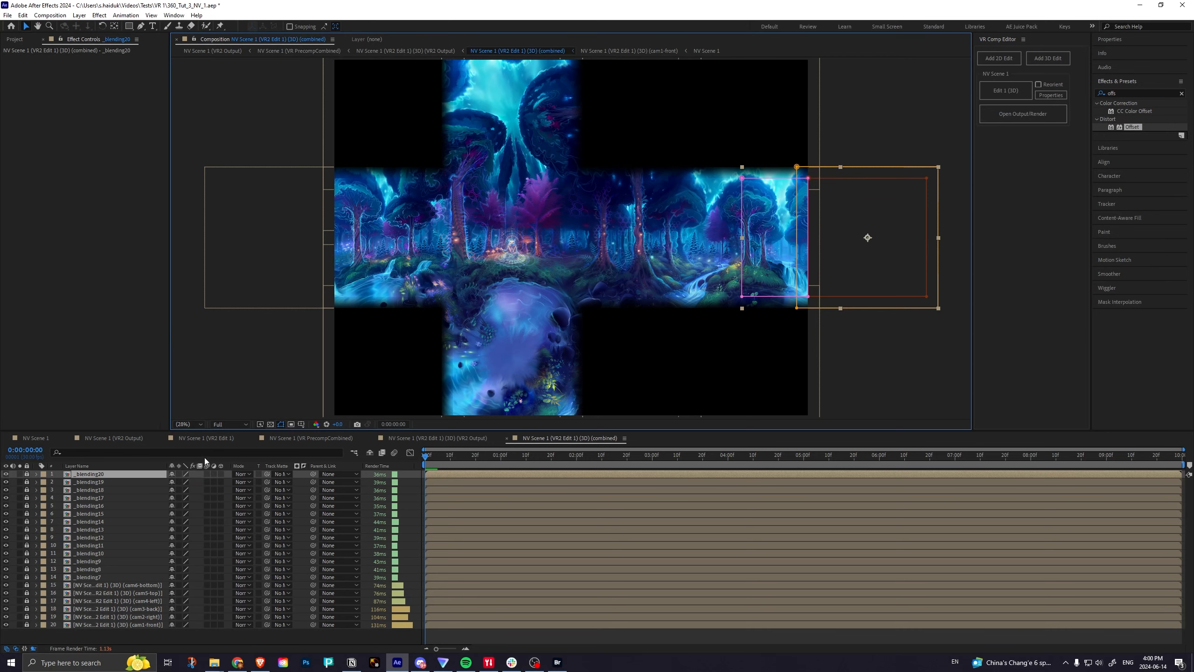
Close the nested compositions, relock the VR PrecompCombined layers and return to NV Scene 1 (VR2 Edit 1).
{"action": "left_click", "coordinate": [508, 437]}
{"action": "left_click", "coordinate": [371, 438]}
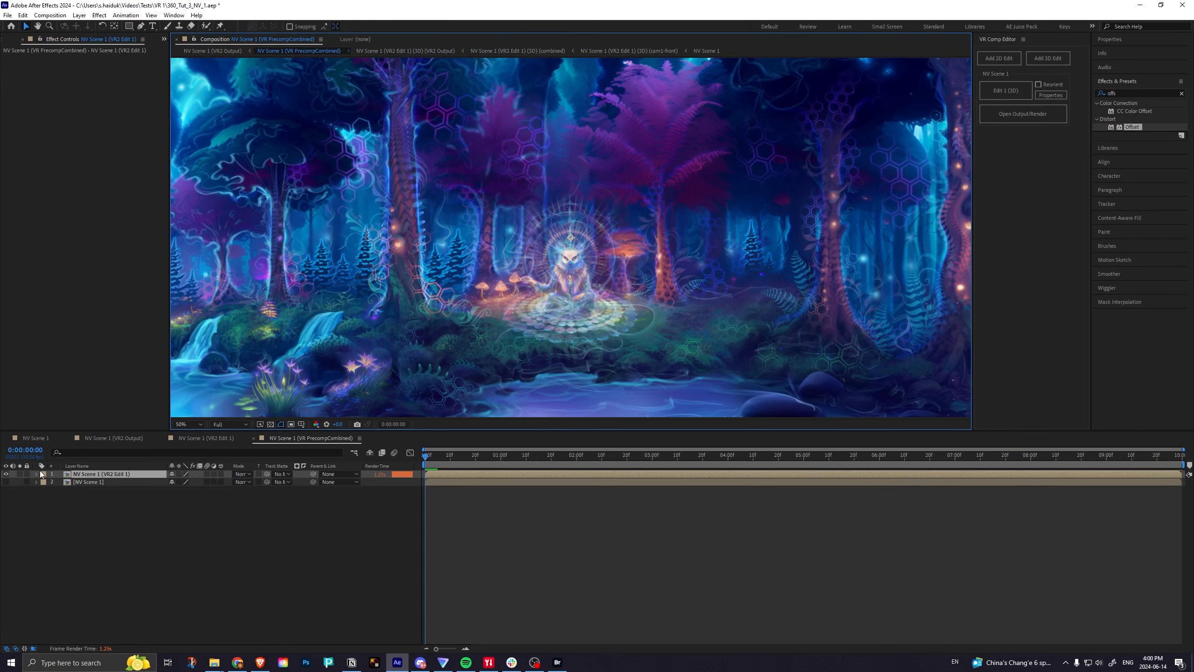
{"action": "left_click", "coordinate": [26, 474]}
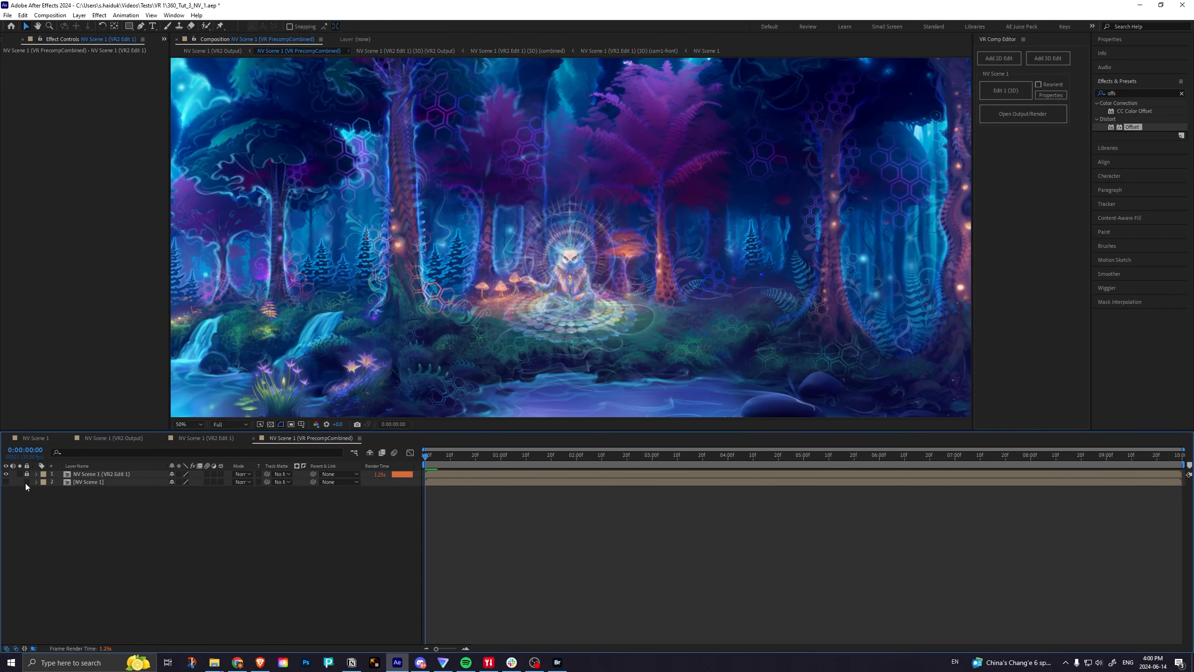
{"action": "left_click", "coordinate": [252, 439]}
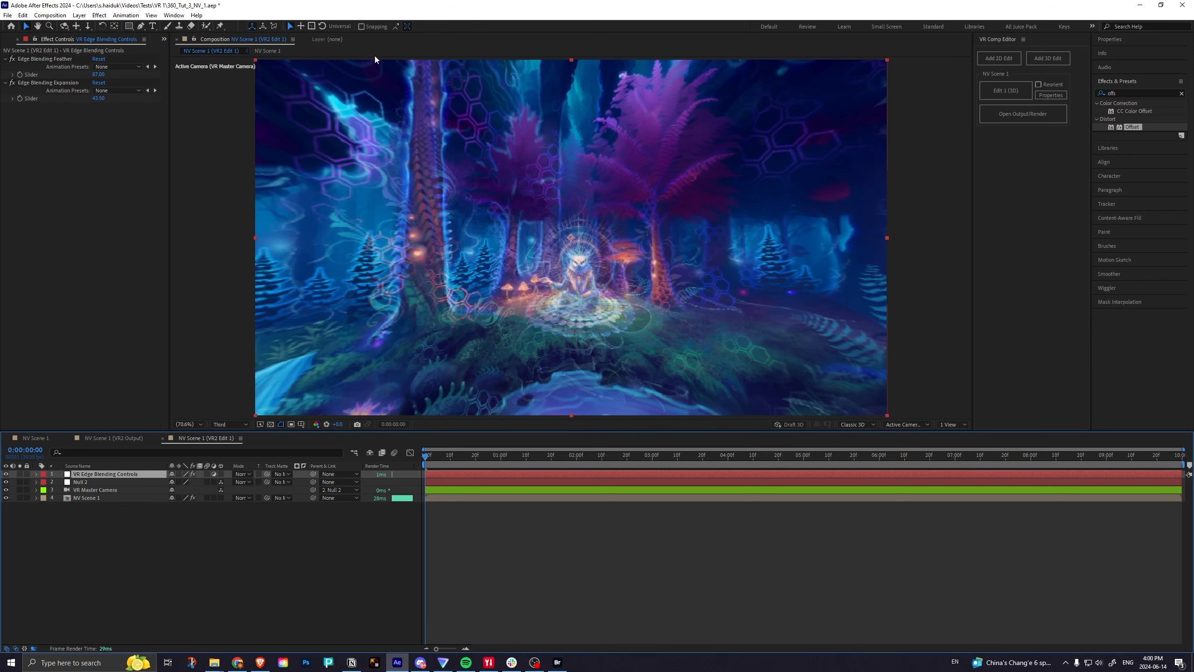
Create a second composition viewer beside the edit view and set it to show NV Scene 1 (VR2 Output).
{"action": "left_click", "coordinate": [260, 38]}
{"action": "left_click", "coordinate": [259, 50]}
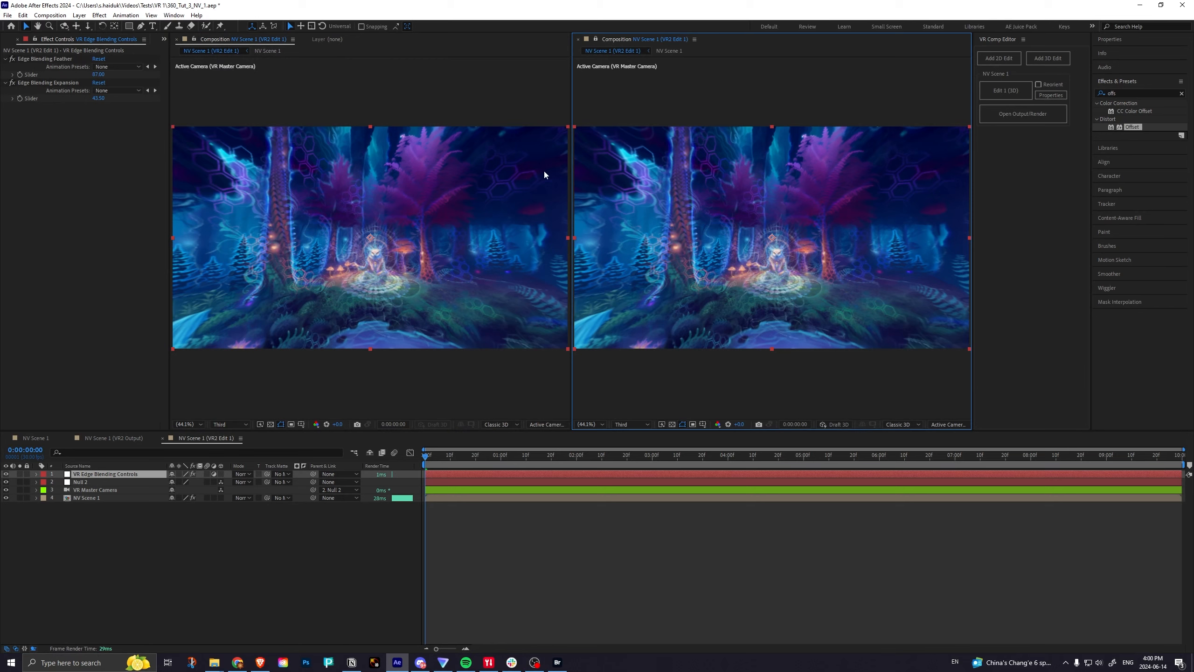
{"action": "left_click", "coordinate": [657, 40]}
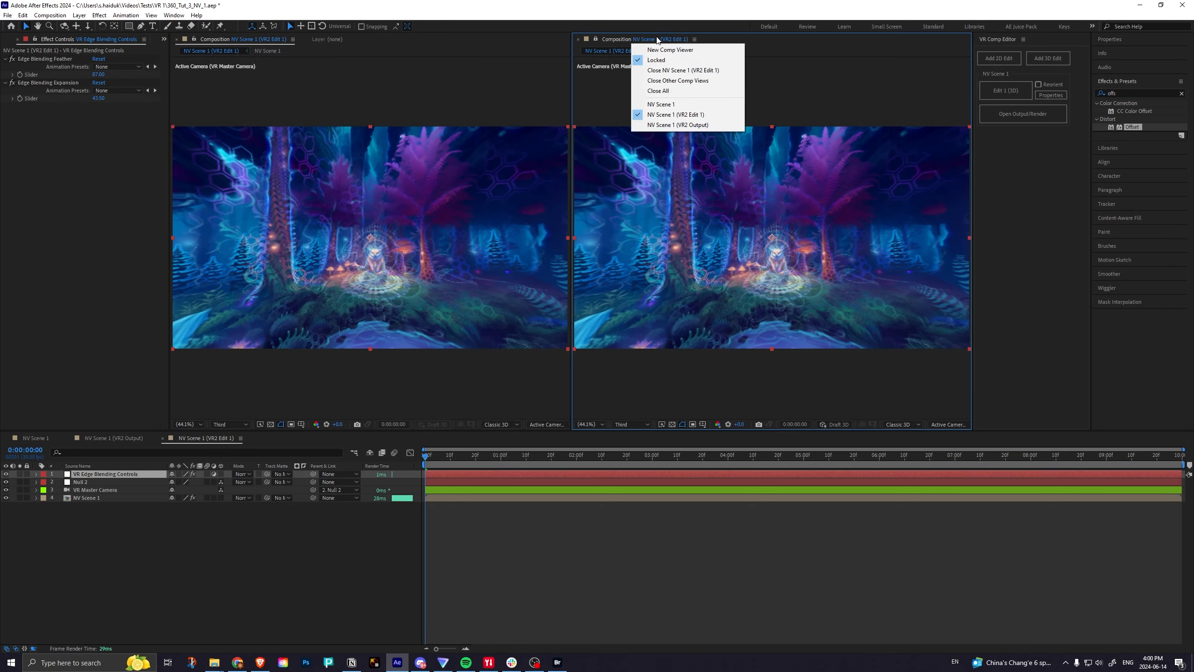
{"action": "left_click", "coordinate": [677, 124]}
{"action": "scroll", "coordinate": [778, 204], "scroll_direction": "up", "scroll_amount": 3}
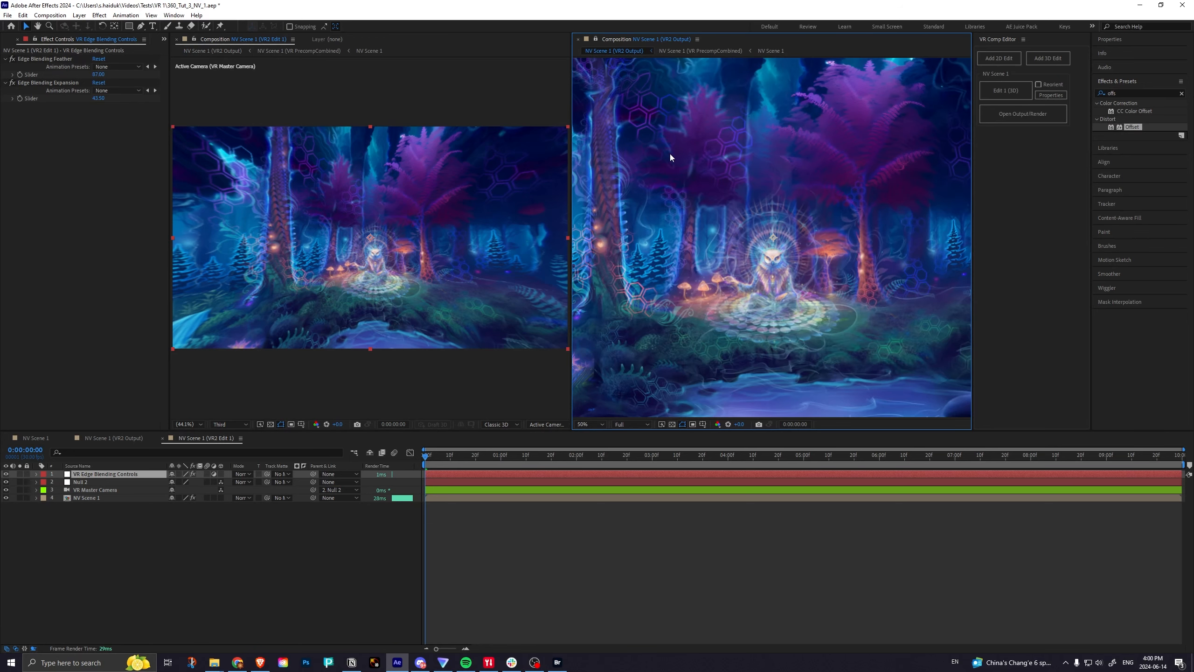
{"action": "key", "text": "h"}
{"action": "left_click_drag", "start_coordinate": [669, 153], "coordinate": [729, 175]}
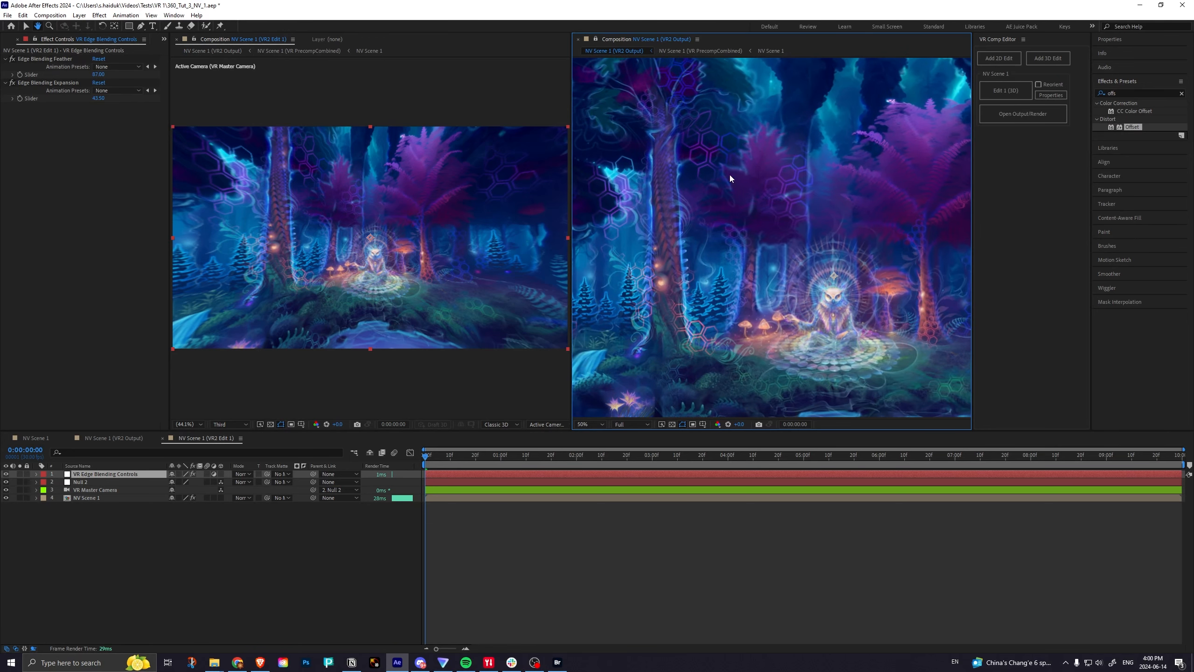
{"action": "key", "text": "v"}
Show layer names in the VR2 Edit 1 timeline and set the Edge Blending Expansion slider to 0.
{"action": "left_click", "coordinate": [218, 442]}
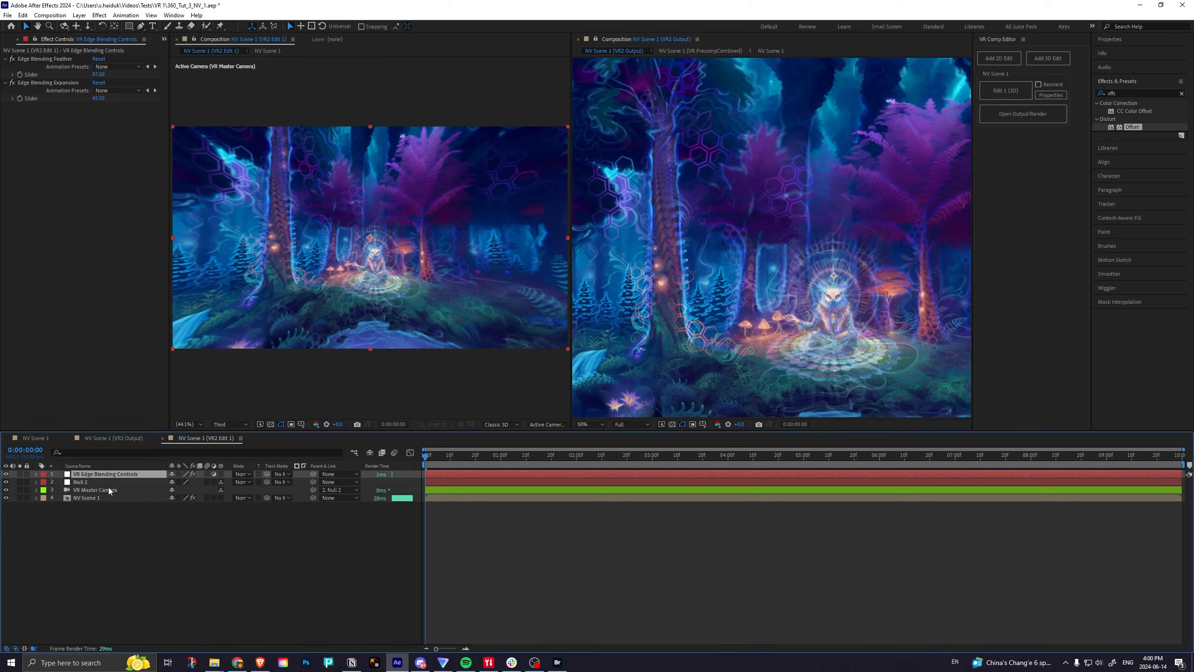
{"action": "left_click", "coordinate": [78, 466]}
{"action": "left_click", "coordinate": [98, 98]}
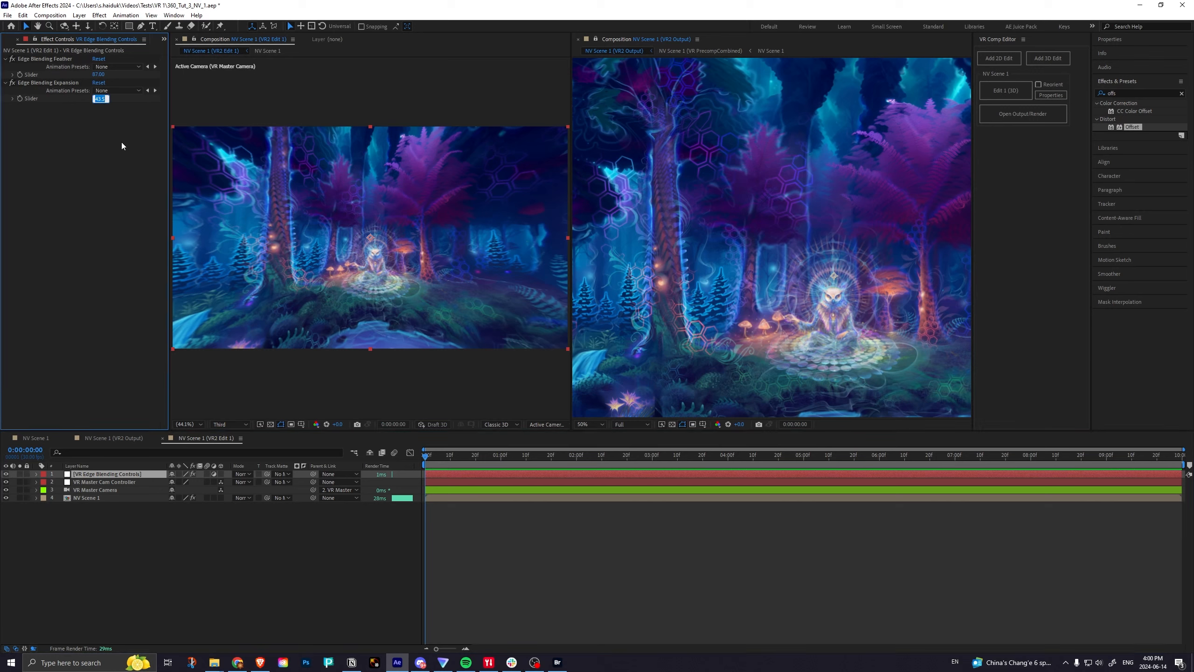
{"action": "type", "text": "0"}
{"action": "key", "text": "Return"}
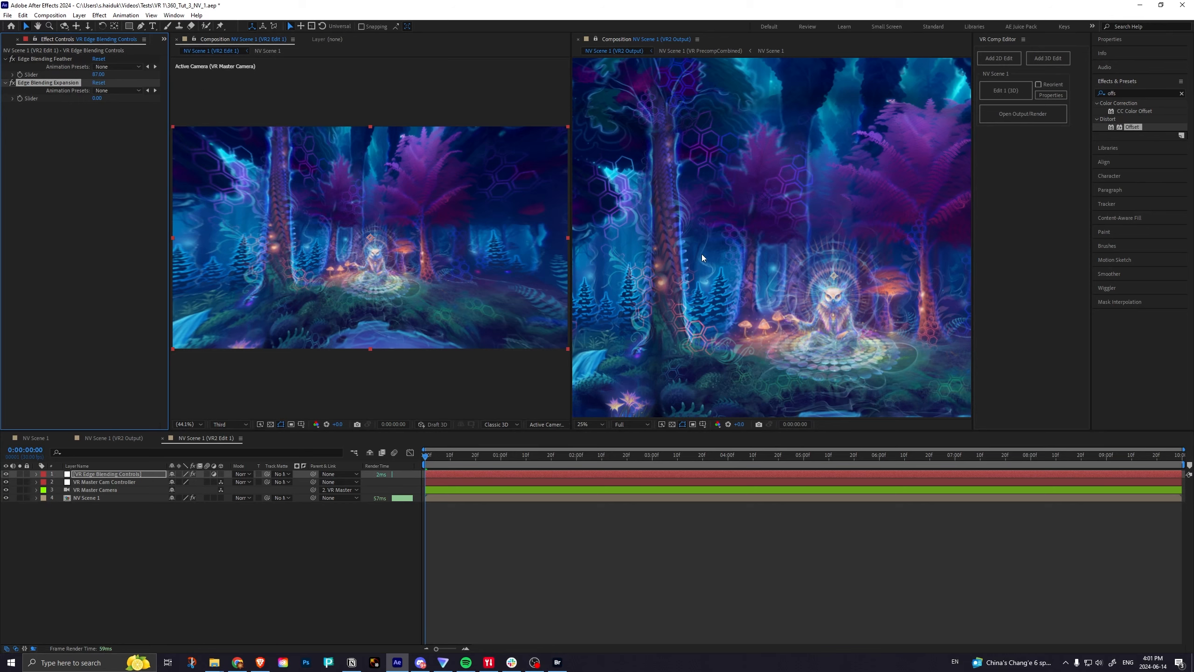
Set the VR2 Output viewer's preview resolution to Third.
{"action": "scroll", "coordinate": [702, 258], "scroll_direction": "down", "scroll_amount": 2}
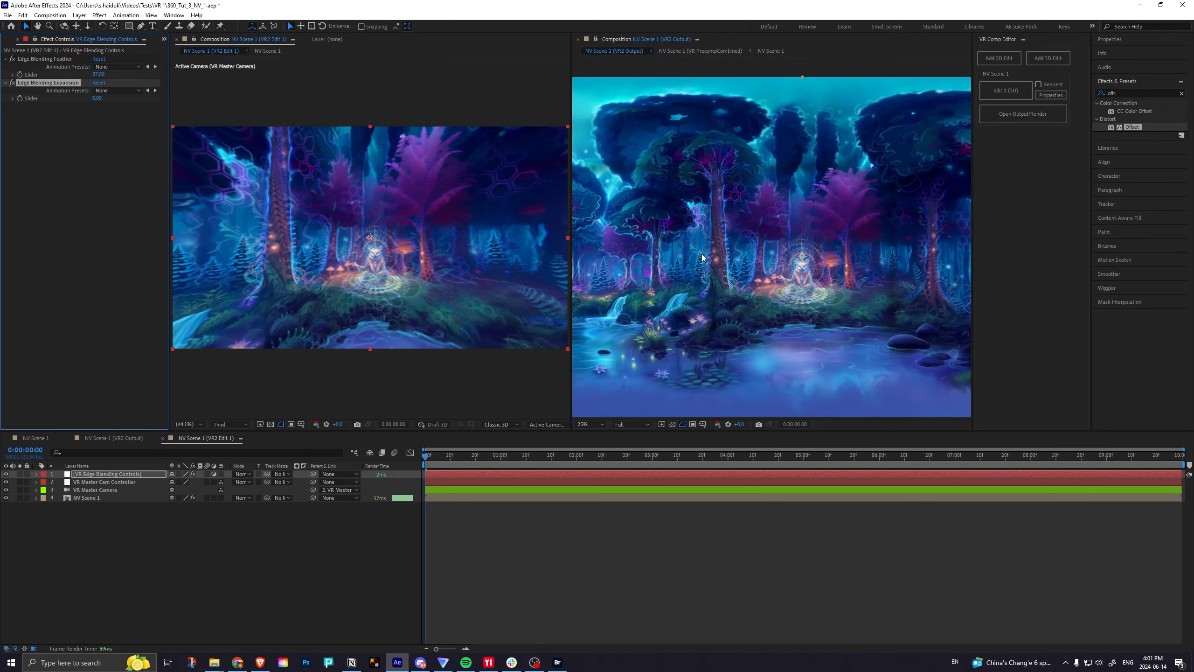
{"action": "left_click", "coordinate": [630, 424]}
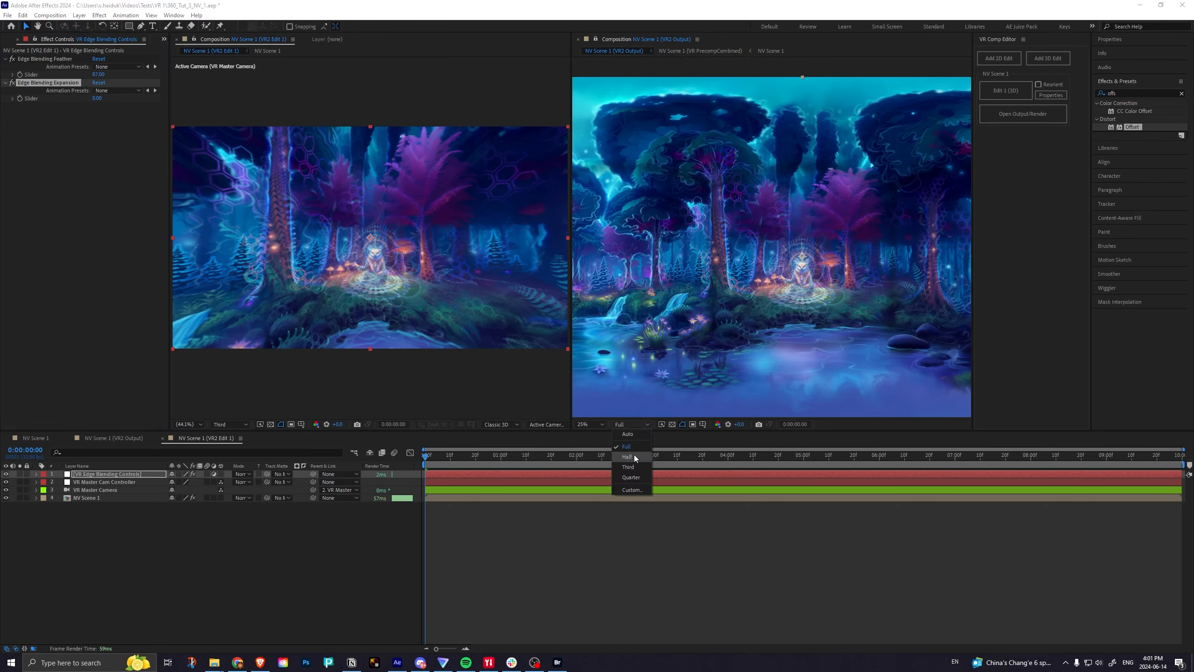
{"action": "left_click", "coordinate": [636, 464]}
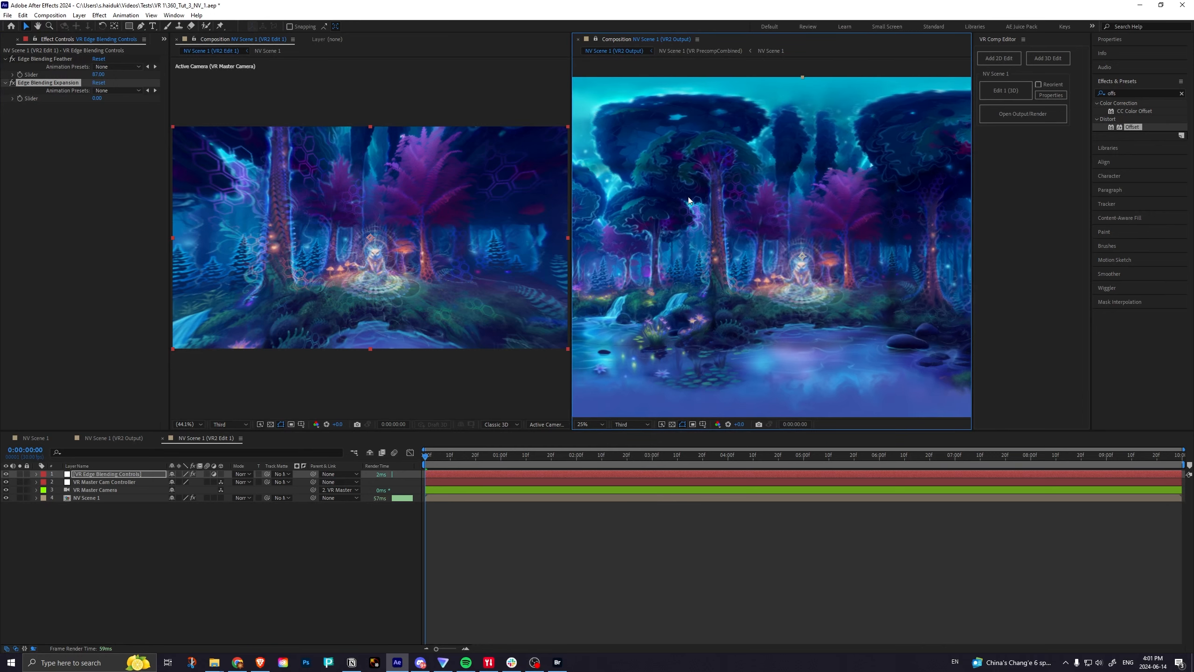
Set the Edge Blending Feather slider to 0 and inspect the seams in the VR2 Output view.
{"action": "left_click", "coordinate": [100, 74]}
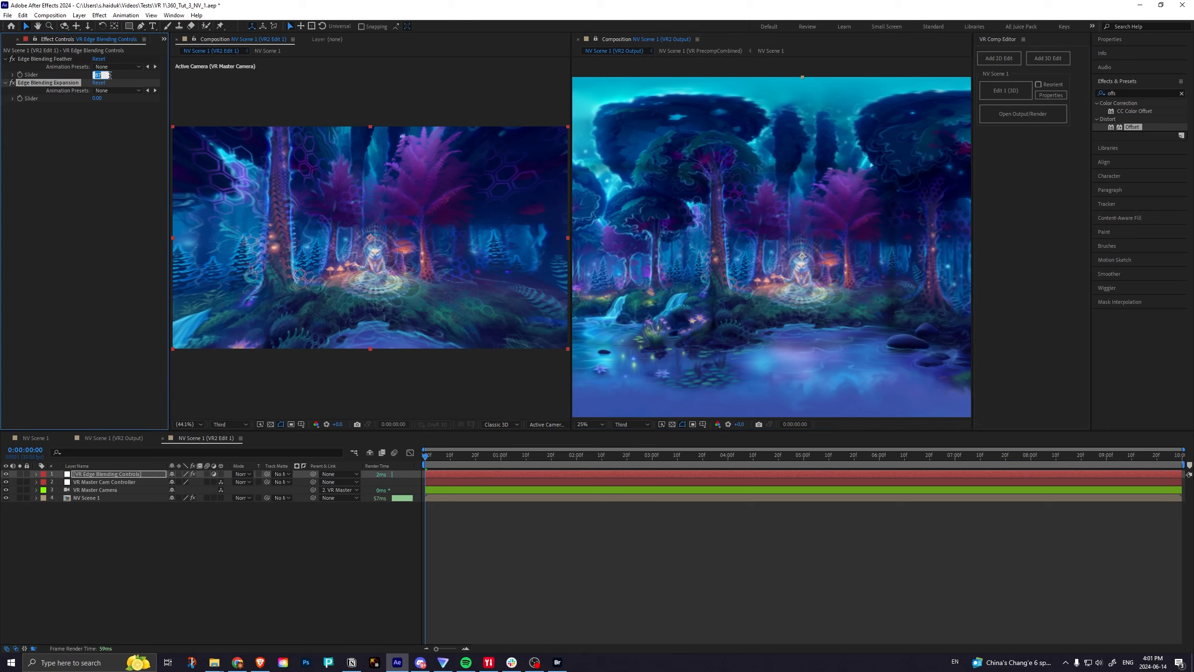
{"action": "type", "text": "0"}
{"action": "key", "text": "Return"}
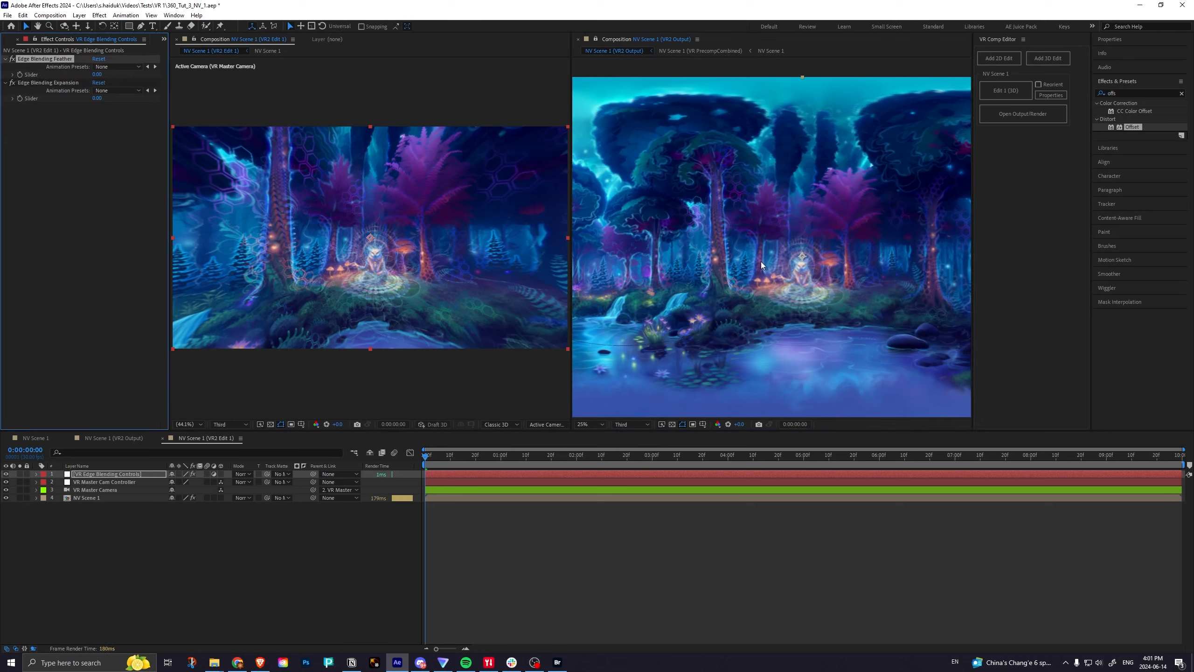
{"action": "scroll", "coordinate": [771, 237], "scroll_direction": "up", "scroll_amount": 2}
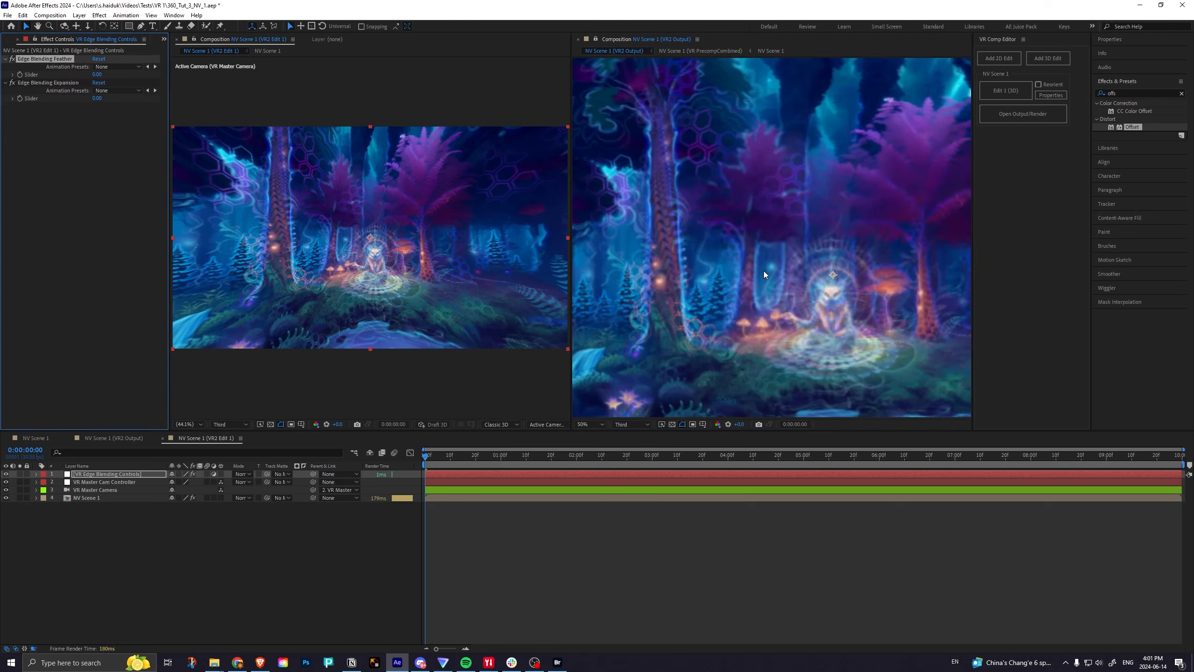
{"action": "scroll", "coordinate": [749, 274], "scroll_direction": "down", "scroll_amount": 2}
{"action": "key", "text": "h"}
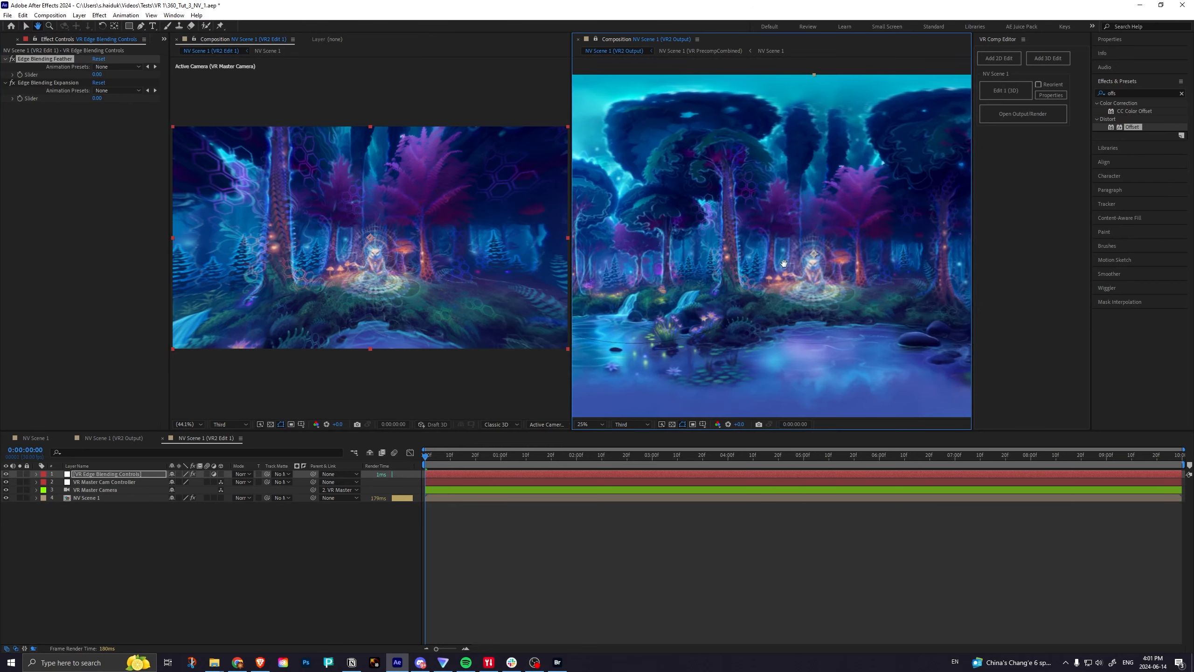
Set both the Edge Blending Feather and Edge Blending Expansion sliders to 50.
{"action": "scroll", "coordinate": [689, 278], "scroll_direction": "up", "scroll_amount": 2}
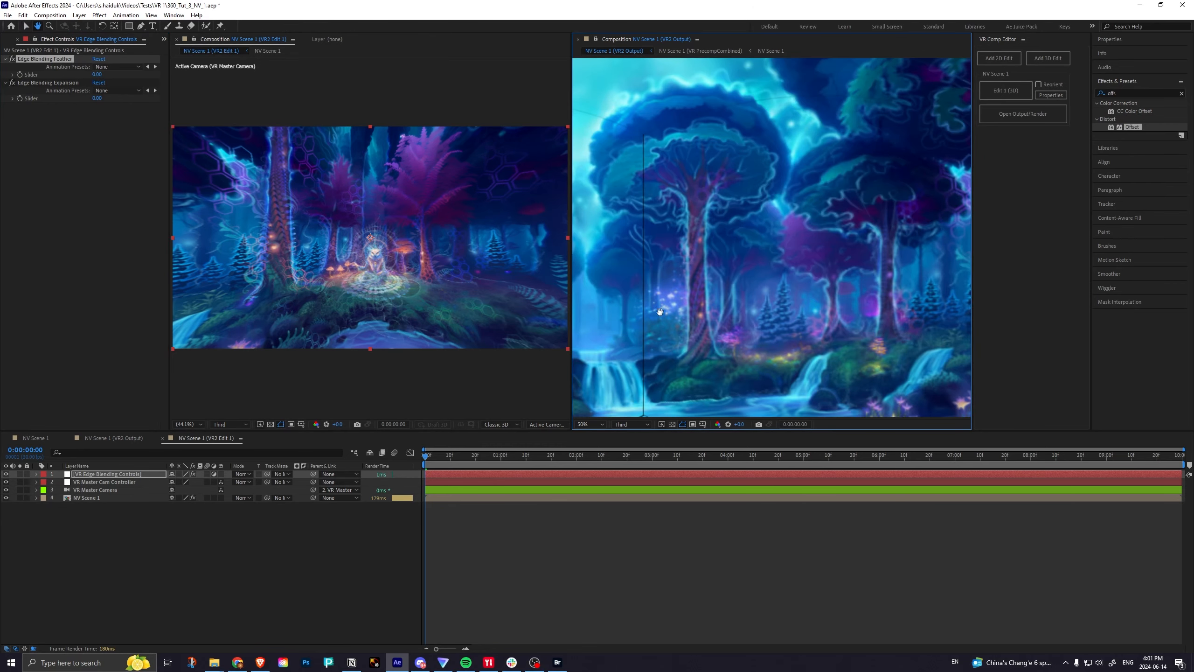
{"action": "mouse_move", "coordinate": [695, 231]}
{"action": "left_mouse_down"}
{"action": "mouse_move", "coordinate": [680, 311]}
{"action": "mouse_move", "coordinate": [693, 343]}
{"action": "mouse_move", "coordinate": [691, 244]}
{"action": "left_mouse_up"}
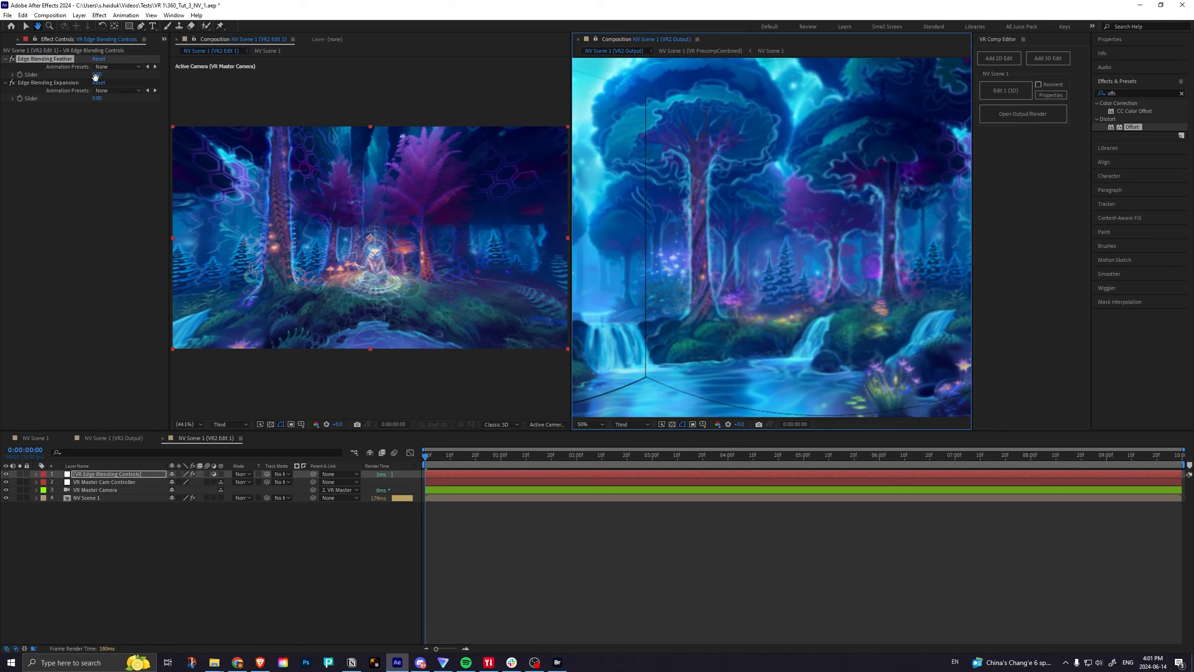
{"action": "left_click", "coordinate": [96, 74]}
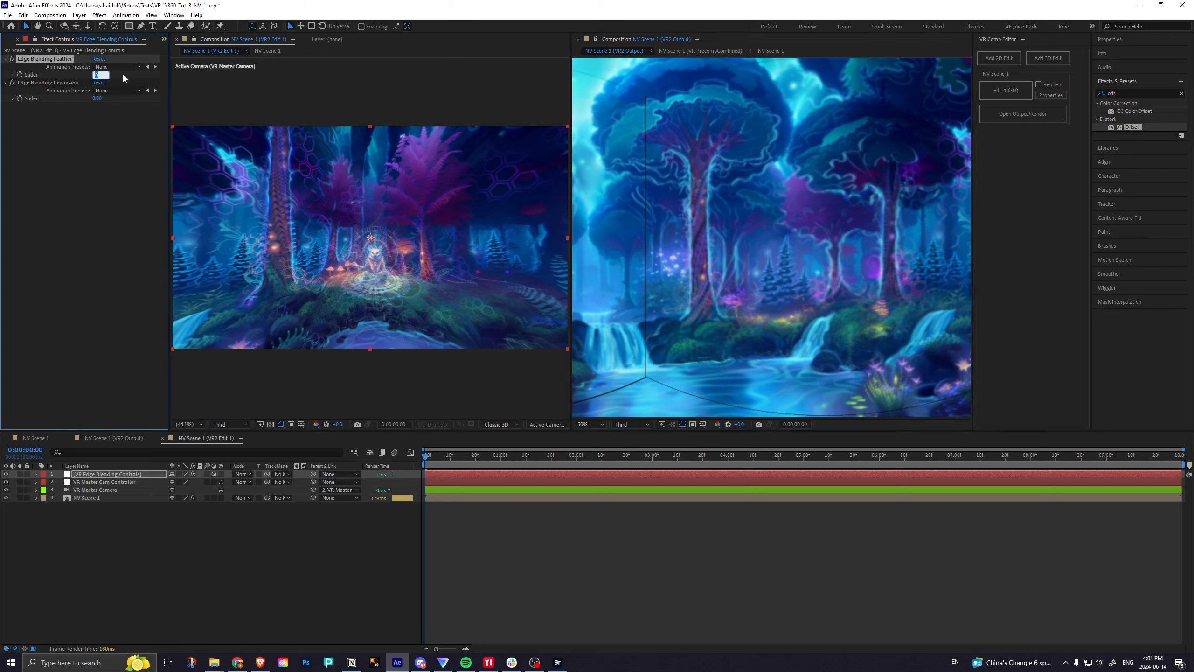
{"action": "key", "text": "Return"}
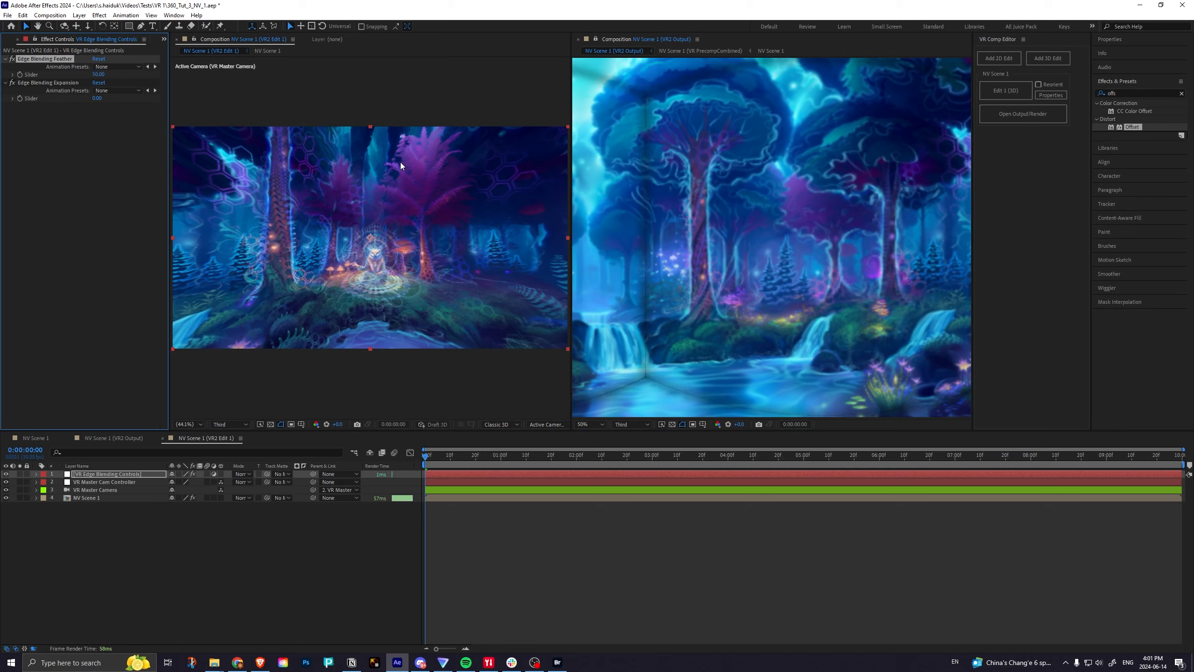
{"action": "left_click", "coordinate": [97, 98]}
{"action": "type", "text": "50"}
{"action": "key", "text": "Return"}
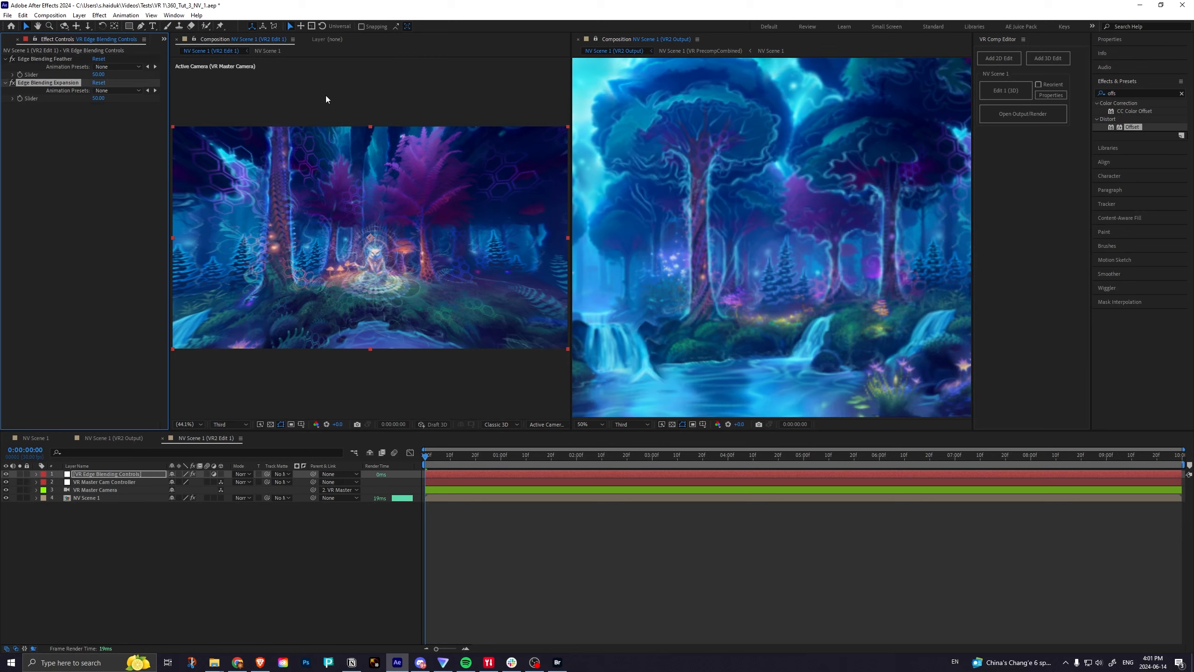
Inspect the edge blending across the VR2 Output view and close that second composition viewer.
{"action": "key", "text": "h"}
{"action": "mouse_move", "coordinate": [838, 163]}
{"action": "left_mouse_down"}
{"action": "mouse_move", "coordinate": [717, 195]}
{"action": "mouse_move", "coordinate": [880, 181]}
{"action": "mouse_move", "coordinate": [761, 169]}
{"action": "mouse_move", "coordinate": [714, 96]}
{"action": "mouse_move", "coordinate": [859, 176]}
{"action": "mouse_move", "coordinate": [680, 206]}
{"action": "mouse_move", "coordinate": [816, 179]}
{"action": "mouse_move", "coordinate": [837, 165]}
{"action": "mouse_move", "coordinate": [829, 158]}
{"action": "left_mouse_up"}
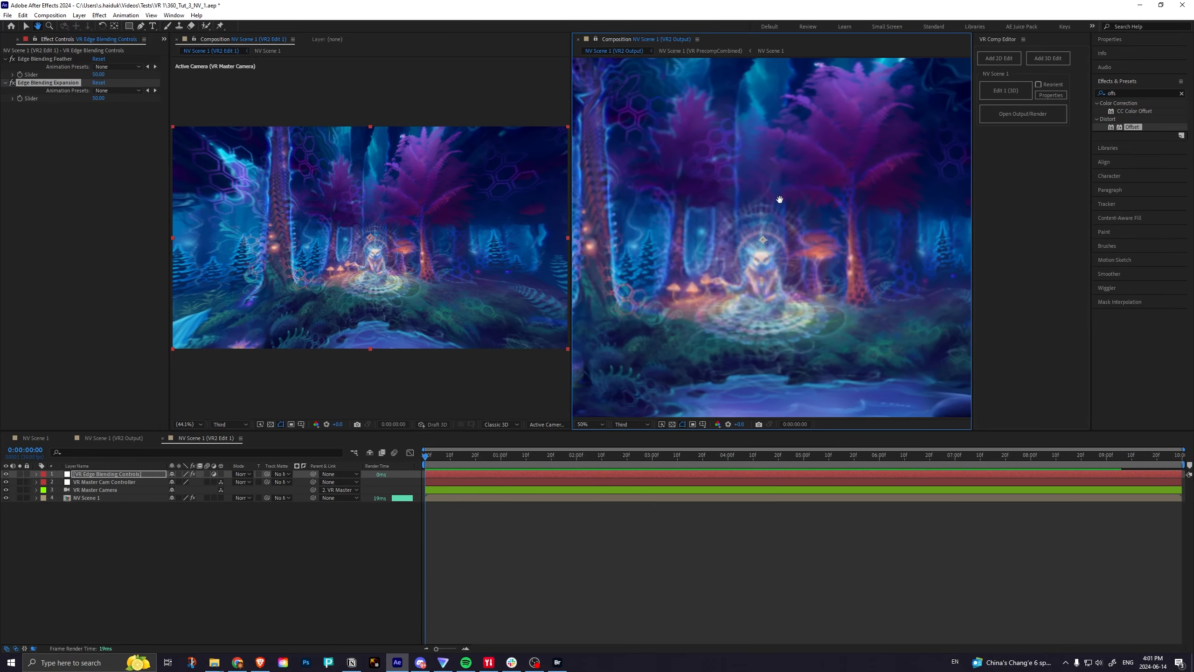
{"action": "left_click_drag", "start_coordinate": [778, 203], "coordinate": [782, 191]}
{"action": "scroll", "coordinate": [703, 234], "scroll_direction": "down", "scroll_amount": 2}
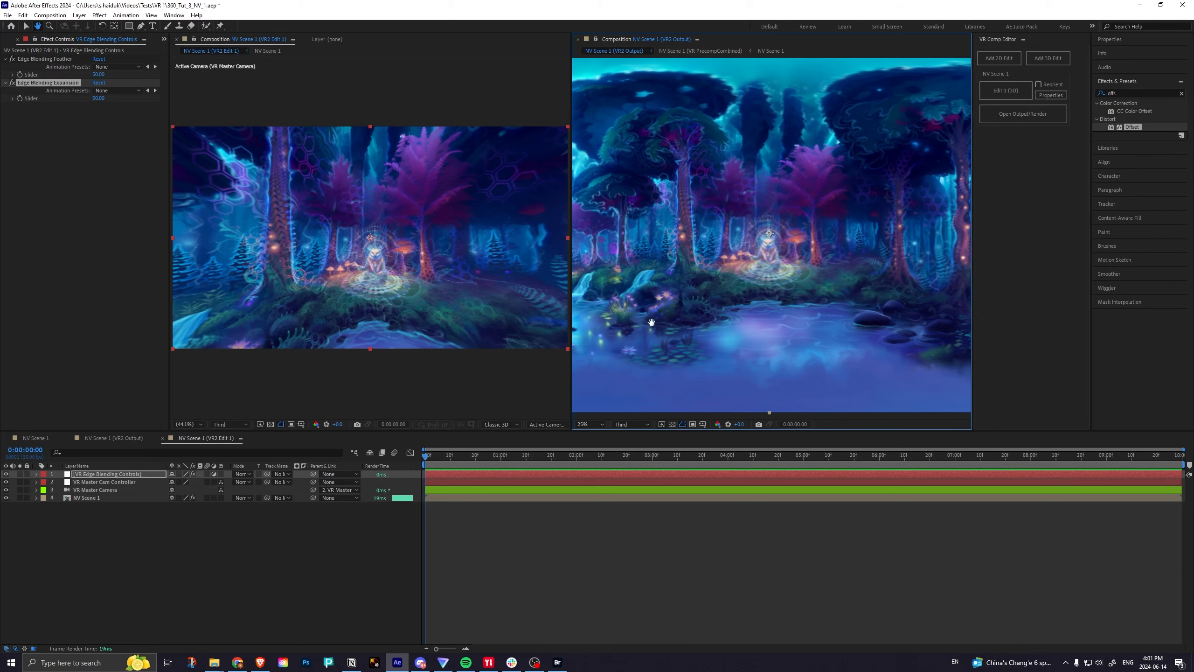
{"action": "left_click", "coordinate": [480, 542]}
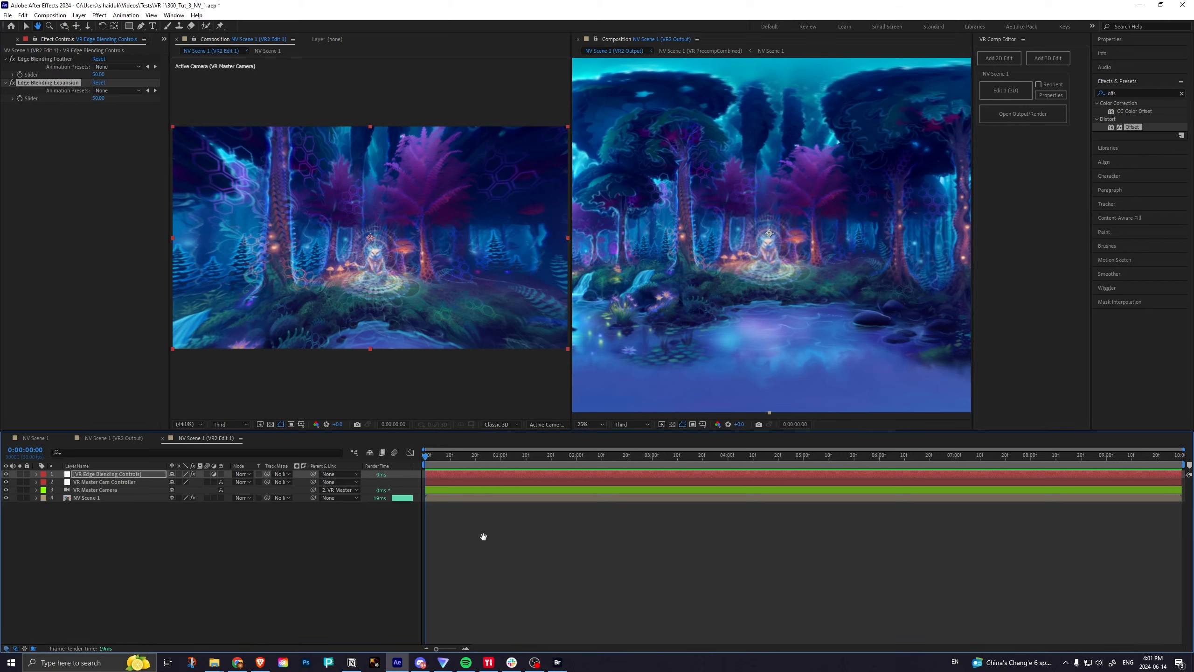
{"action": "key", "text": "v"}
{"action": "left_click", "coordinate": [579, 39]}
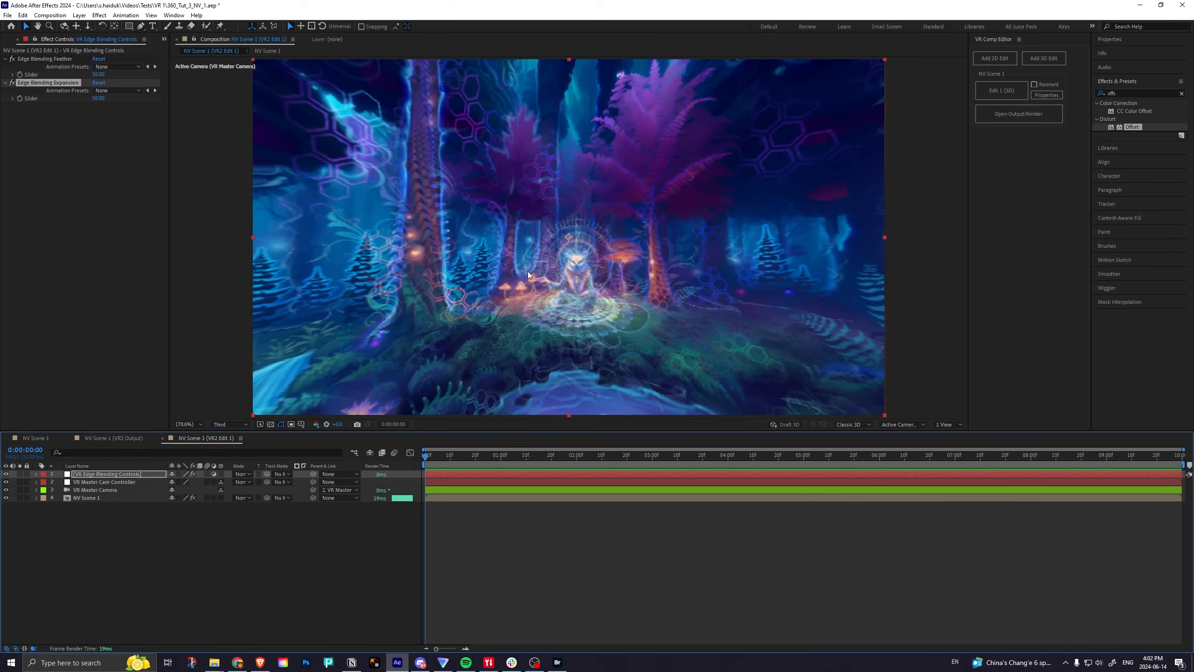
{"action": "key", "text": "c"}
{"action": "mouse_move", "coordinate": [644, 226]}
{"action": "left_mouse_down"}
{"action": "mouse_move", "coordinate": [623, 226]}
{"action": "mouse_move", "coordinate": [642, 225]}
{"action": "left_mouse_up"}
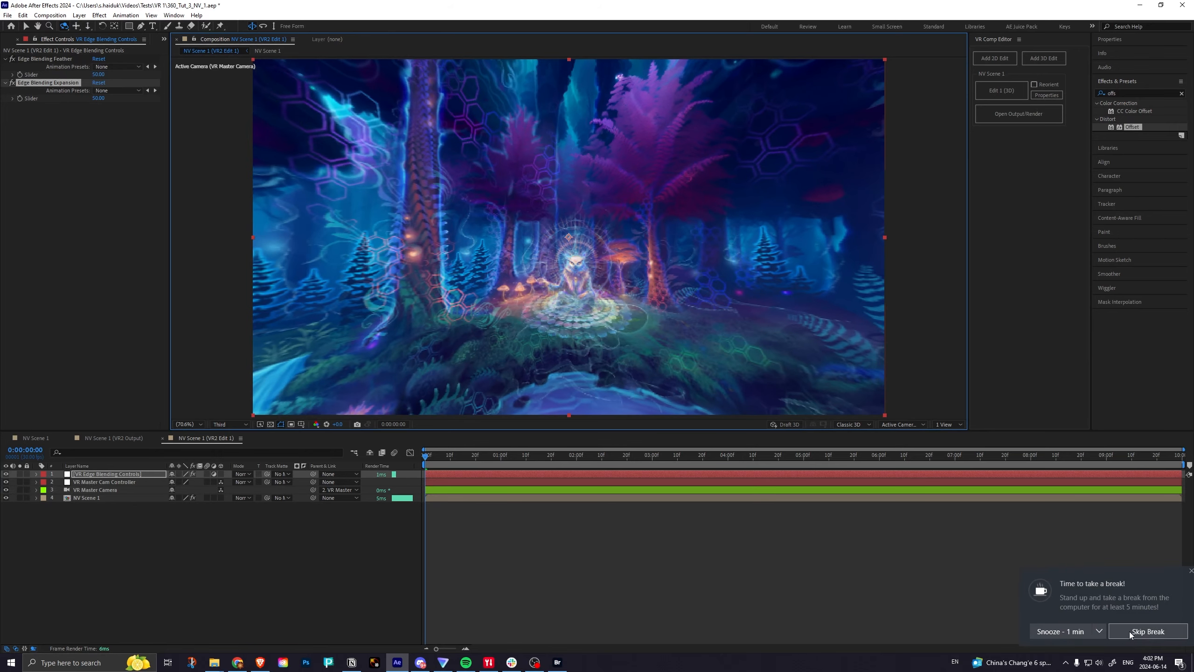
{"action": "key", "text": "v"}
{"action": "left_click", "coordinate": [520, 540]}
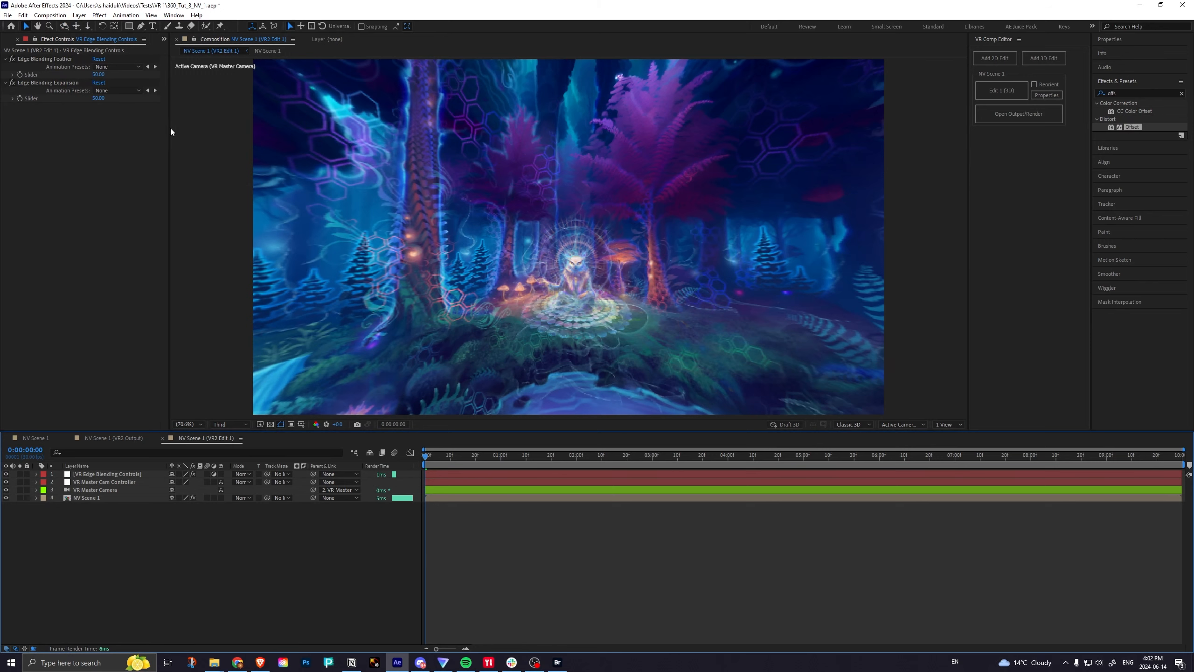
Duplicate the NV Scene 1 composition in the project and name the copy NV Scene.
{"action": "left_click_drag", "start_coordinate": [169, 131], "coordinate": [210, 133]}
{"action": "left_click", "coordinate": [13, 40]}
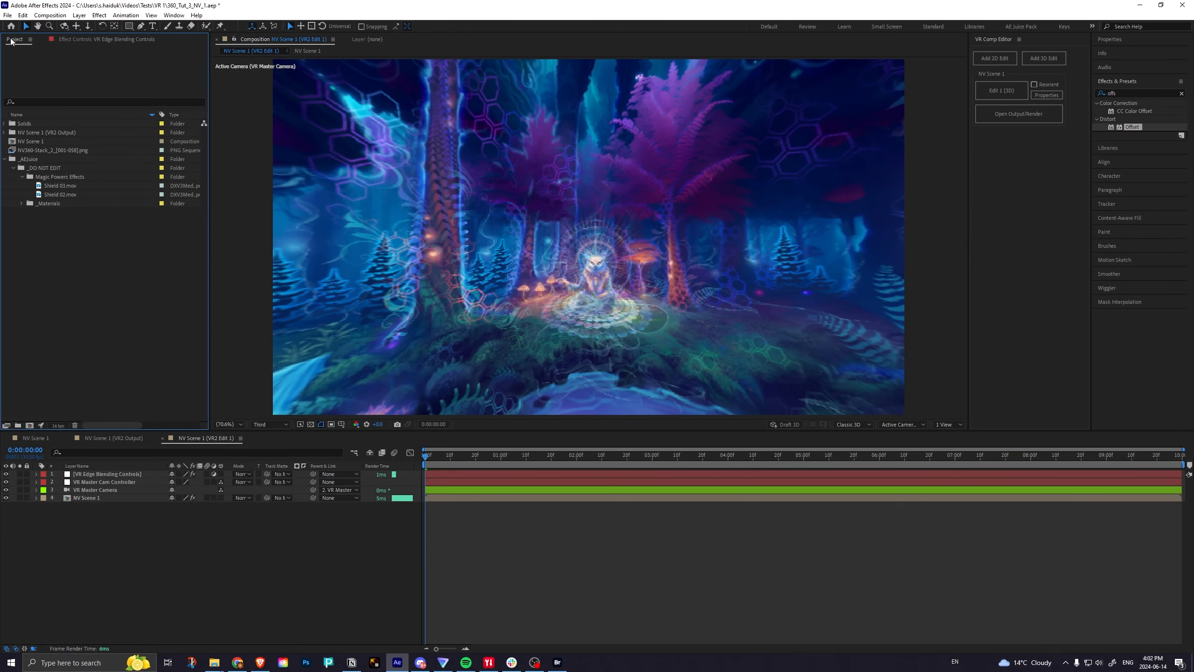
{"action": "left_click", "coordinate": [36, 143]}
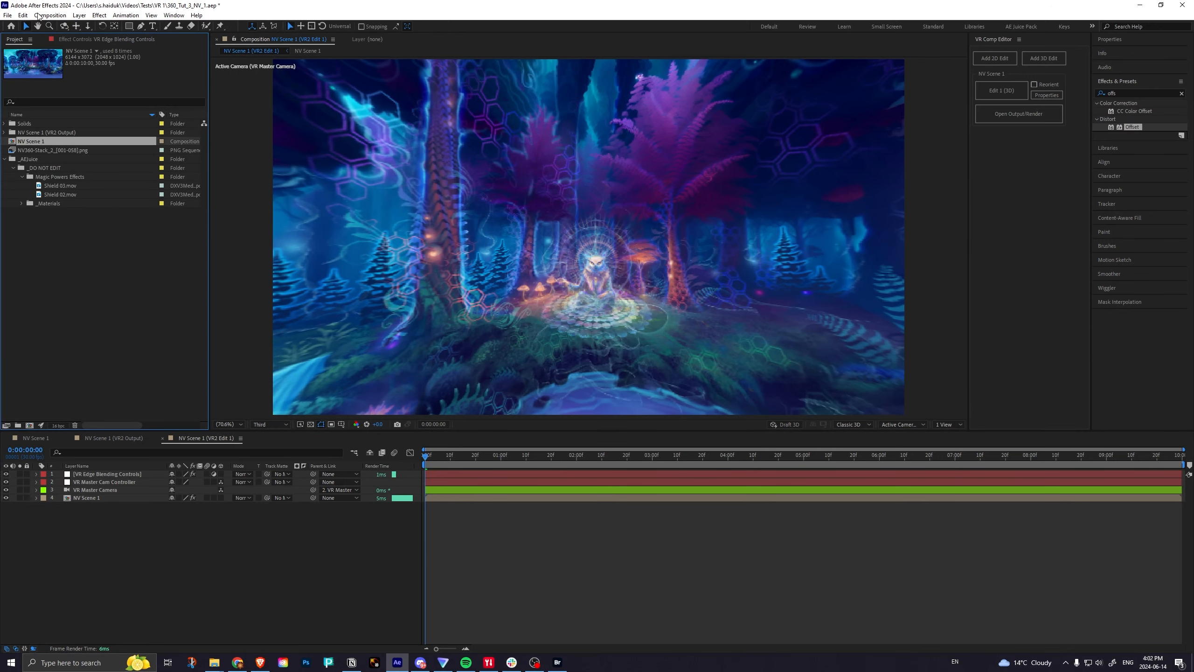
{"action": "key", "text": "ctrl+d"}
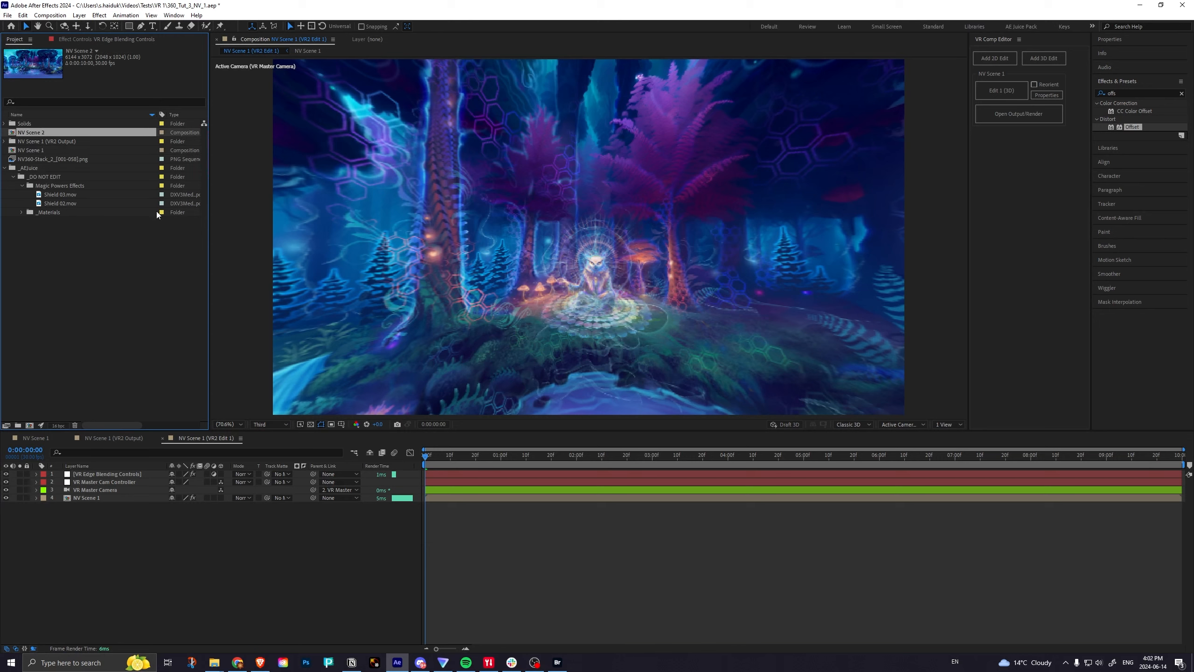
{"action": "key", "text": "Return"}
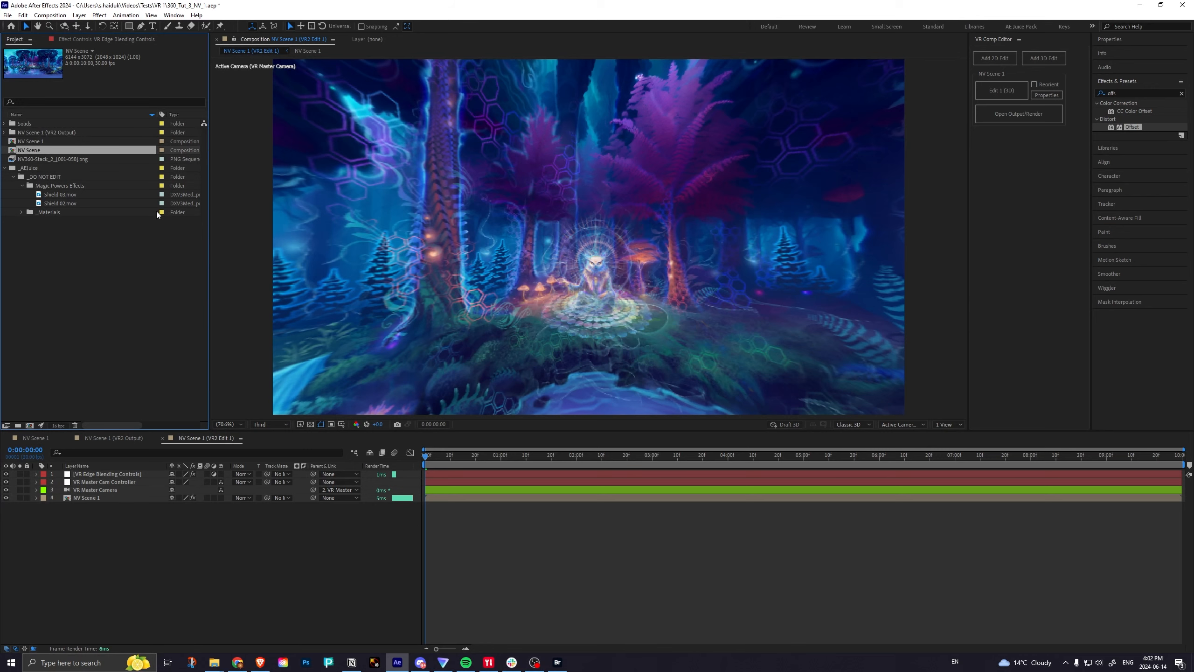
Open the duplicated composition and rename it NV Scene 1 MASTER 2:1 in its composition settings.
{"action": "double_click", "coordinate": [15, 150]}
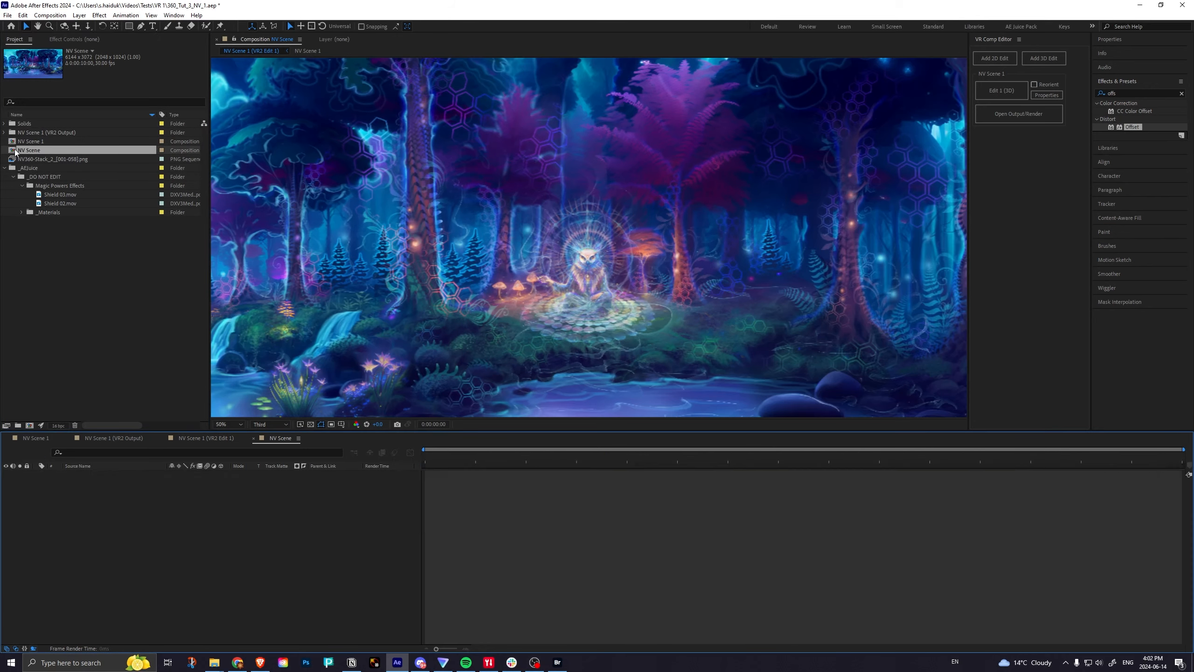
{"action": "left_click", "coordinate": [51, 15]}
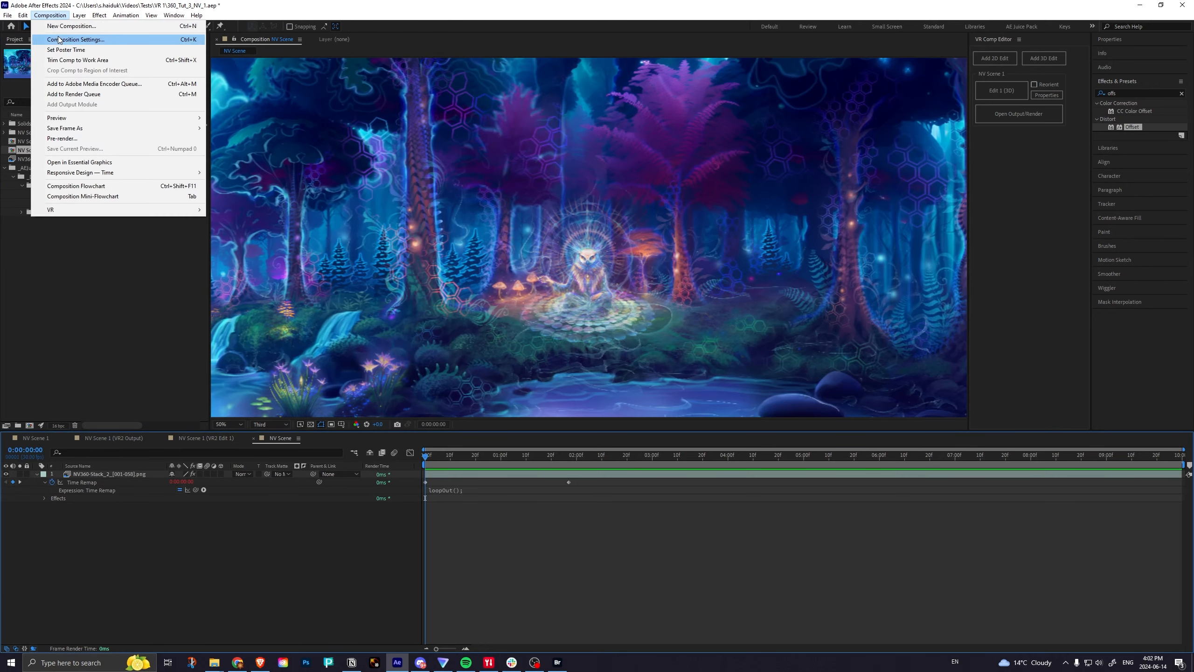
{"action": "left_click", "coordinate": [75, 44]}
{"action": "left_click", "coordinate": [474, 157]}
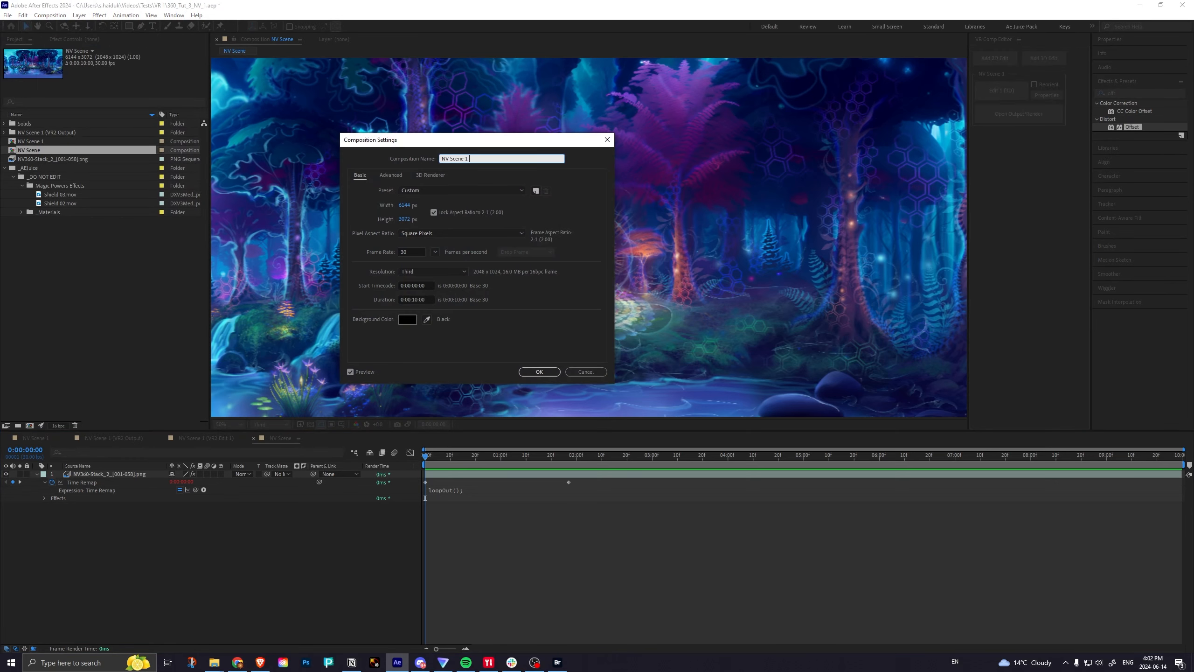
{"action": "type", "text": "1 MASTER 2:1"}
{"action": "left_click", "coordinate": [539, 372]}
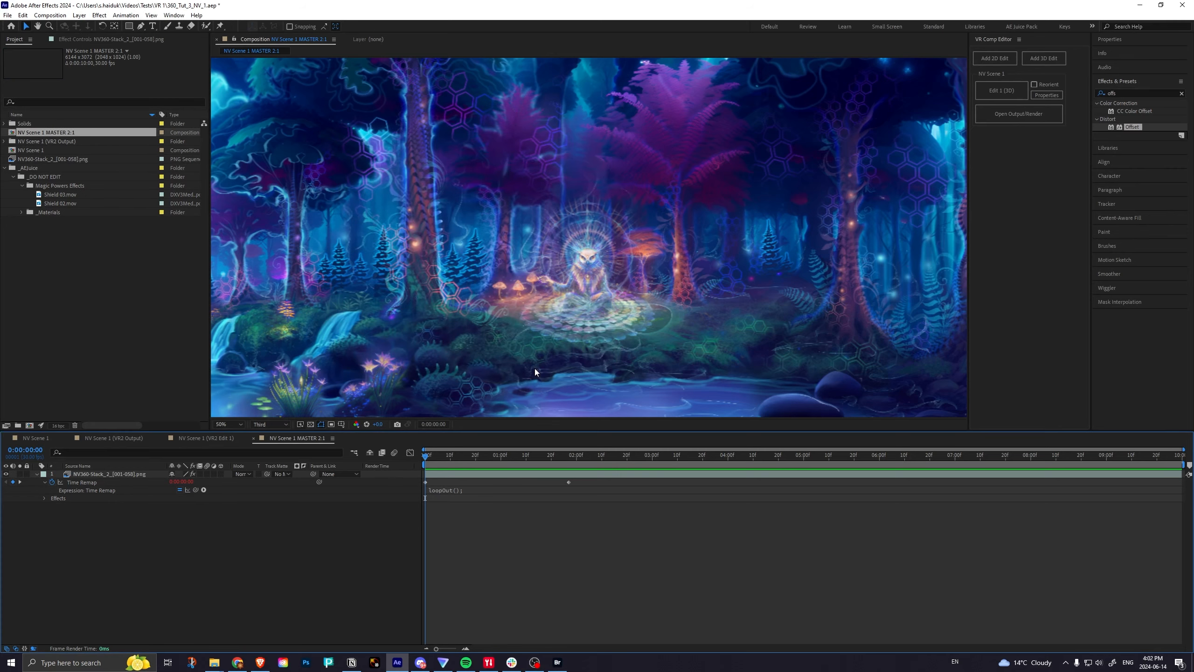
Fit the NV Scene 1 MASTER 2:1 composition in the viewer and collapse the image sequence layer's properties.
{"action": "left_click", "coordinate": [222, 424]}
{"action": "left_click", "coordinate": [232, 446]}
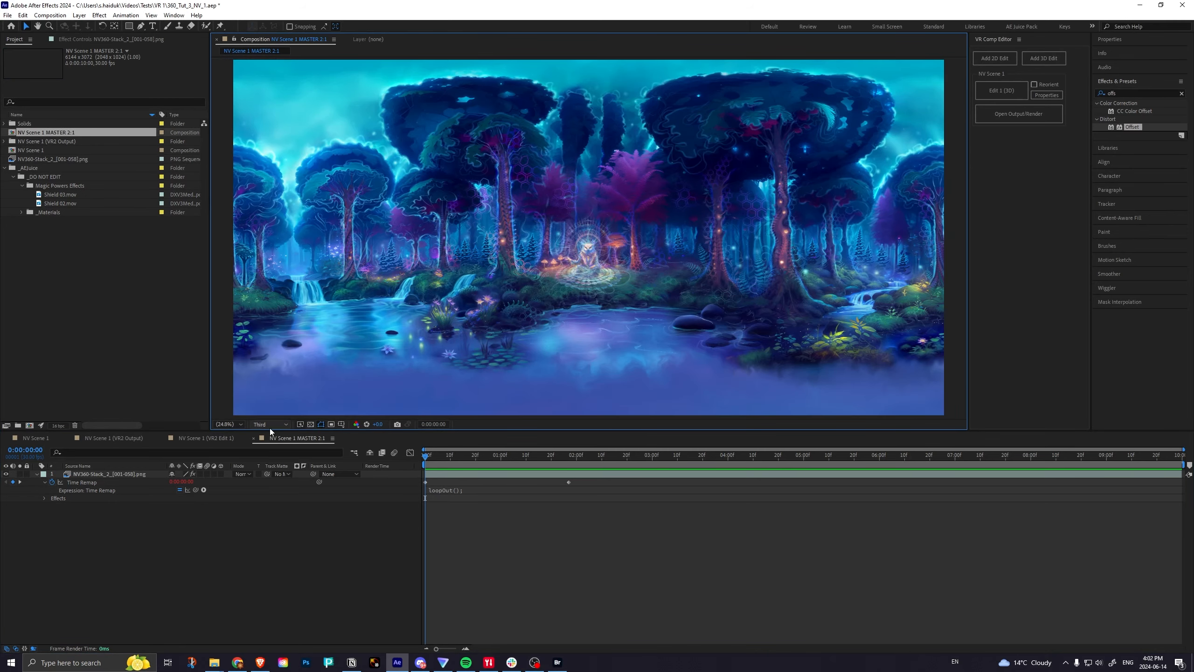
{"action": "left_click", "coordinate": [148, 473]}
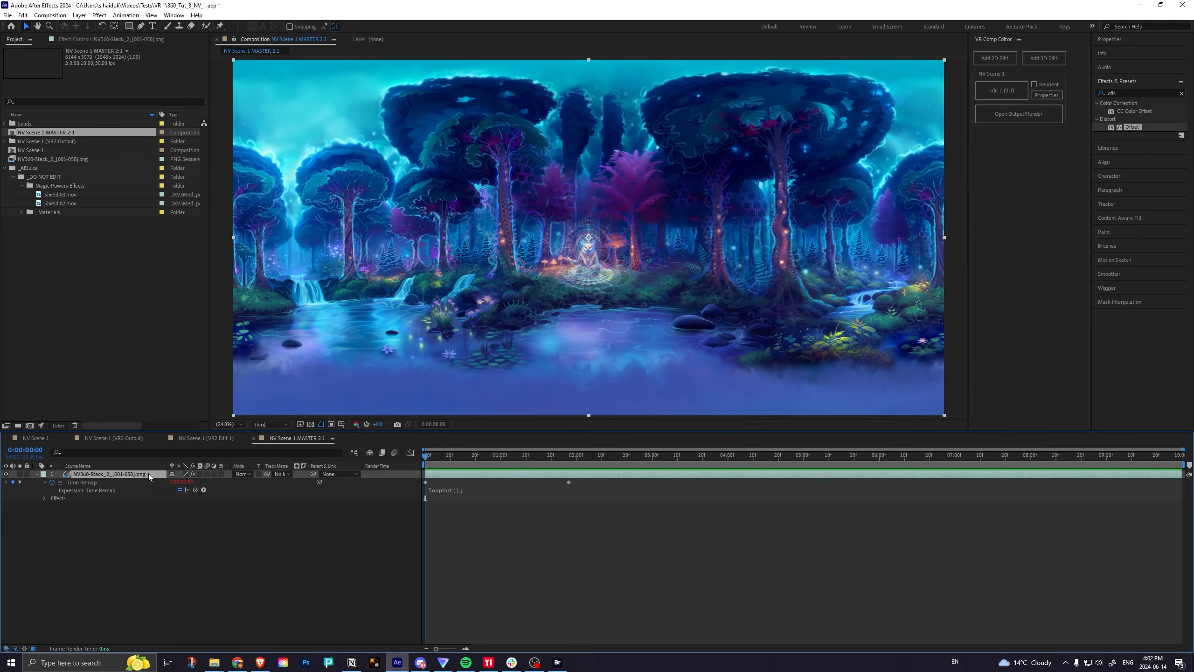
{"action": "key", "text": "u"}
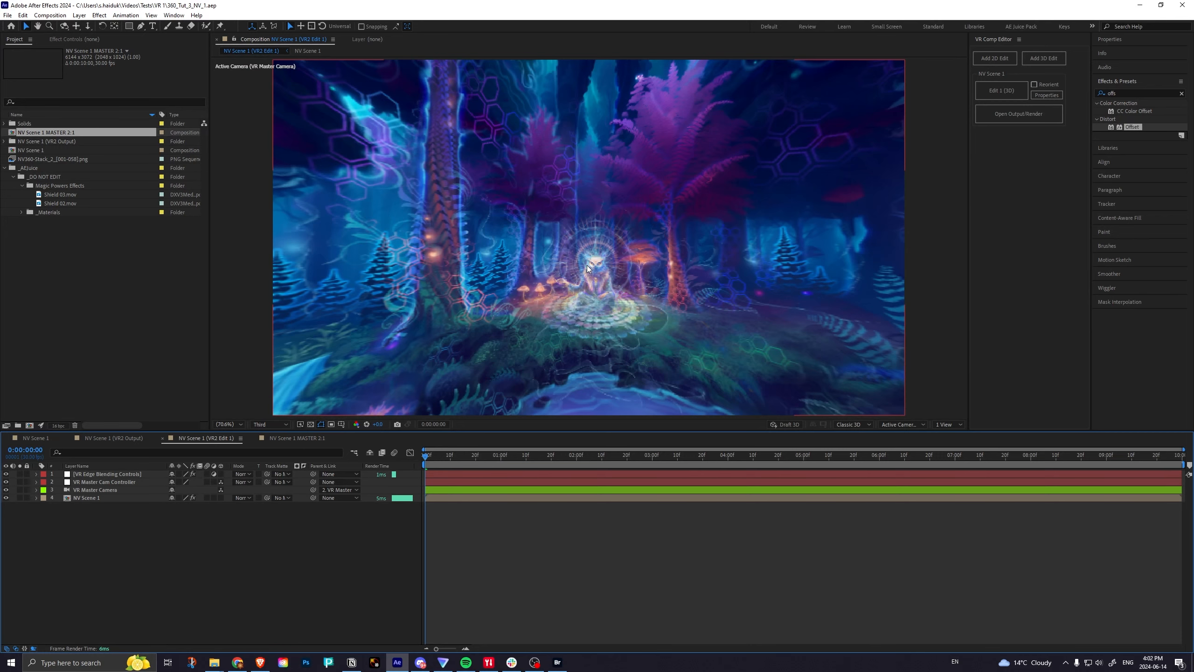
{"action": "key", "text": "c"}
{"action": "left_click", "coordinate": [628, 243]}
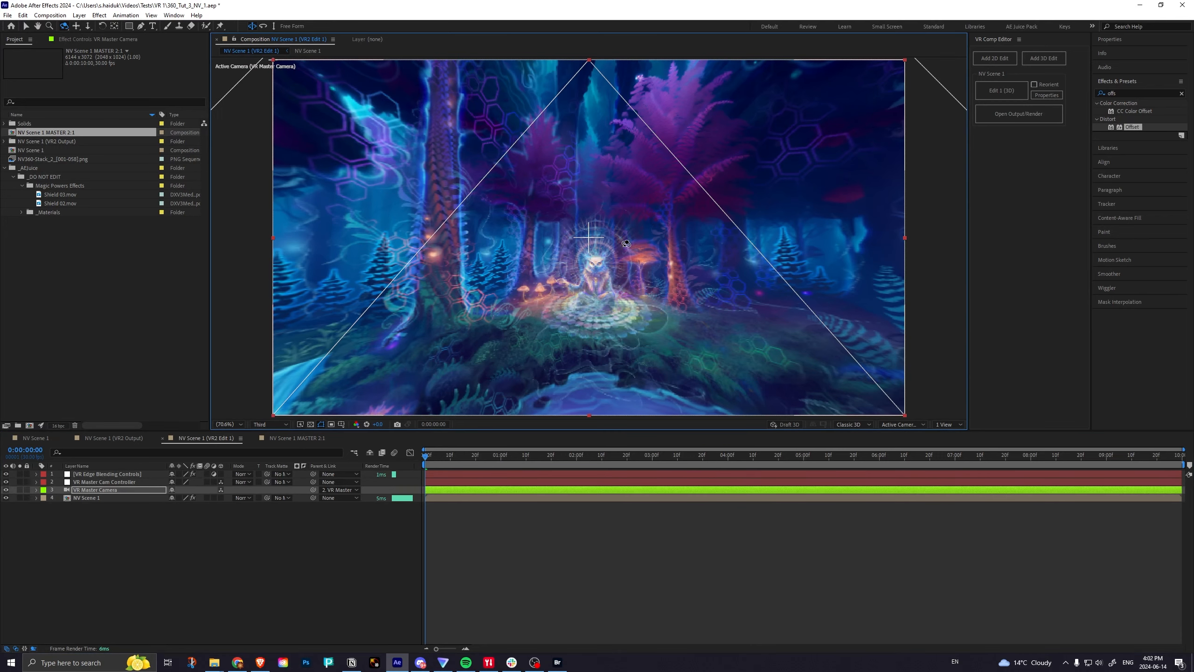
{"action": "key", "text": "ctrl+z"}
{"action": "key", "text": "Caps_Lock"}
{"action": "key", "text": "Caps_Lock"}
Add Shield 02.mov to the VR2 Edit 1 composition, directly above the NV Scene 1 layer.
{"action": "key", "text": "v"}
{"action": "left_click", "coordinate": [60, 197]}
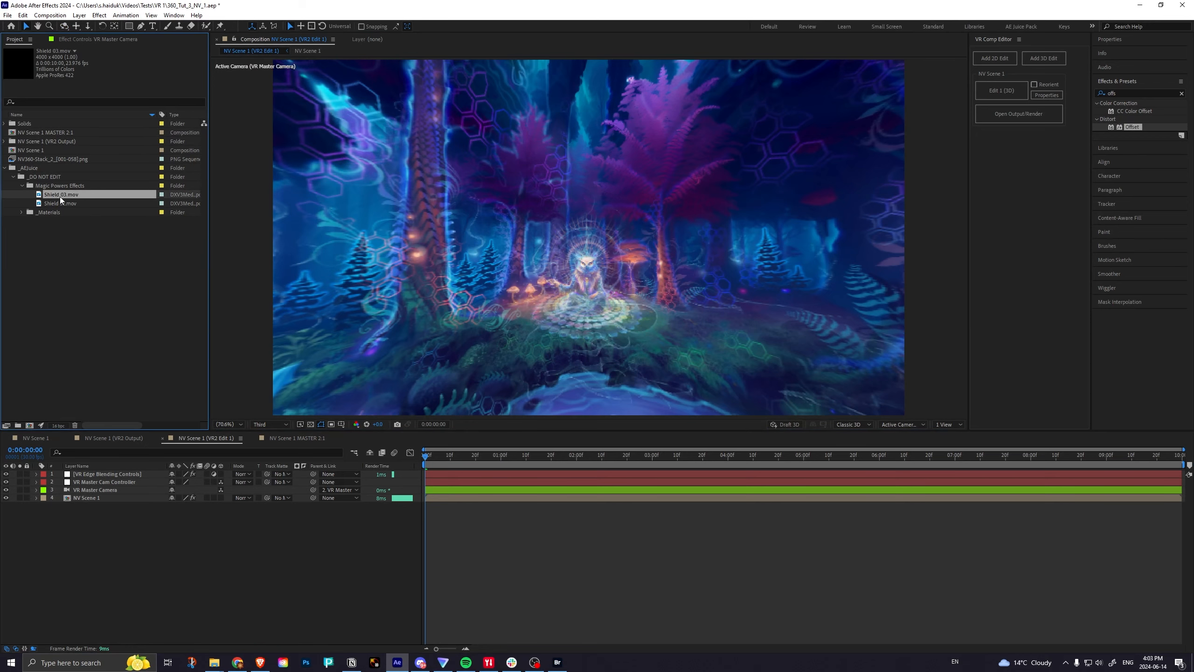
{"action": "left_click_drag", "start_coordinate": [62, 203], "coordinate": [69, 493]}
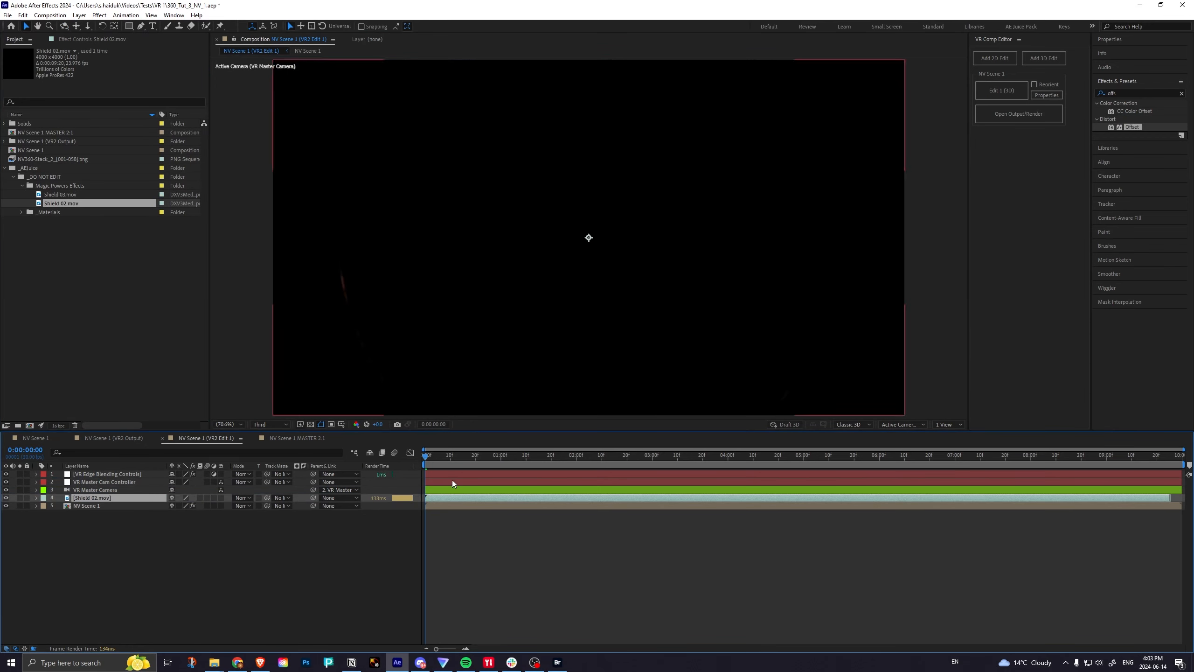
Trim the start of the Shield 02.mov layer at 0:00:01:13 and move the trimmed layer to the composition's start.
{"action": "left_click_drag", "start_coordinate": [431, 459], "coordinate": [532, 450]}
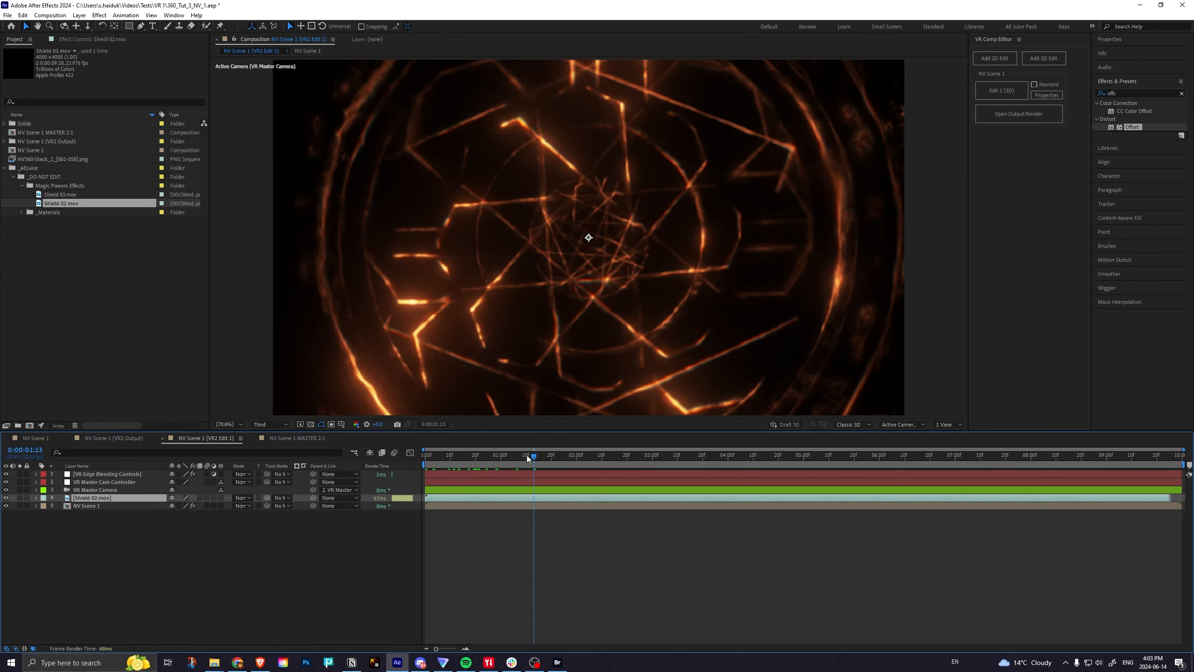
{"action": "key", "text": "alt+bracketleft"}
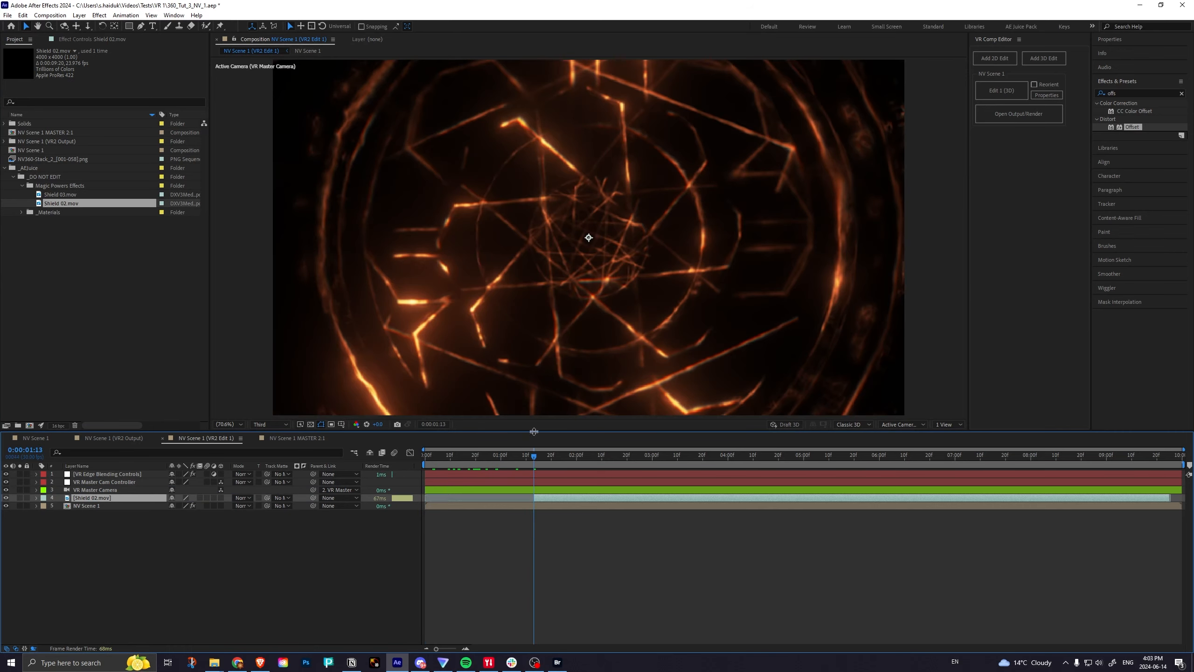
{"action": "left_click_drag", "start_coordinate": [531, 455], "coordinate": [369, 457]}
{"action": "key", "text": "bracketright"}
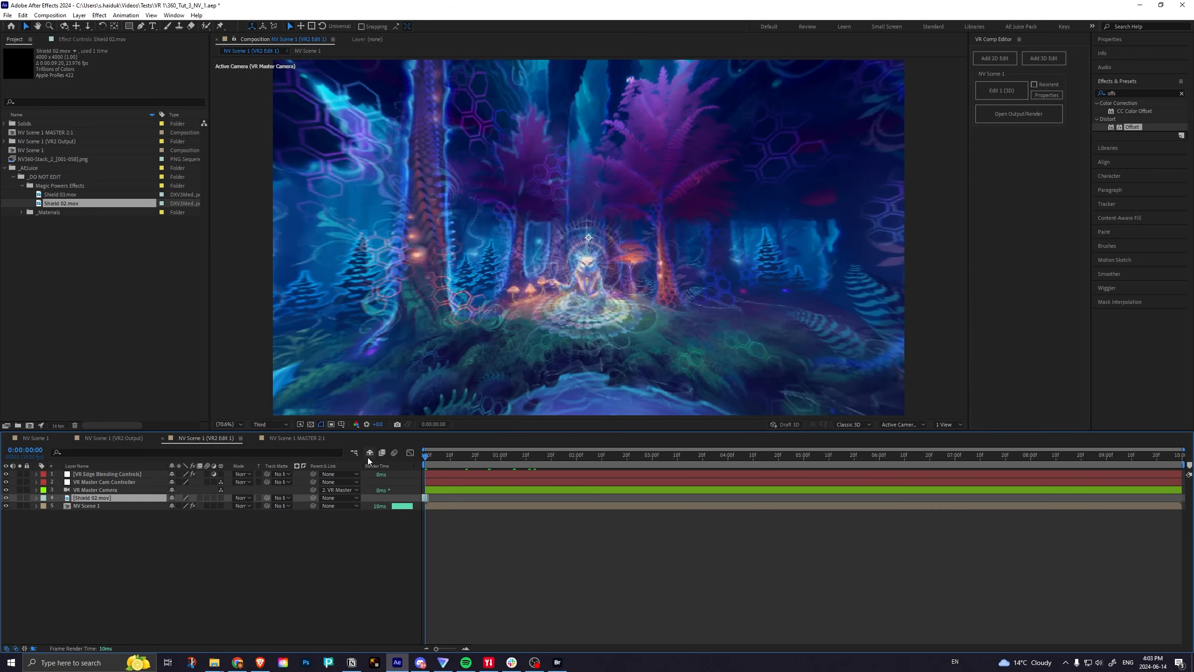
{"action": "key", "text": "bracketleft"}
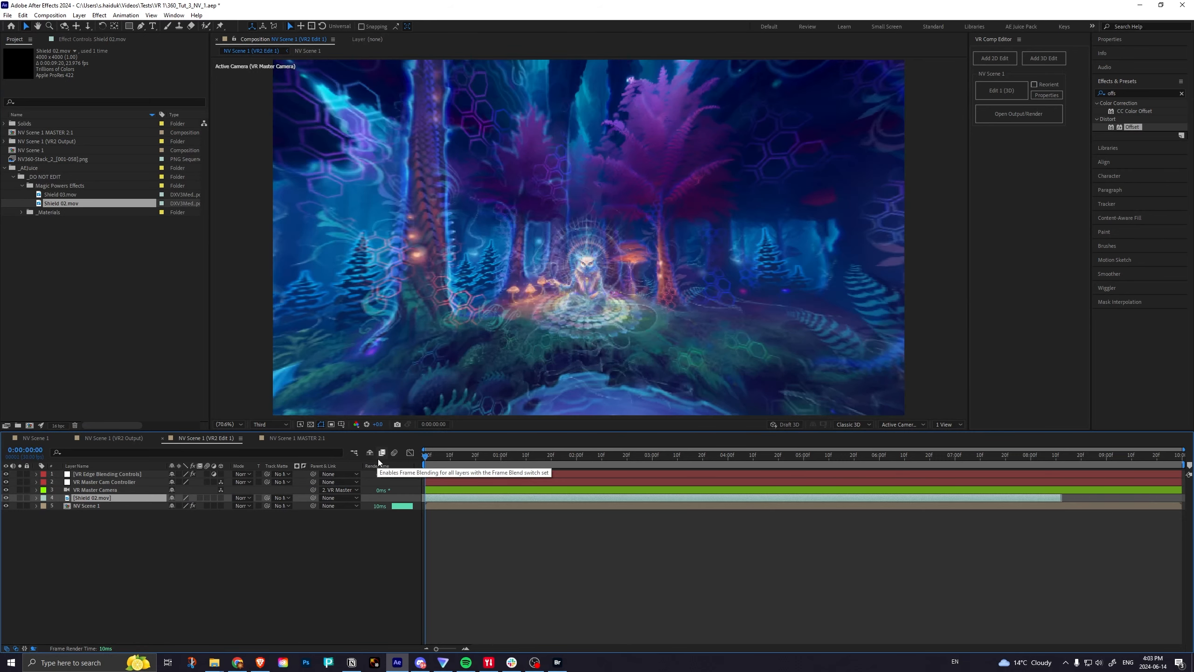
Set the Shield 02.mov layer's blending mode to Screen and scale it to 66%.
{"action": "left_click", "coordinate": [243, 497]}
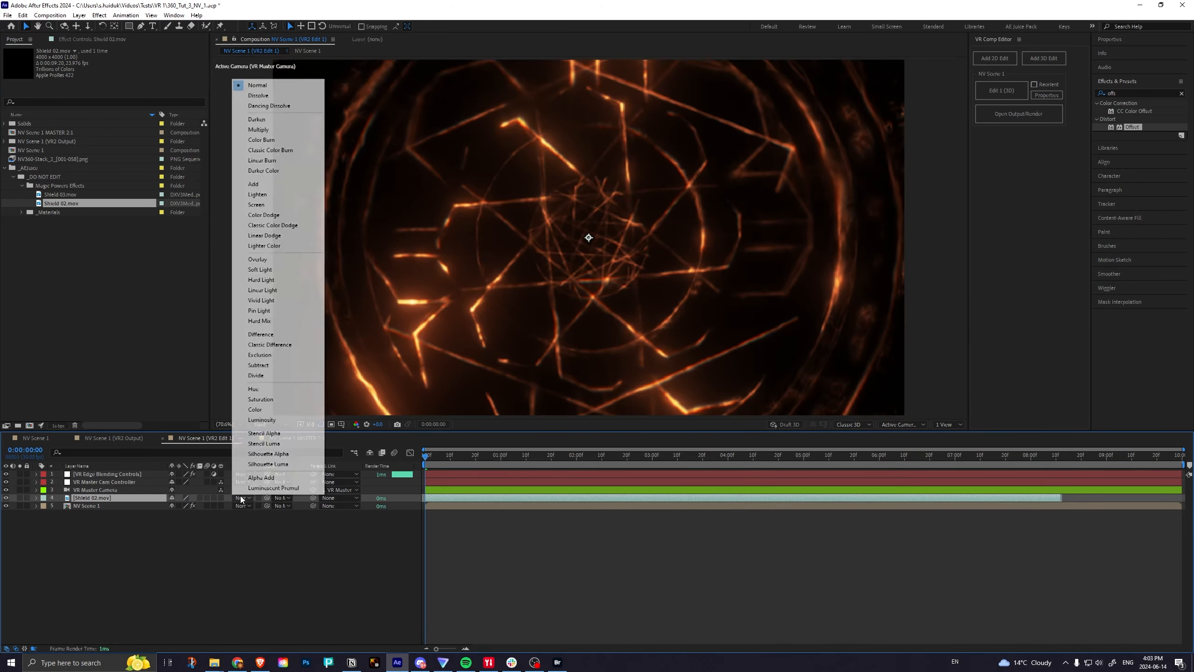
{"action": "left_click", "coordinate": [258, 205]}
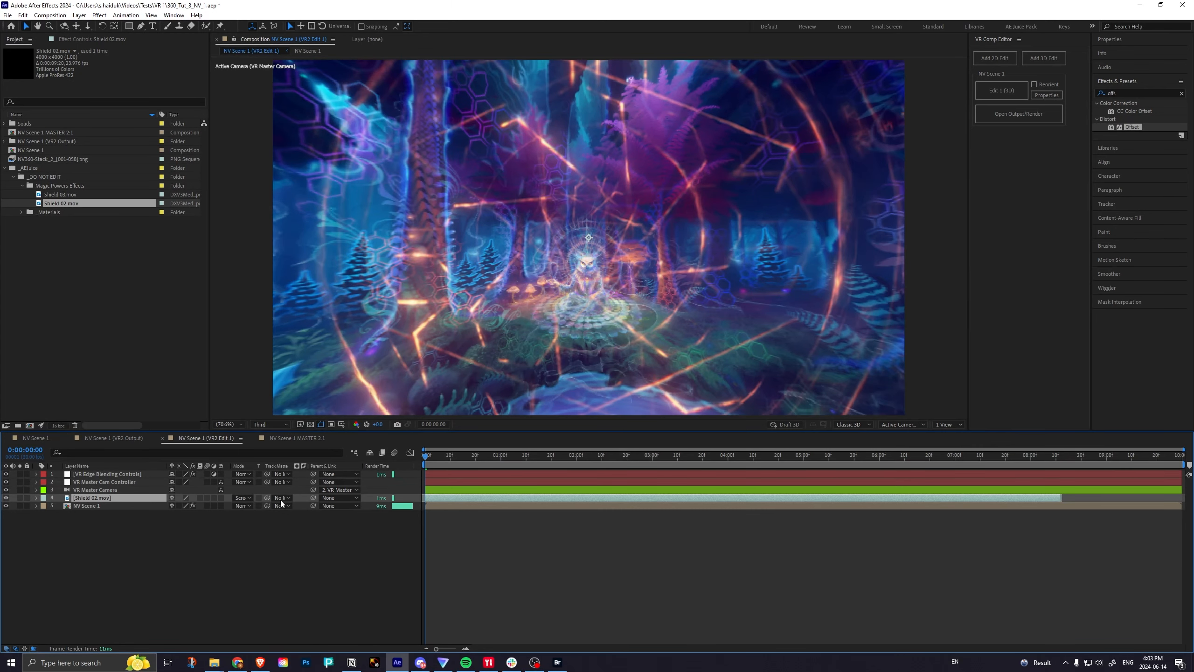
{"action": "key", "text": "s"}
{"action": "left_click_drag", "start_coordinate": [201, 505], "coordinate": [185, 506]}
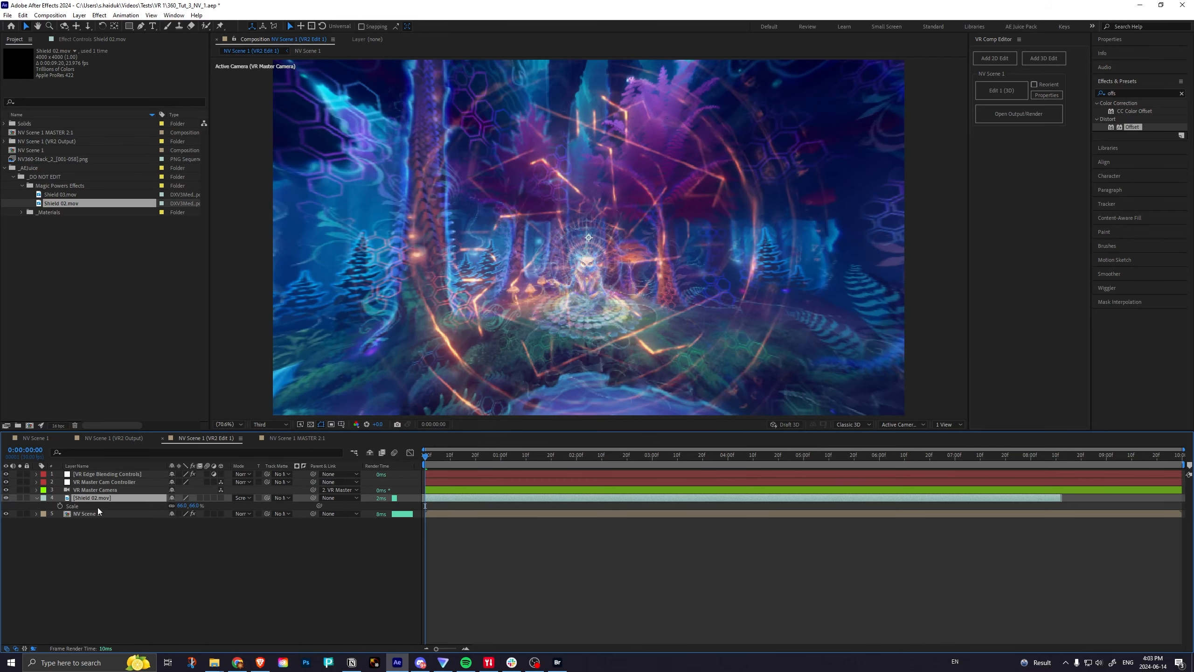
Make the Shield 02.mov layer 3D and switch the composition view to Custom View 1.
{"action": "left_click", "coordinate": [221, 498]}
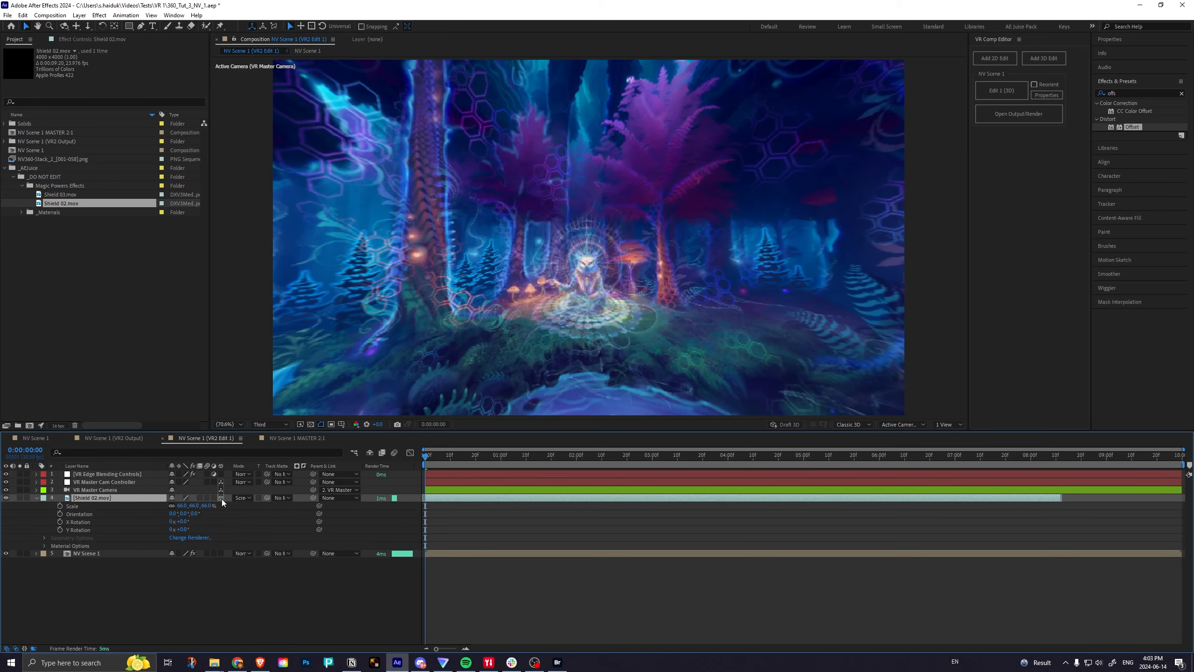
{"action": "left_click", "coordinate": [895, 426]}
{"action": "left_click", "coordinate": [899, 533]}
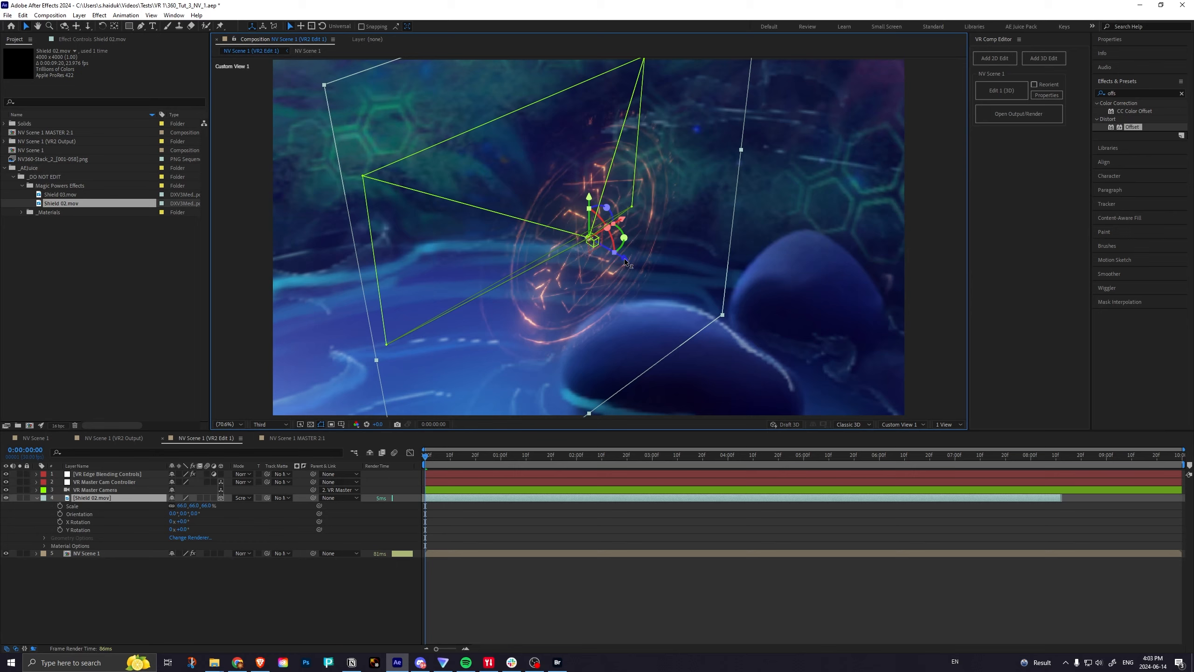
Push the Shield 02.mov layer back in depth behind the seated figure and lower it slightly to centre on the figure through VR Master Camera.
{"action": "left_click_drag", "start_coordinate": [624, 261], "coordinate": [410, 125]}
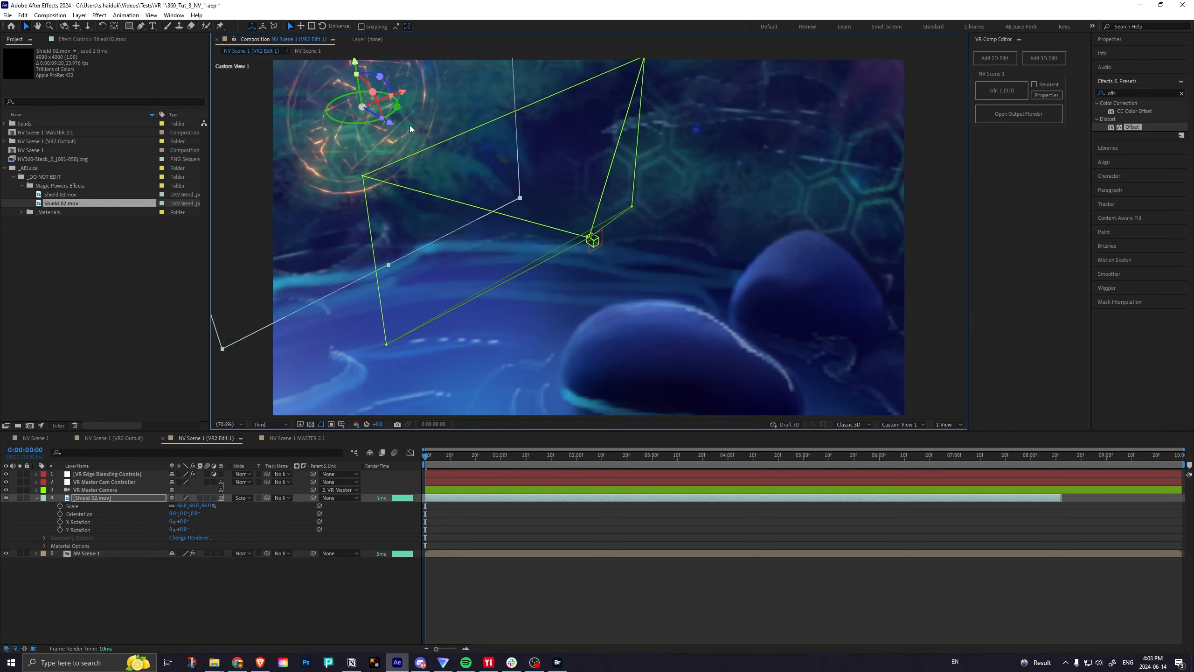
{"action": "left_click", "coordinate": [902, 424]}
{"action": "left_click", "coordinate": [901, 445]}
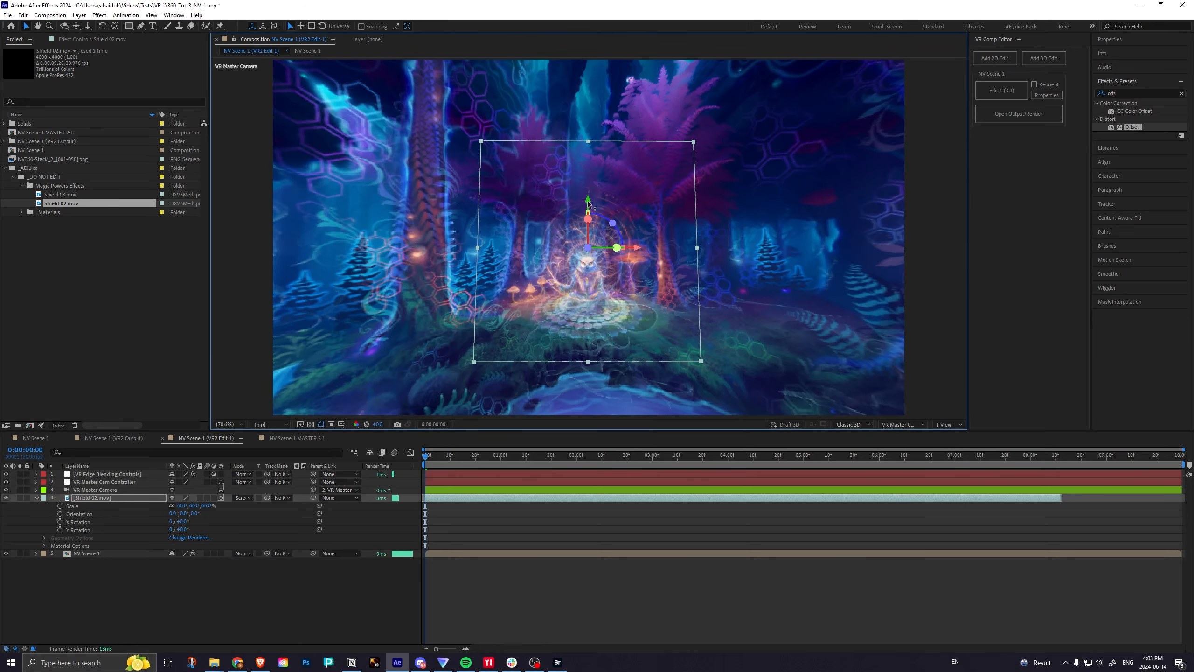
{"action": "left_click_drag", "start_coordinate": [588, 202], "coordinate": [584, 214]}
{"action": "left_click_drag", "start_coordinate": [631, 267], "coordinate": [624, 263]}
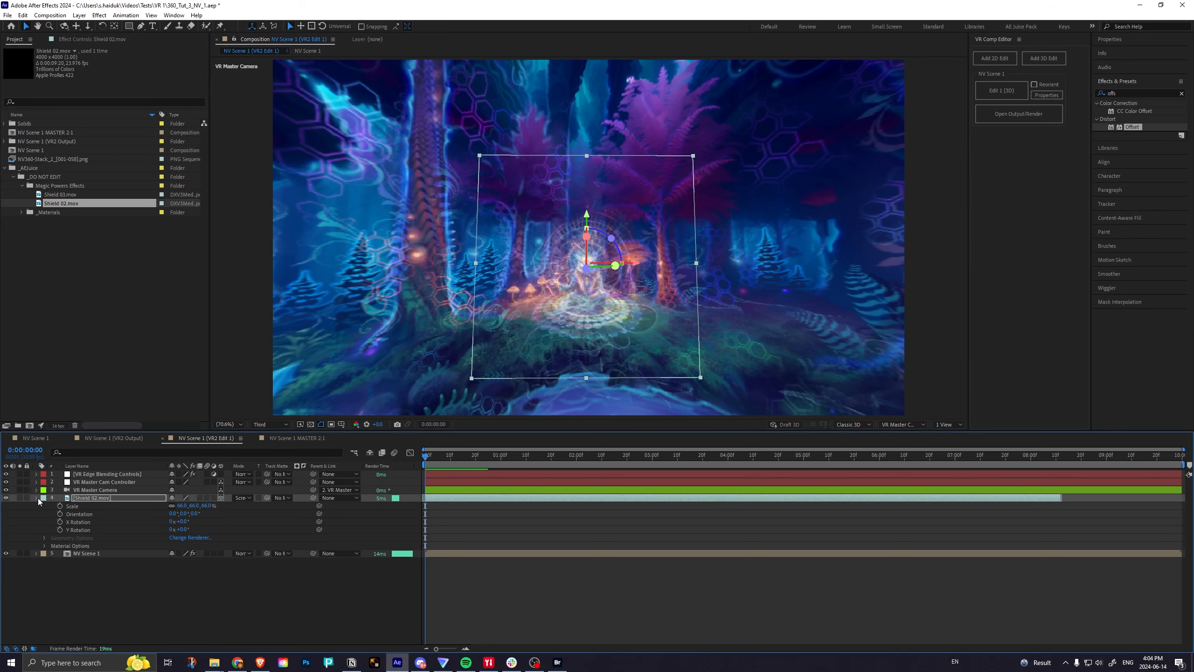
Keyframe Shield 02.mov's Position at the composition's start, and at 0:00:05:00 move it forward along its Z axis past the camera.
{"action": "left_click", "coordinate": [36, 497]}
{"action": "left_click", "coordinate": [36, 498]}
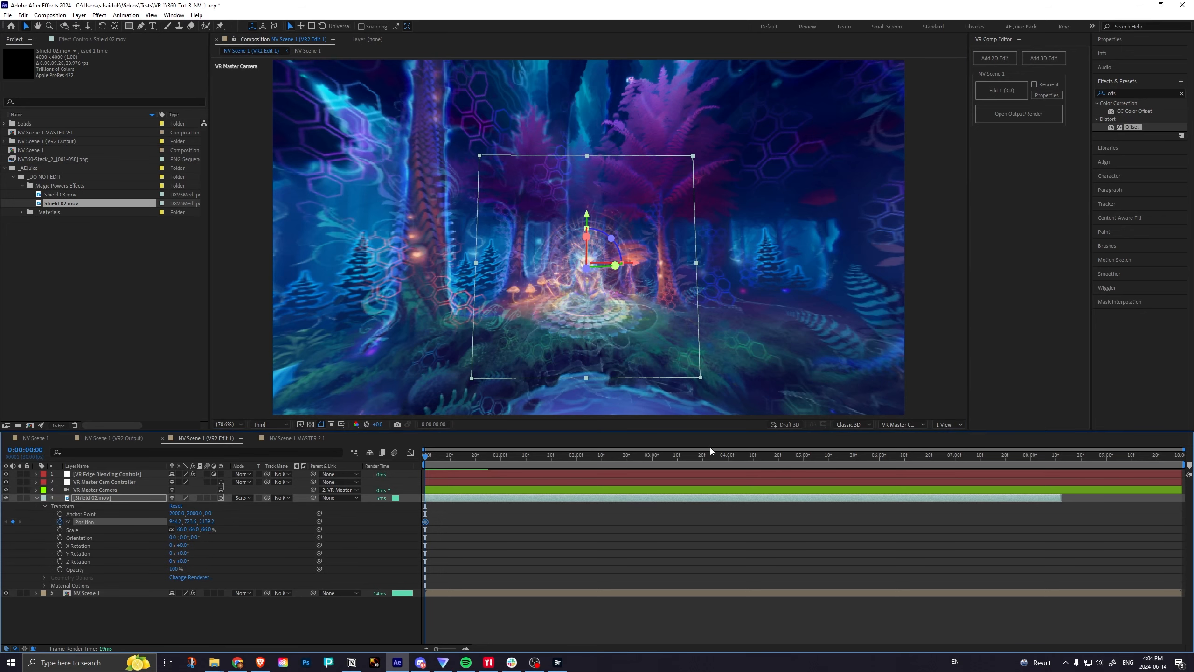
{"action": "left_click", "coordinate": [804, 457]}
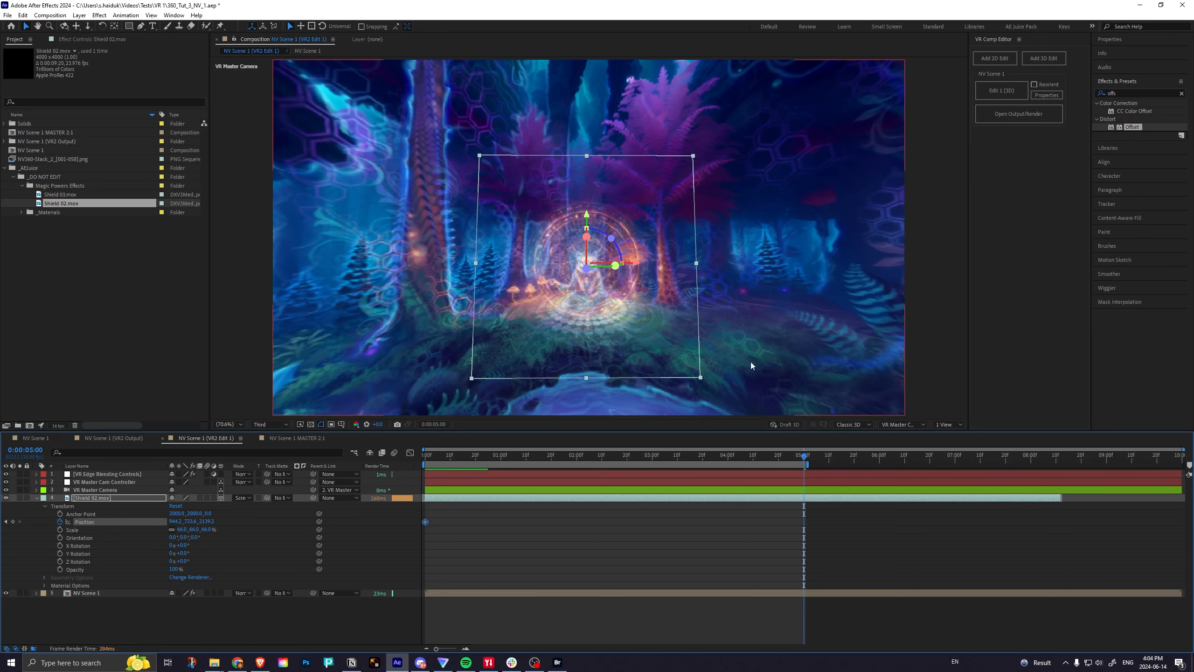
{"action": "left_click", "coordinate": [899, 424]}
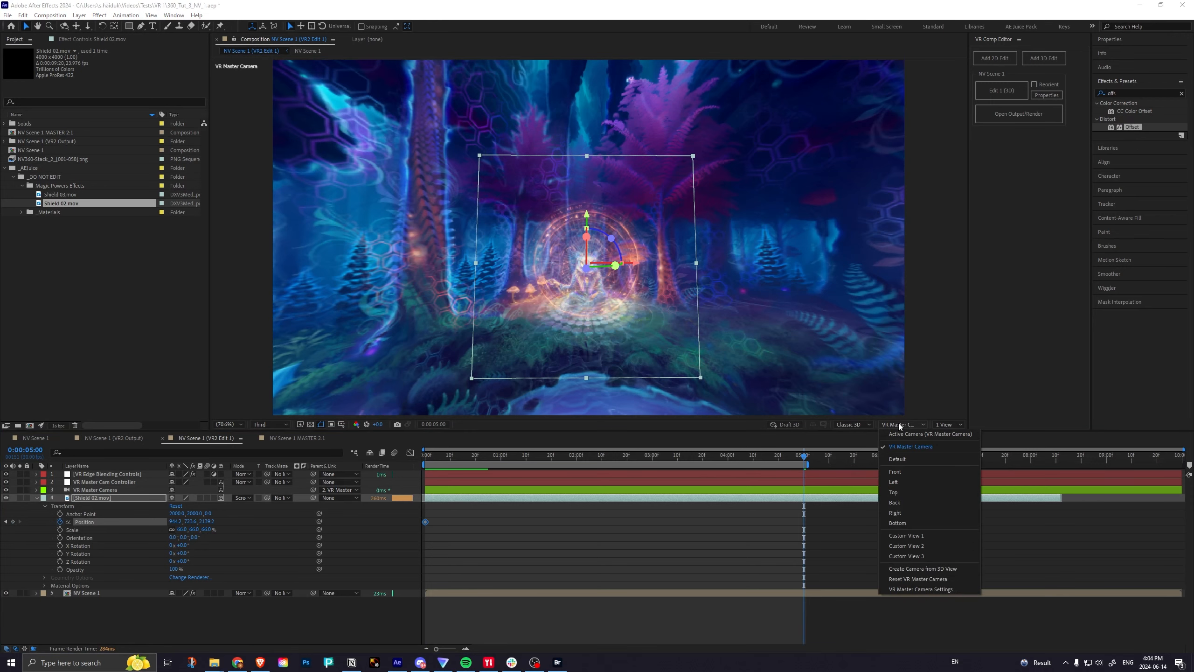
{"action": "left_click", "coordinate": [912, 535]}
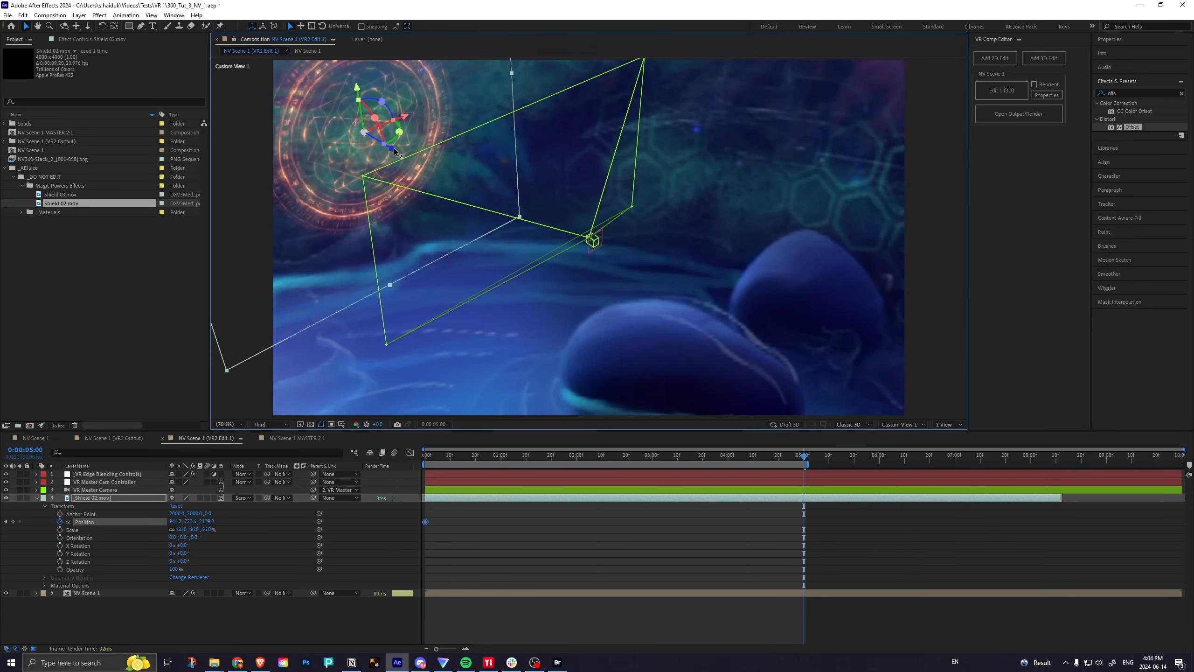
{"action": "left_click_drag", "start_coordinate": [393, 150], "coordinate": [1128, 551]}
{"action": "left_click", "coordinate": [903, 426]}
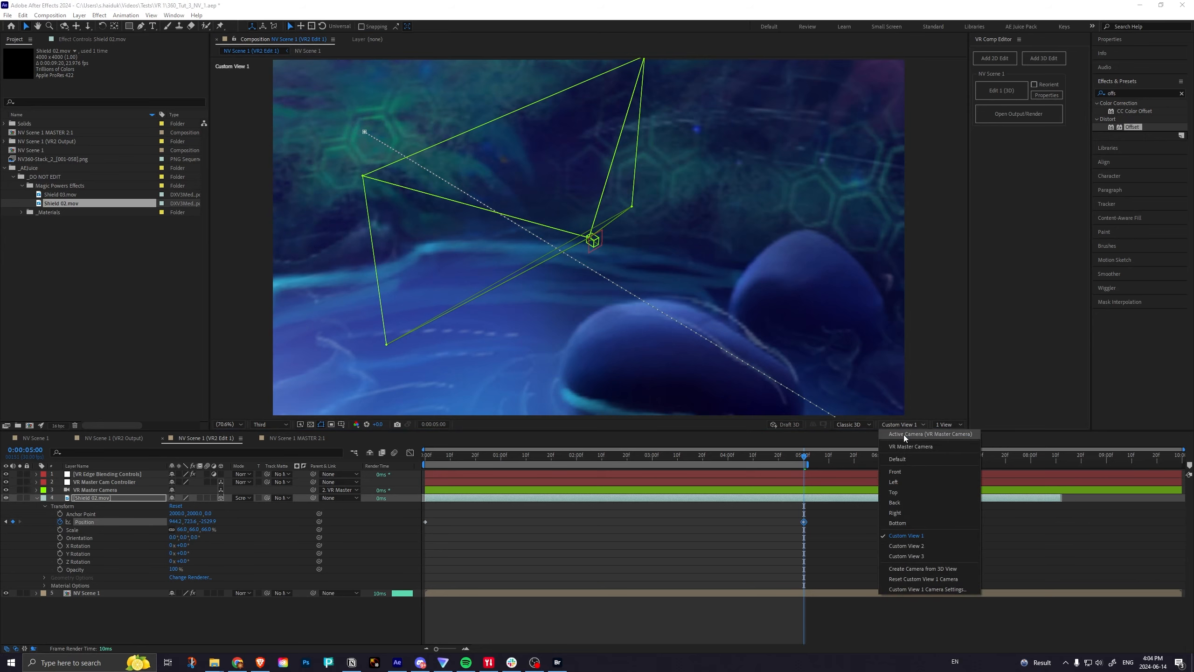
{"action": "left_click", "coordinate": [905, 447]}
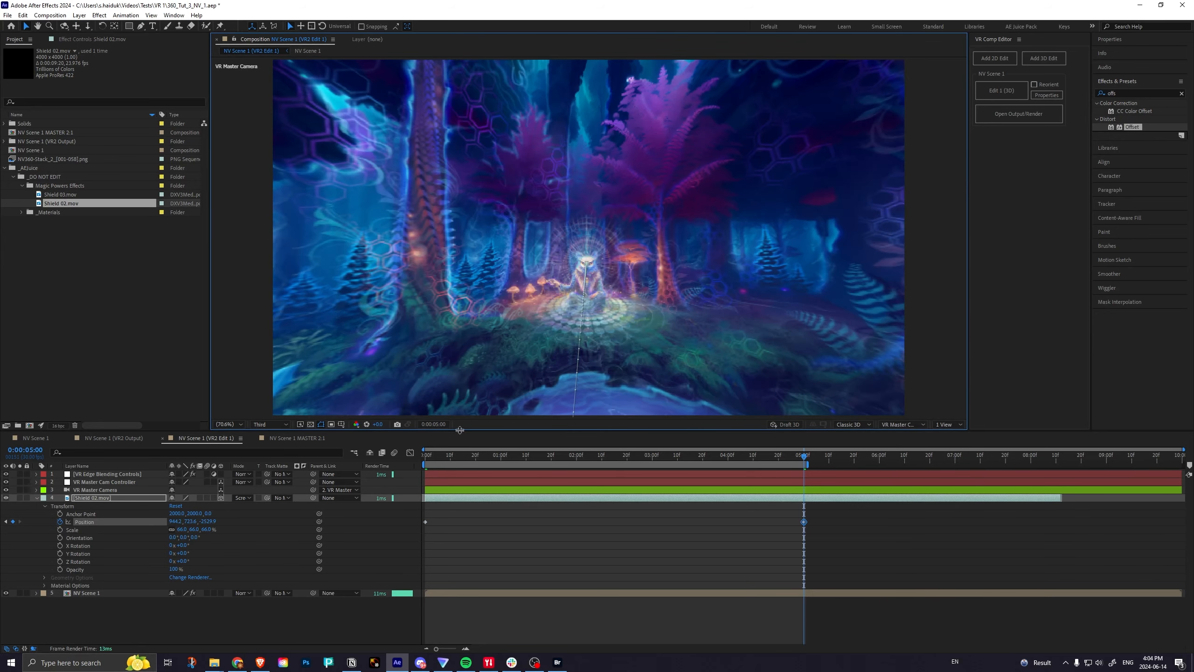
Adjust Shield 02.mov's vertical position at the 0:00:05:00 keyframe in Custom View 1, check the flight path, and save the project.
{"action": "left_click_drag", "start_coordinate": [457, 456], "coordinate": [563, 455]}
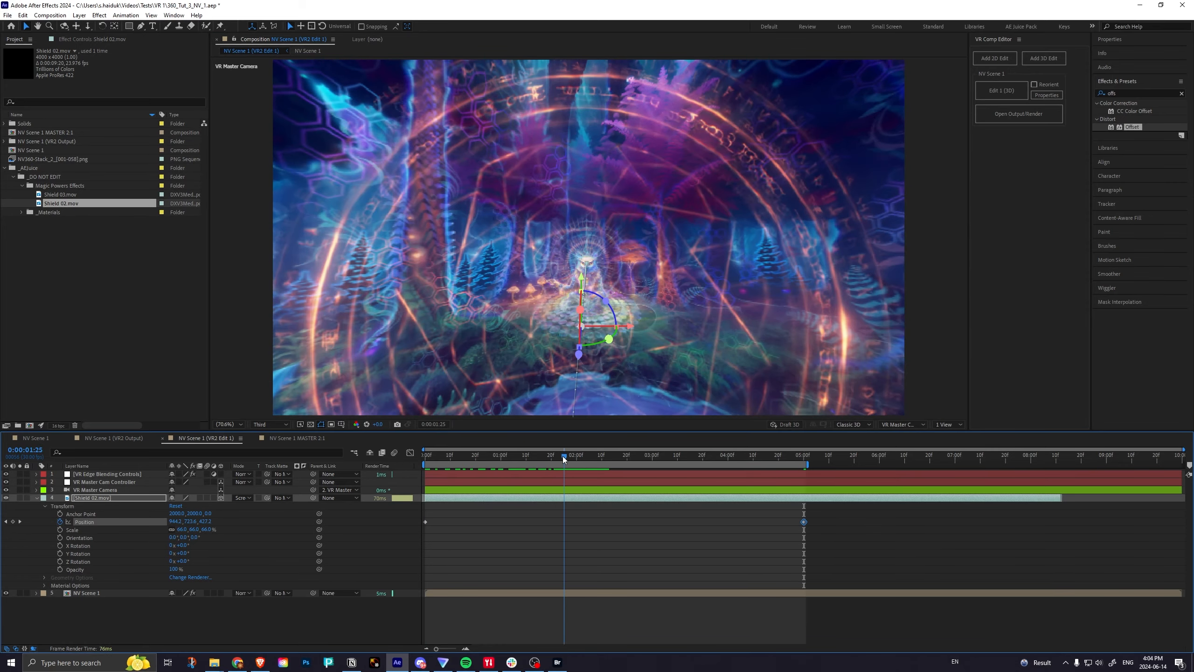
{"action": "key", "text": "k"}
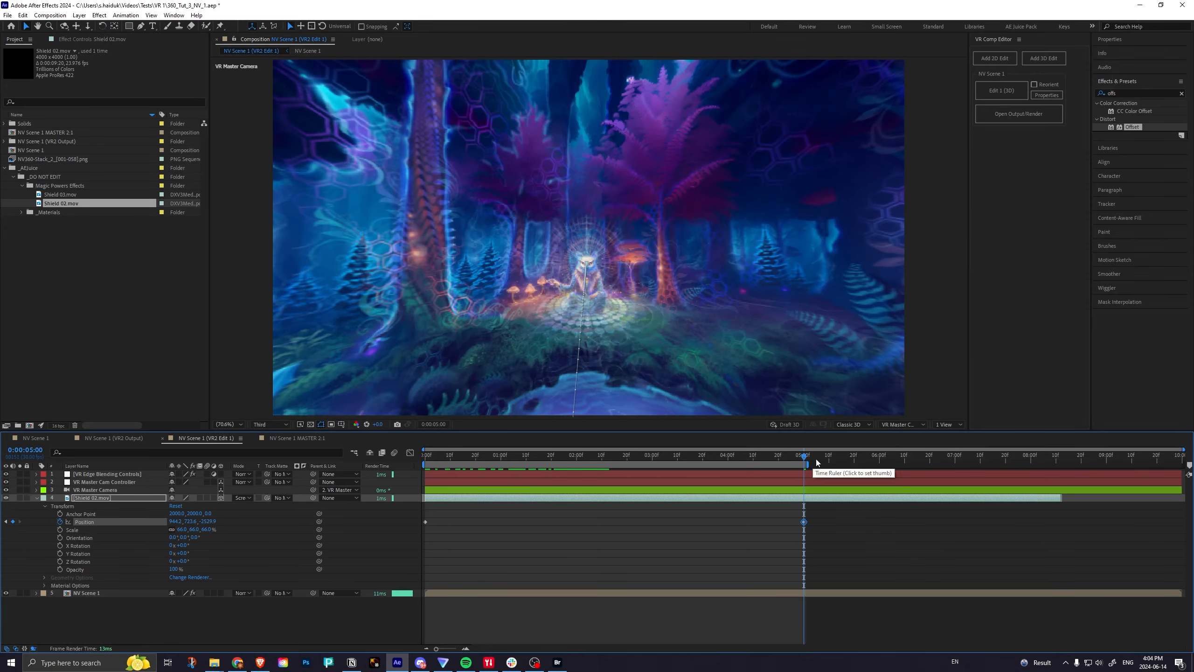
{"action": "left_click", "coordinate": [907, 426]}
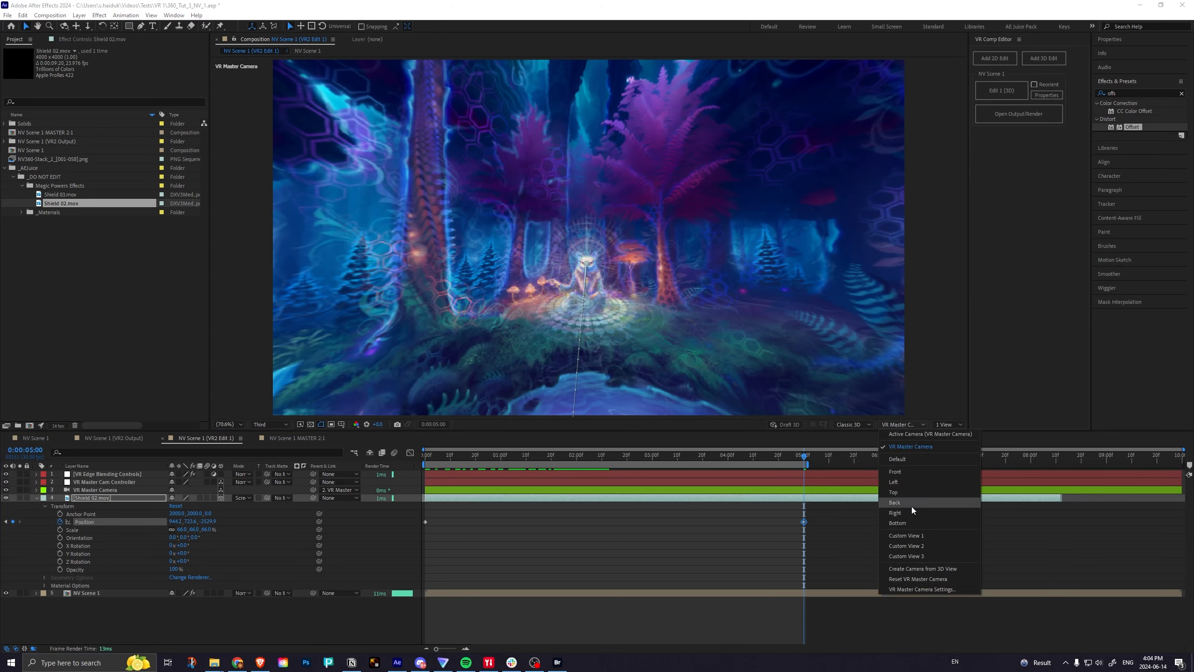
{"action": "left_click", "coordinate": [913, 534]}
{"action": "scroll", "coordinate": [698, 334], "scroll_direction": "down", "scroll_amount": 4}
{"action": "scroll", "coordinate": [703, 315], "scroll_direction": "down", "scroll_amount": 2}
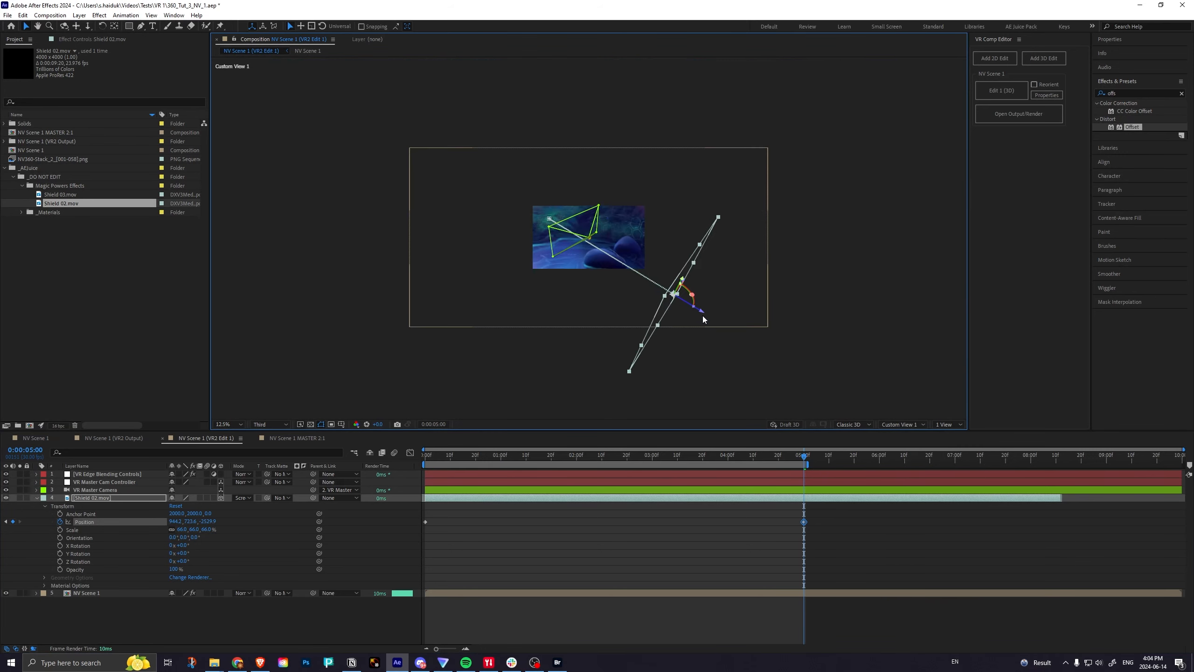
{"action": "scroll", "coordinate": [699, 315], "scroll_direction": "up", "scroll_amount": 4}
{"action": "scroll", "coordinate": [698, 321], "scroll_direction": "down", "scroll_amount": 2}
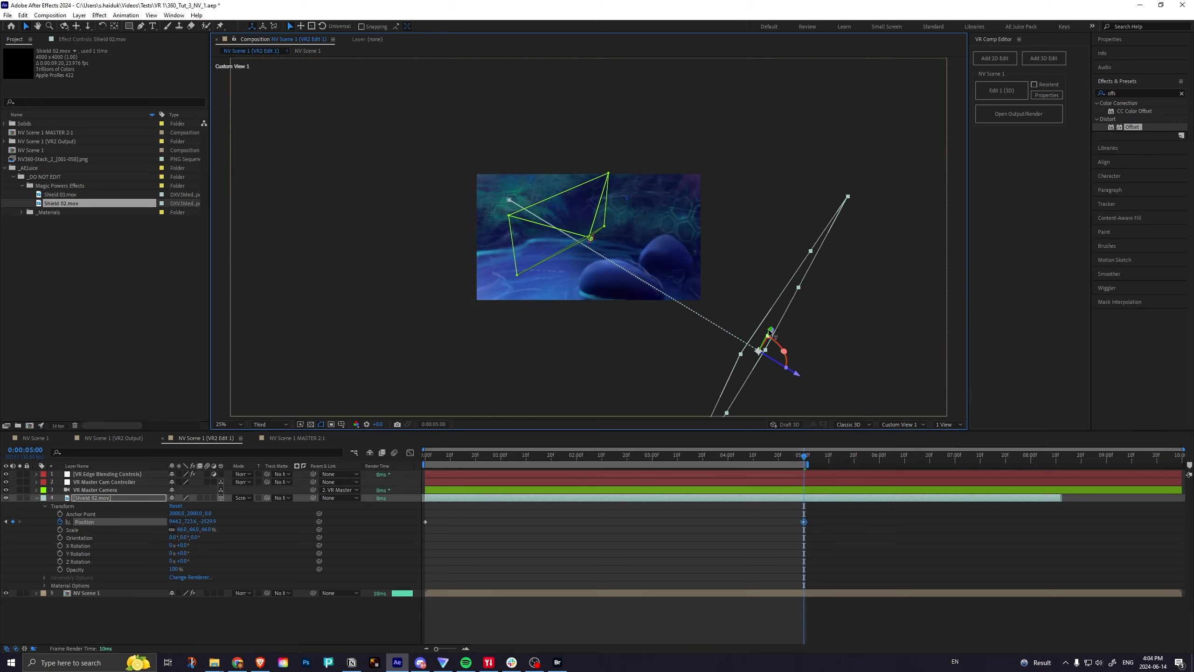
{"action": "left_click_drag", "start_coordinate": [764, 333], "coordinate": [767, 337]}
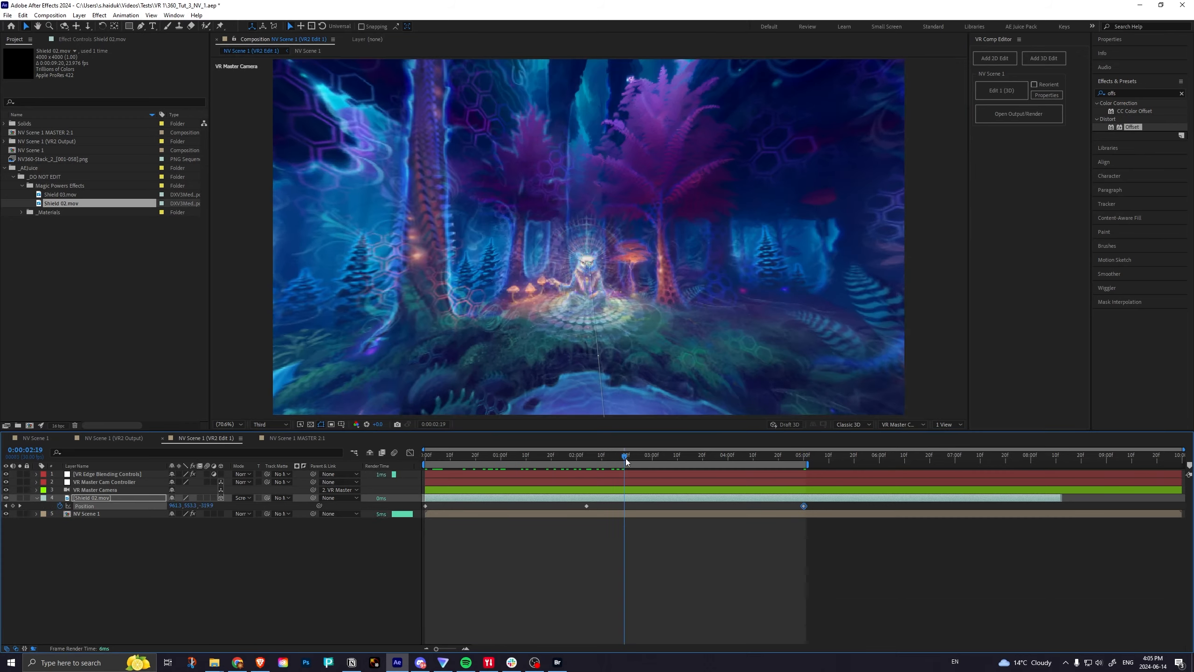
{"action": "left_click_drag", "start_coordinate": [625, 458], "coordinate": [425, 488]}
{"action": "left_click", "coordinate": [537, 558]}
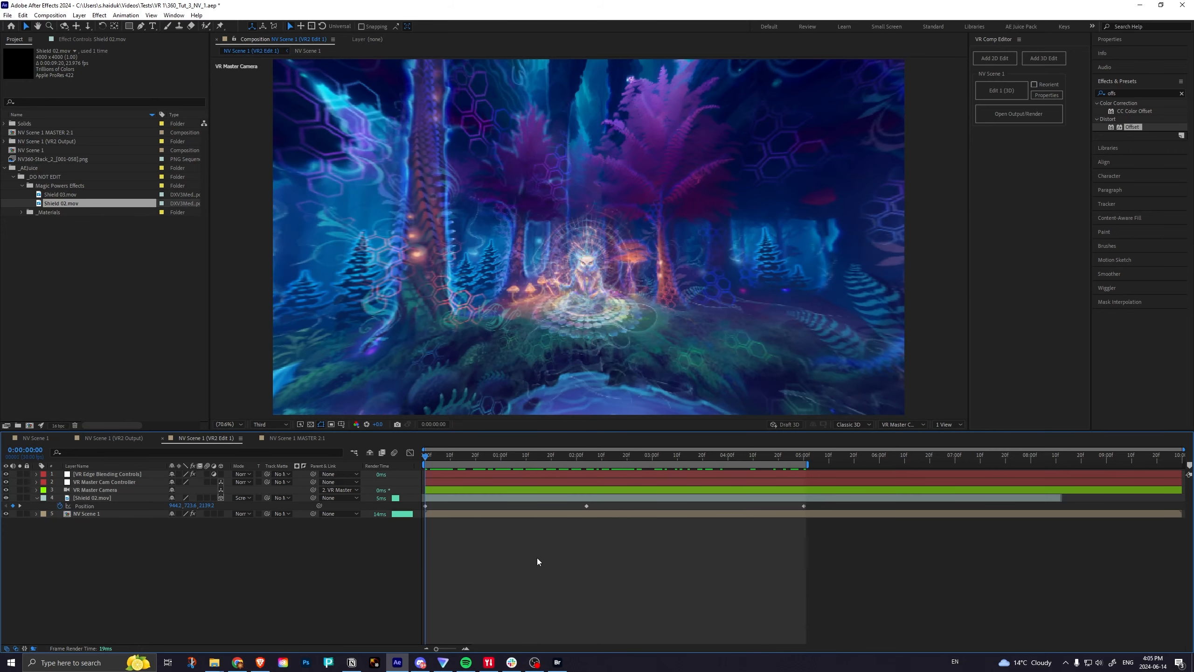
{"action": "key", "text": "ctrl+s"}
Add Shield 03.mov above the Shield 02.mov layer, trim its start at about 0:00:01:23, and move it to the composition's start.
{"action": "left_click_drag", "start_coordinate": [61, 194], "coordinate": [329, 494]}
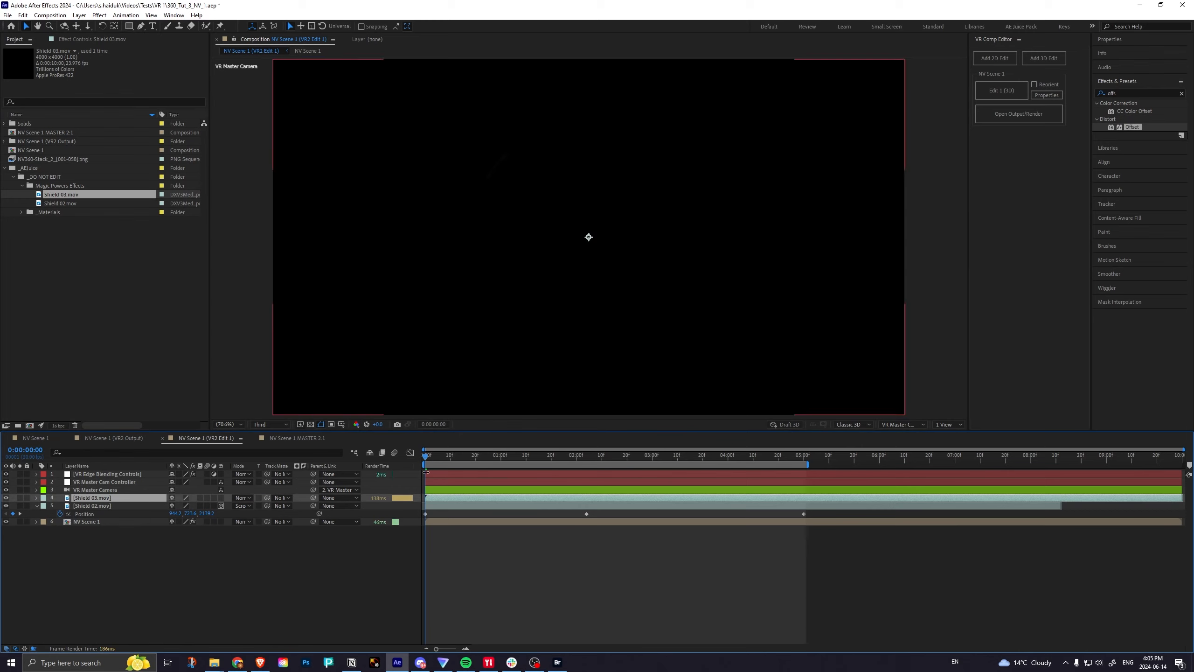
{"action": "key", "text": "space"}
{"action": "left_click_drag", "start_coordinate": [508, 457], "coordinate": [562, 455]}
{"action": "key", "text": "Home"}
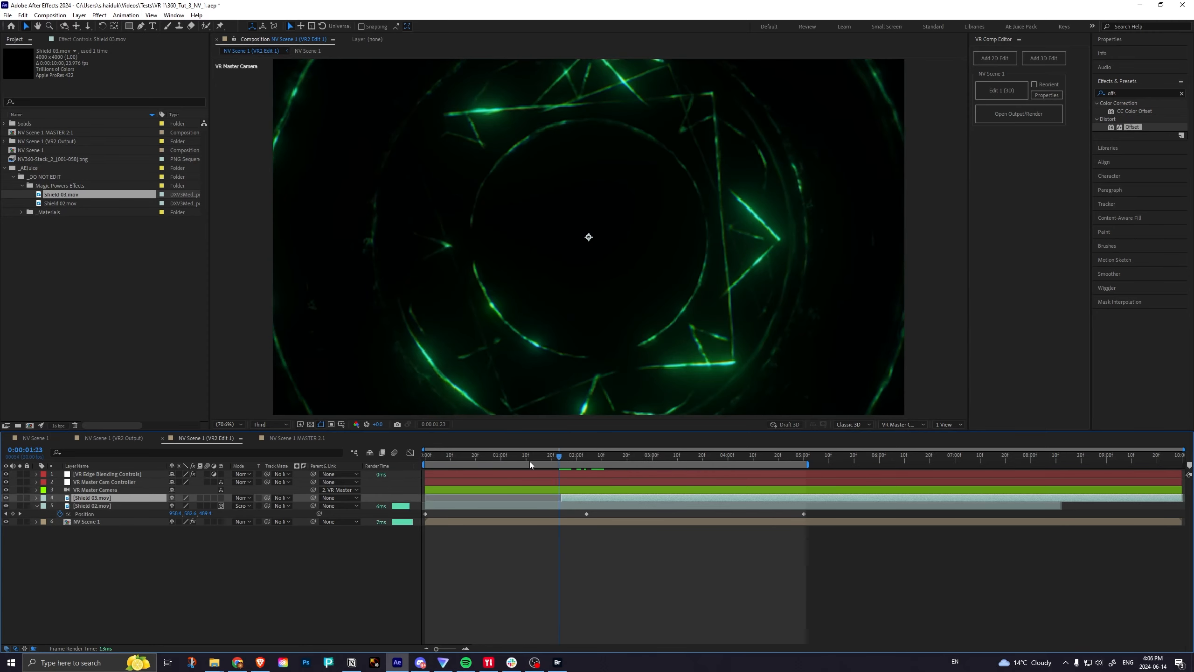
{"action": "key", "text": "bracketleft"}
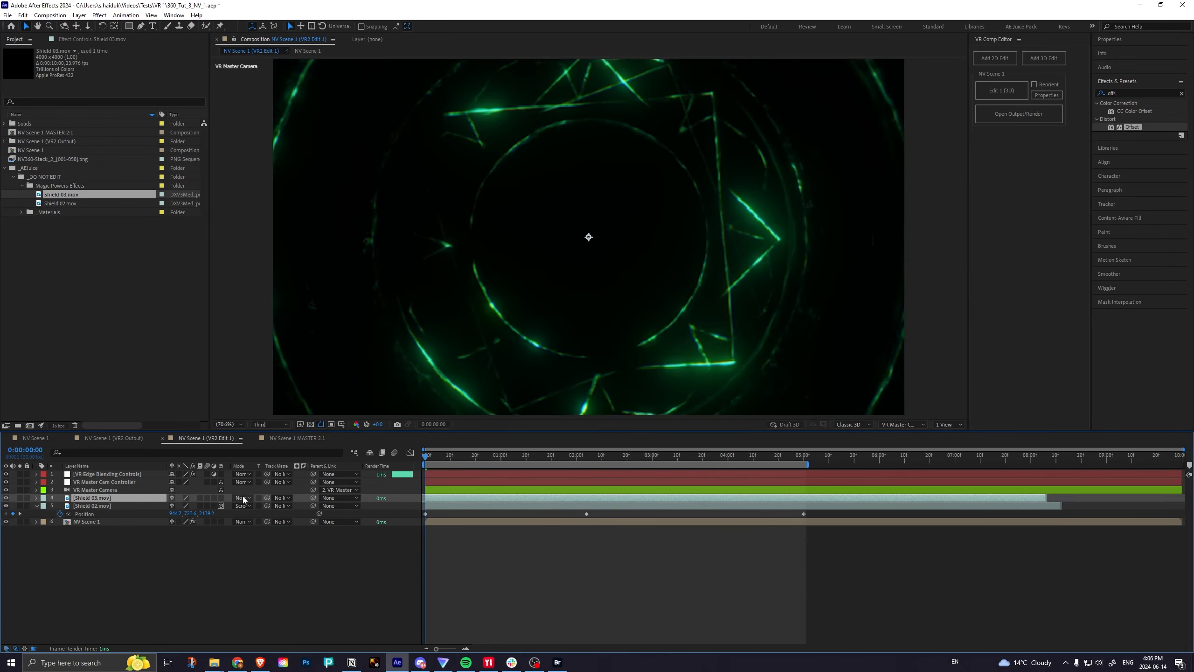
Set the Shield 03.mov layer's blending mode to Screen and make it a 3D layer.
{"action": "left_click", "coordinate": [243, 497]}
{"action": "left_click", "coordinate": [258, 206]}
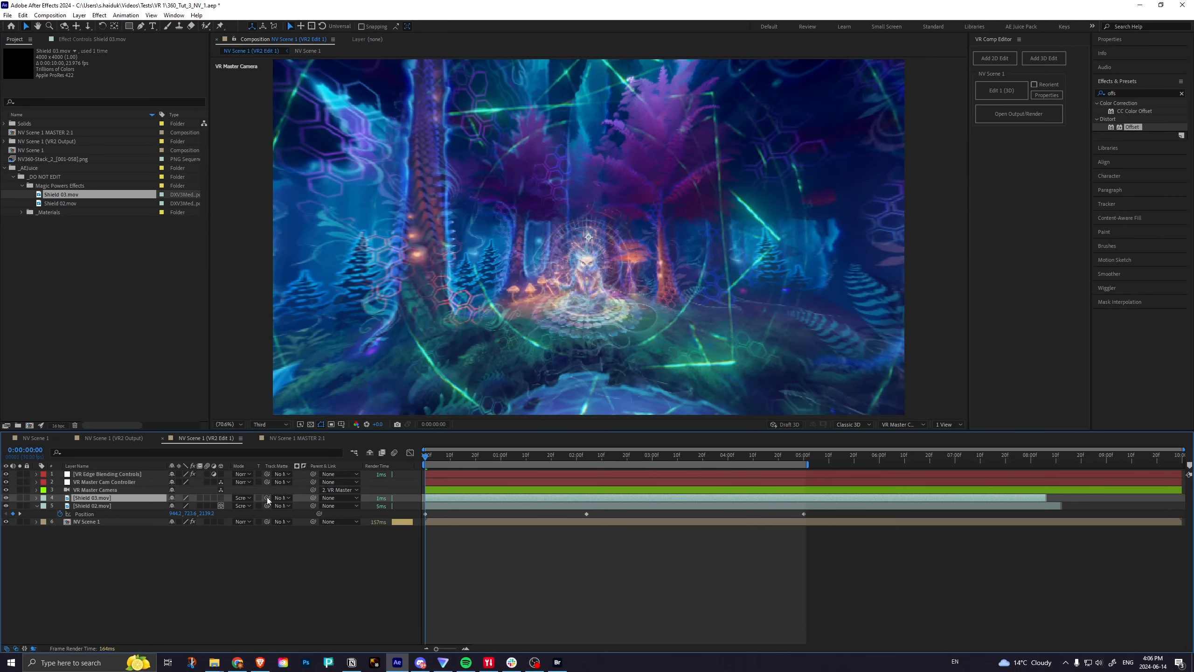
{"action": "left_click", "coordinate": [221, 497]}
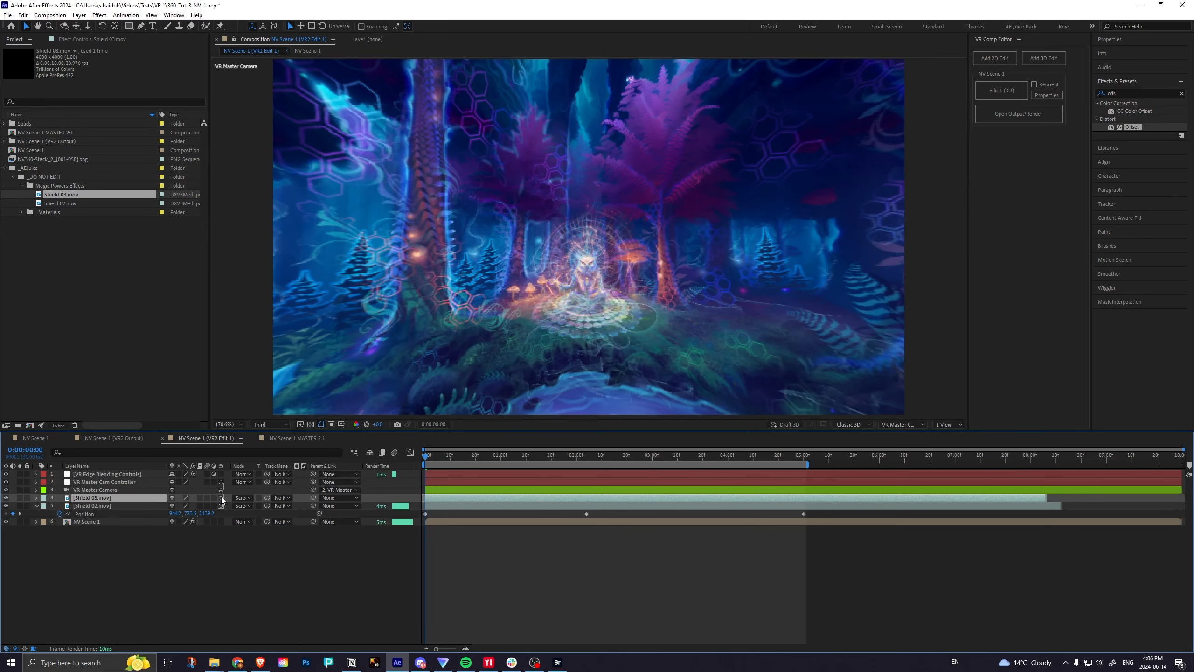
Move the Shield 03.mov layer back in depth and rotate its Y orientation to about 271° so it faces sideways.
{"action": "left_click", "coordinate": [37, 497]}
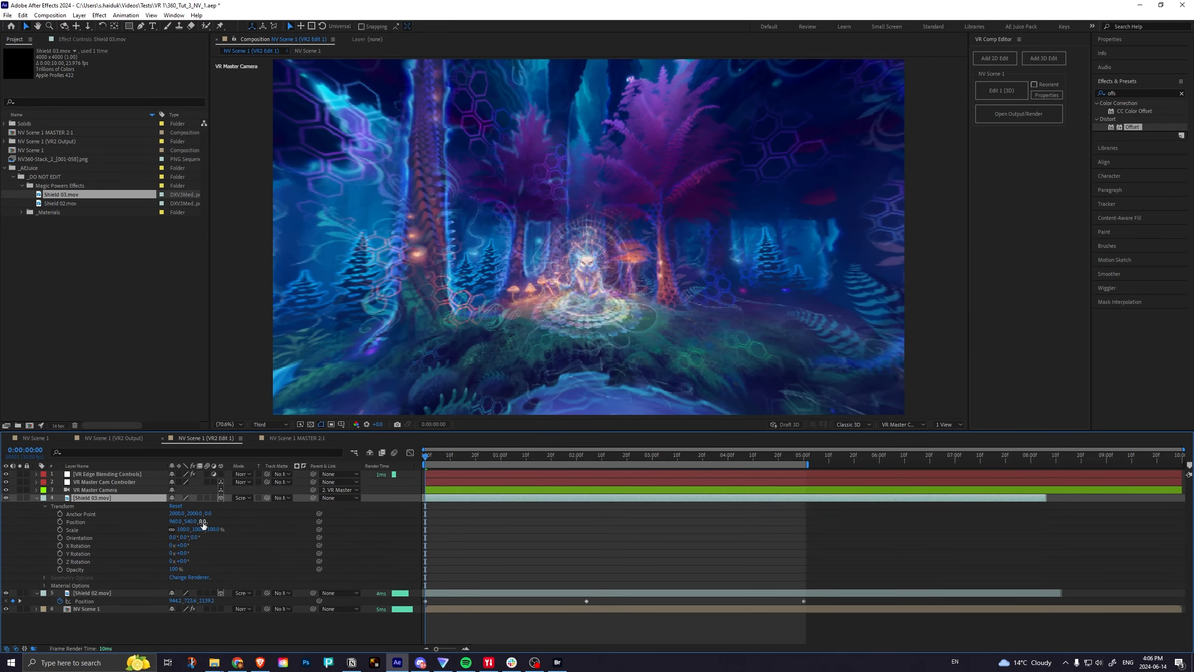
{"action": "left_click_drag", "start_coordinate": [203, 521], "coordinate": [349, 501]}
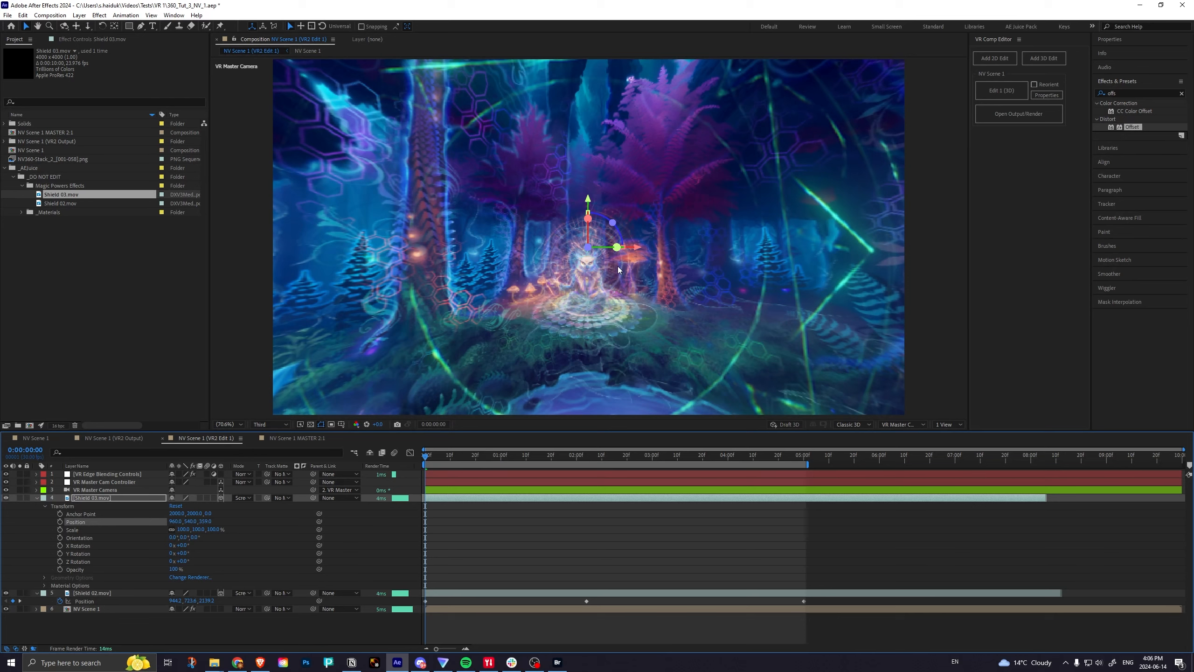
{"action": "left_click_drag", "start_coordinate": [613, 248], "coordinate": [647, 246]}
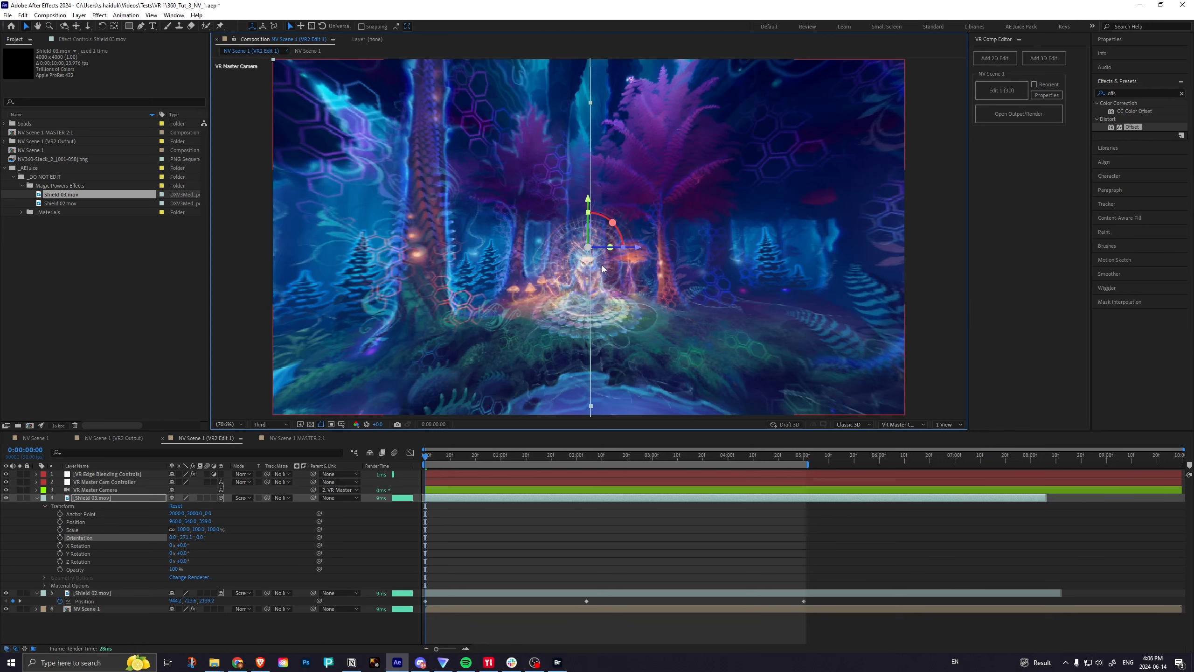
Move Shield 03.mov out of frame beyond the scene's left side and keyframe its Position and Orientation at 0:00:00:00.
{"action": "key", "text": "comma"}
{"action": "key", "text": "comma"}
{"action": "key", "text": "comma"}
{"action": "key", "text": "comma"}
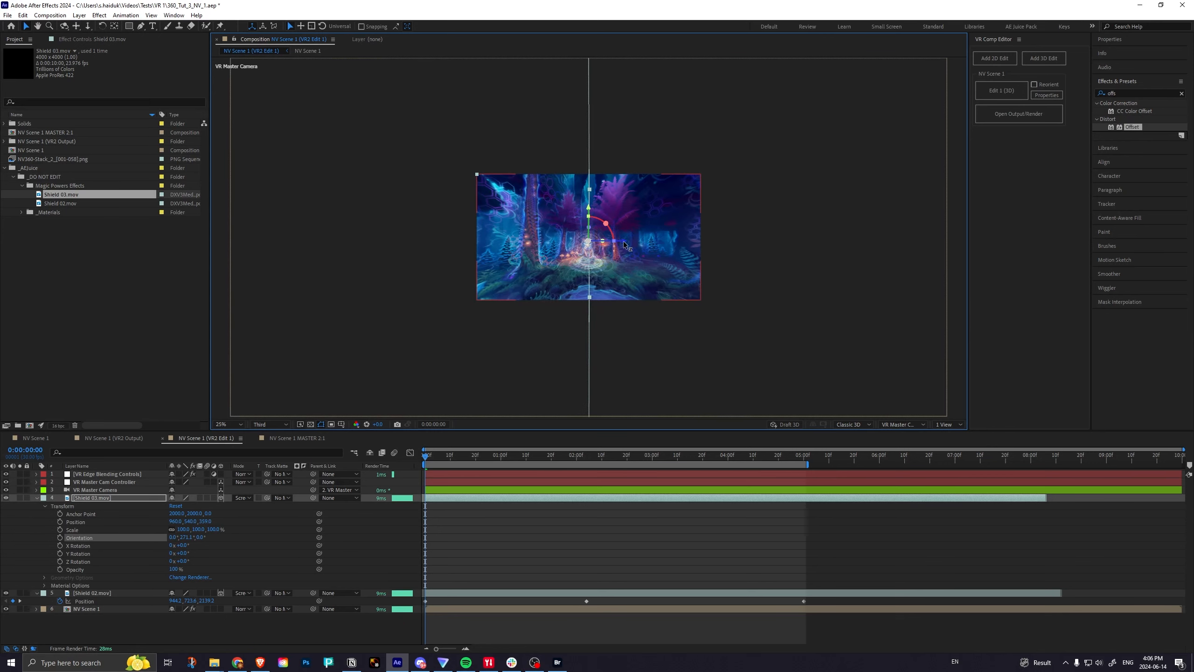
{"action": "left_click_drag", "start_coordinate": [623, 241], "coordinate": [1, 228]}
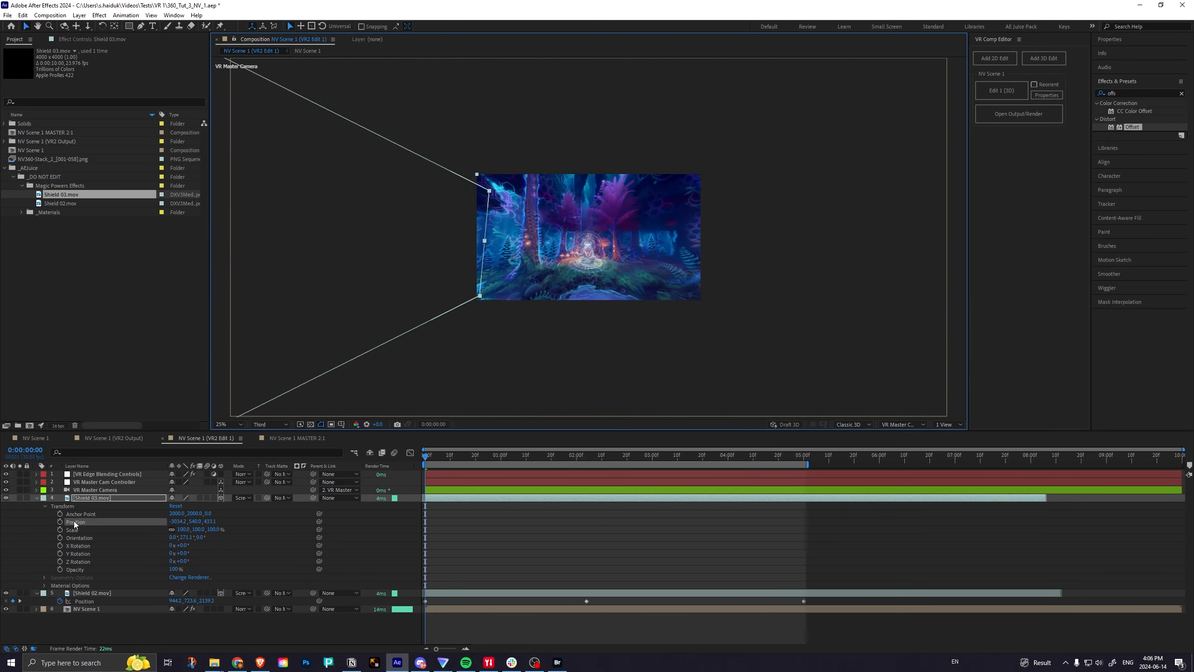
{"action": "left_click", "coordinate": [59, 521]}
{"action": "left_click", "coordinate": [59, 538]}
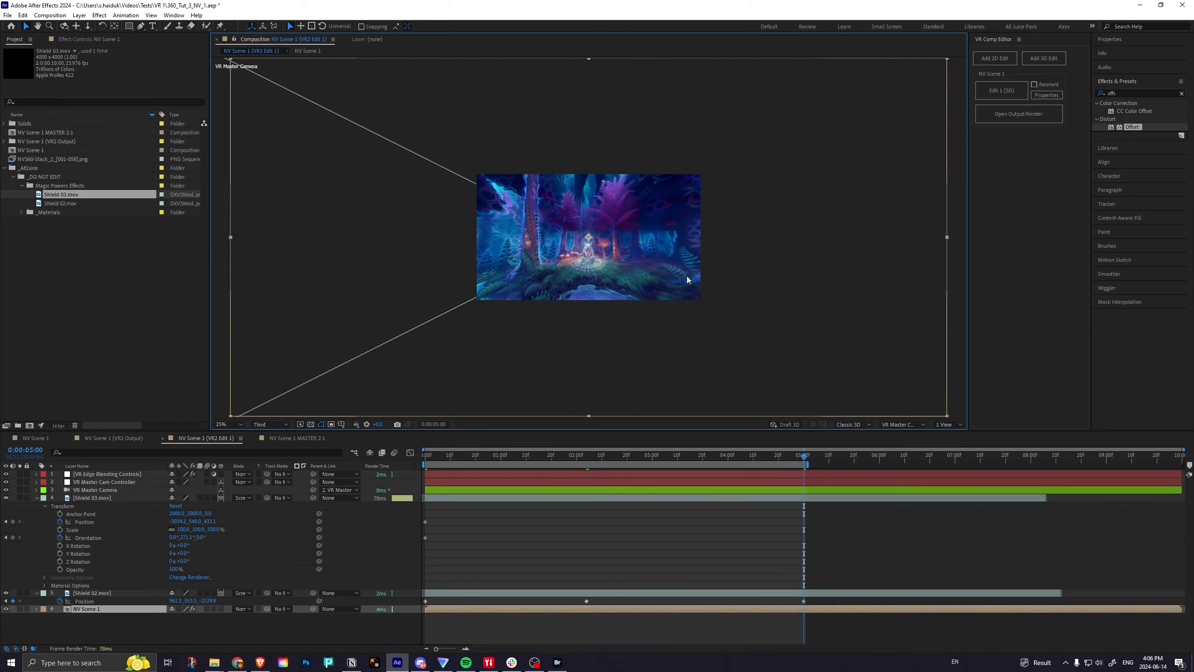
Orbit VR Master Camera toward the scene's left side and scrub the timeline to about 0:00:01:05 to check the shields.
{"action": "key", "text": "c"}
{"action": "left_click_drag", "start_coordinate": [573, 249], "coordinate": [593, 252]}
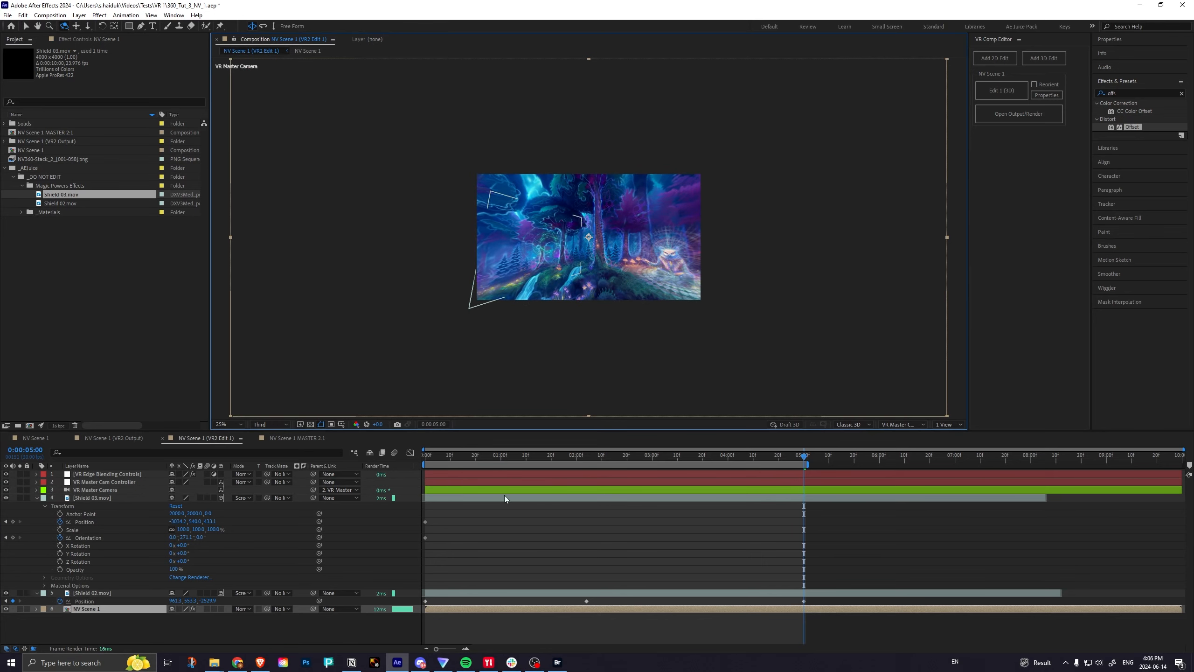
{"action": "key", "text": "v"}
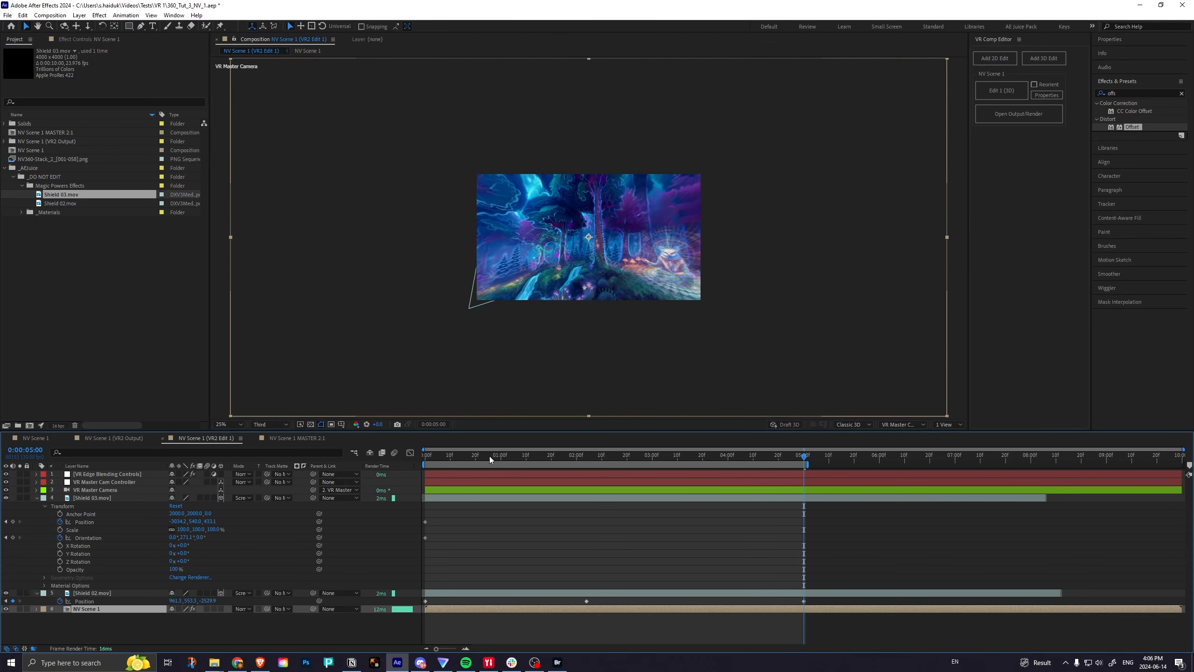
{"action": "left_click_drag", "start_coordinate": [488, 455], "coordinate": [514, 457]}
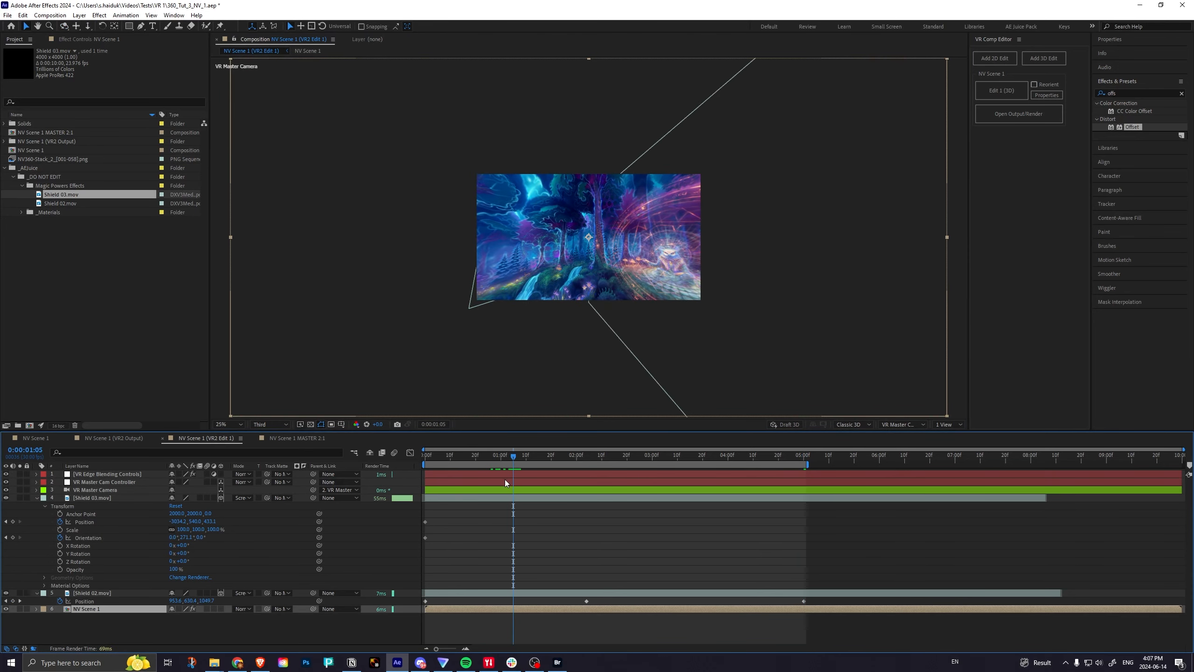
At 0:00:05:00, move Shield 03.mov in Custom View 1 across the scene to the far opposite side, and scrub back to the start.
{"action": "left_click", "coordinate": [502, 498]}
{"action": "left_click_drag", "start_coordinate": [560, 255], "coordinate": [1015, 381]}
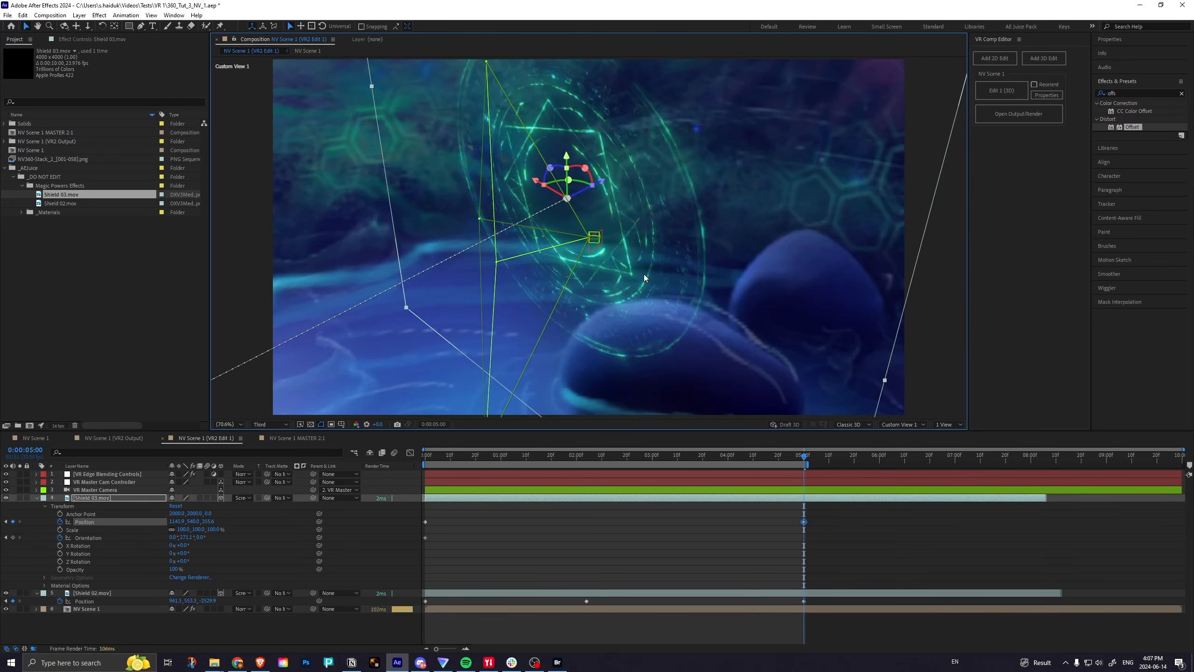
{"action": "scroll", "coordinate": [628, 180], "scroll_direction": "down", "scroll_amount": 2}
{"action": "left_click_drag", "start_coordinate": [610, 190], "coordinate": [749, 194]}
{"action": "scroll", "coordinate": [719, 226], "scroll_direction": "down", "scroll_amount": 4}
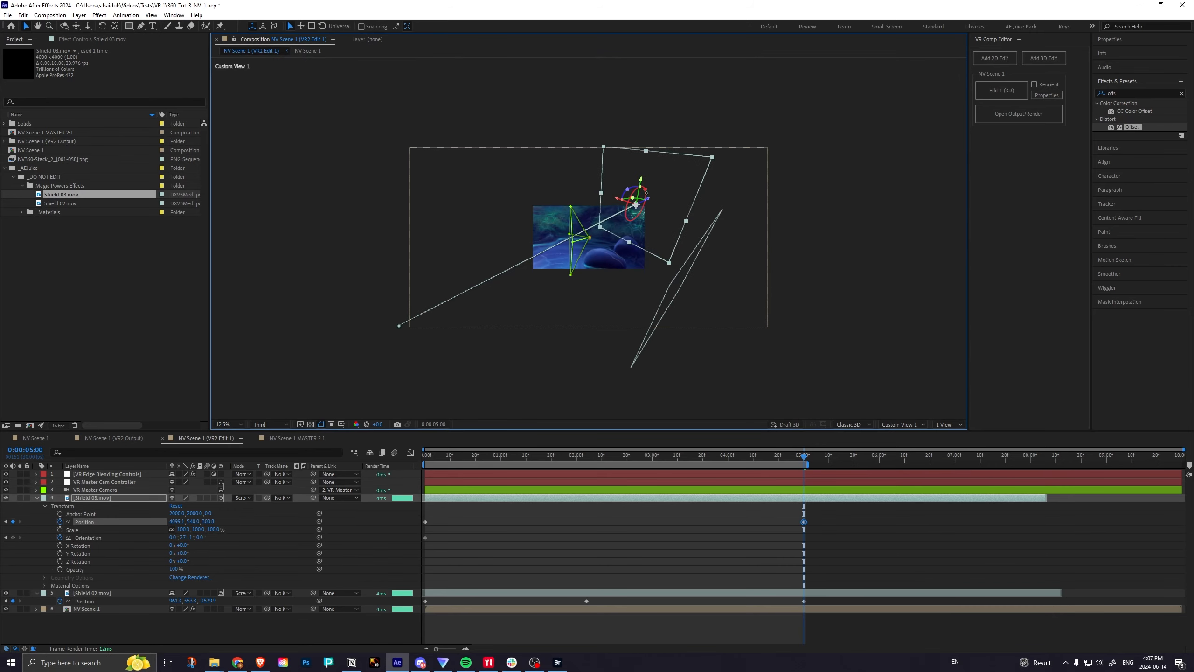
{"action": "left_click_drag", "start_coordinate": [651, 201], "coordinate": [726, 160]}
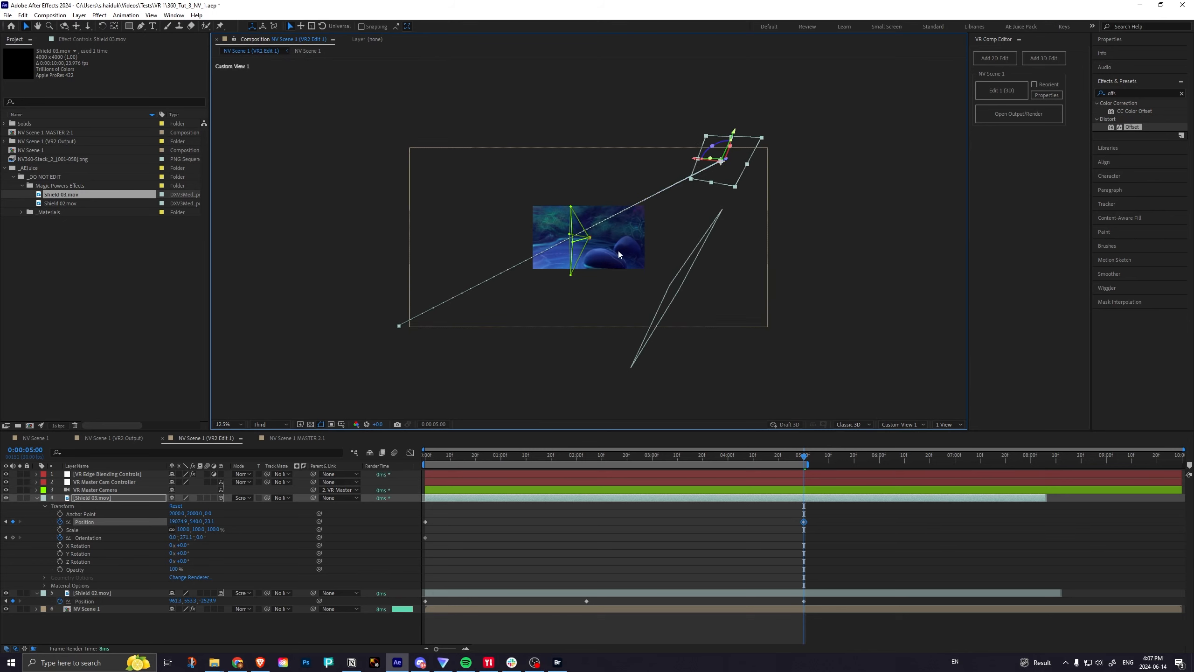
{"action": "left_click_drag", "start_coordinate": [703, 456], "coordinate": [386, 466]}
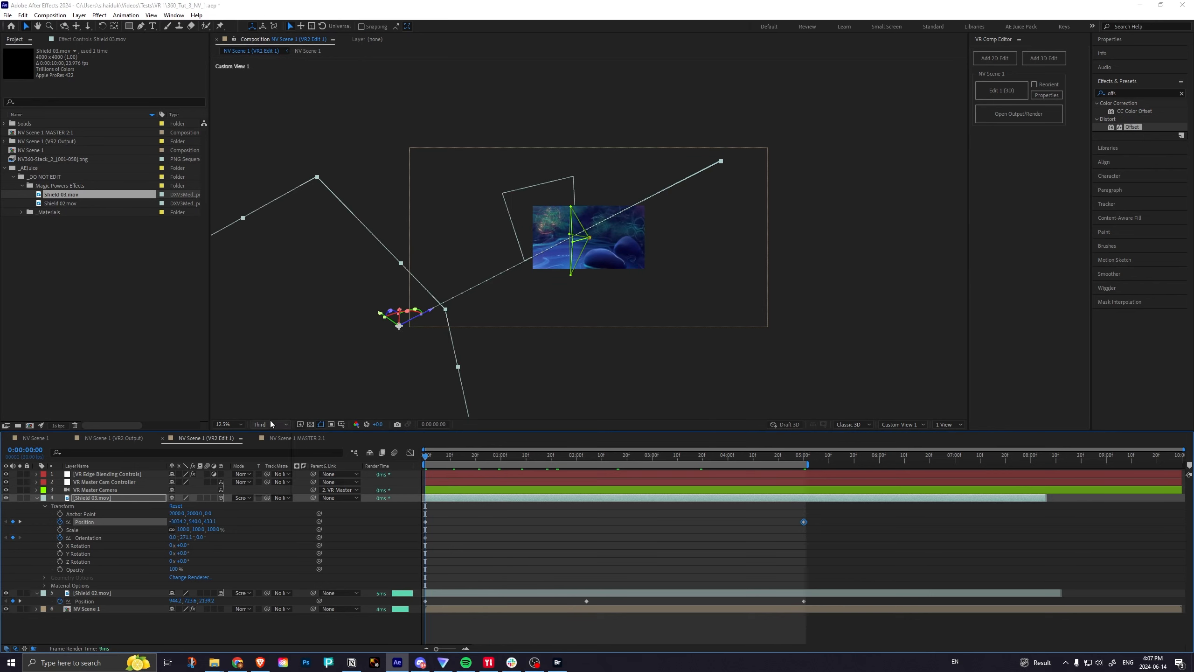
{"action": "left_click", "coordinate": [229, 425]}
{"action": "left_click", "coordinate": [230, 426]}
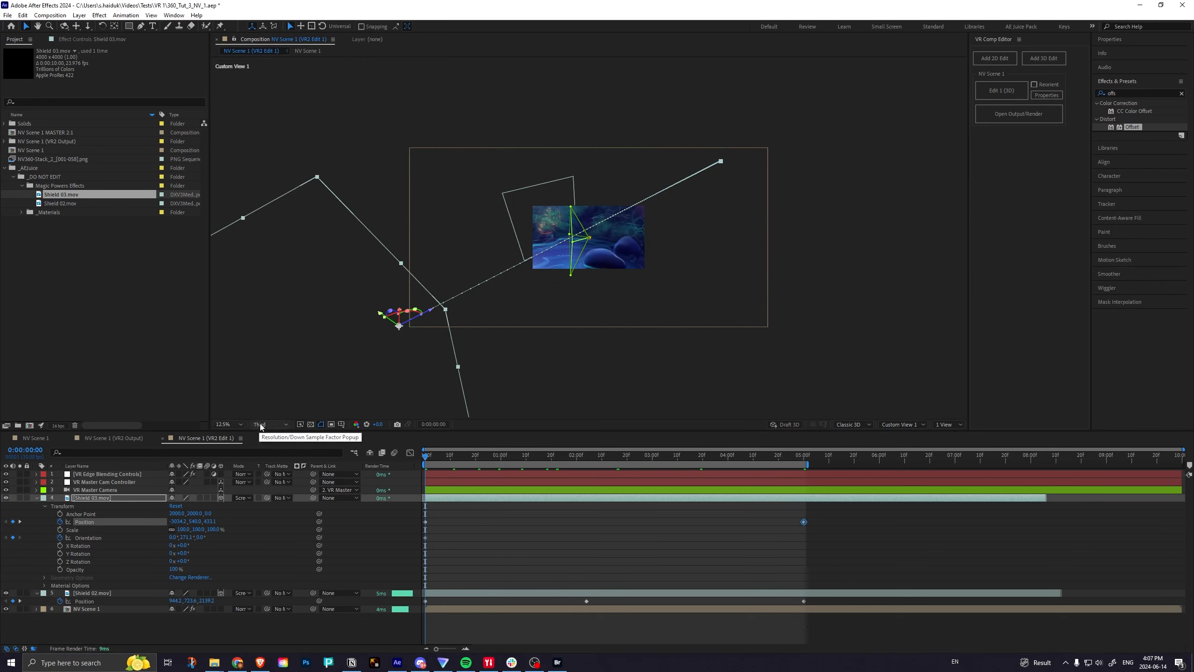
Show the scene through VR Master Camera fitted to the viewer, orbit toward the glowing creature, and scrub the opening to check the shields.
{"action": "left_click", "coordinate": [903, 425]}
{"action": "left_click", "coordinate": [893, 449]}
{"action": "left_click", "coordinate": [234, 425]}
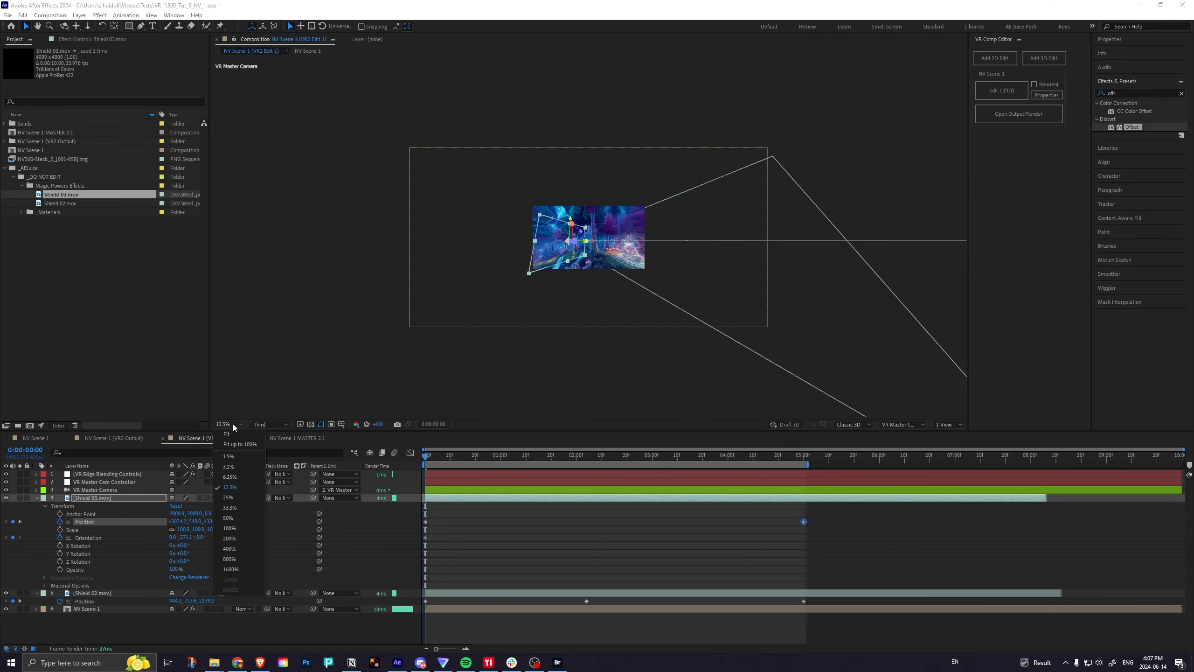
{"action": "left_click", "coordinate": [240, 444]}
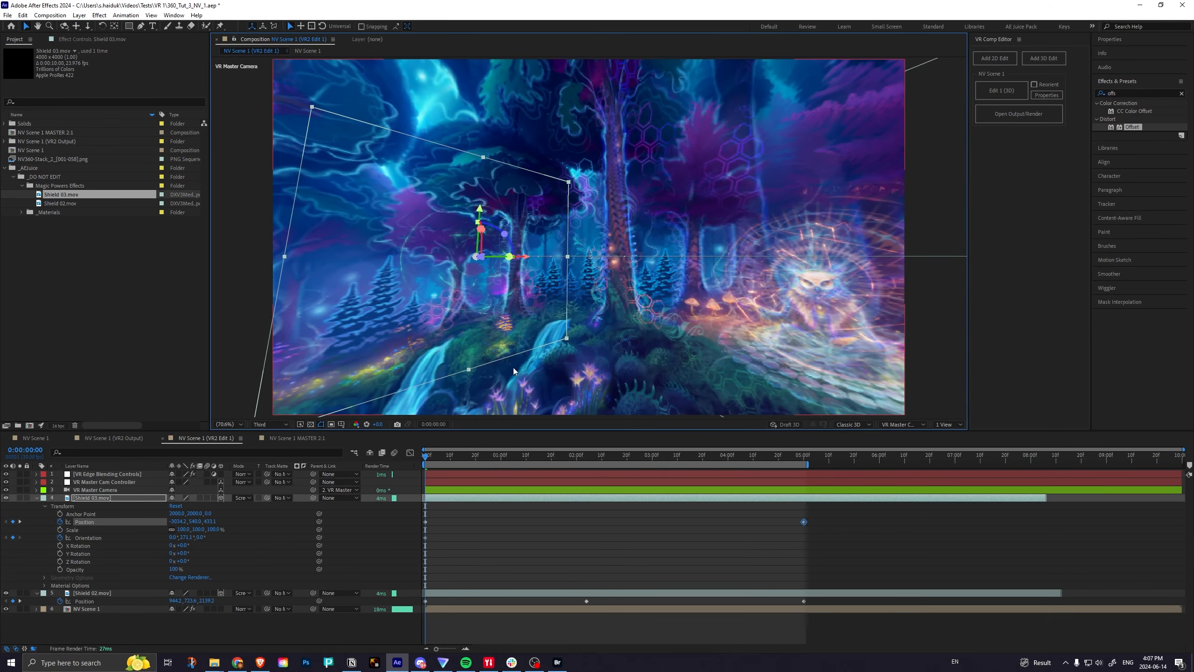
{"action": "key", "text": "c"}
{"action": "left_click_drag", "start_coordinate": [748, 270], "coordinate": [697, 269]}
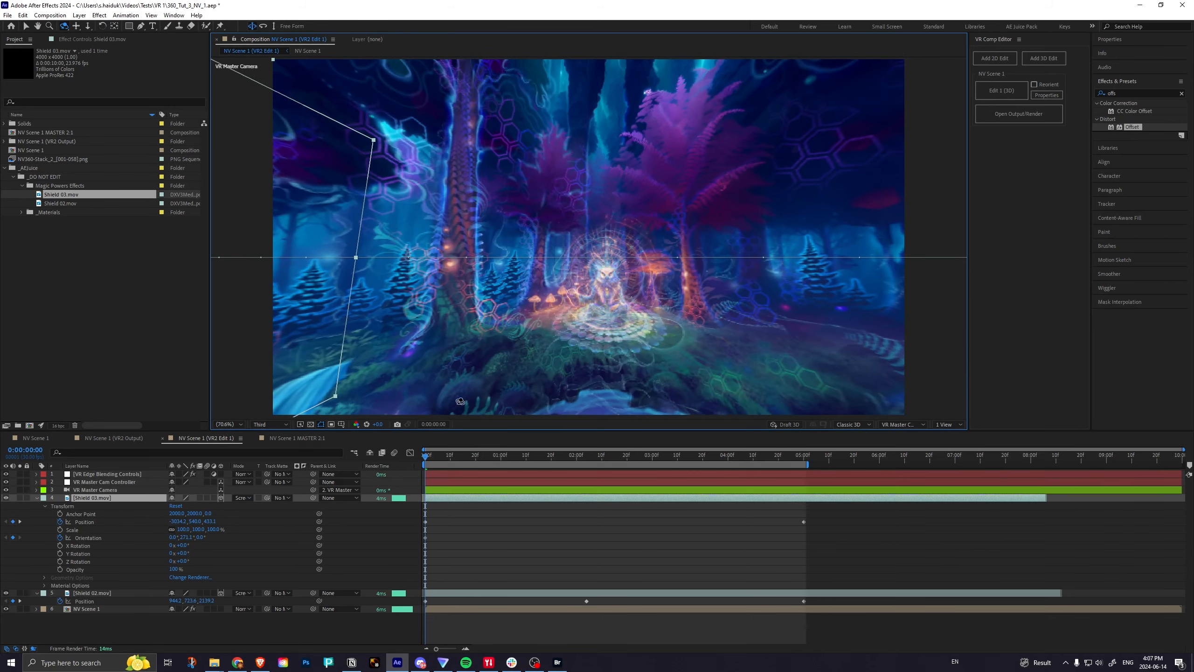
{"action": "left_click_drag", "start_coordinate": [437, 454], "coordinate": [395, 471]}
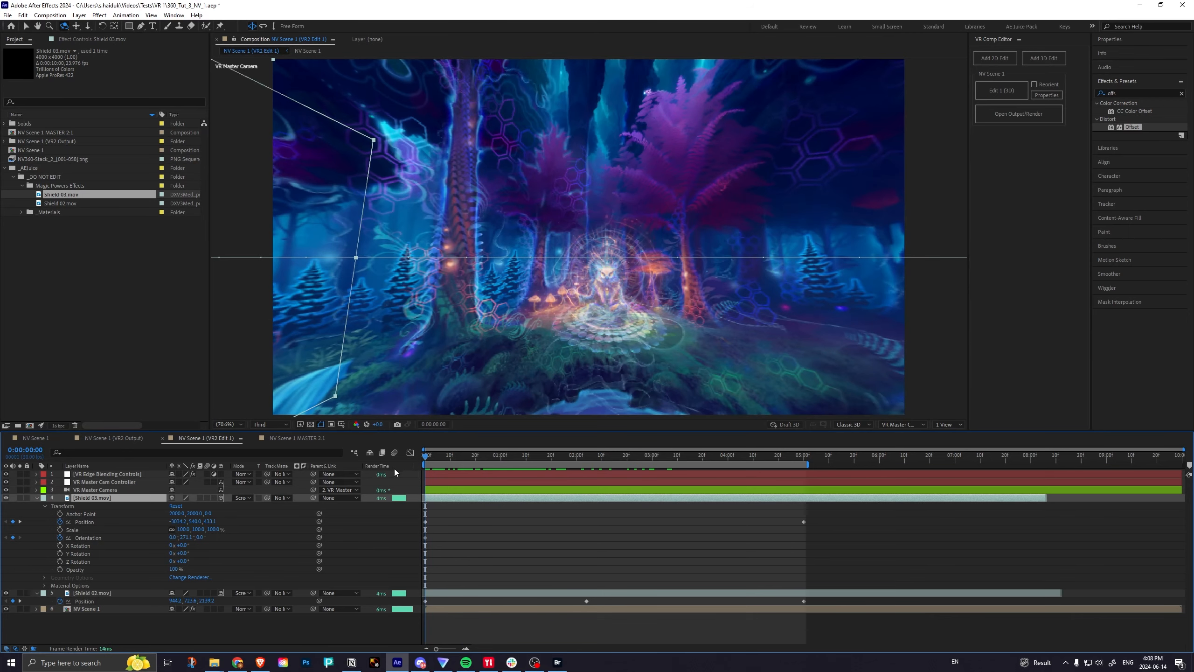
Review the full equirectangular scene in the NV Scene 1 (VR2 Output) composition and scrub it from the start.
{"action": "left_click", "coordinate": [121, 439]}
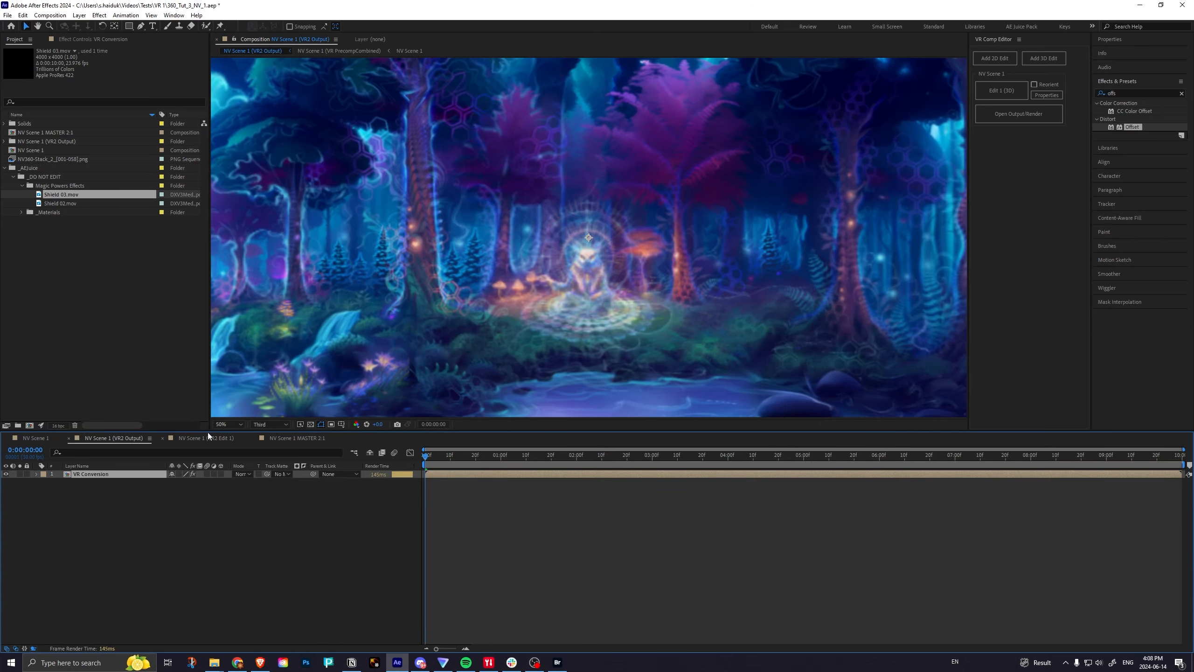
{"action": "left_click", "coordinate": [241, 425]}
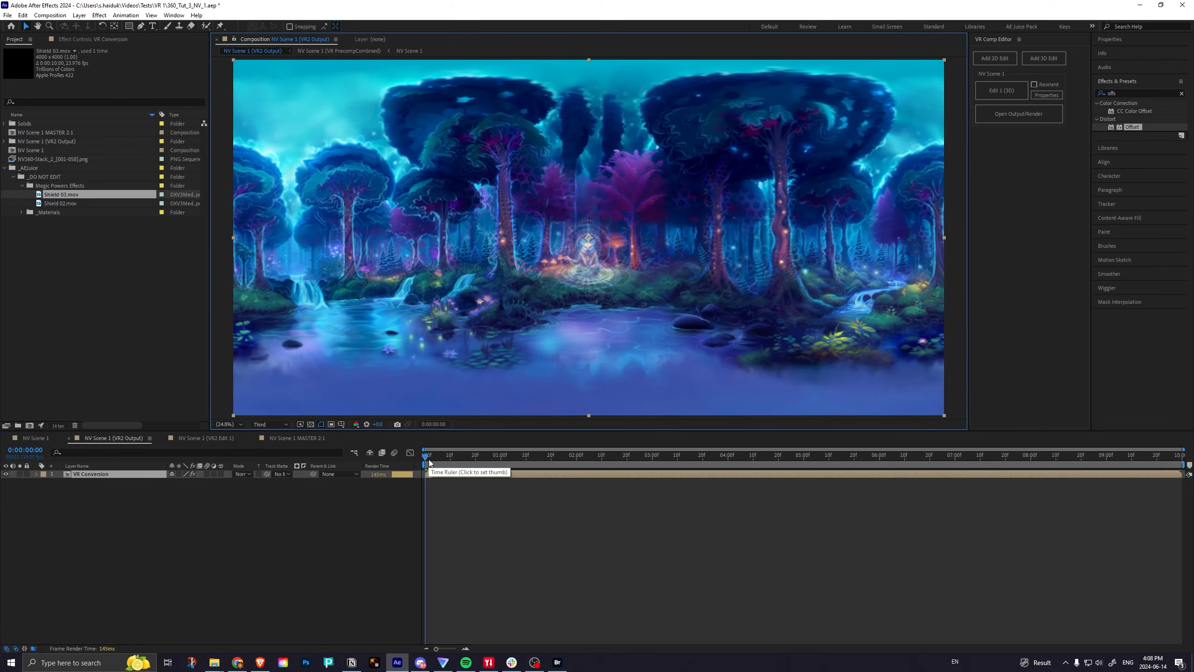
{"action": "left_click", "coordinate": [215, 438]}
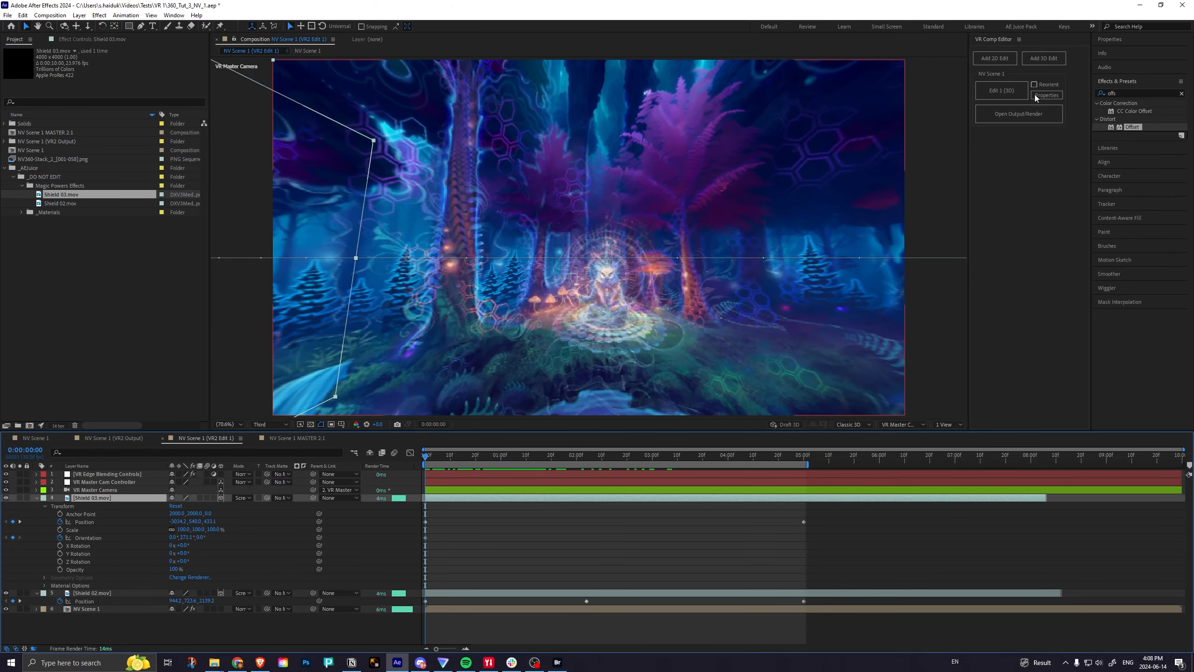
{"action": "left_click", "coordinate": [991, 40]}
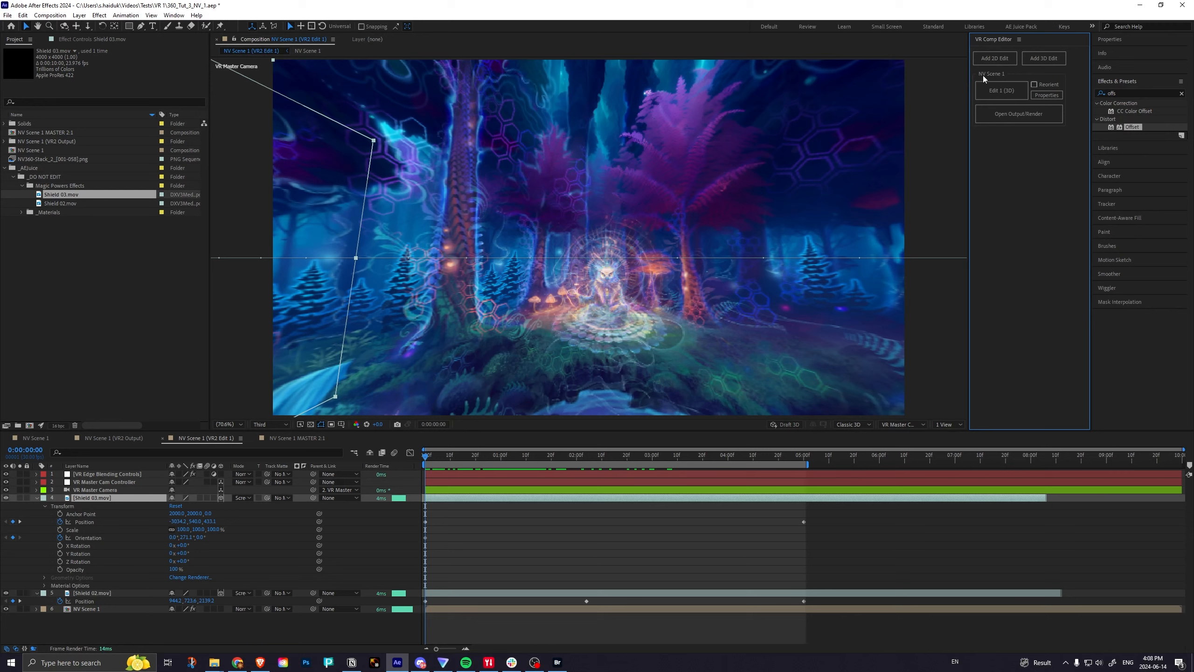
{"action": "left_click", "coordinate": [1001, 116]}
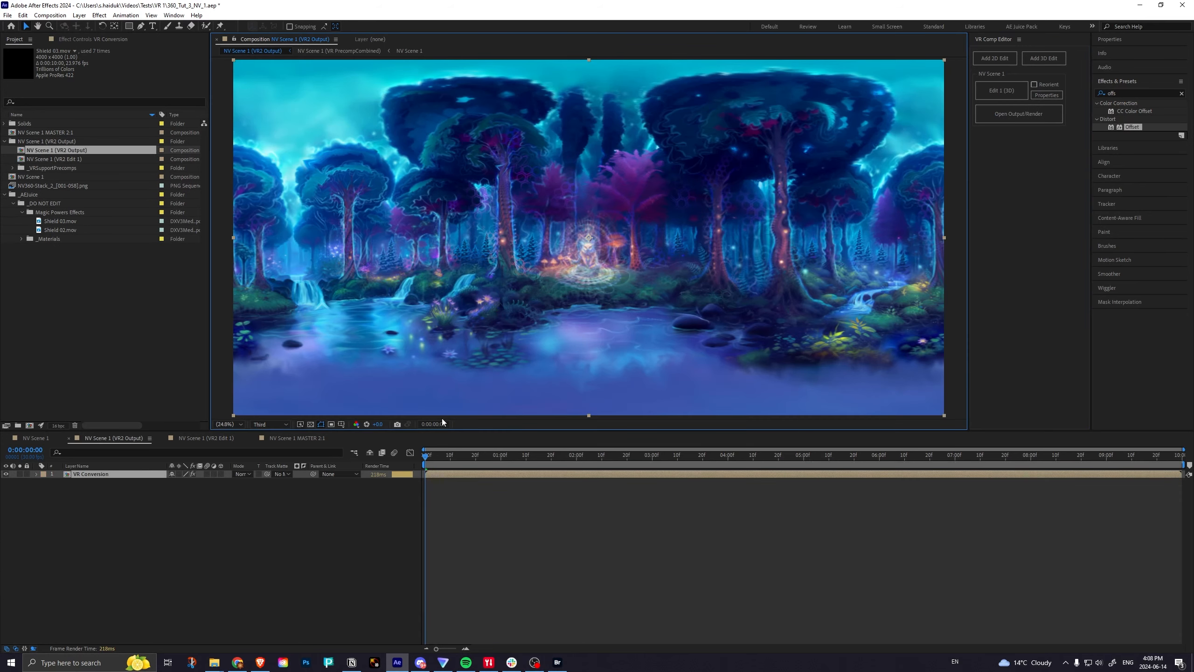
{"action": "left_click_drag", "start_coordinate": [428, 455], "coordinate": [390, 443]}
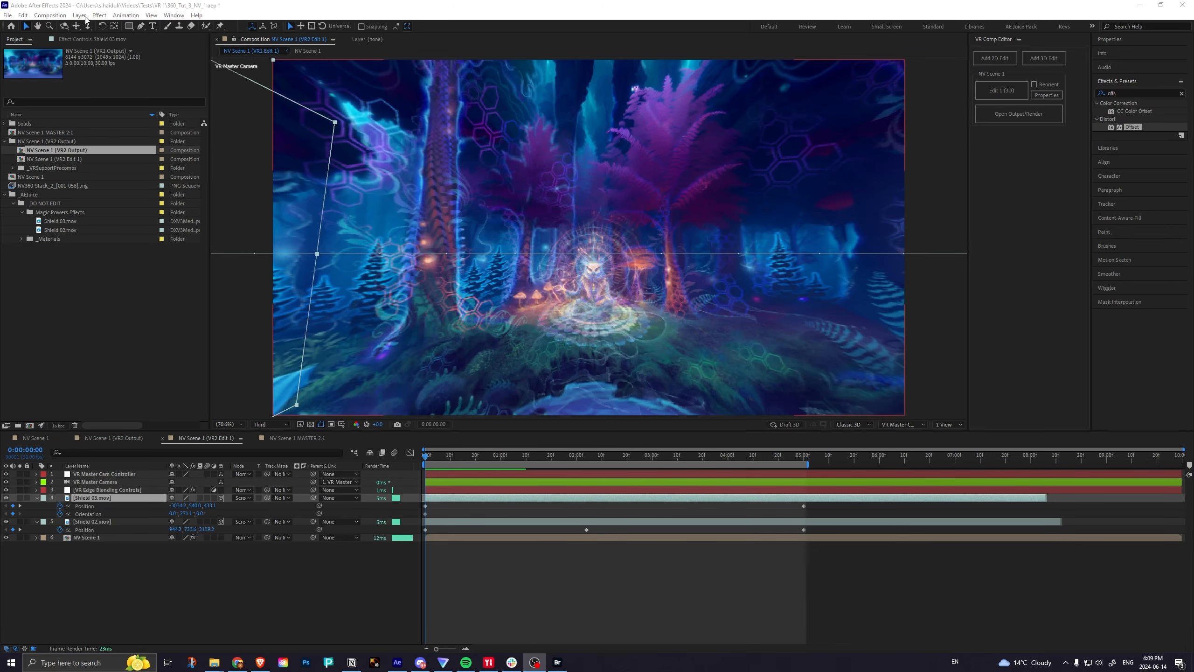
Create a black 1920 × 1080 solid above Shield 03.mov in NV Scene 1 (VR2 Edit 1).
{"action": "left_click", "coordinate": [131, 256]}
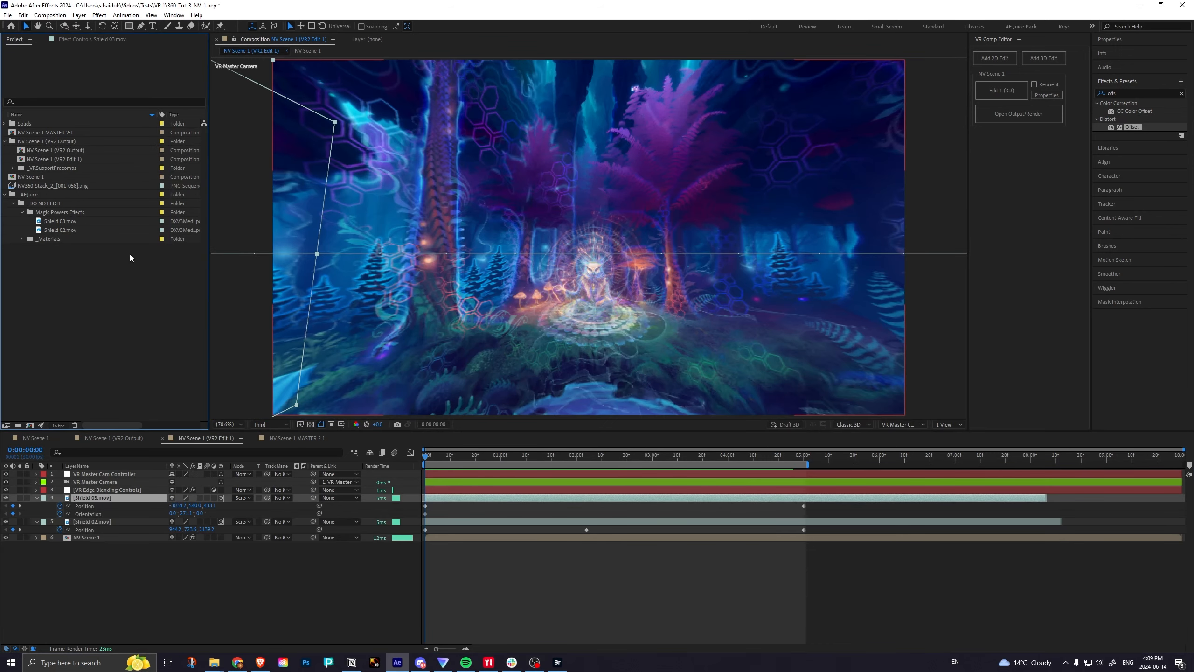
{"action": "left_click", "coordinate": [80, 16]}
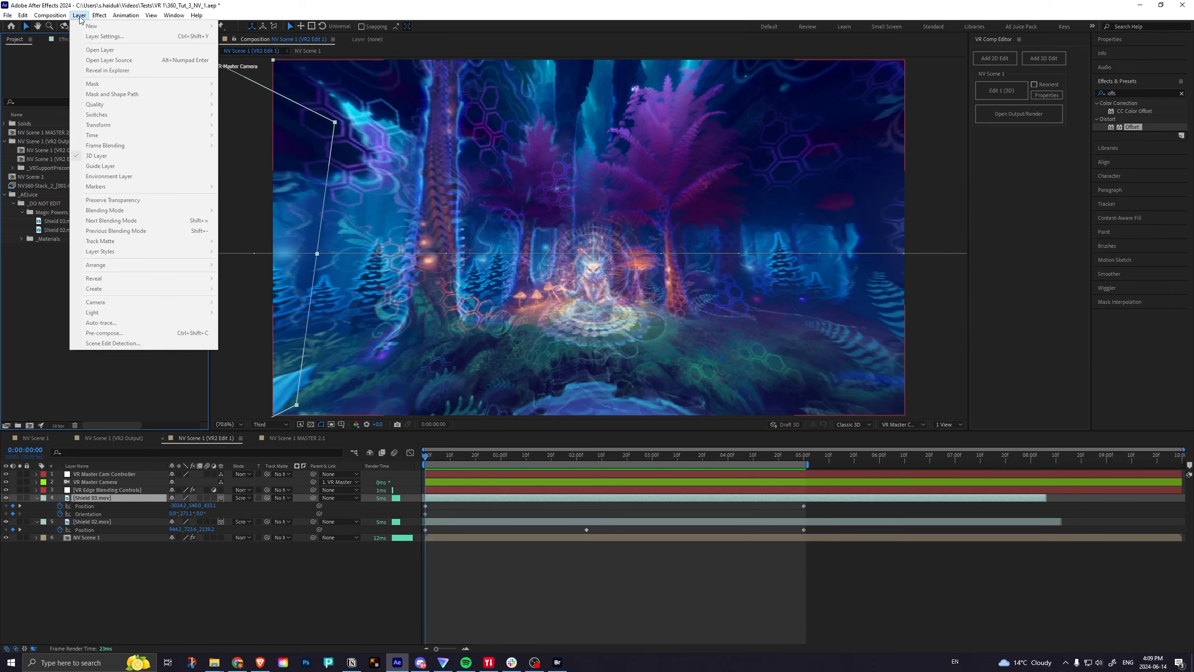
{"action": "left_click", "coordinate": [80, 17]}
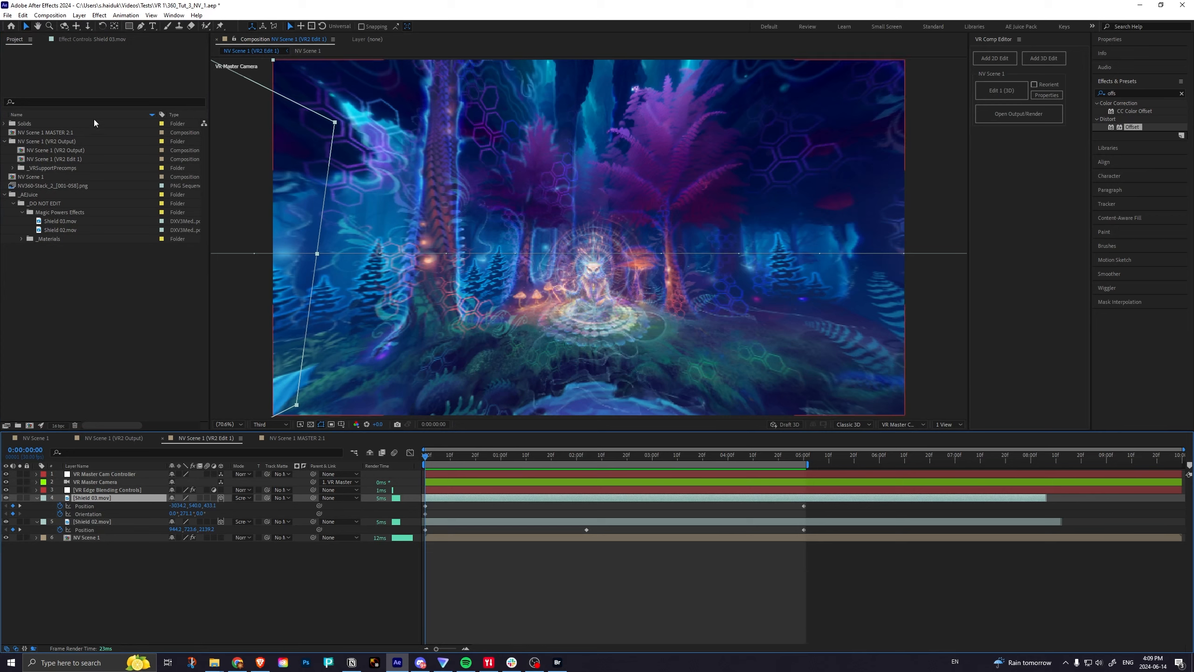
{"action": "left_click", "coordinate": [79, 17]}
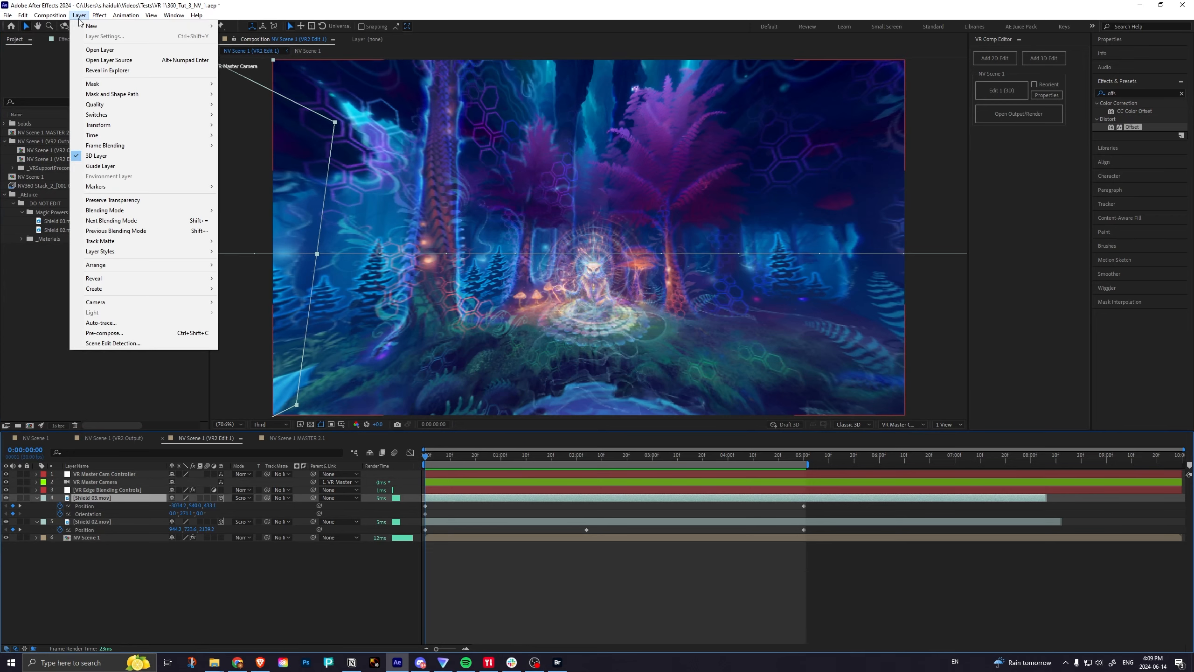
{"action": "mouse_move", "coordinate": [94, 26]}
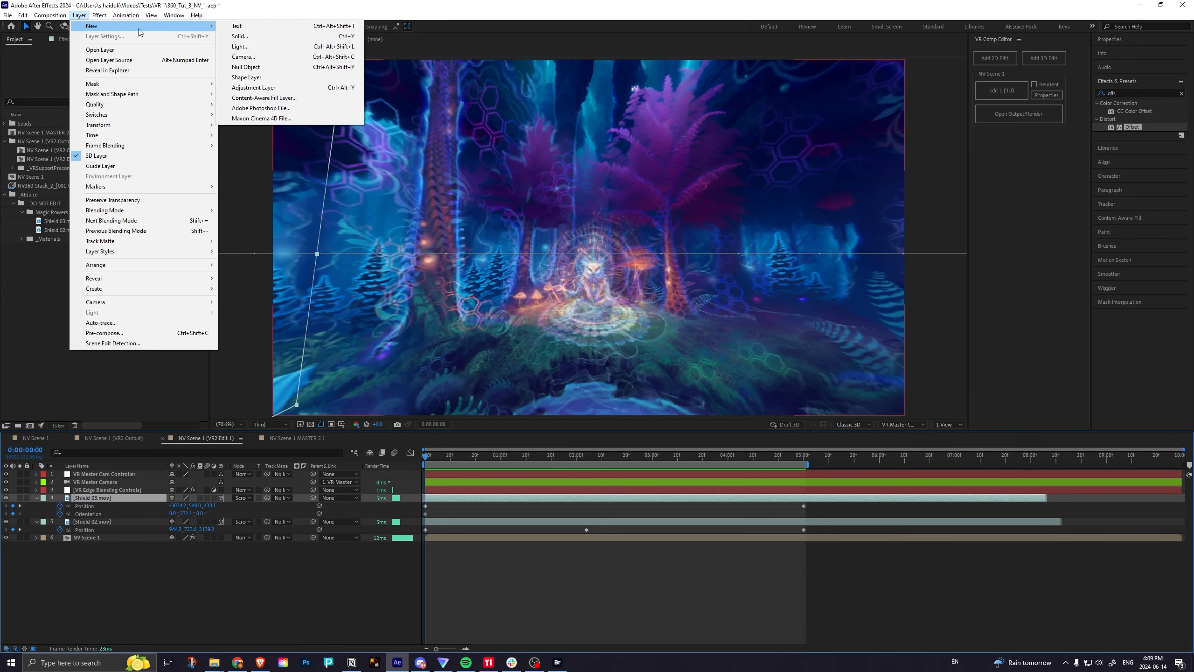
{"action": "left_click", "coordinate": [243, 37]}
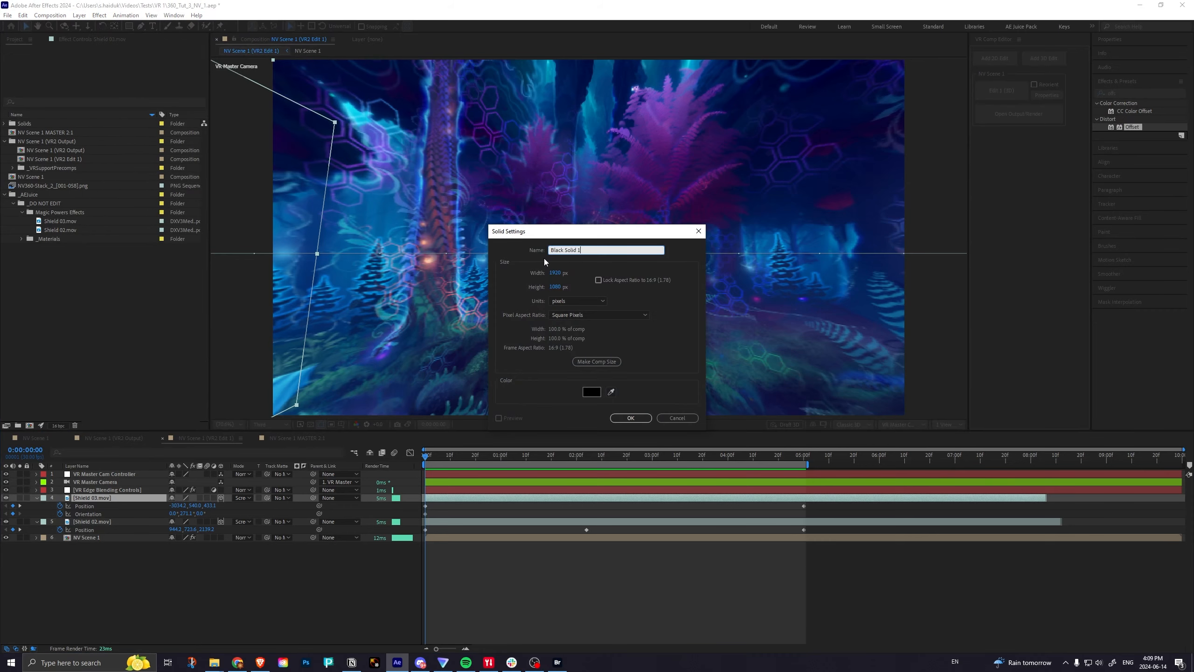
{"action": "key", "text": "Return"}
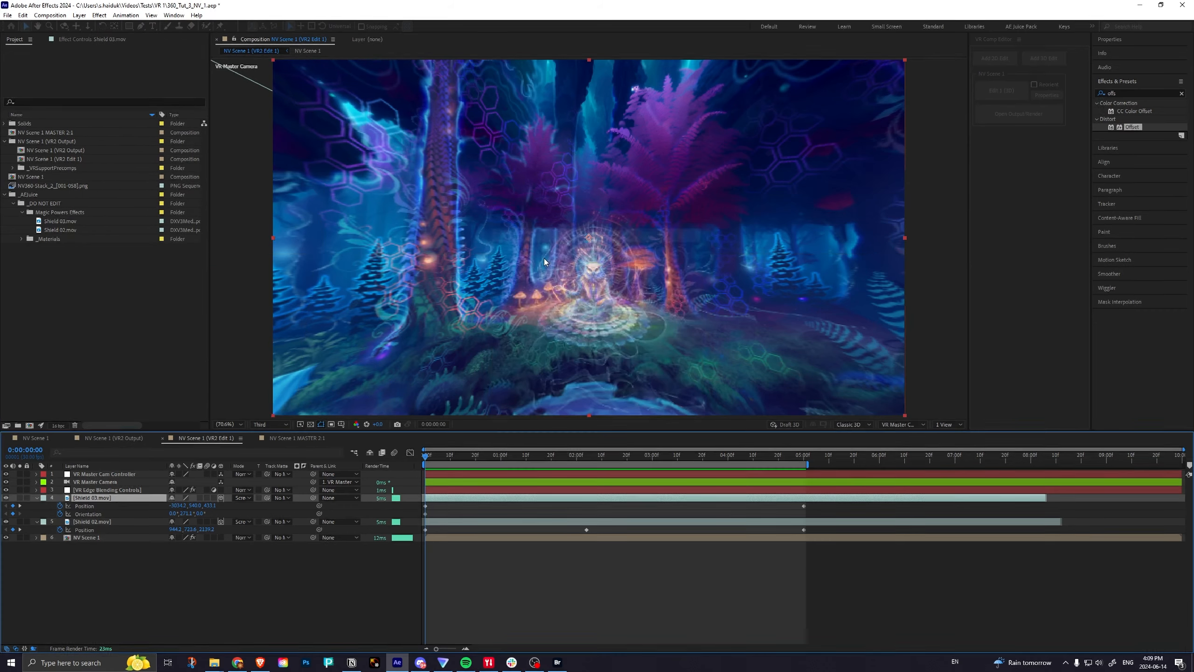
Find the RG Trapcode Form effect, apply it to the black solid, and orbit the camera to inspect the particle grid.
{"action": "left_click_drag", "start_coordinate": [1126, 93], "coordinate": [1089, 94]}
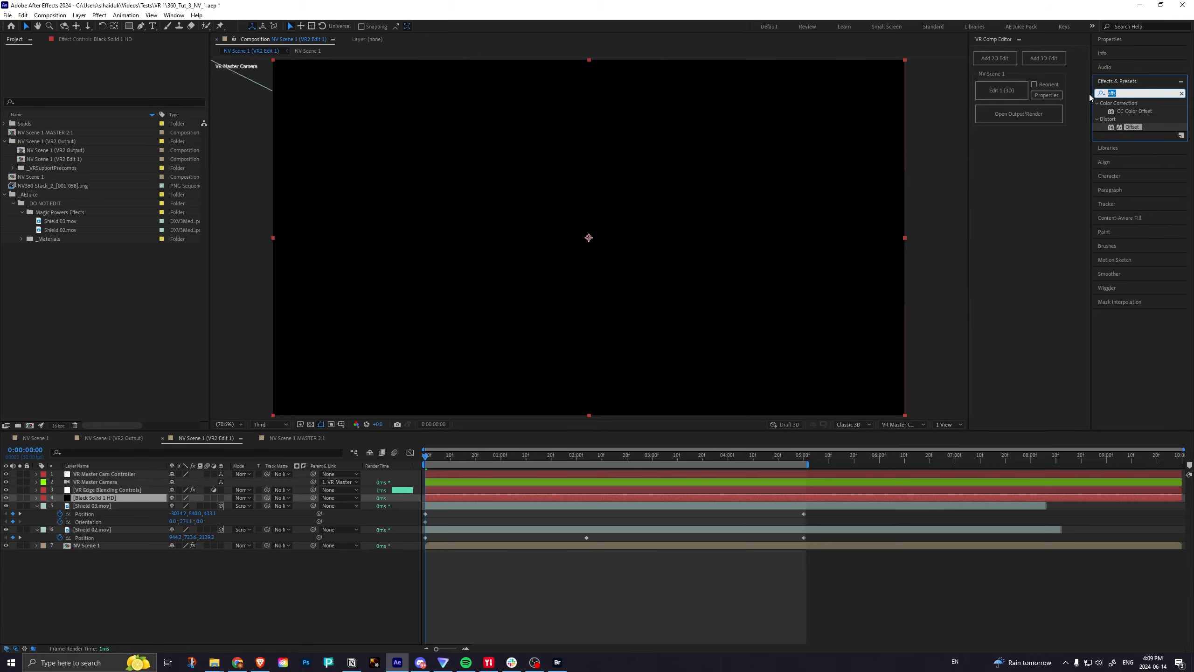
{"action": "type", "text": "from"}
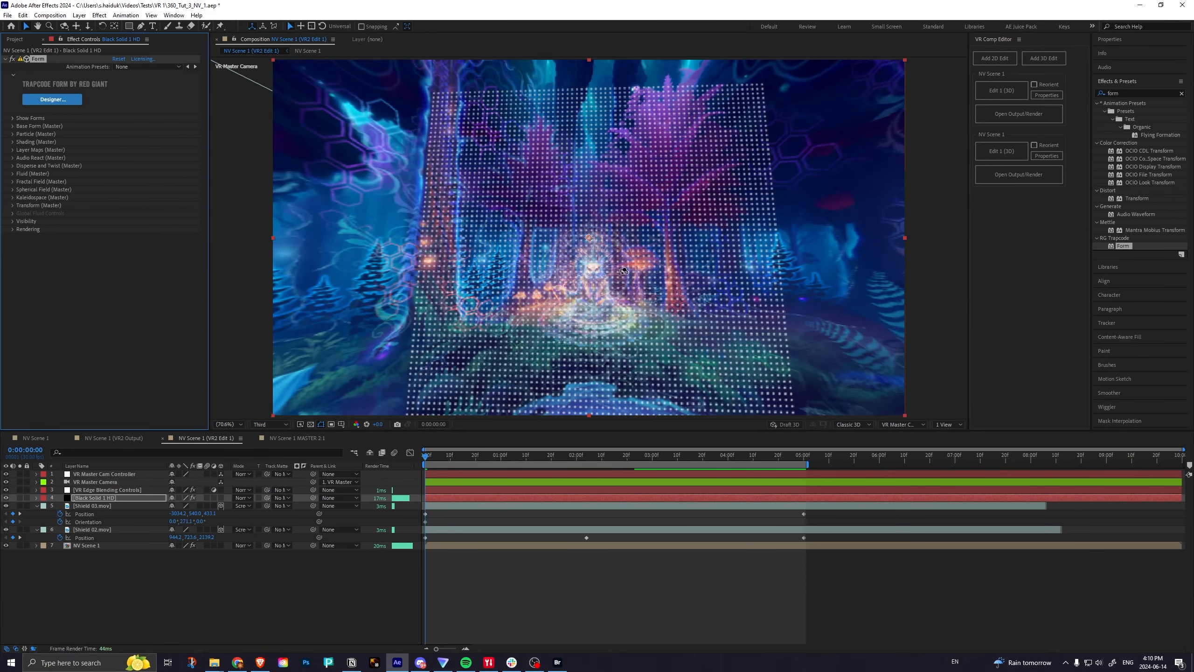
{"action": "key", "text": "c"}
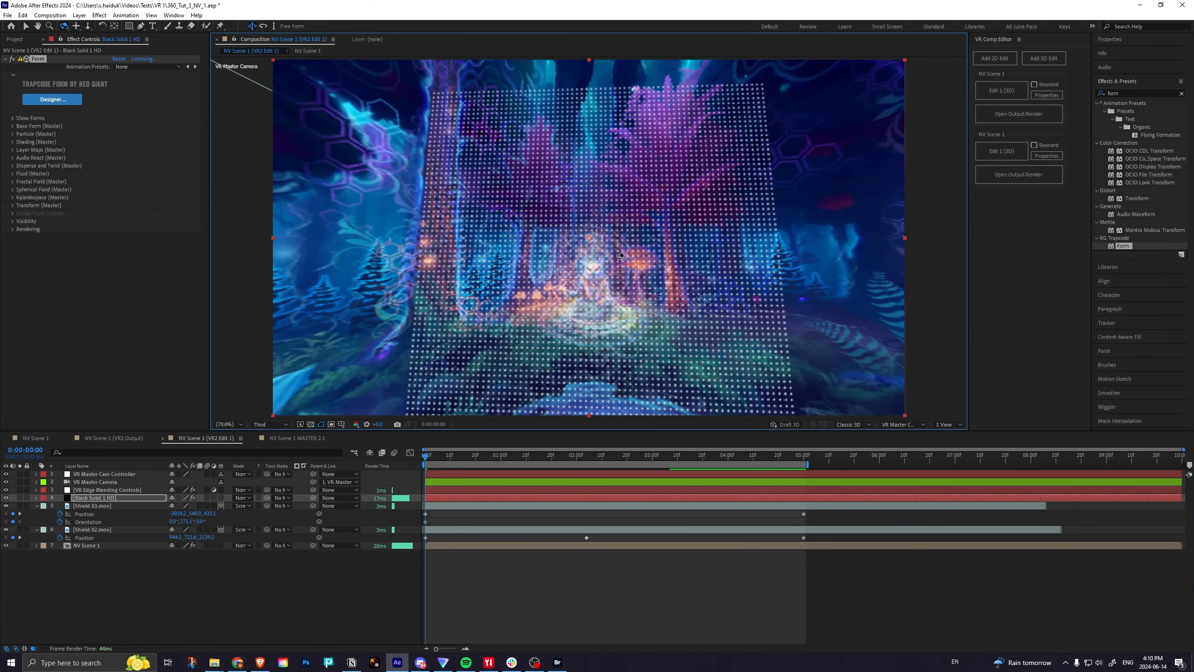
{"action": "mouse_move", "coordinate": [621, 257]}
{"action": "left_mouse_down"}
{"action": "mouse_move", "coordinate": [617, 247]}
{"action": "mouse_move", "coordinate": [620, 264]}
{"action": "left_mouse_up"}
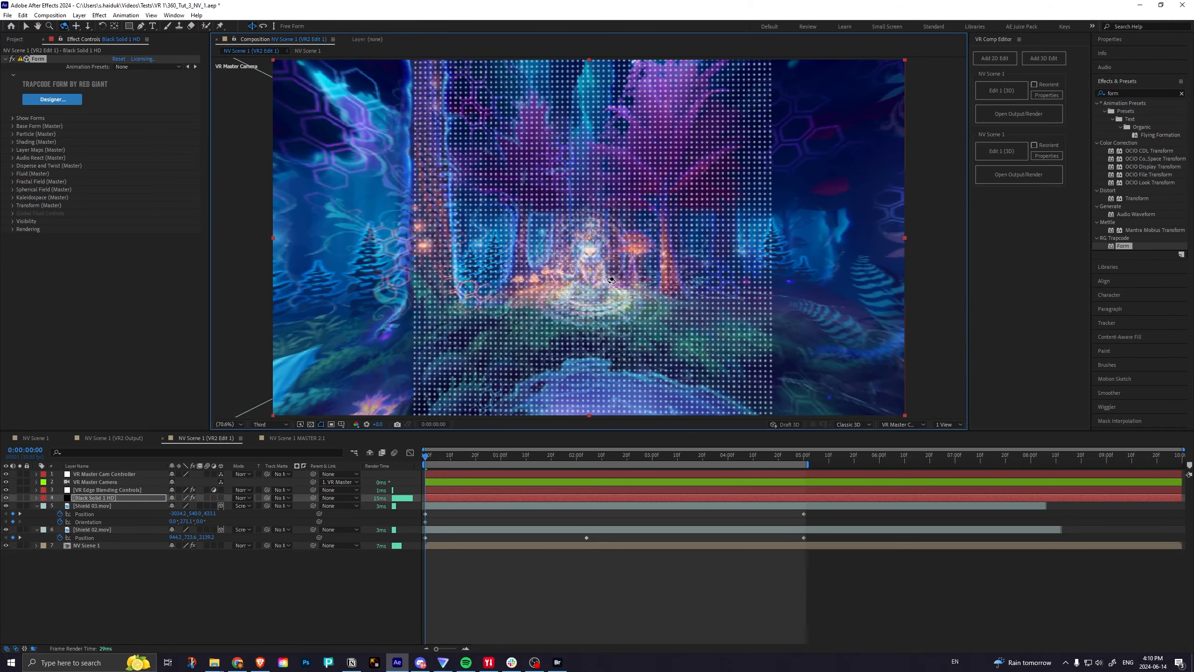
Set Form's Base Form to Sphere - Layered and rename the solid layer as Form 1.
{"action": "key", "text": "v"}
{"action": "left_click", "coordinate": [12, 125]}
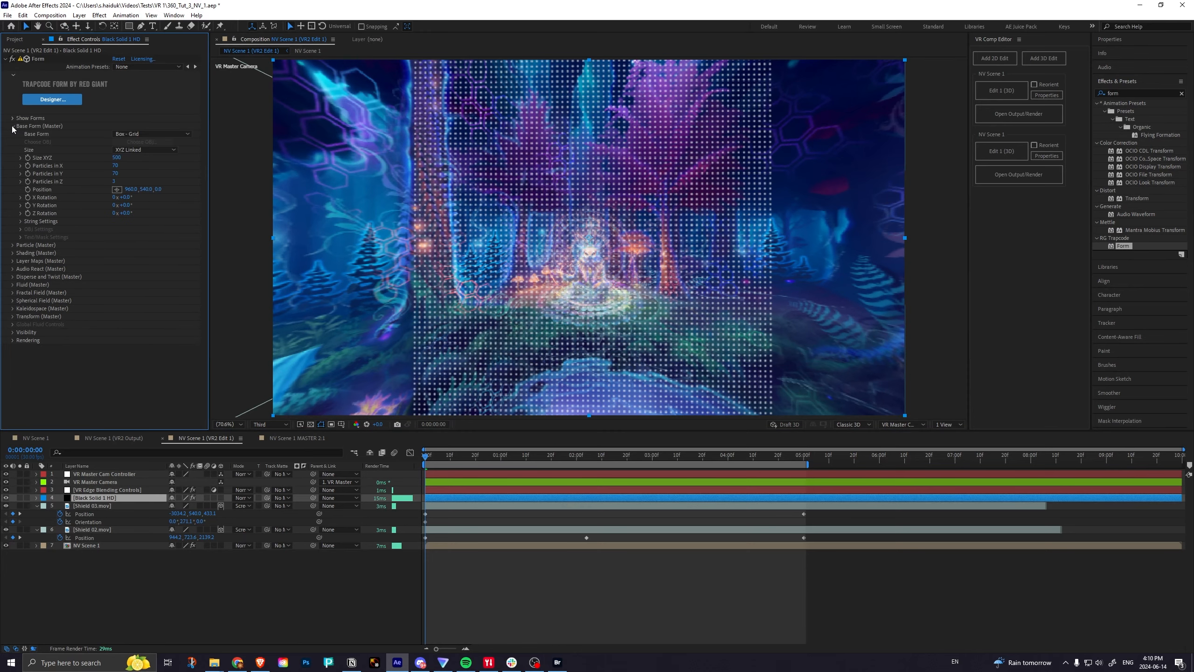
{"action": "left_click", "coordinate": [146, 134]}
{"action": "left_click", "coordinate": [154, 167]}
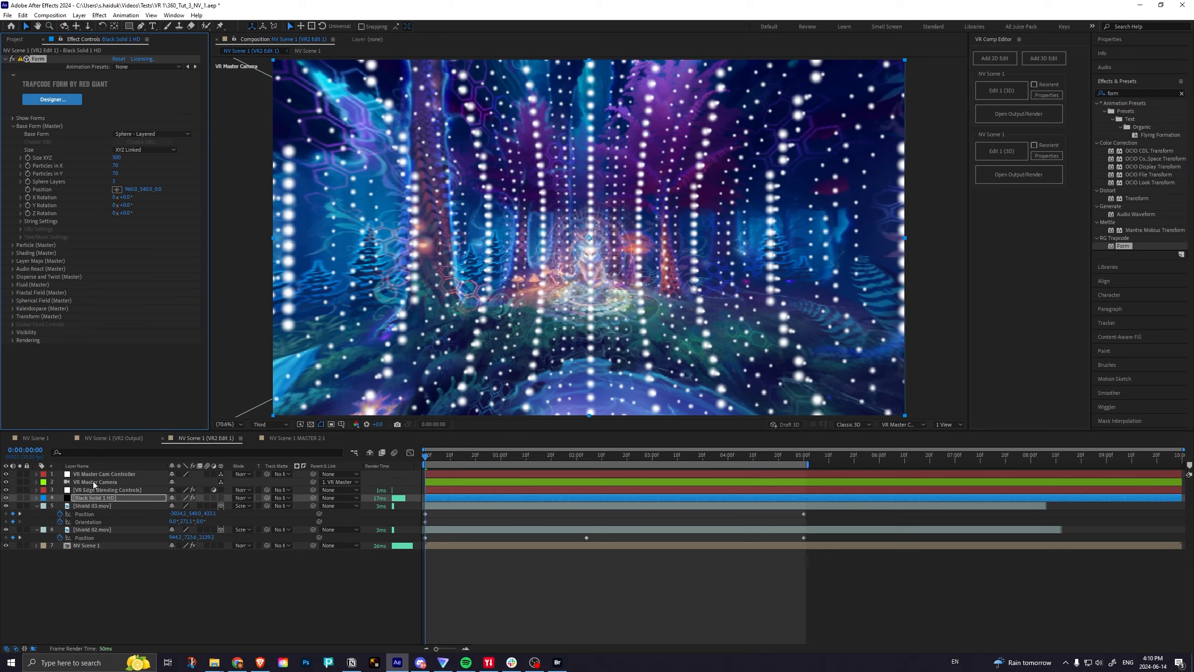
{"action": "key", "text": "Return"}
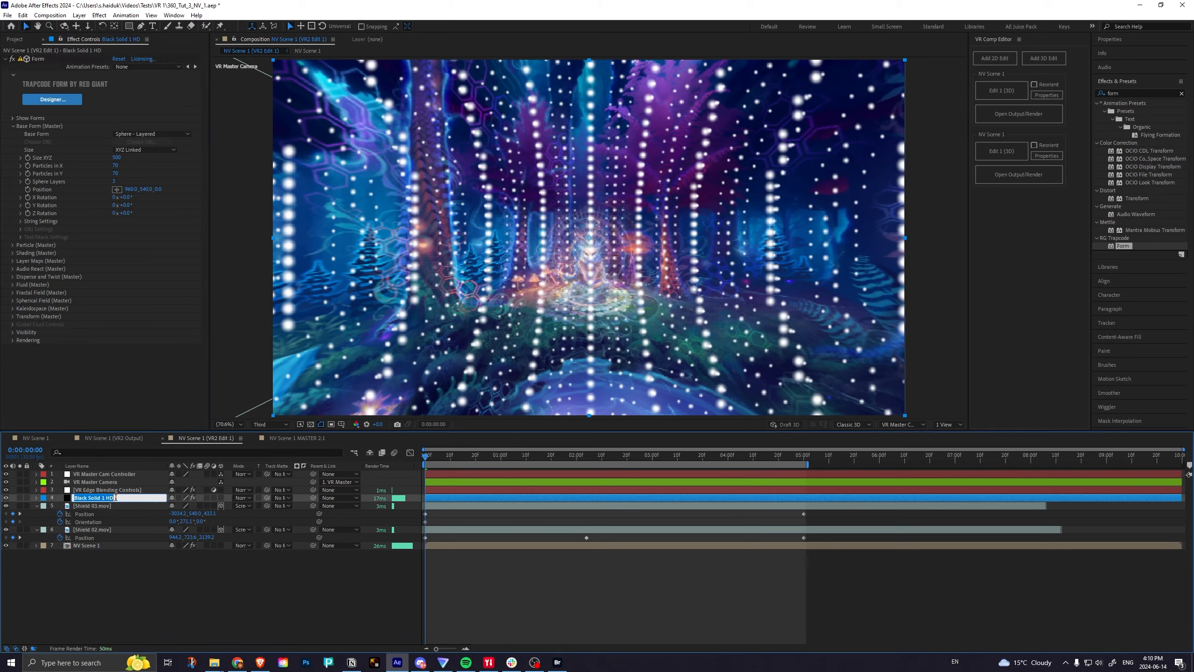
{"action": "type", "text": "Form 1"}
{"action": "key", "text": "Return"}
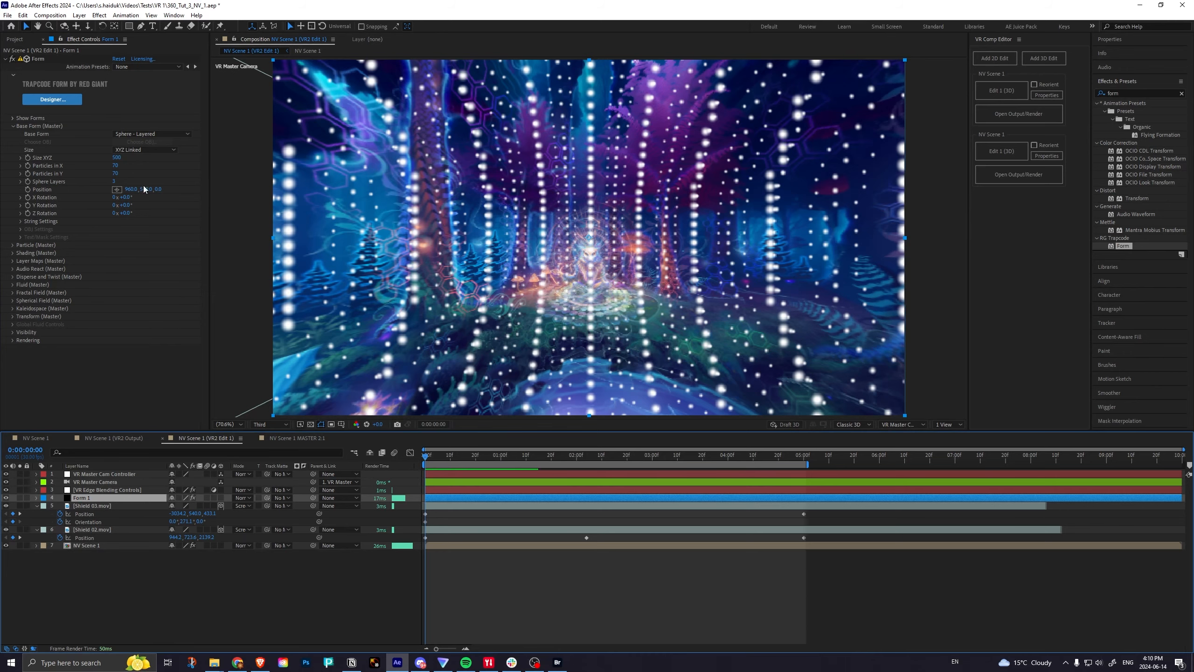
Keyframe Form's Base Form Position with Z at 814 at 0:00:00:00 and -4000 at 0:00:05:00.
{"action": "left_click_drag", "start_coordinate": [159, 189], "coordinate": [529, 176]}
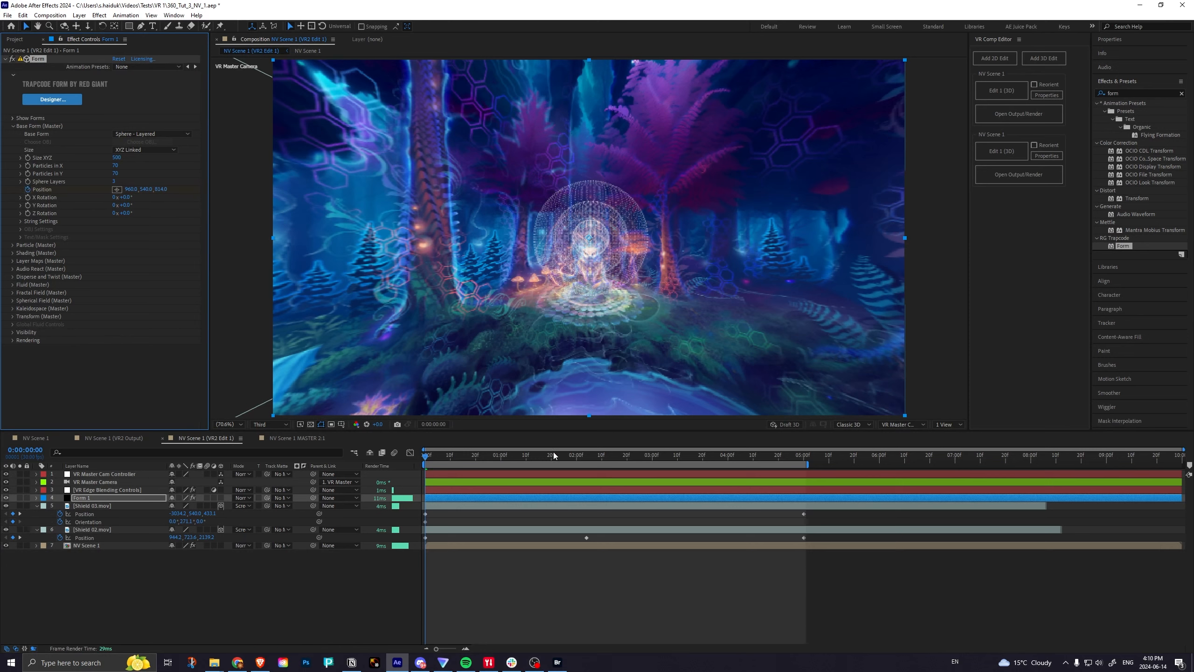
{"action": "key", "text": "k"}
{"action": "key", "text": "k"}
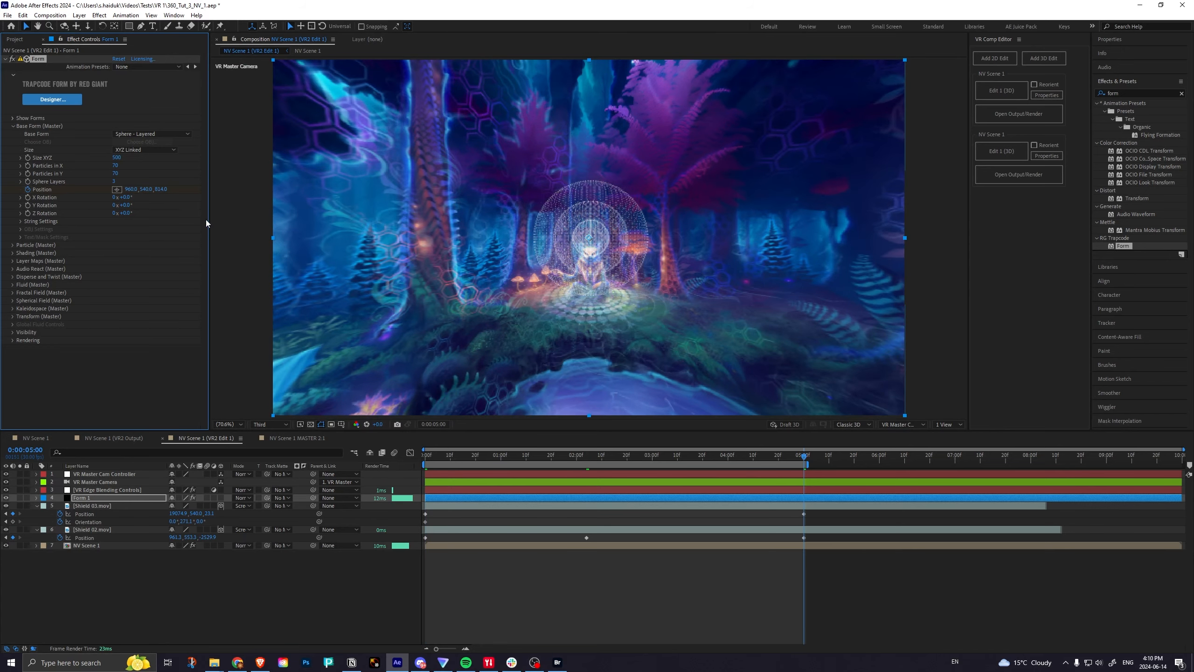
{"action": "left_click", "coordinate": [162, 188]}
{"action": "type", "text": "-4500"}
{"action": "key", "text": "Return"}
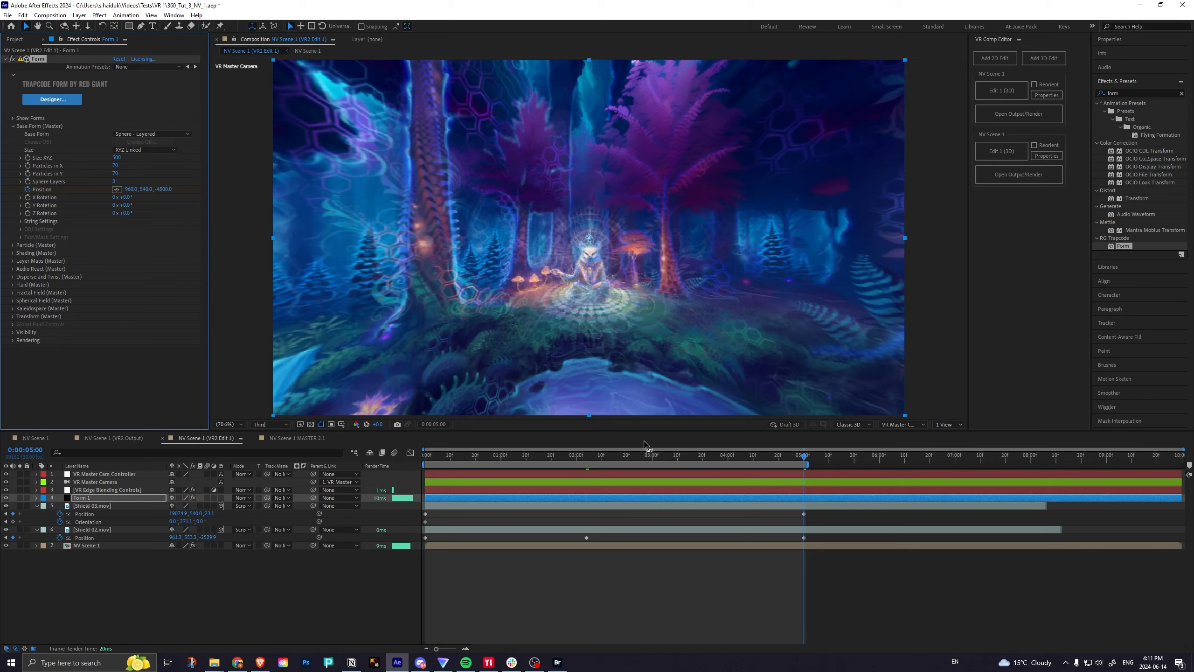
Scrub the particle sphere's flight, check its path past the camera in Custom View 1, and return to the start.
{"action": "left_click_drag", "start_coordinate": [733, 460], "coordinate": [476, 467]}
{"action": "left_click", "coordinate": [907, 423]}
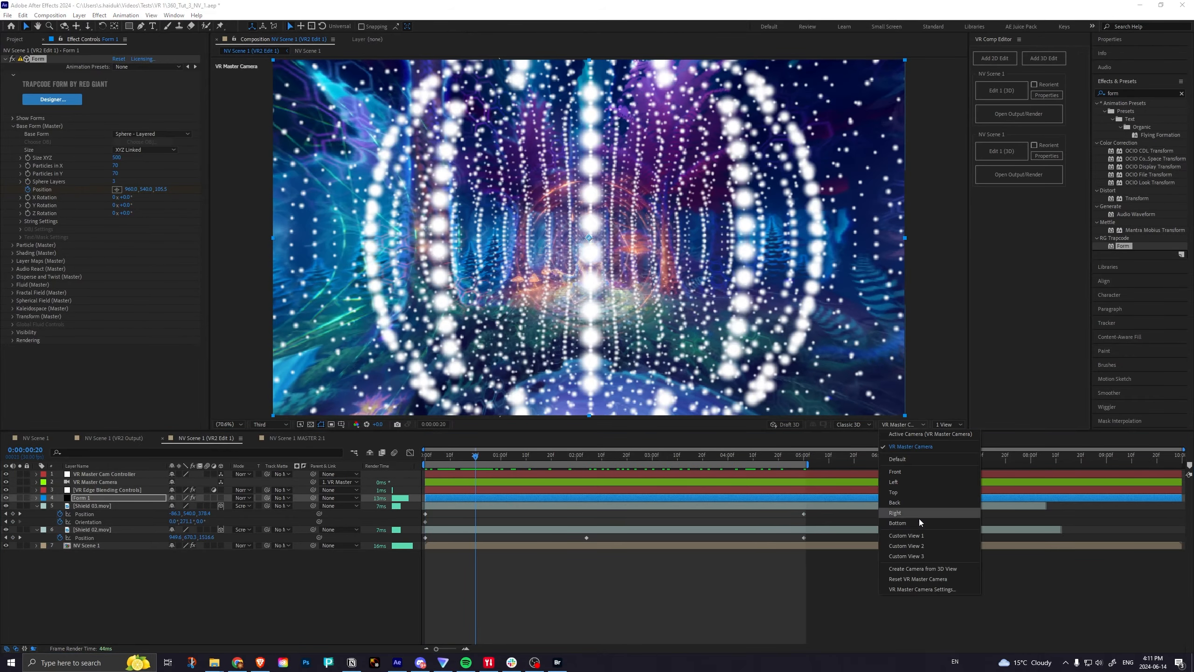
{"action": "left_click", "coordinate": [918, 539]}
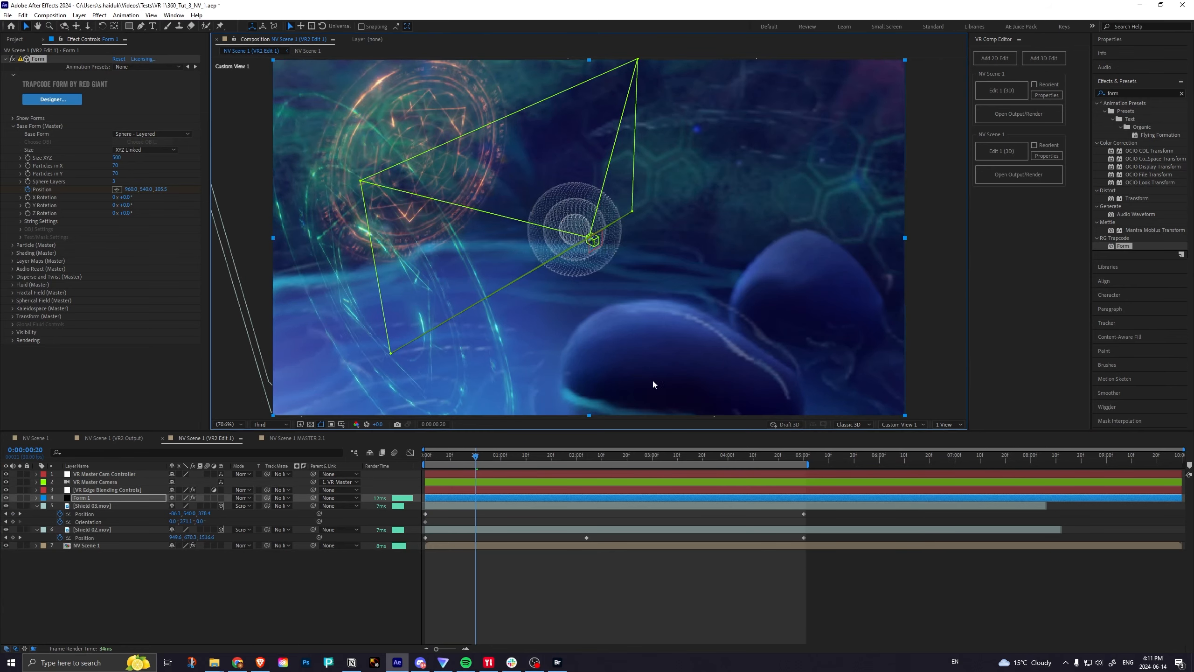
{"action": "key", "text": "space"}
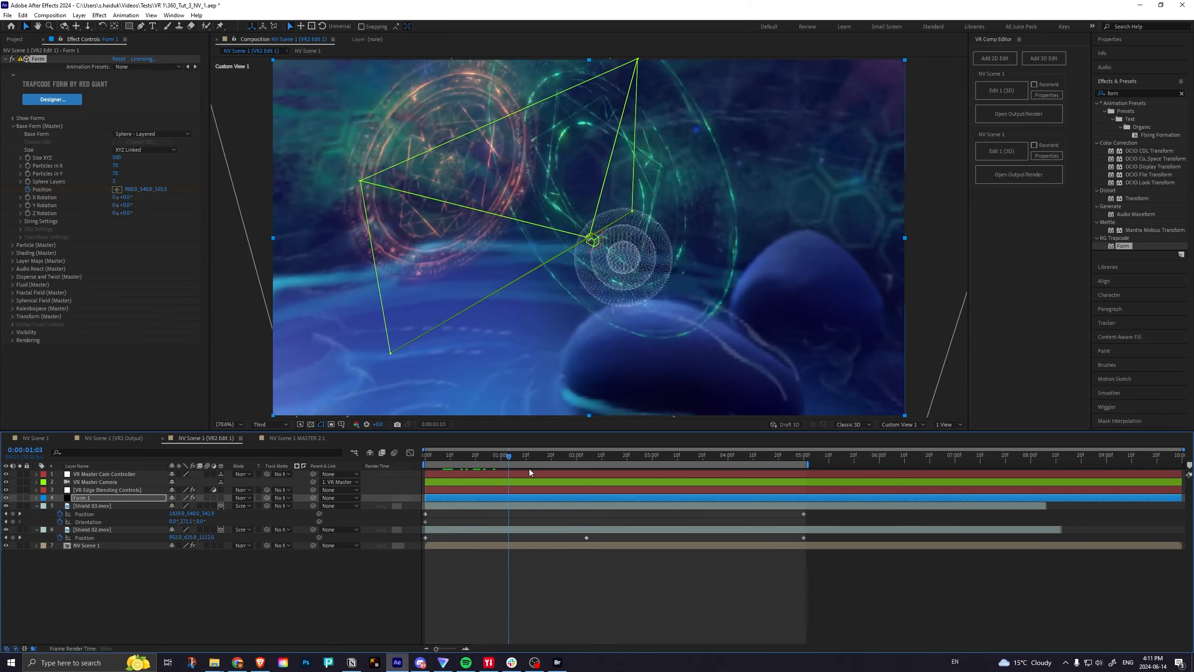
{"action": "left_click_drag", "start_coordinate": [525, 473], "coordinate": [406, 450]}
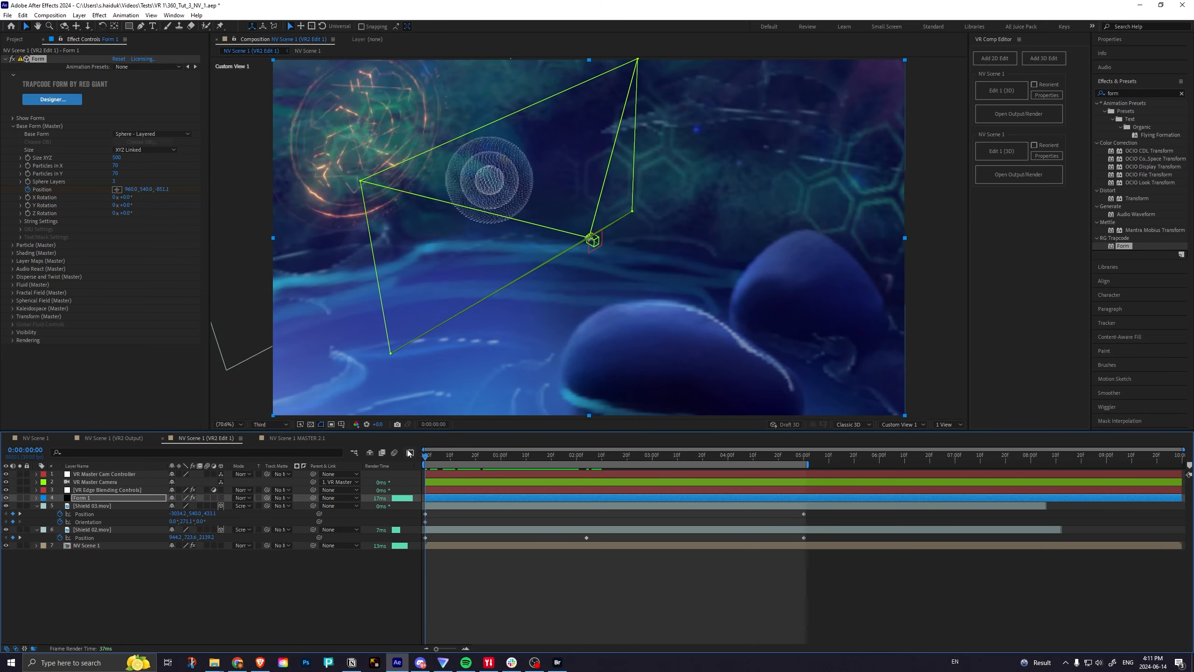
Switch back to the Active Camera view and scrub the opening to examine the particle sphere flying through the scene.
{"action": "left_click", "coordinate": [898, 425]}
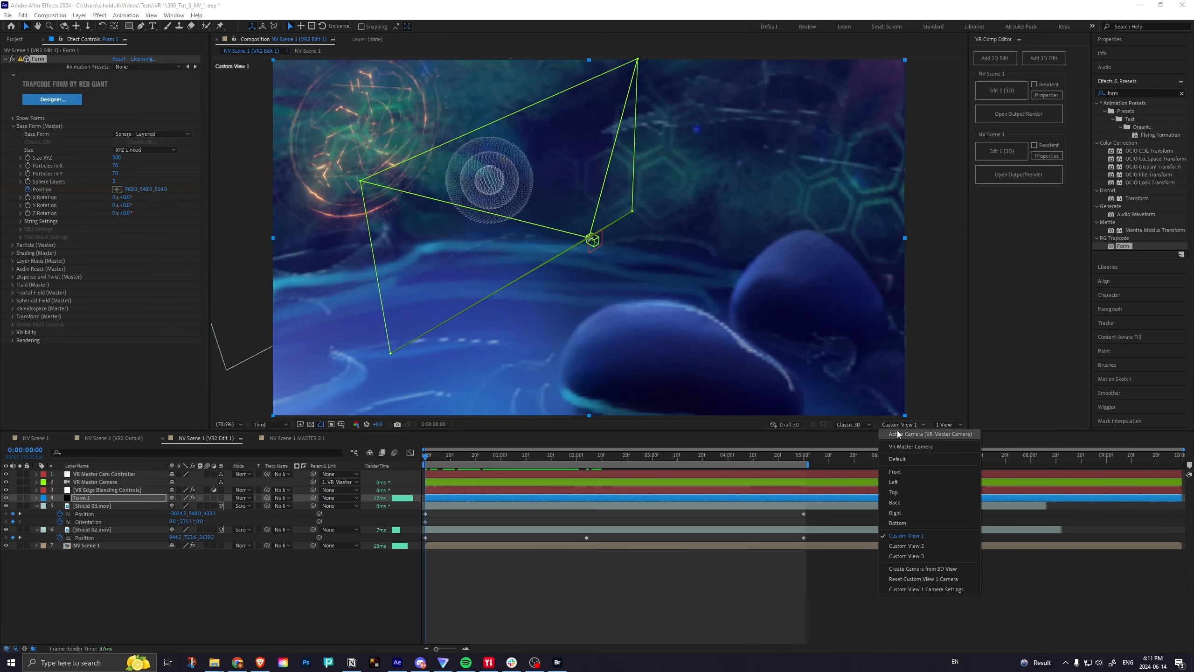
{"action": "left_click", "coordinate": [900, 438]}
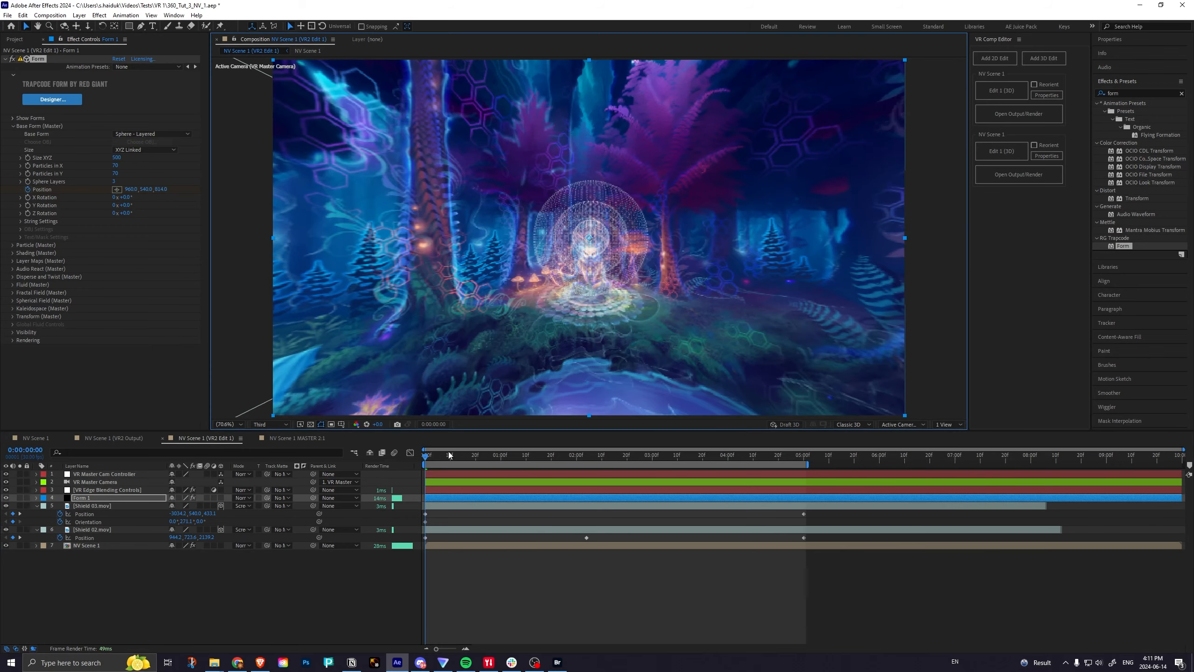
{"action": "left_click_drag", "start_coordinate": [429, 457], "coordinate": [339, 473]}
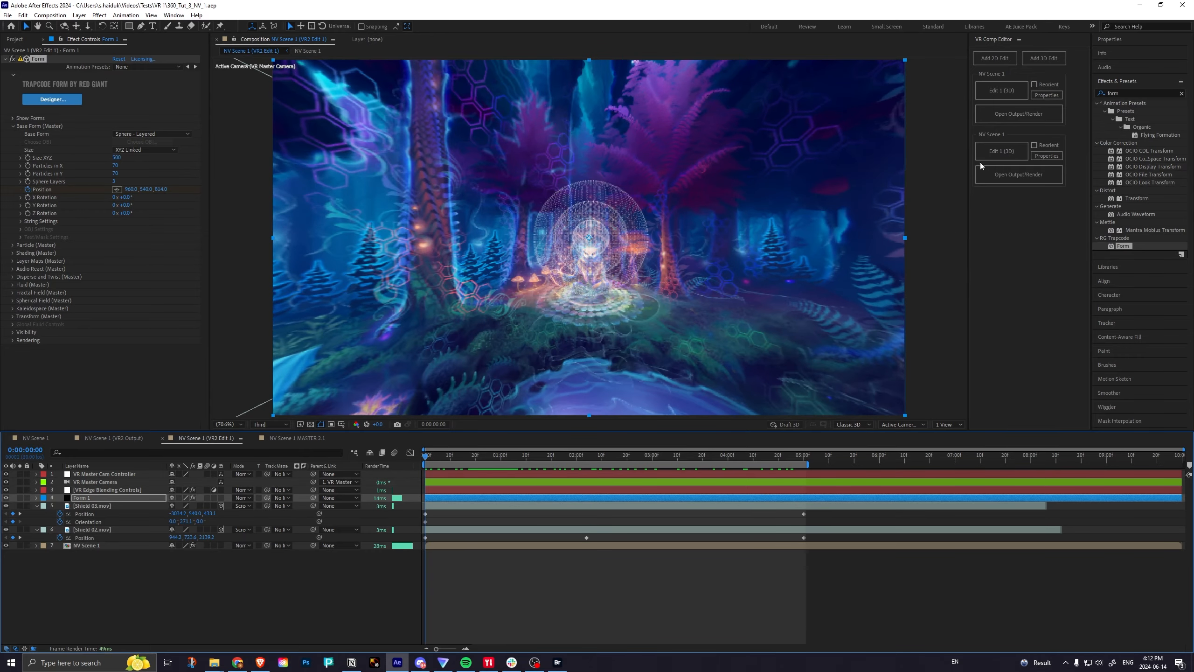
Open the VR output comp and scrub its opening to check the combined equirectangular scene.
{"action": "left_click", "coordinate": [1002, 120]}
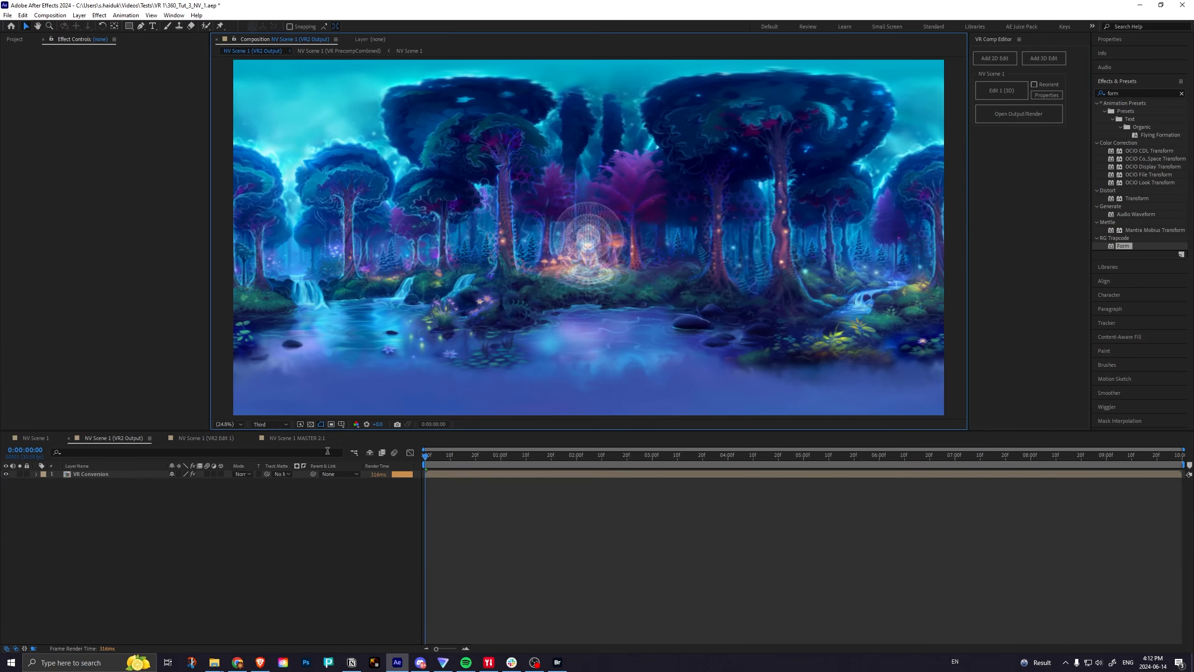
{"action": "left_click_drag", "start_coordinate": [426, 457], "coordinate": [375, 459]}
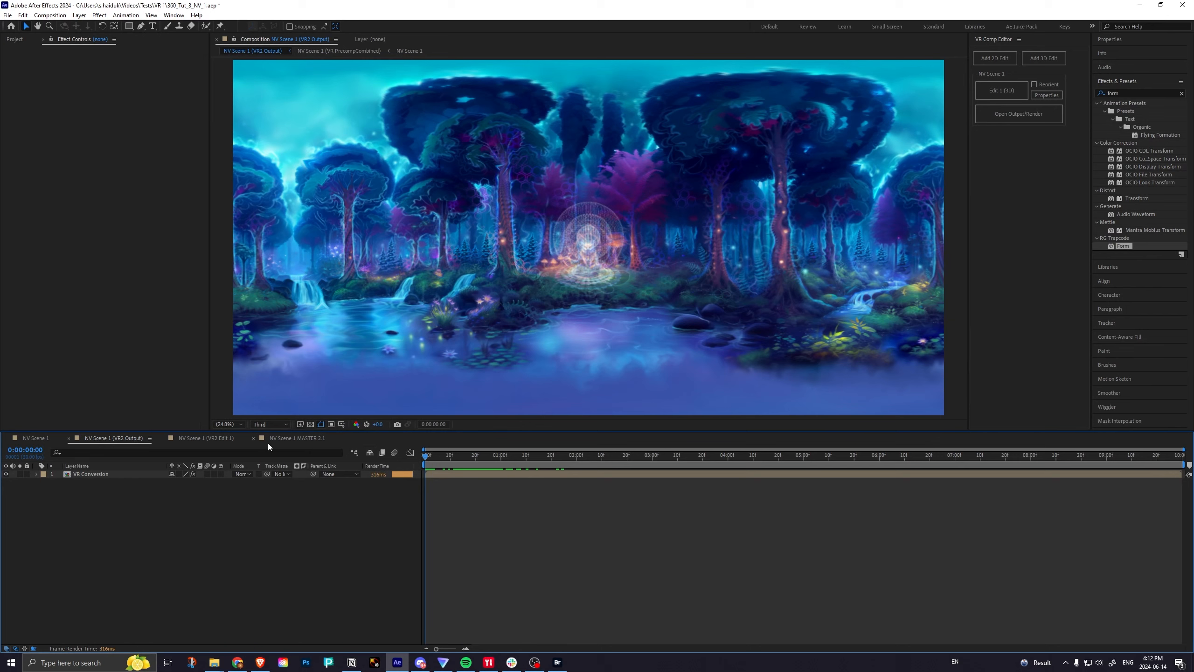
{"action": "left_click_drag", "start_coordinate": [426, 459], "coordinate": [396, 455]}
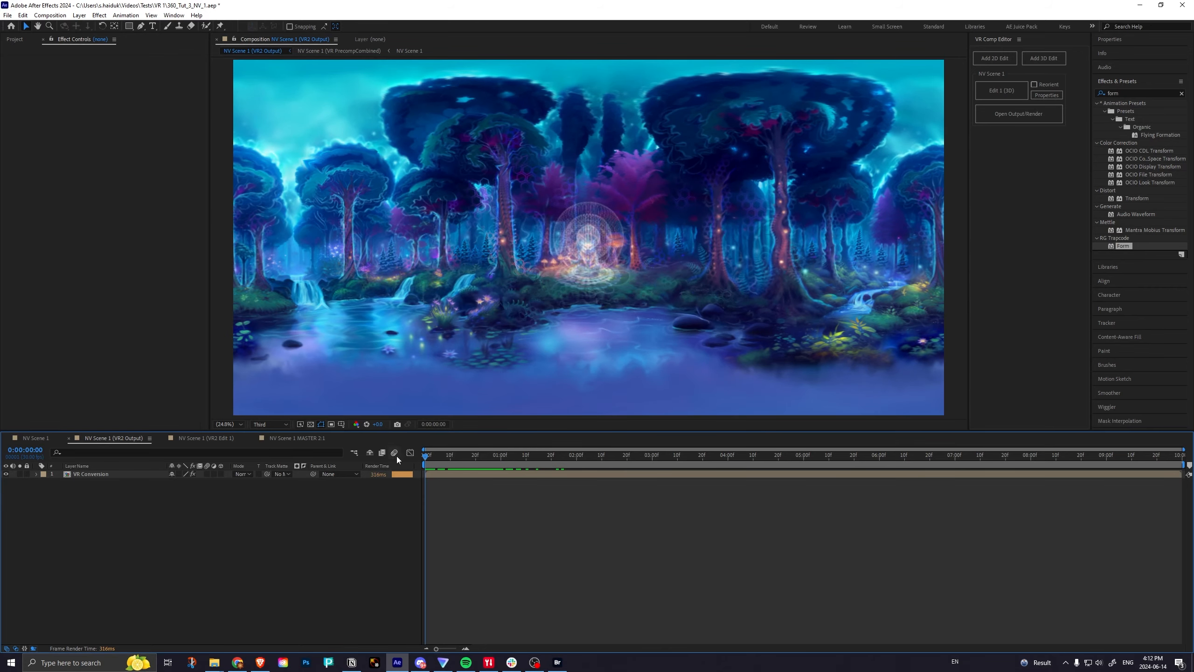
Add the NV Scene 1 (VR2 Output) comp above the PNG sequence in NV Scene 1 MASTER 2:1 and scrub to check it.
{"action": "left_click", "coordinate": [280, 438]}
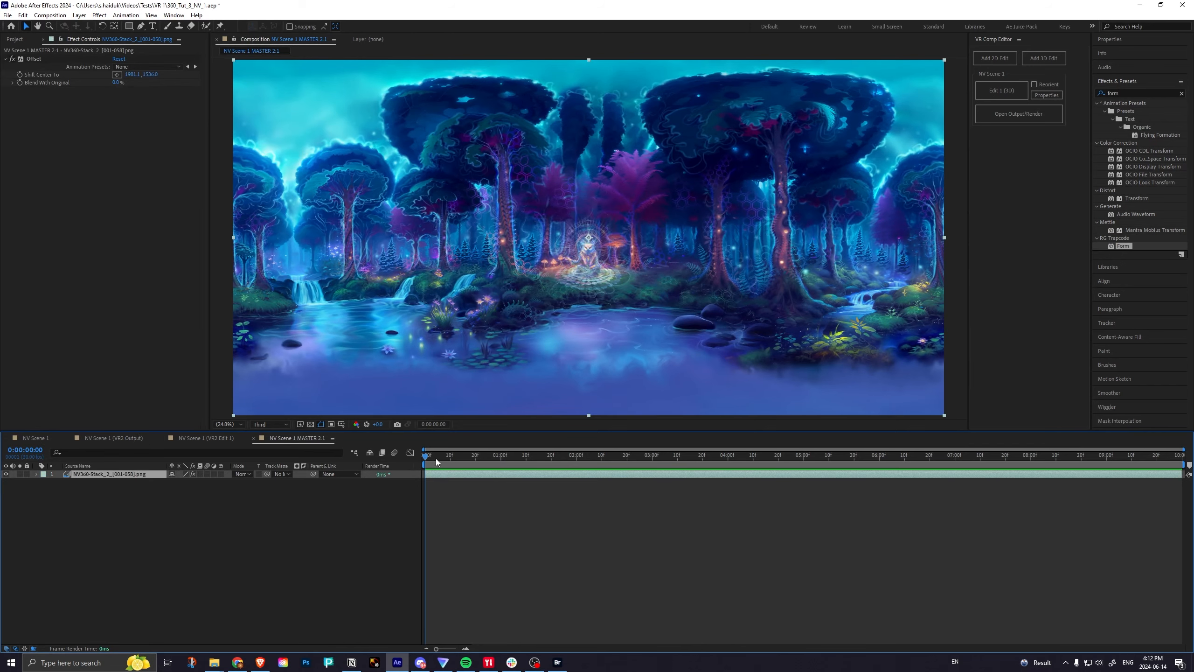
{"action": "mouse_move", "coordinate": [436, 459]}
{"action": "left_mouse_down"}
{"action": "mouse_move", "coordinate": [1063, 456]}
{"action": "mouse_move", "coordinate": [378, 463]}
{"action": "mouse_move", "coordinate": [700, 463]}
{"action": "mouse_move", "coordinate": [424, 465]}
{"action": "left_mouse_up"}
{"action": "left_click", "coordinate": [200, 440]}
{"action": "left_click", "coordinate": [301, 438]}
{"action": "left_click", "coordinate": [14, 40]}
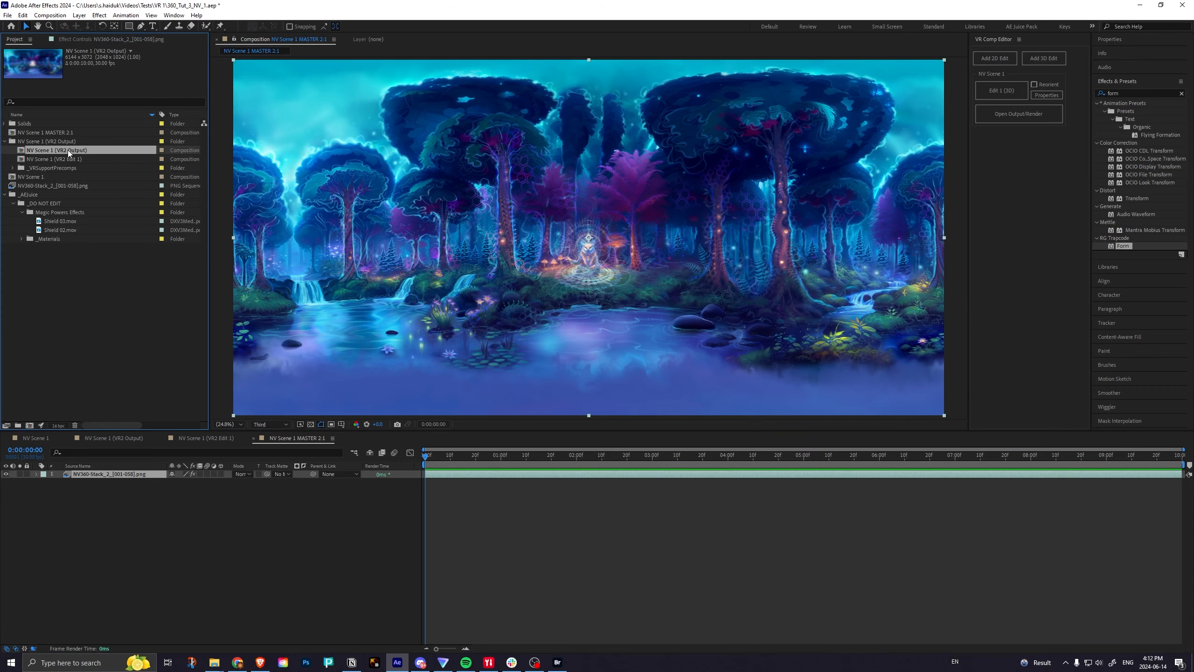
{"action": "left_click_drag", "start_coordinate": [65, 151], "coordinate": [86, 475]}
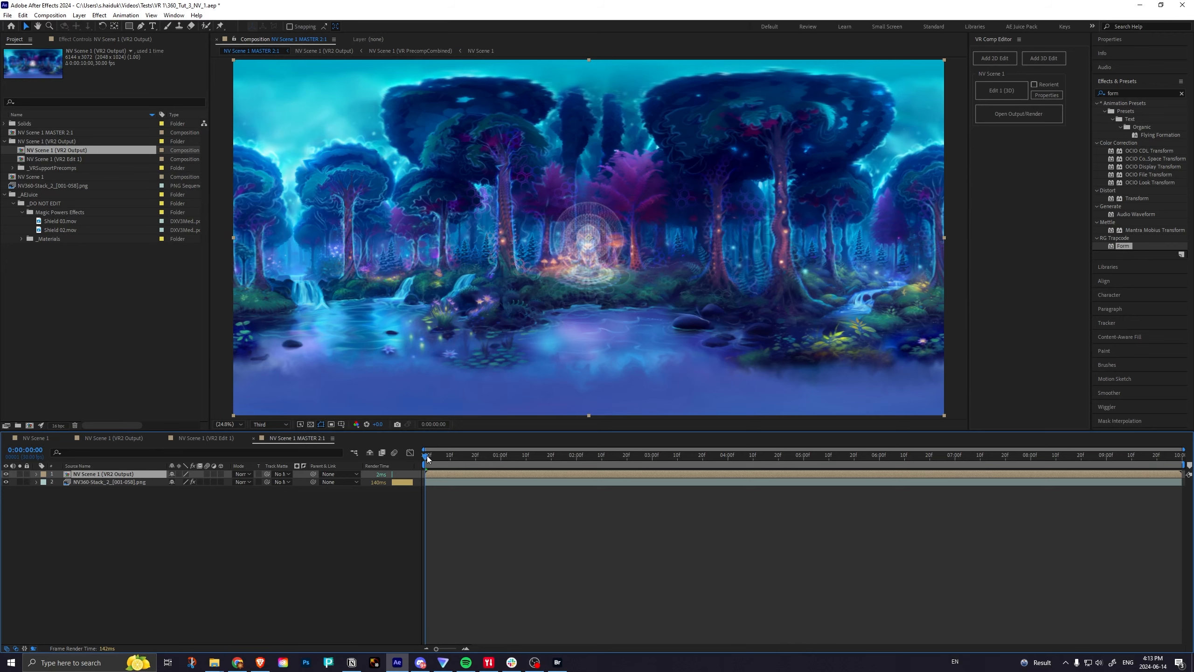
{"action": "mouse_move", "coordinate": [430, 458]}
{"action": "left_mouse_down"}
{"action": "mouse_move", "coordinate": [462, 460]}
{"action": "mouse_move", "coordinate": [415, 461]}
{"action": "left_mouse_up"}
Hide the PNG sequence layer in the NV Scene 1 comp and scrub the VR2 Output comp to check the effects alone.
{"action": "left_click", "coordinate": [40, 440]}
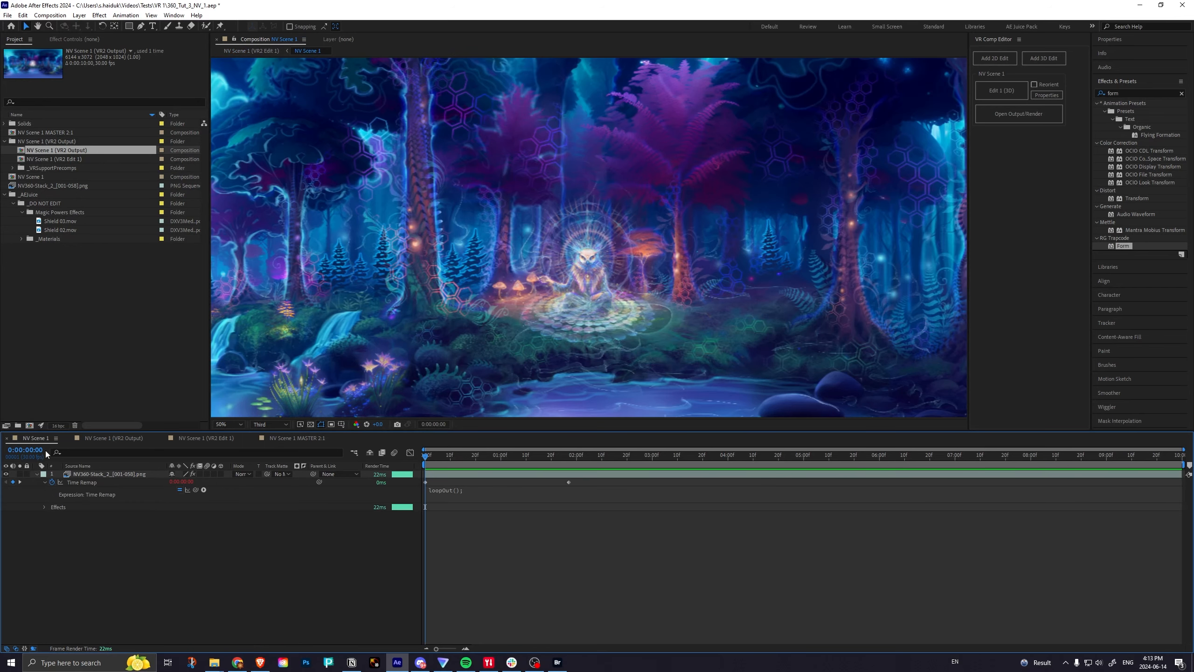
{"action": "left_click", "coordinate": [6, 474]}
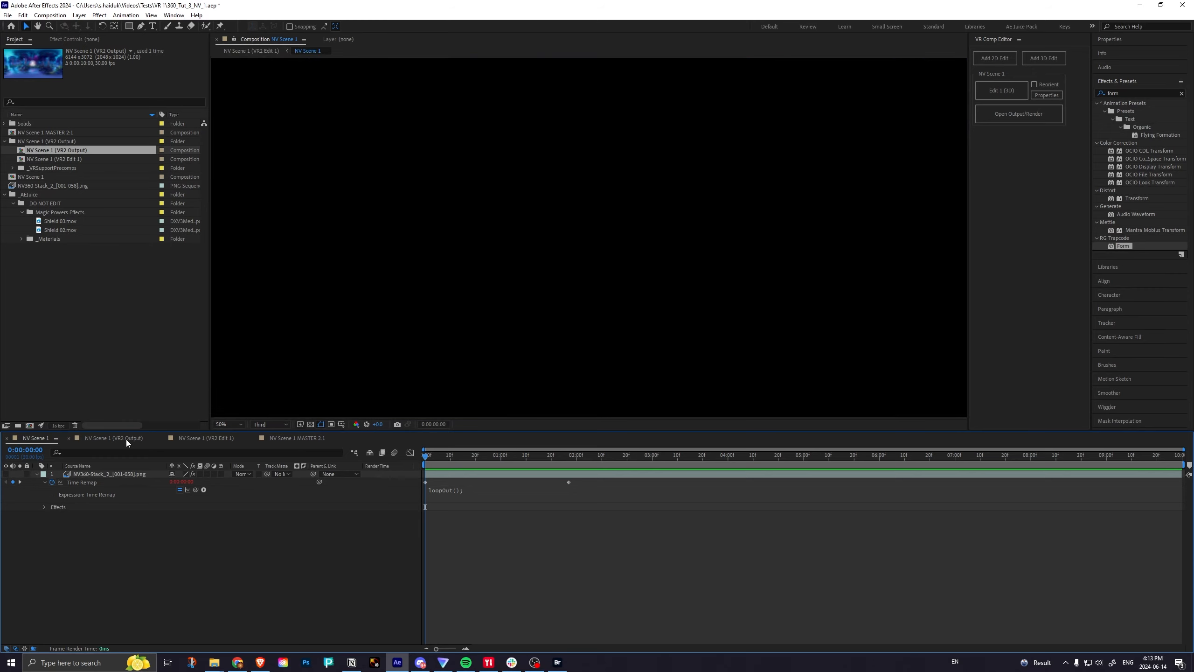
{"action": "left_click", "coordinate": [126, 439]}
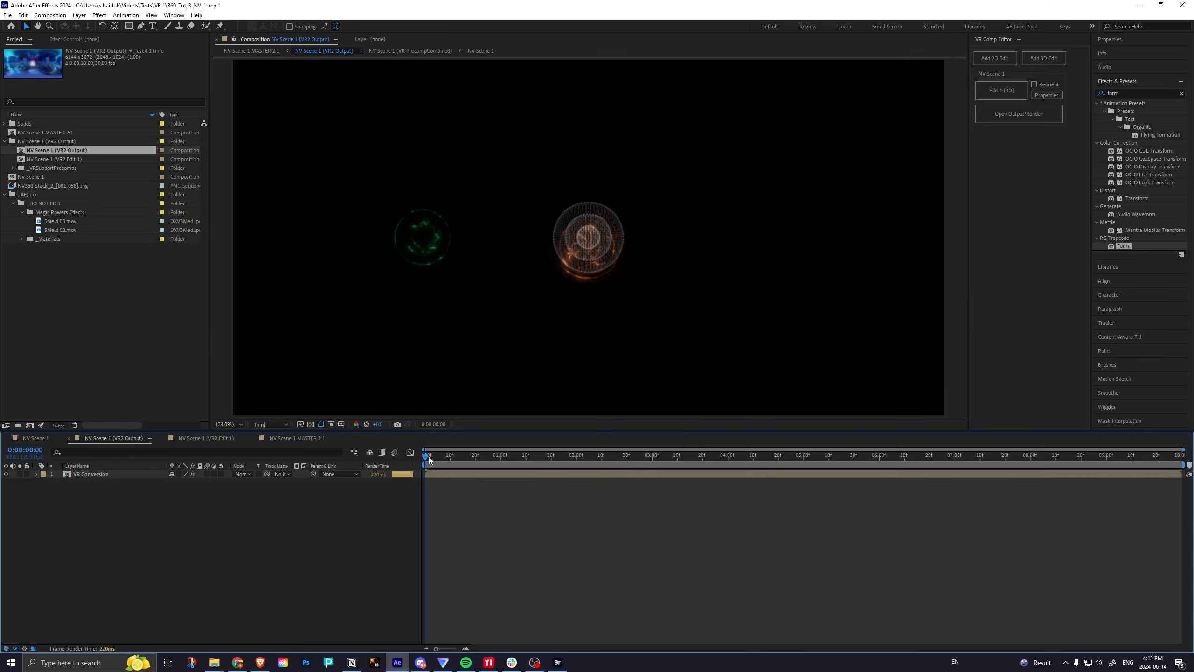
{"action": "mouse_move", "coordinate": [427, 456]}
{"action": "left_mouse_down"}
{"action": "mouse_move", "coordinate": [513, 451]}
{"action": "mouse_move", "coordinate": [408, 454]}
{"action": "left_mouse_up"}
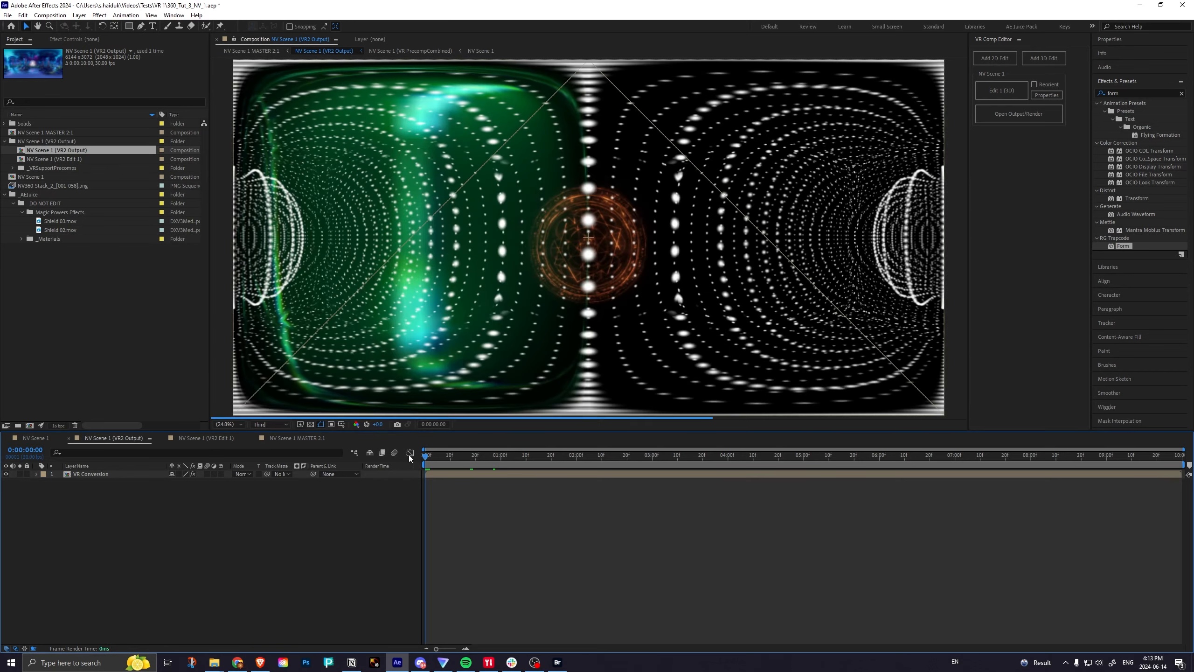
Set the VR2 Output layer's blending mode to Screen in NV Scene 1 MASTER 2:1, scrub the composite and save the project.
{"action": "left_click", "coordinate": [287, 438]}
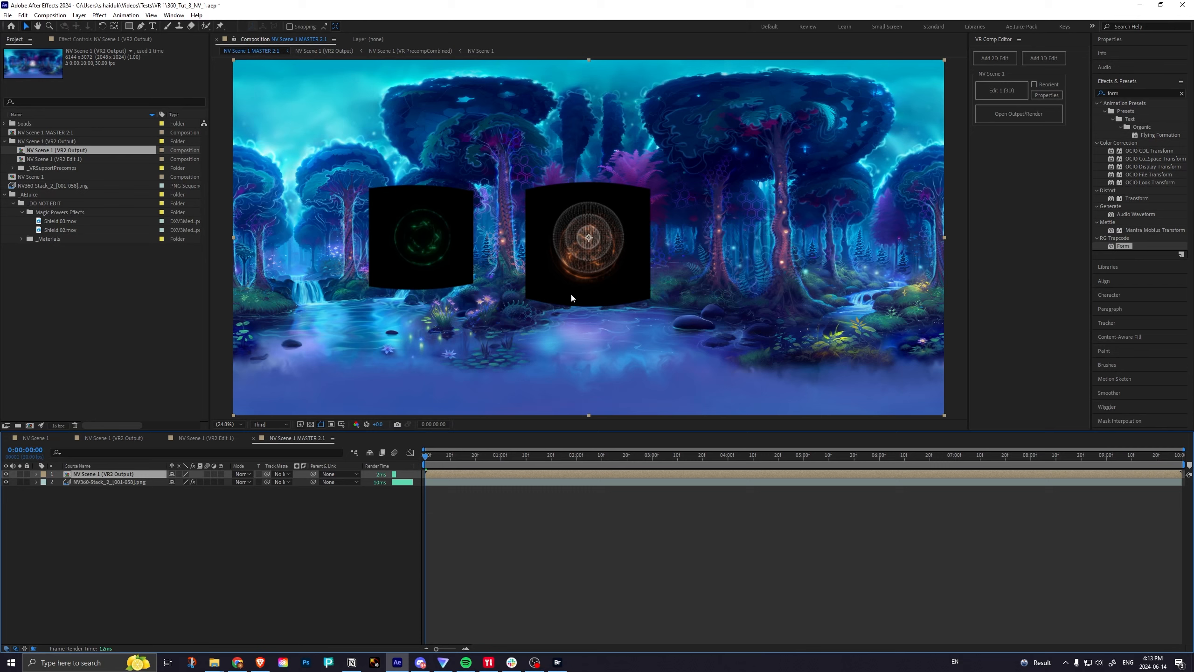
{"action": "left_click", "coordinate": [243, 473]}
{"action": "left_click", "coordinate": [256, 180]}
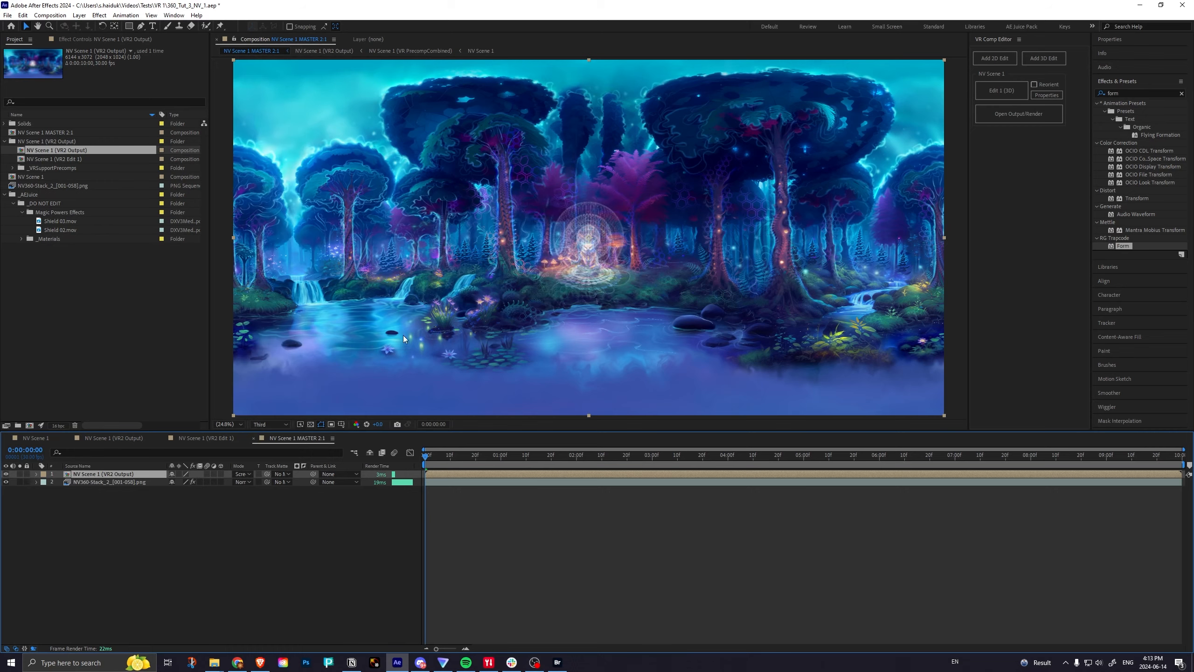
{"action": "mouse_move", "coordinate": [426, 457]}
{"action": "left_mouse_down"}
{"action": "mouse_move", "coordinate": [625, 455]}
{"action": "mouse_move", "coordinate": [424, 464]}
{"action": "left_mouse_up"}
{"action": "left_click_drag", "start_coordinate": [428, 459], "coordinate": [535, 459]}
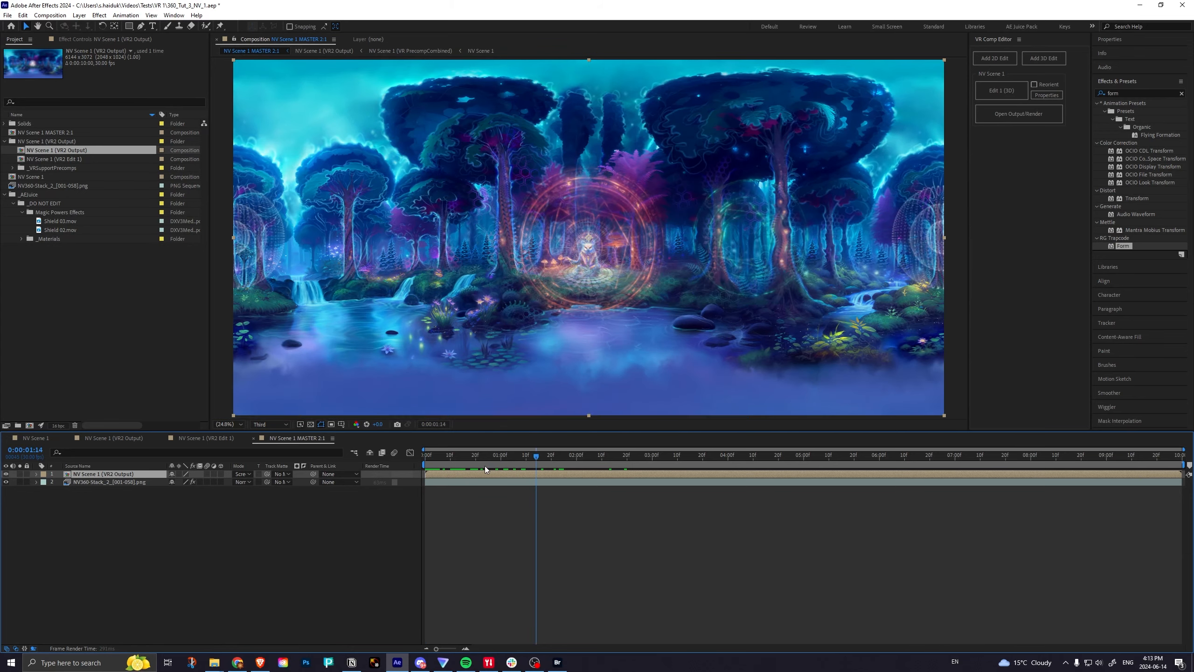
{"action": "left_click", "coordinate": [450, 465]}
{"action": "left_click_drag", "start_coordinate": [449, 465], "coordinate": [414, 464]}
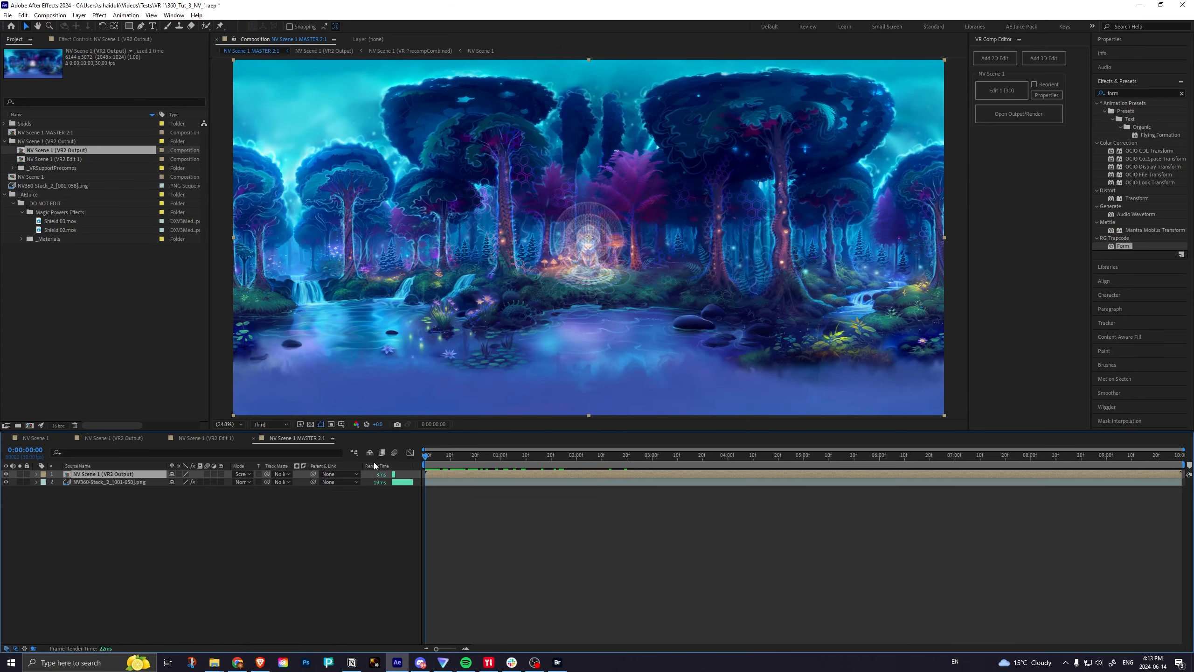
{"action": "key", "text": "ctrl+s"}
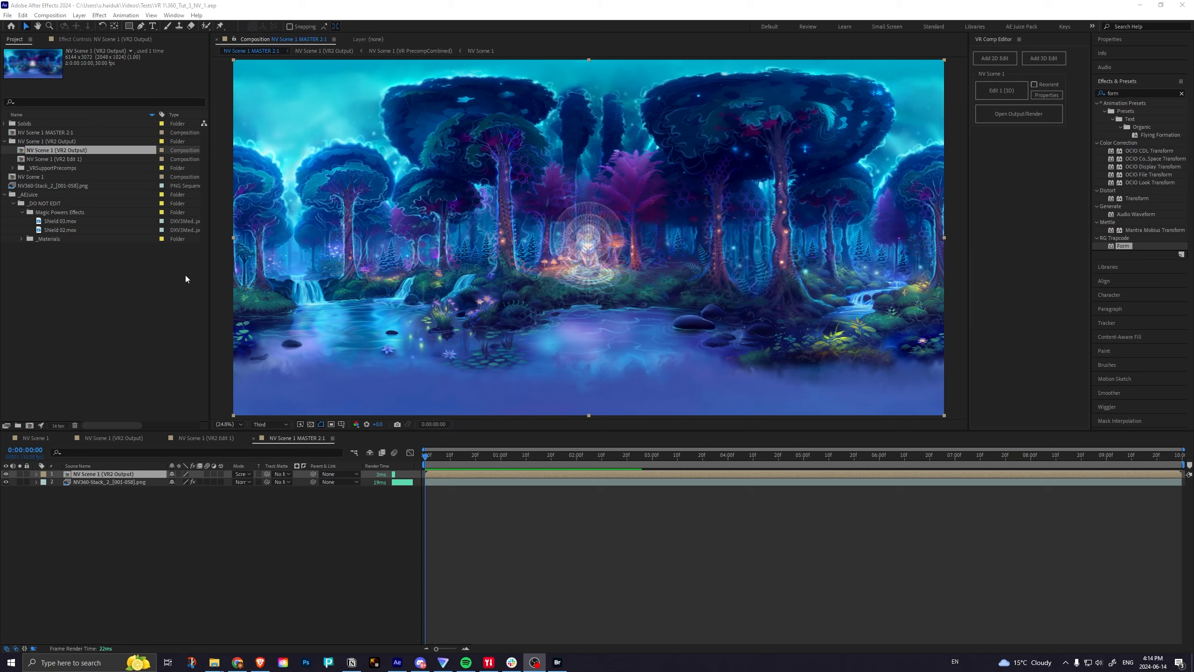
Create a new composition from NV Scene 1 MASTER 2:1, nesting it as the only layer.
{"action": "left_click", "coordinate": [258, 12]}
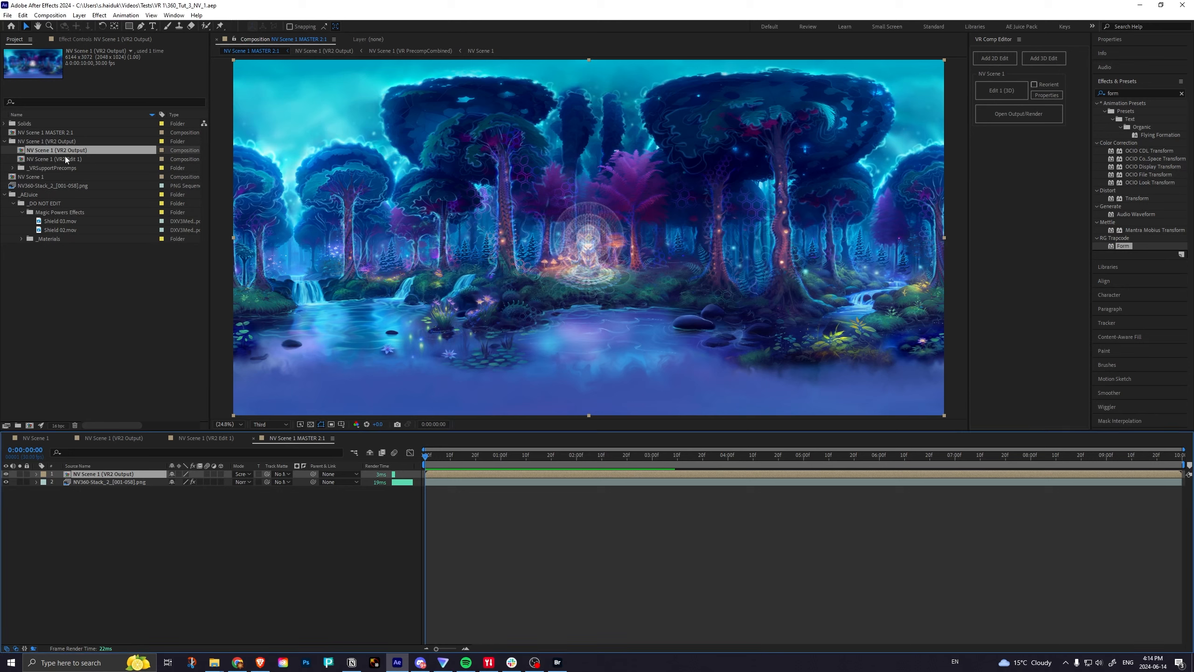
{"action": "left_click", "coordinate": [45, 133]}
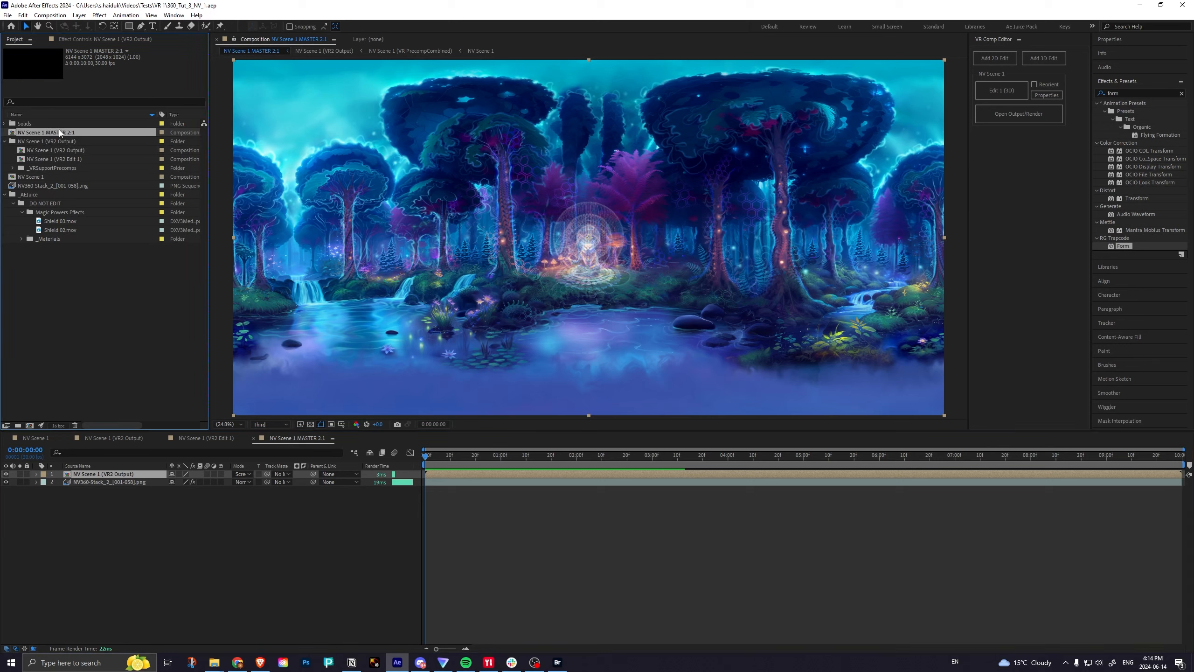
{"action": "left_click_drag", "start_coordinate": [40, 135], "coordinate": [29, 426]}
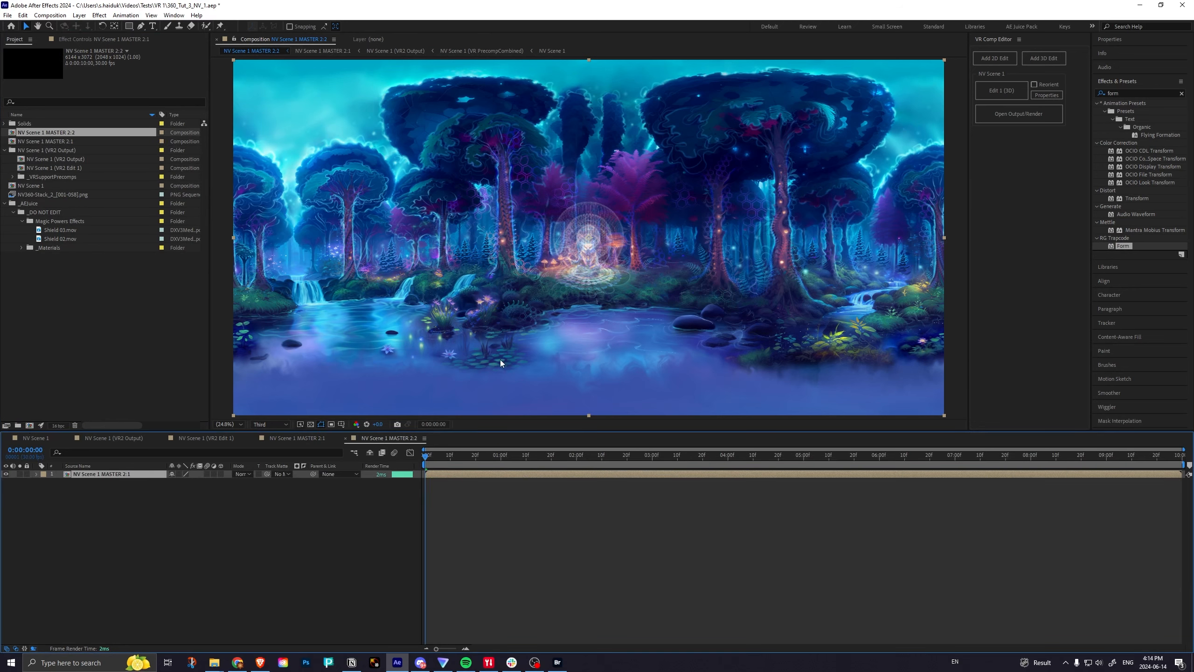
Search the effects for "vr co" and apply VR Converter to the nested MASTER 2:1 layer.
{"action": "left_click", "coordinate": [1095, 95]}
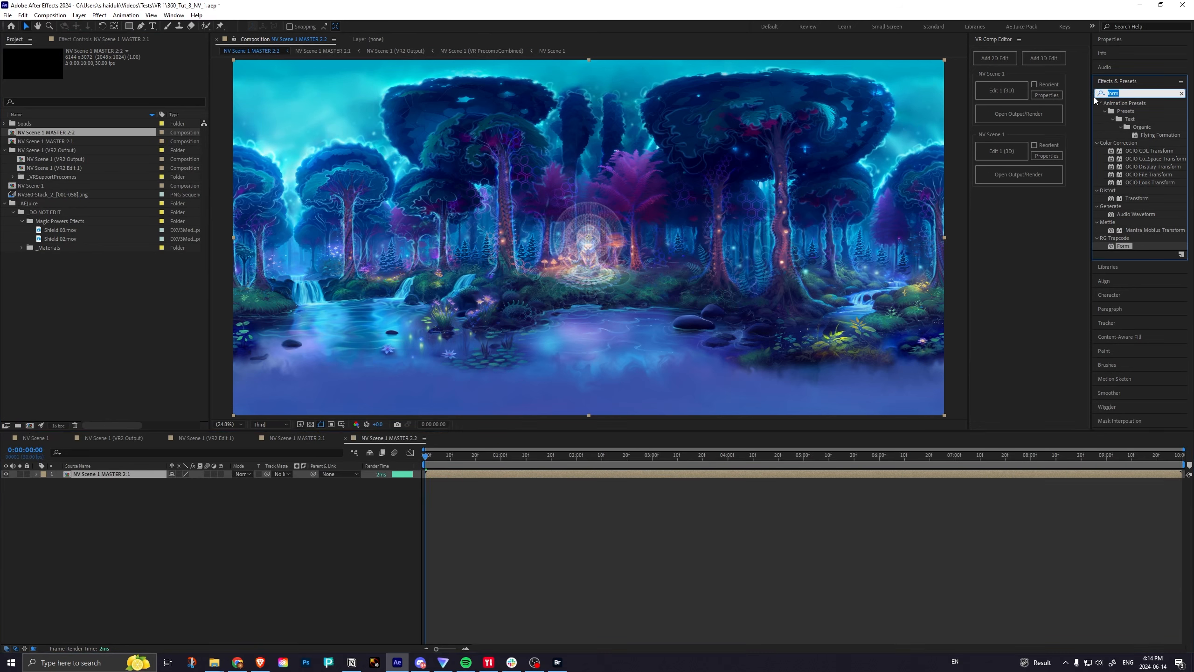
{"action": "type", "text": "vr co"}
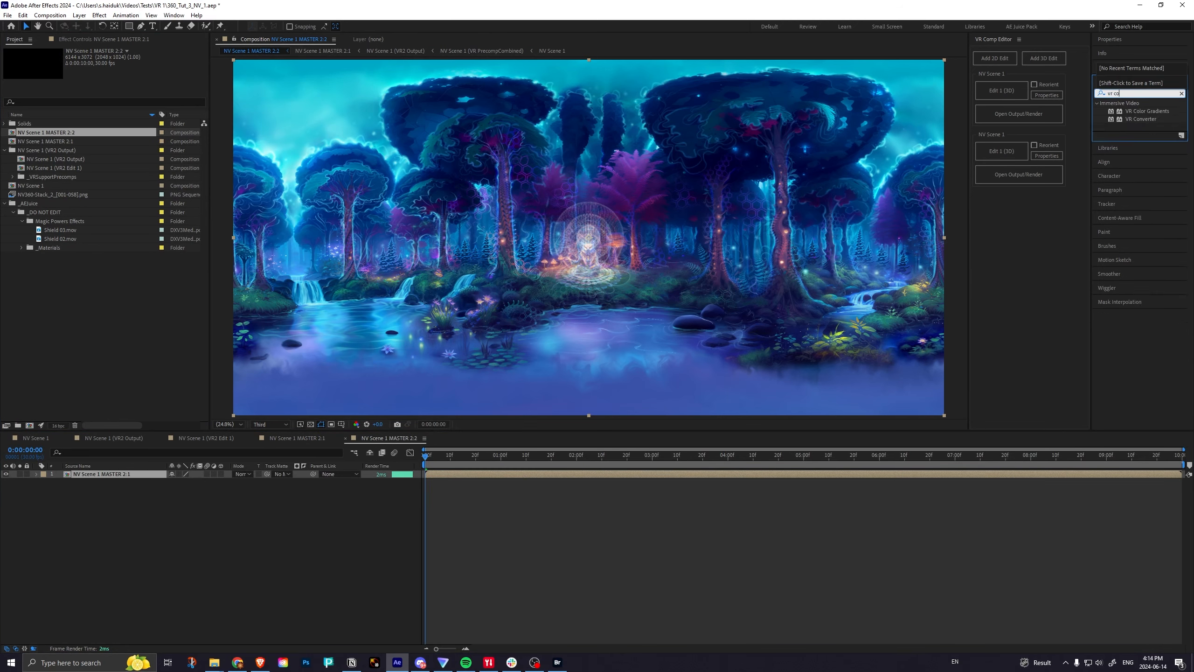
{"action": "left_click", "coordinate": [1126, 120]}
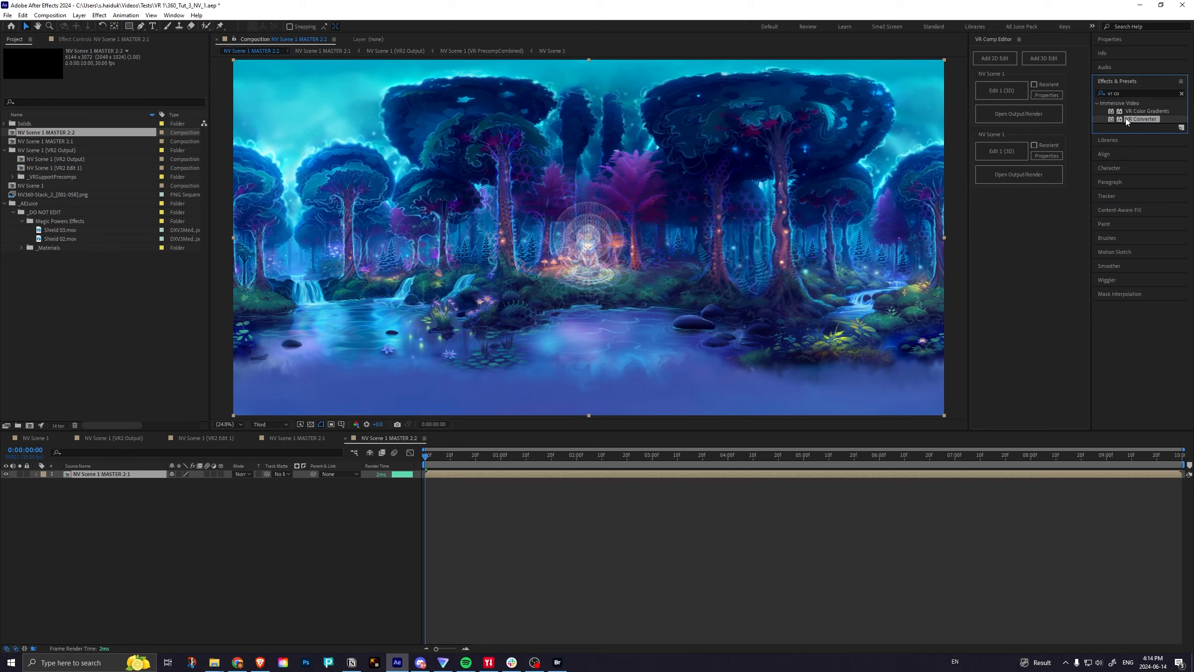
{"action": "double_click", "coordinate": [1124, 118]}
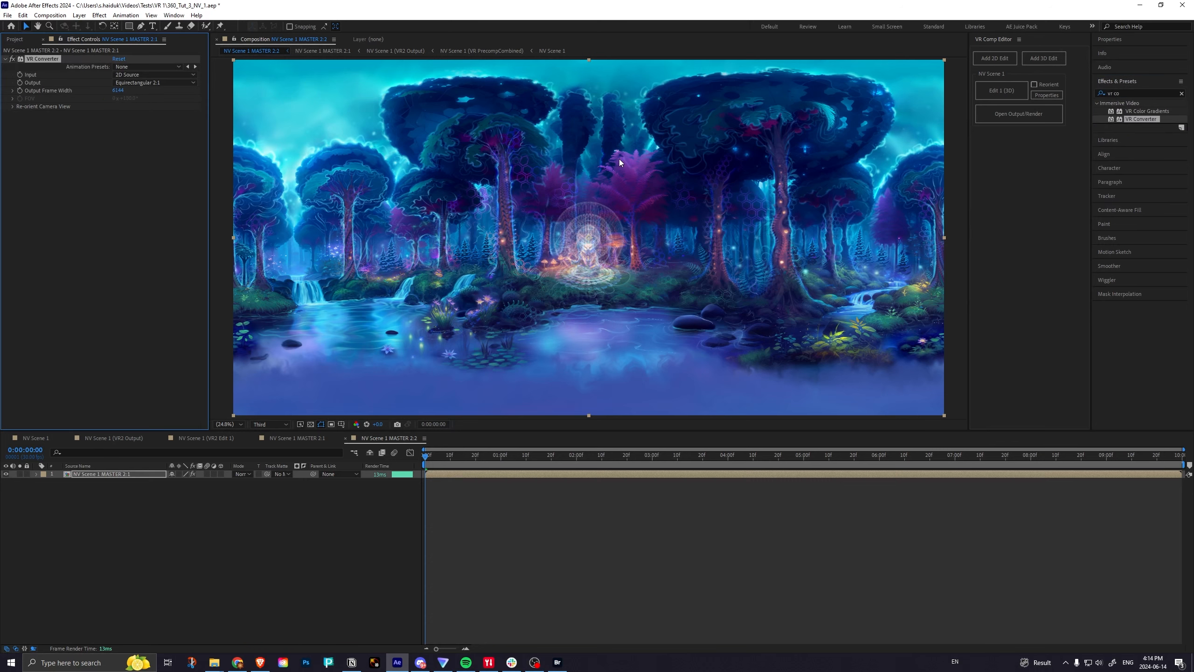
Set VR Converter's Input to Equirectangular 2:1 and its Output to Fisheye (FullDome).
{"action": "left_click", "coordinate": [144, 75]}
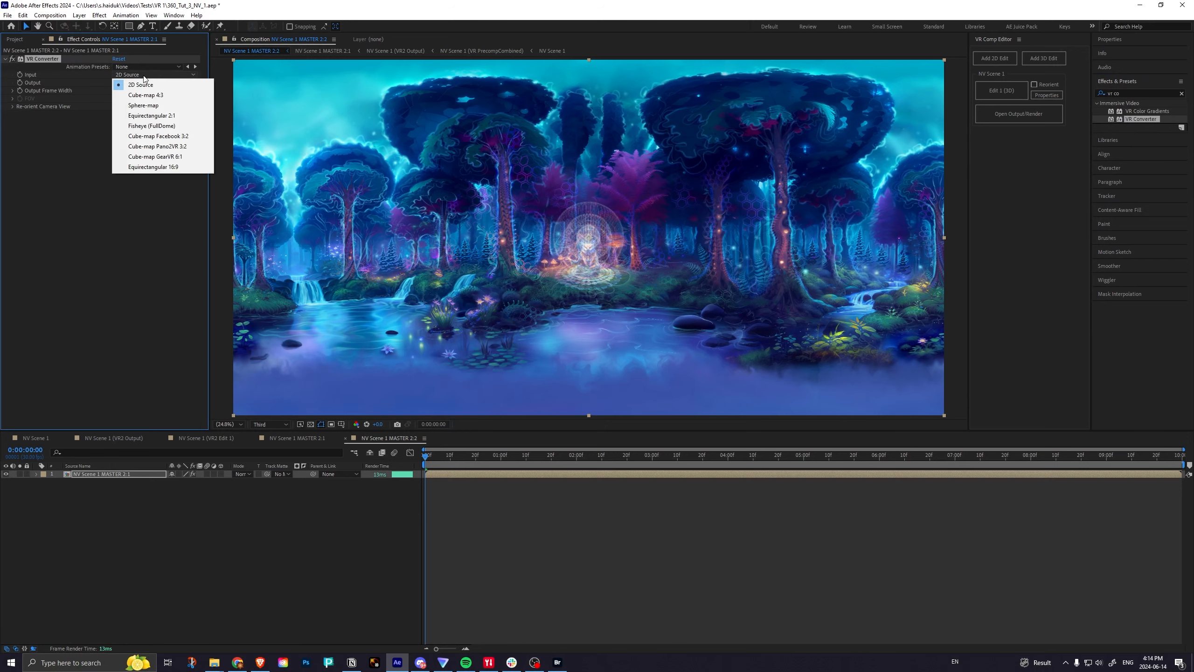
{"action": "left_click", "coordinate": [151, 115]}
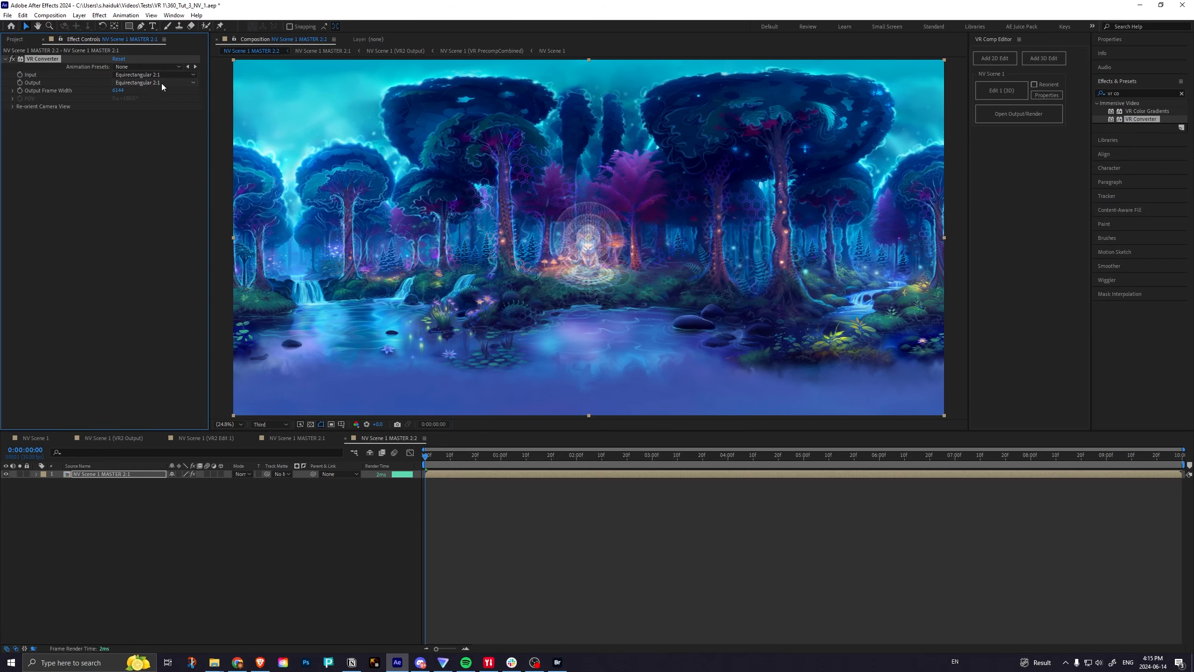
{"action": "left_click", "coordinate": [162, 83]}
{"action": "left_click", "coordinate": [156, 123]}
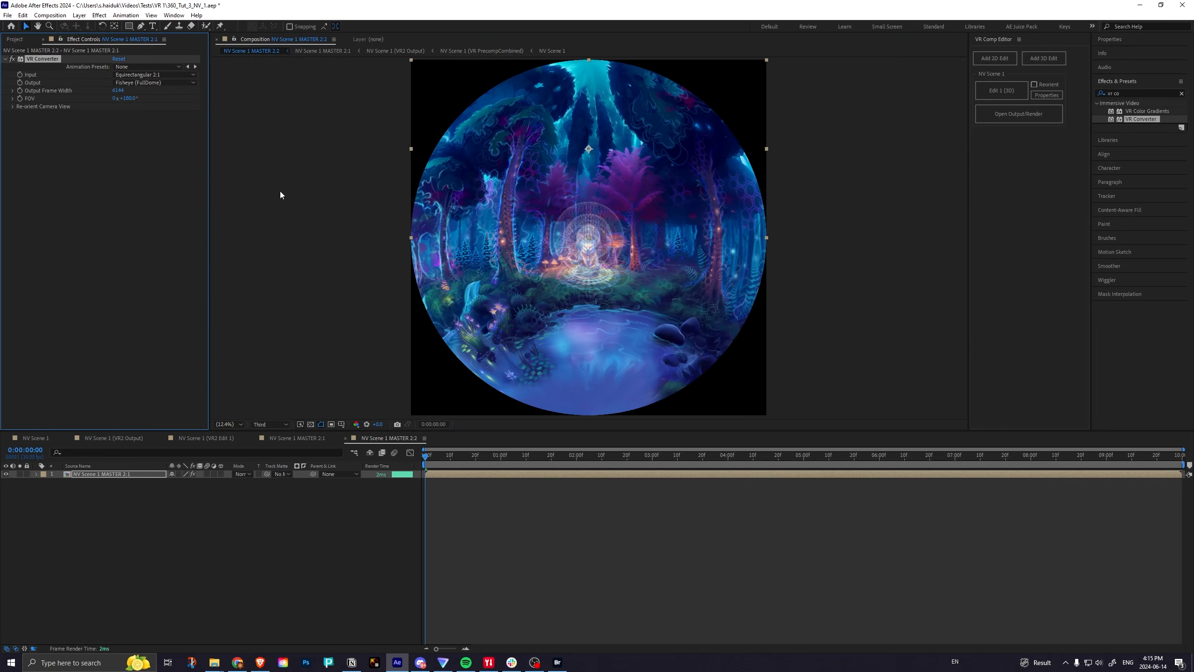
Expand VR Converter's settings and set the Tilt (X axis) to 90° to reorient the dome view.
{"action": "left_click", "coordinate": [12, 98]}
{"action": "left_click", "coordinate": [13, 91]}
{"action": "left_click", "coordinate": [12, 137]}
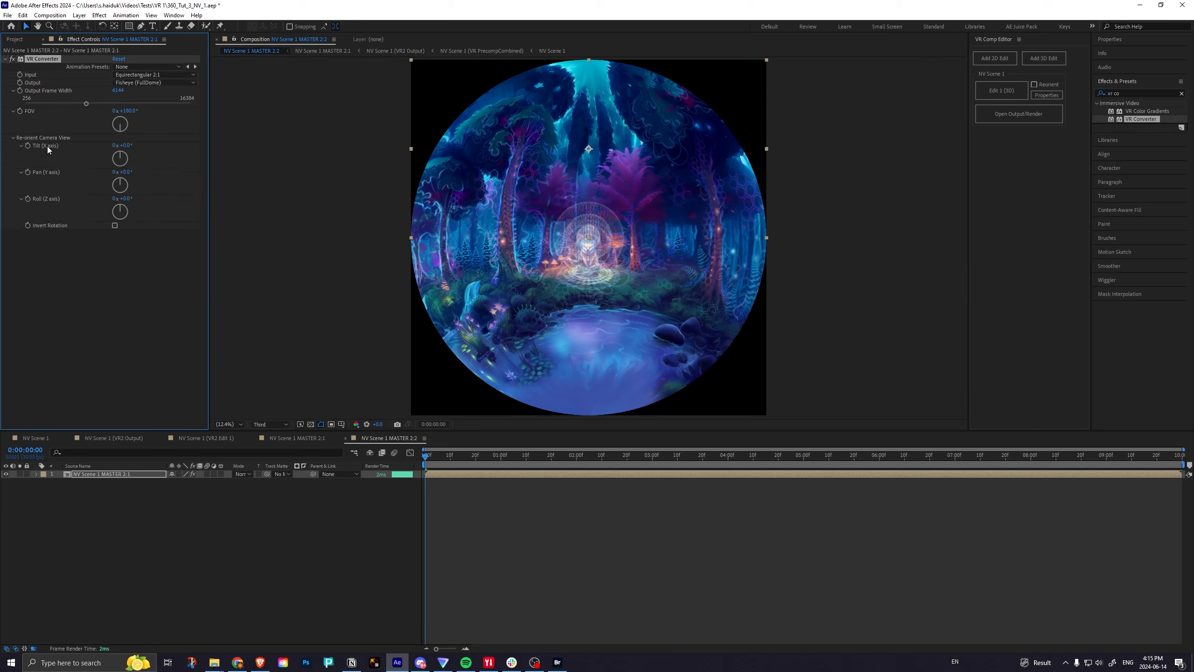
{"action": "left_click", "coordinate": [127, 145]}
{"action": "type", "text": "90"}
{"action": "key", "text": "Return"}
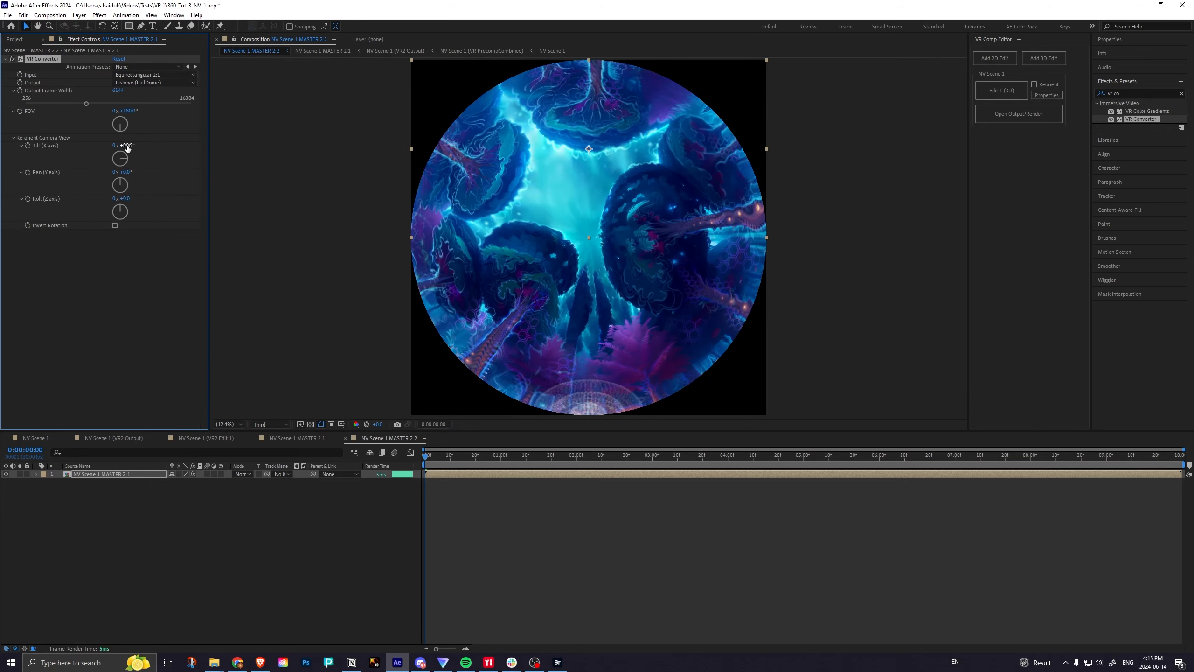
Set VR Converter's FOV to 226° and widen it further to about 258°.
{"action": "left_click", "coordinate": [133, 111]}
{"action": "type", "text": "226"}
{"action": "key", "text": "Return"}
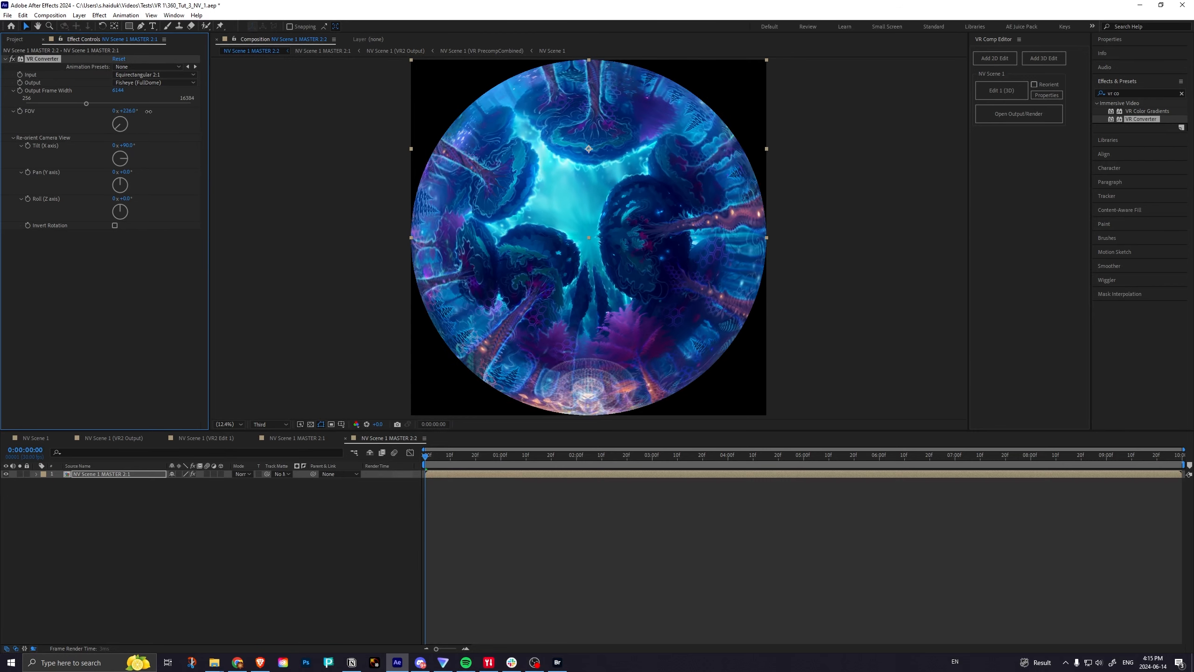
{"action": "mouse_move", "coordinate": [148, 111]}
{"action": "left_mouse_down"}
{"action": "mouse_move", "coordinate": [195, 110]}
{"action": "mouse_move", "coordinate": [169, 117]}
{"action": "left_mouse_up"}
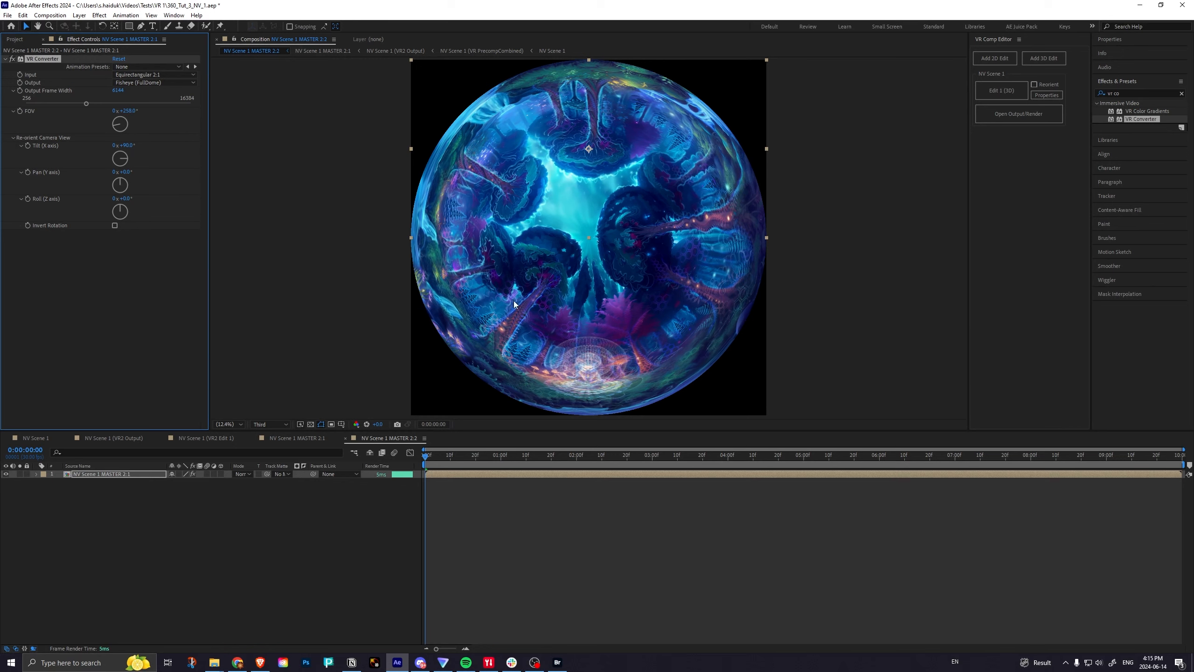
Preview and scrub the fulldome animation, return to the start and save the project.
{"action": "key", "text": "space"}
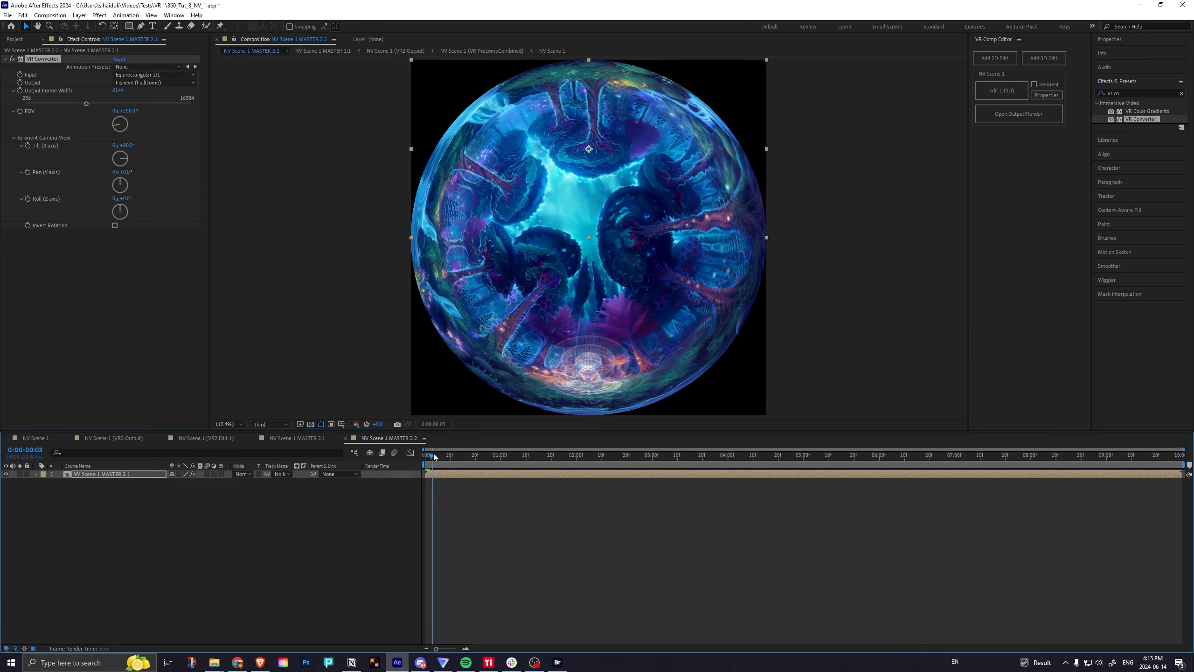
{"action": "left_click_drag", "start_coordinate": [470, 454], "coordinate": [363, 459]}
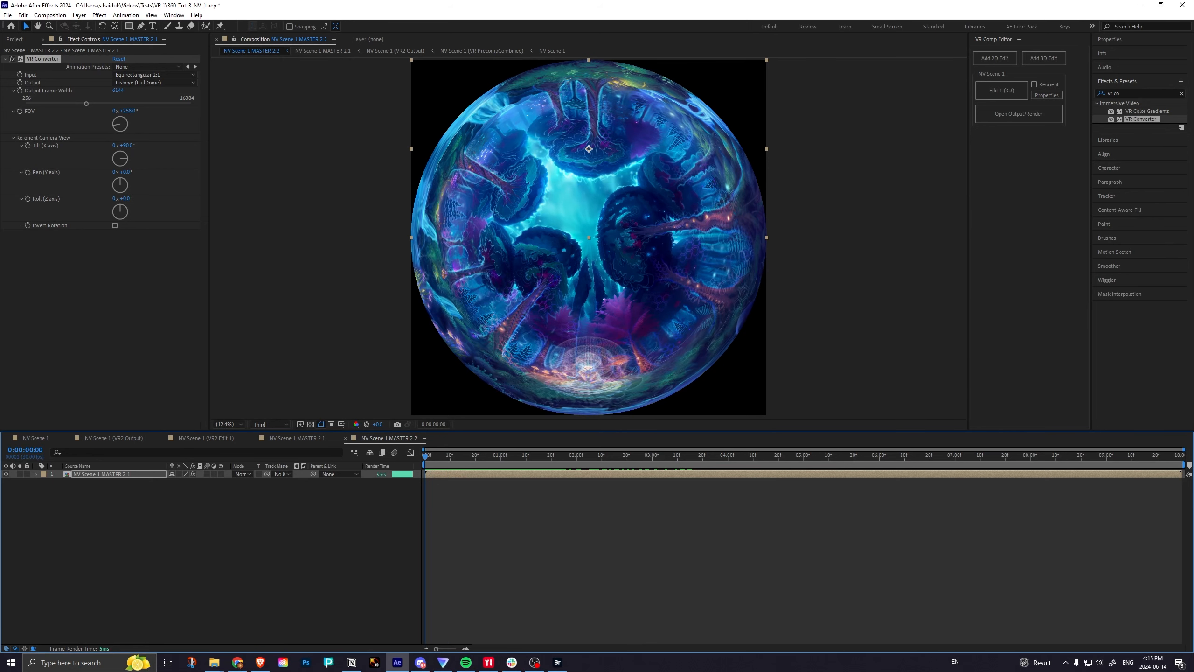
{"action": "key", "text": "ctrl+s"}
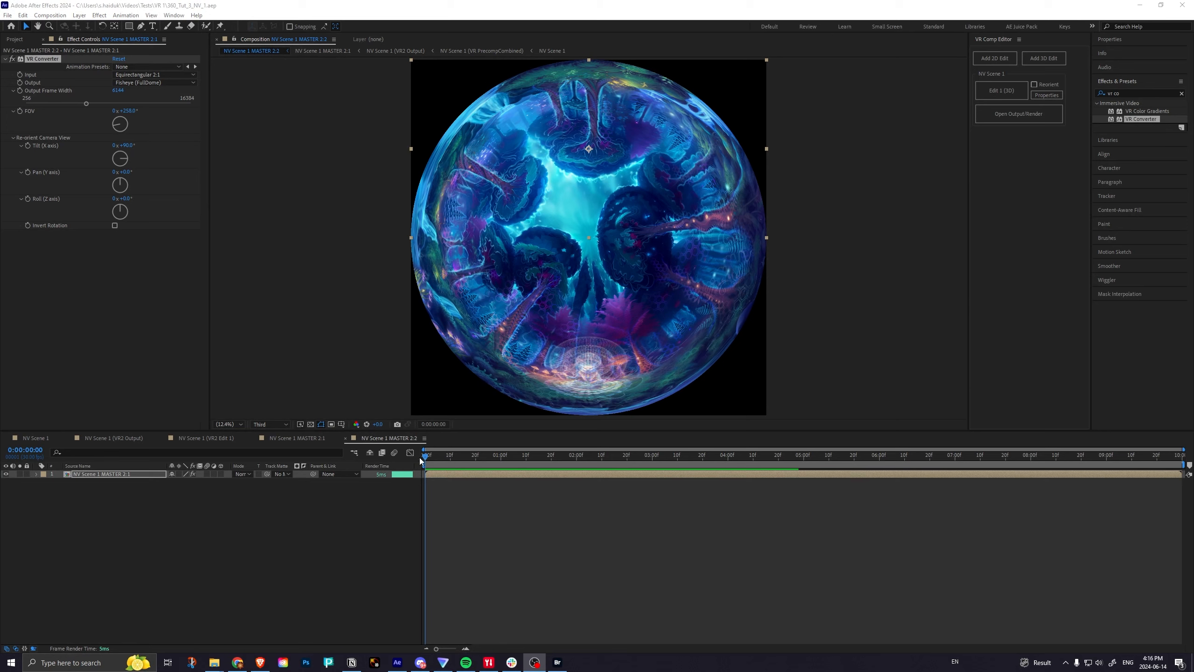
{"action": "left_click_drag", "start_coordinate": [453, 457], "coordinate": [423, 459]}
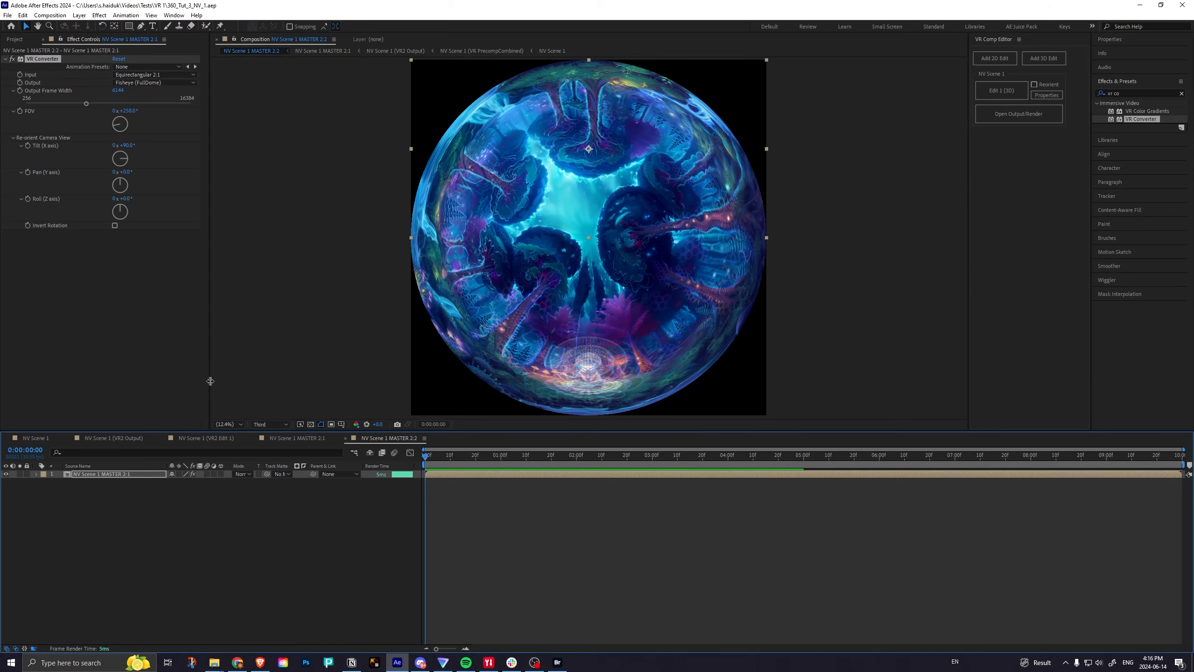
Open NV Scene 1 (VR2 Edit 1), collapse the Shield 03.mov and Shield 02.mov properties, and expand the NV Scene 1 layer.
{"action": "left_click", "coordinate": [210, 438]}
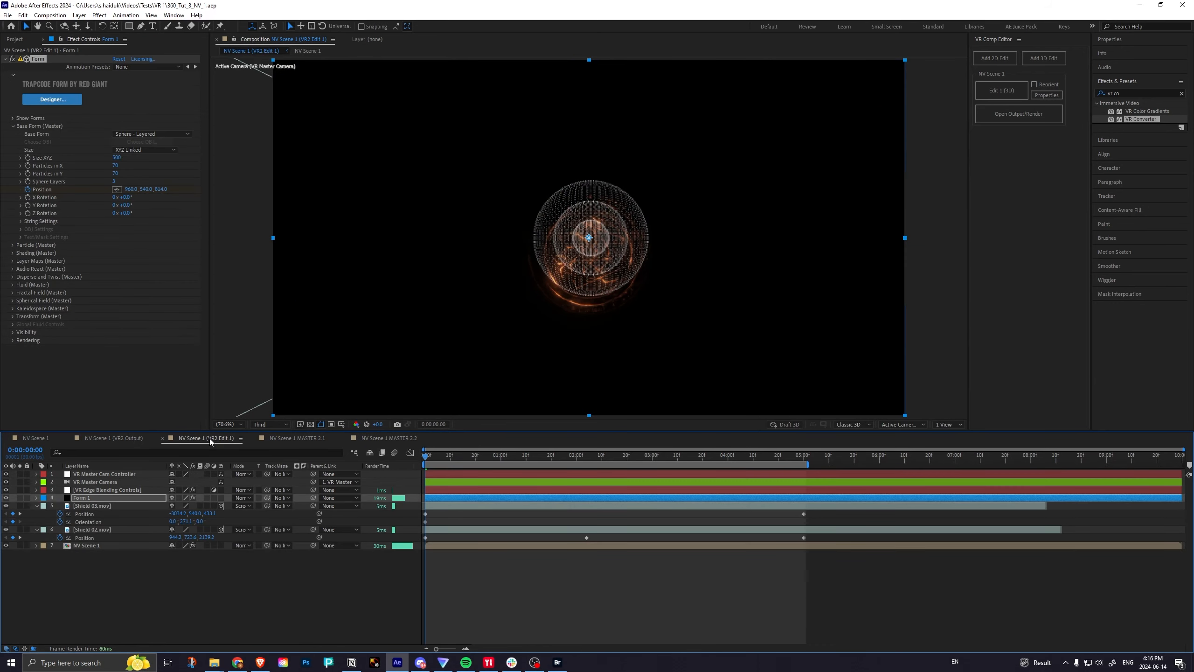
{"action": "left_click", "coordinate": [87, 506]}
{"action": "left_click", "coordinate": [36, 506]}
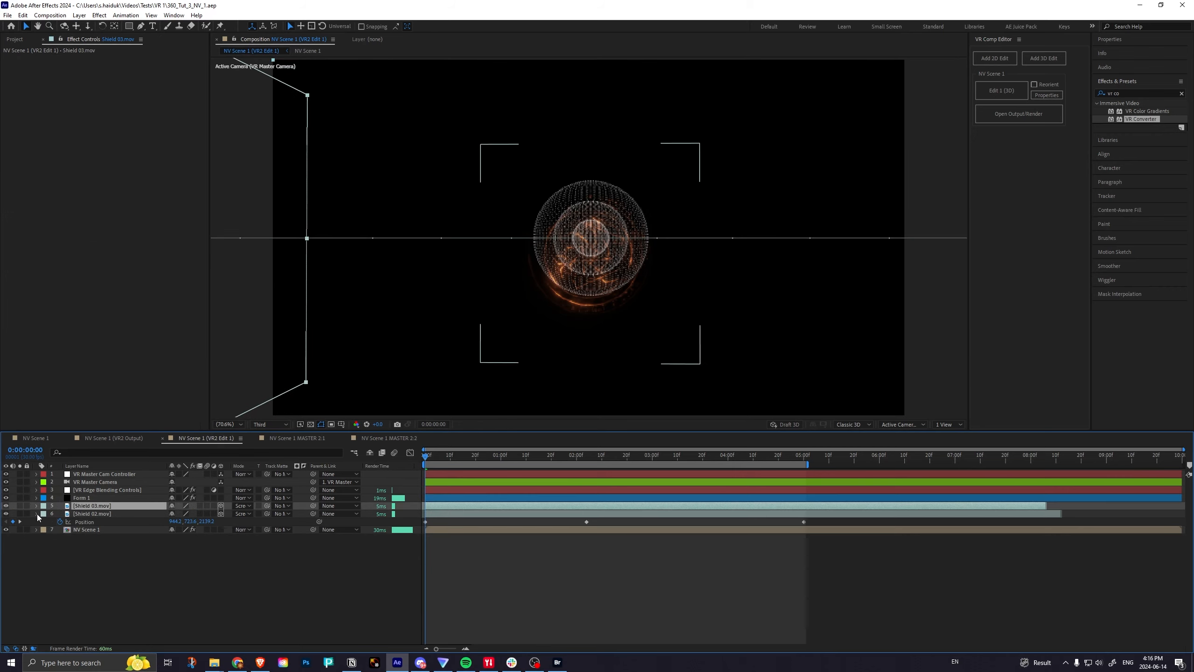
{"action": "left_click", "coordinate": [37, 513]}
{"action": "left_click", "coordinate": [37, 520]}
{"action": "left_click", "coordinate": [106, 553]}
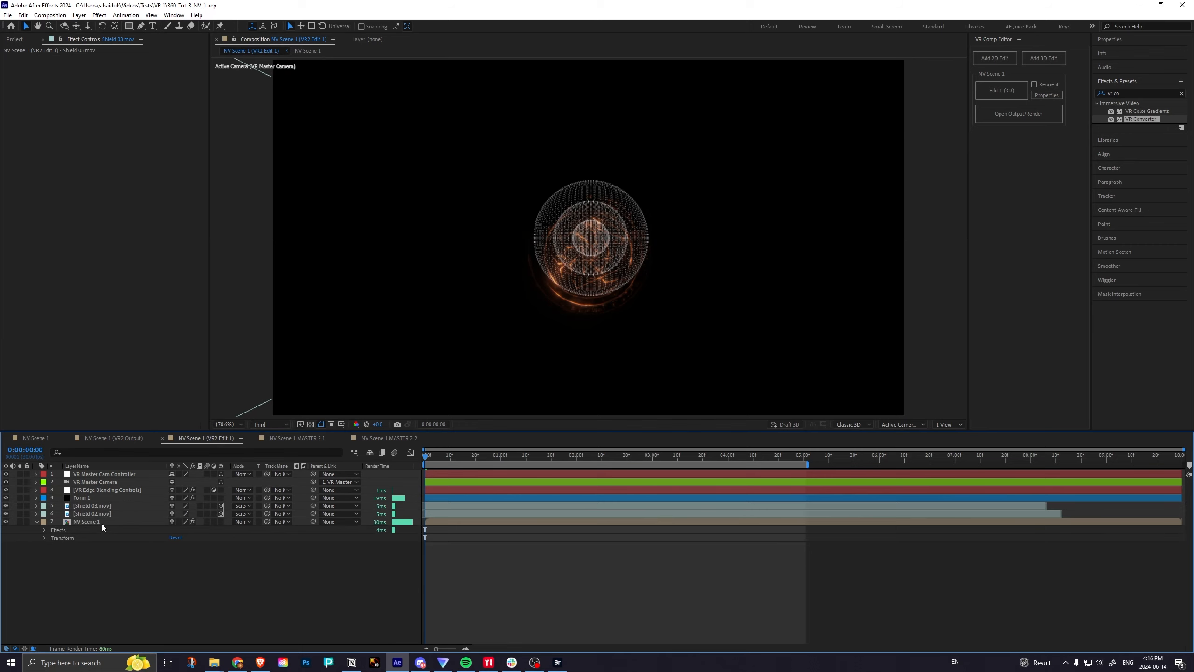
Select the NV Scene 1 layer to view its VR Sphere To Plane effect and check the VR Comp Editor script's availability.
{"action": "left_click", "coordinate": [102, 523]}
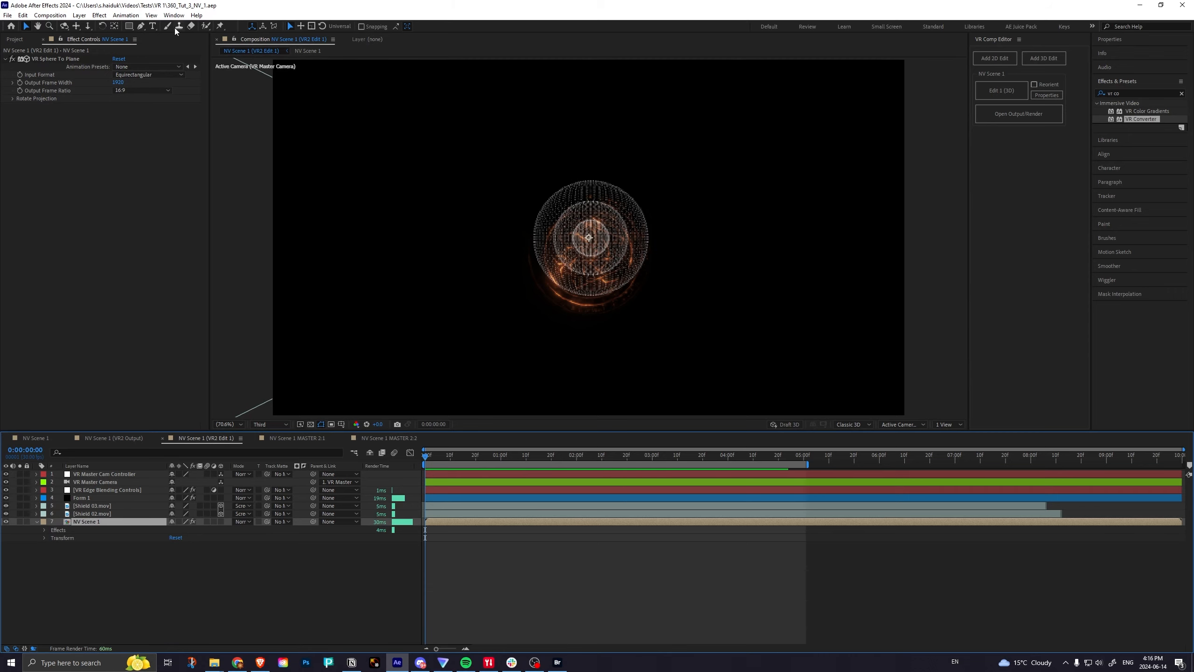
{"action": "left_click", "coordinate": [174, 15]}
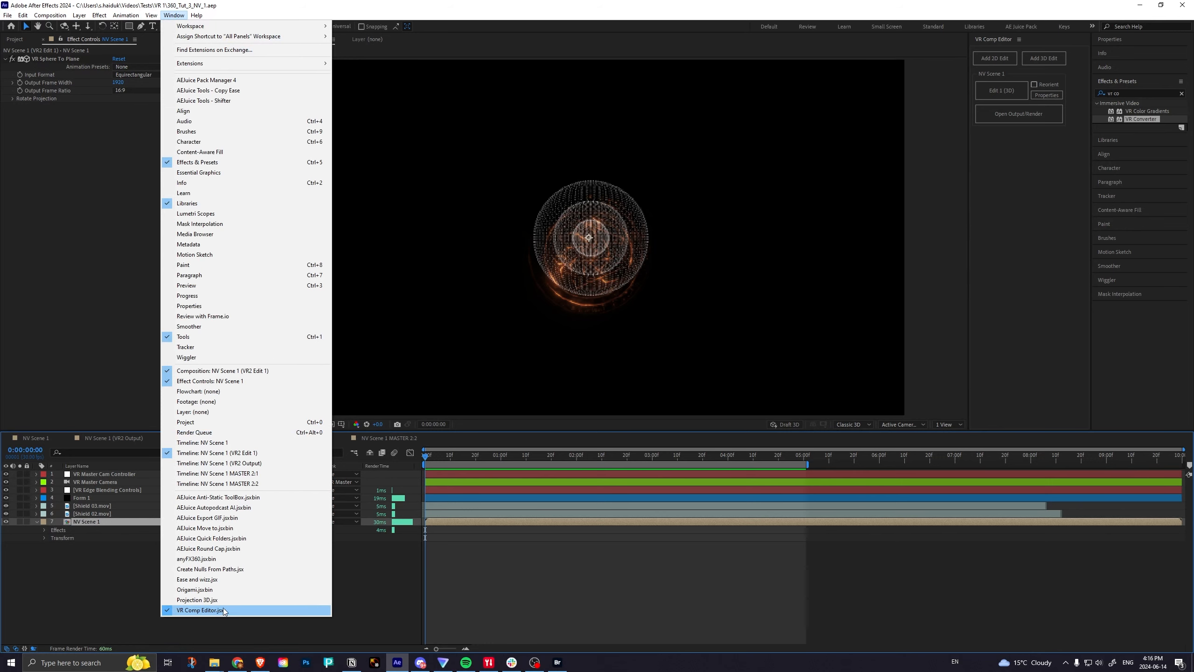
{"action": "left_click", "coordinate": [1036, 229]}
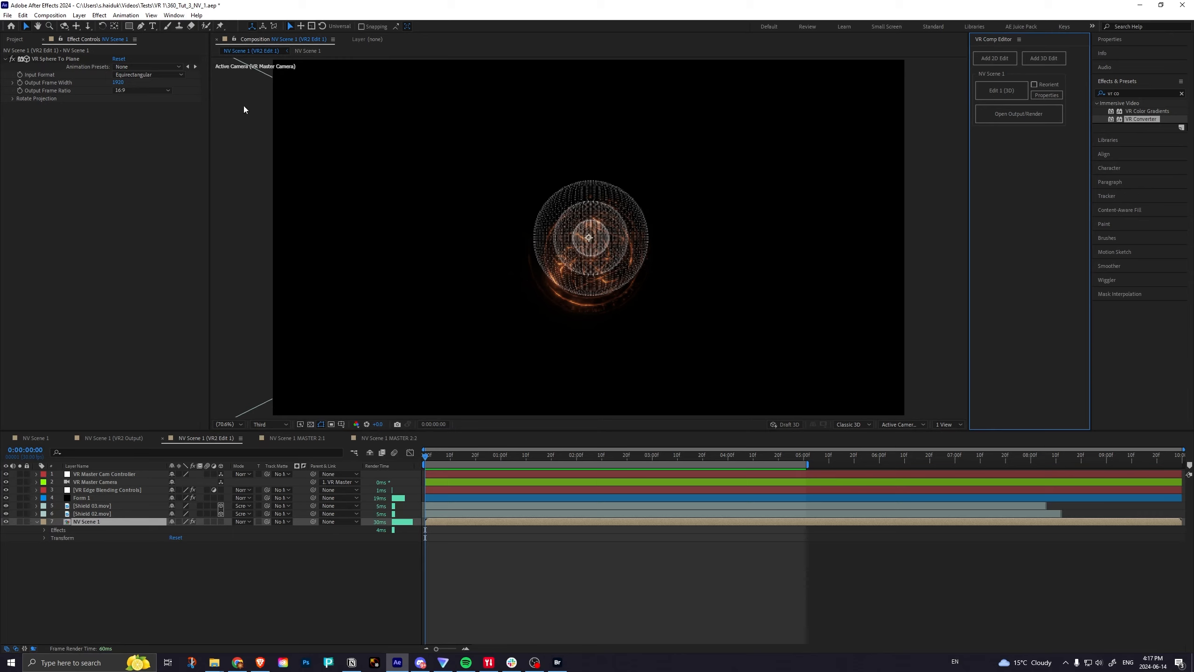
Start creating a VR environment with a new VR master and set its size to 2048x2048.
{"action": "left_click", "coordinate": [50, 16]}
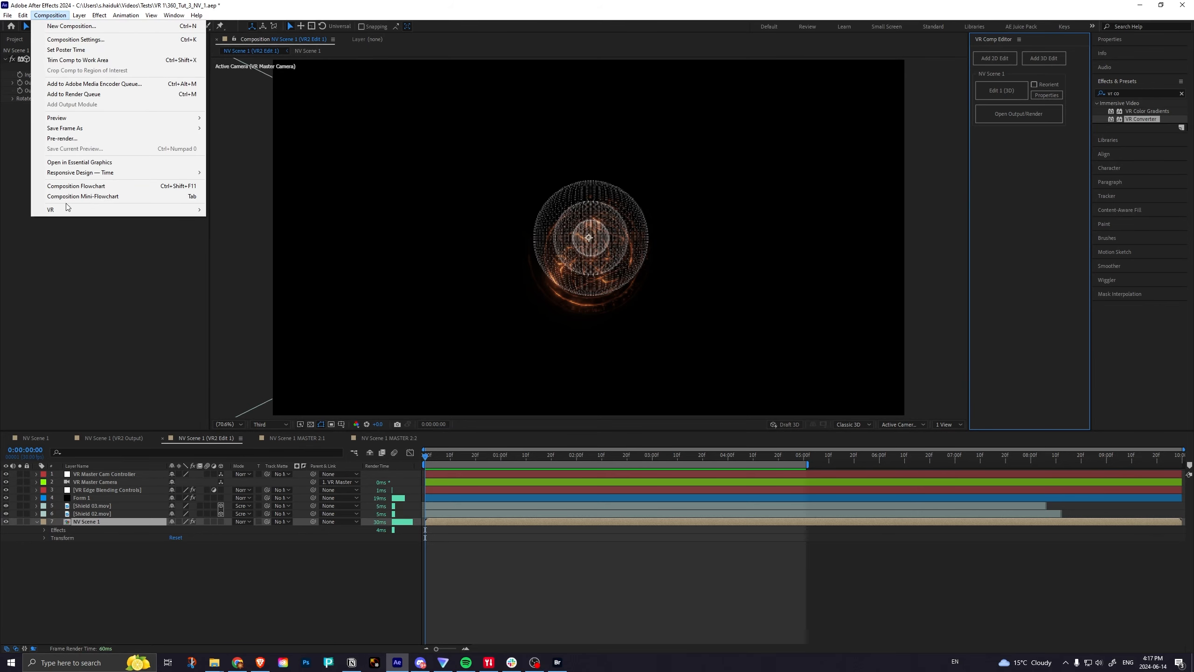
{"action": "mouse_move", "coordinate": [66, 210]}
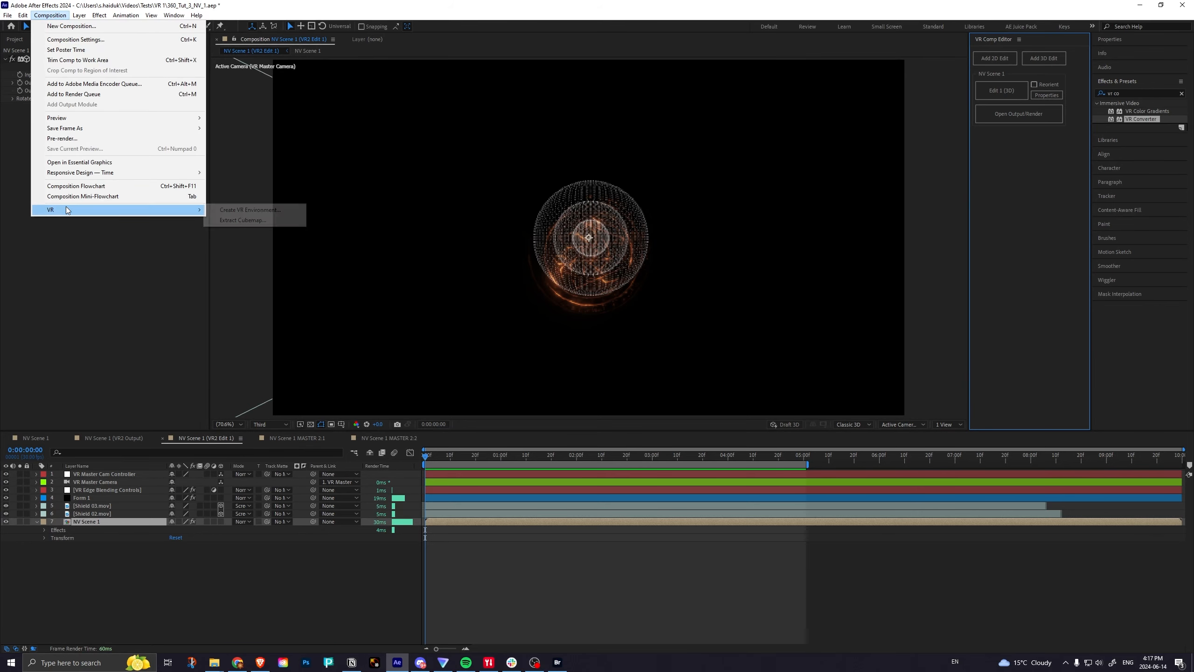
{"action": "left_click", "coordinate": [238, 210]}
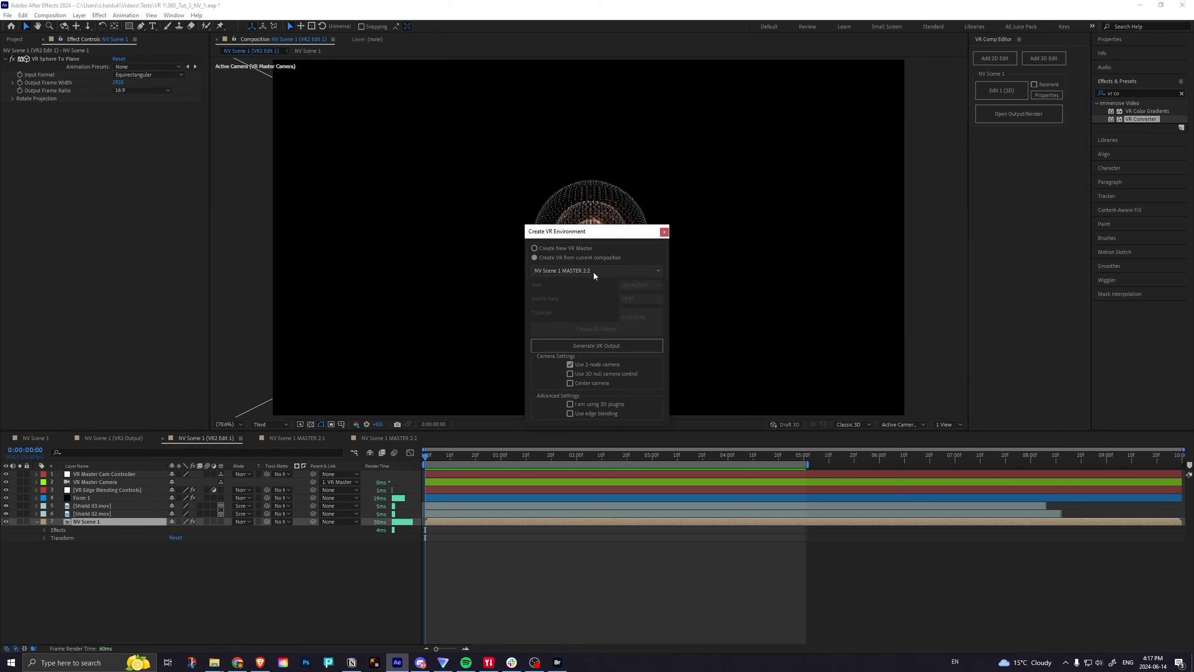
{"action": "left_click", "coordinate": [556, 247]}
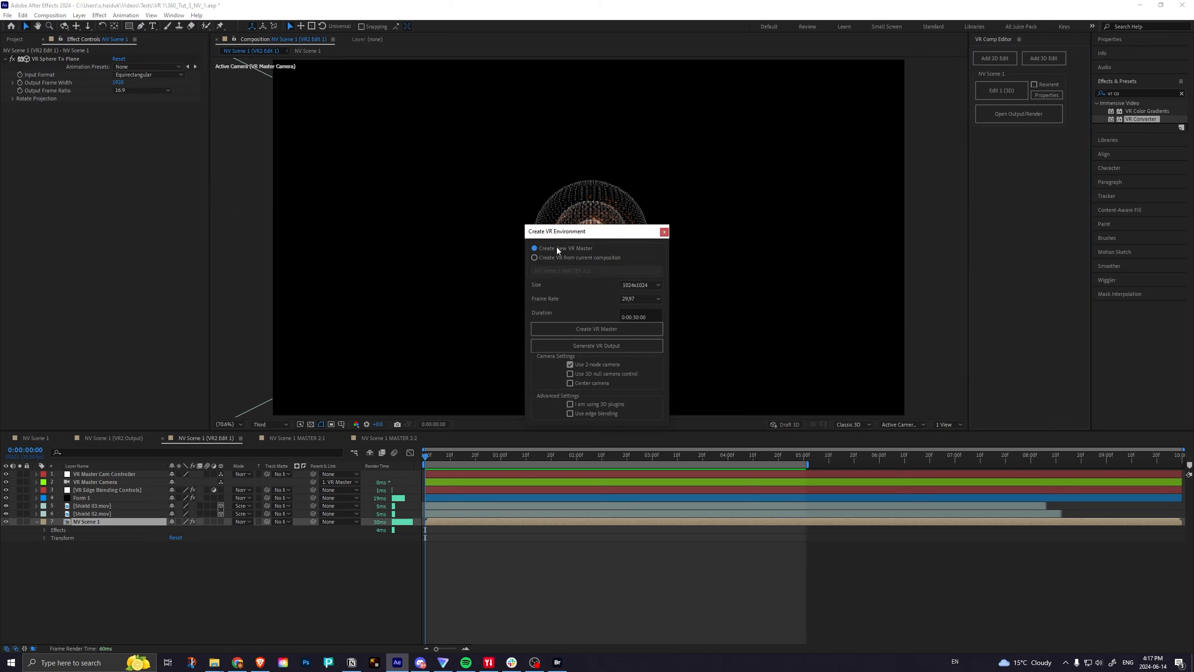
{"action": "left_click", "coordinate": [651, 286]}
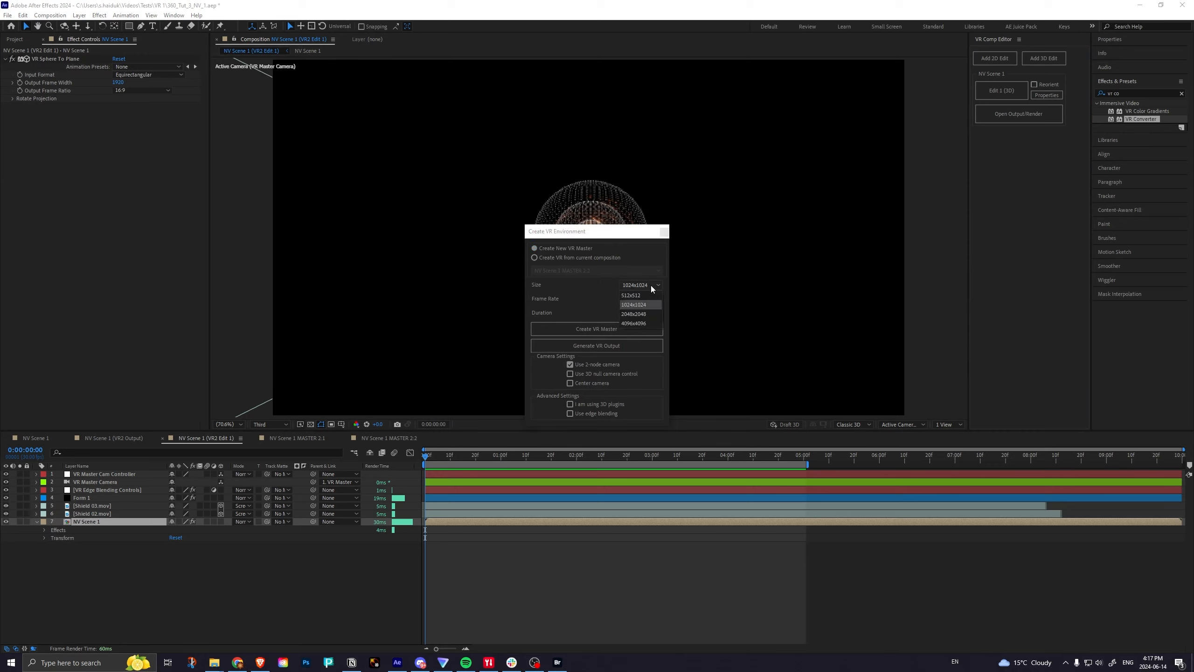
{"action": "left_click", "coordinate": [638, 314]}
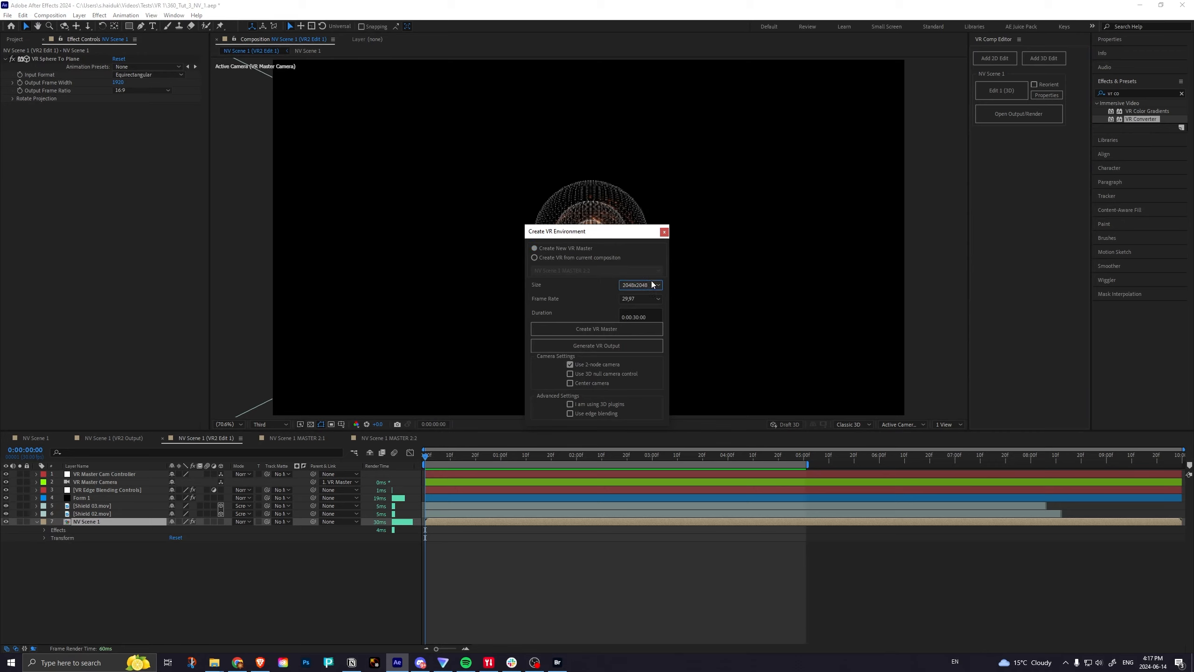
{"action": "left_click_drag", "start_coordinate": [609, 235], "coordinate": [591, 203]}
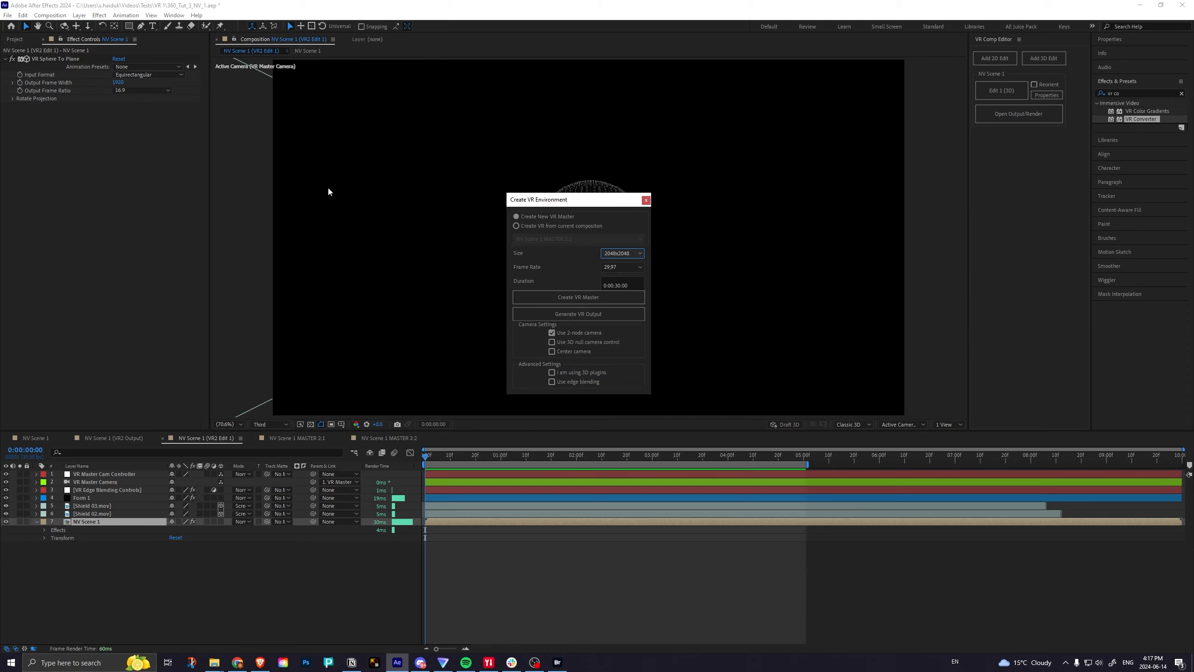
{"action": "left_click_drag", "start_coordinate": [578, 201], "coordinate": [1017, 182]}
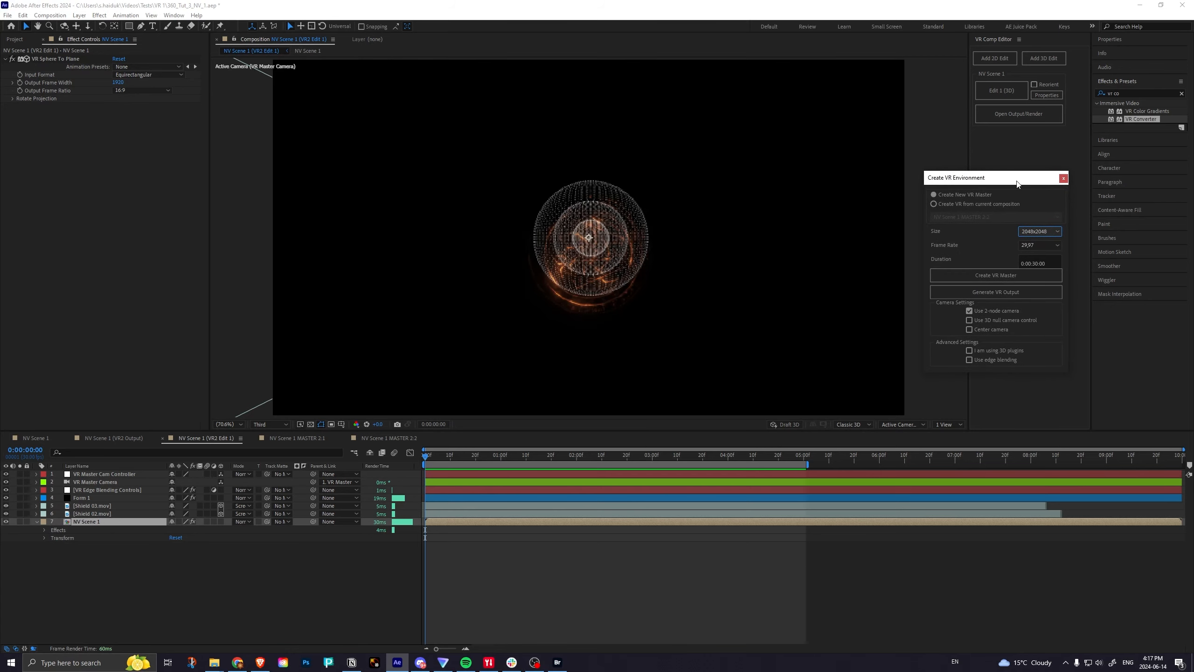
Set the VR master's frame rate to 30 and enable the 3D null camera control and Center camera options.
{"action": "left_click", "coordinate": [1043, 246]}
{"action": "left_click", "coordinate": [1034, 322]}
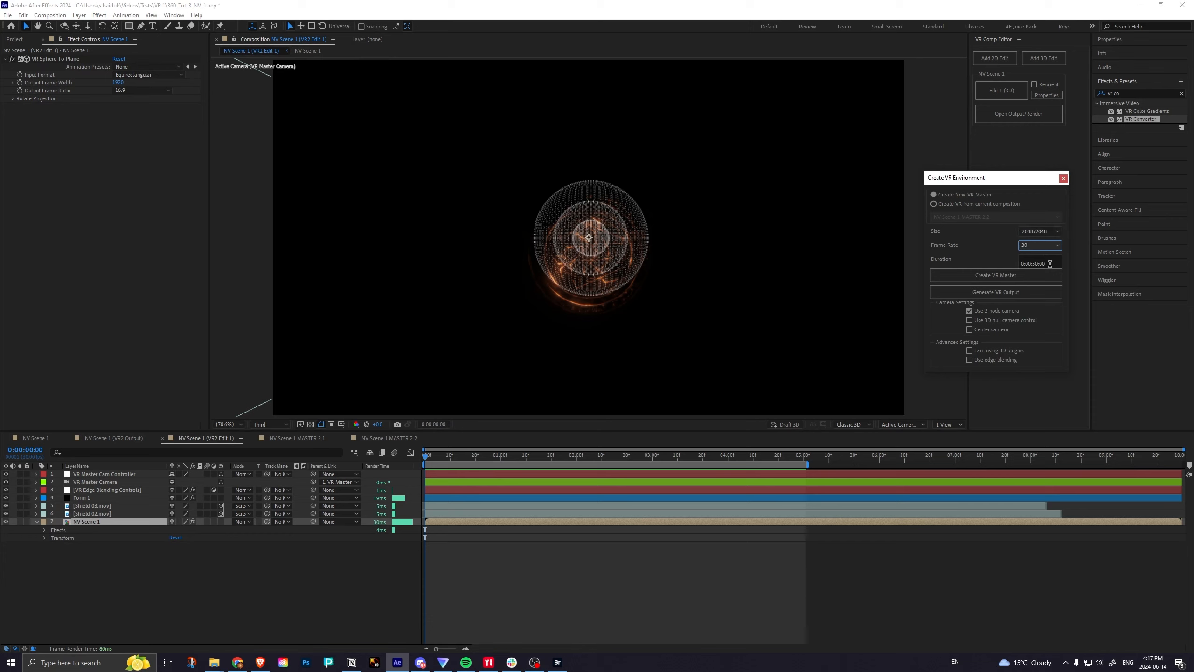
{"action": "left_click_drag", "start_coordinate": [985, 174], "coordinate": [772, 185]}
{"action": "left_click", "coordinate": [776, 330]}
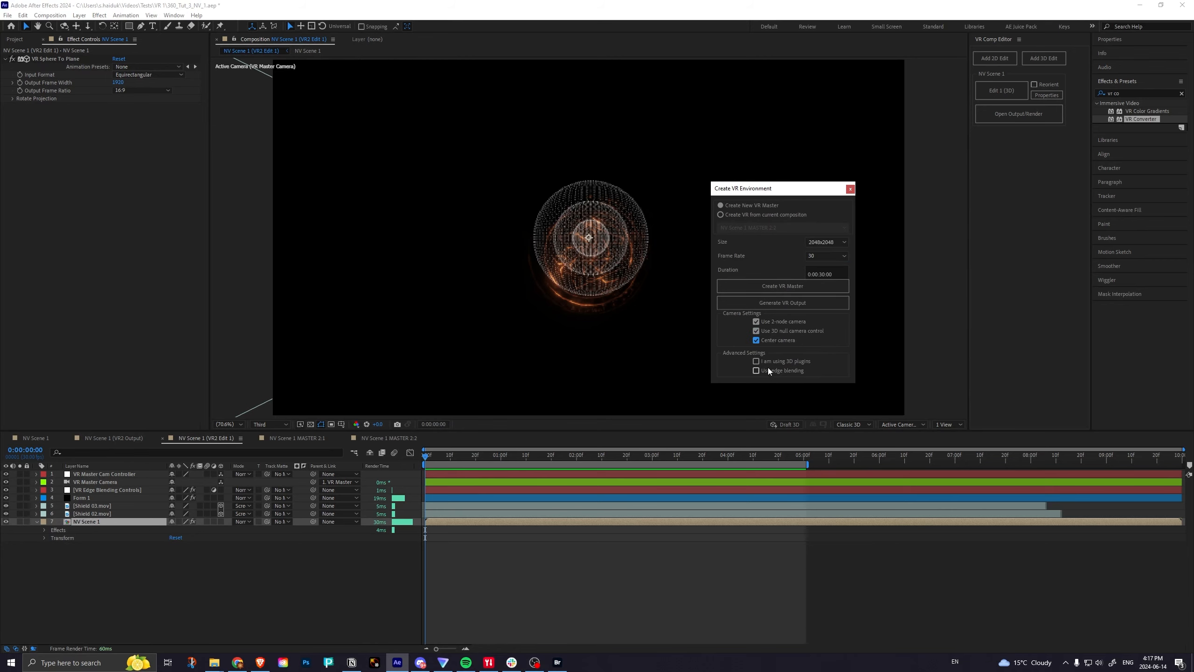
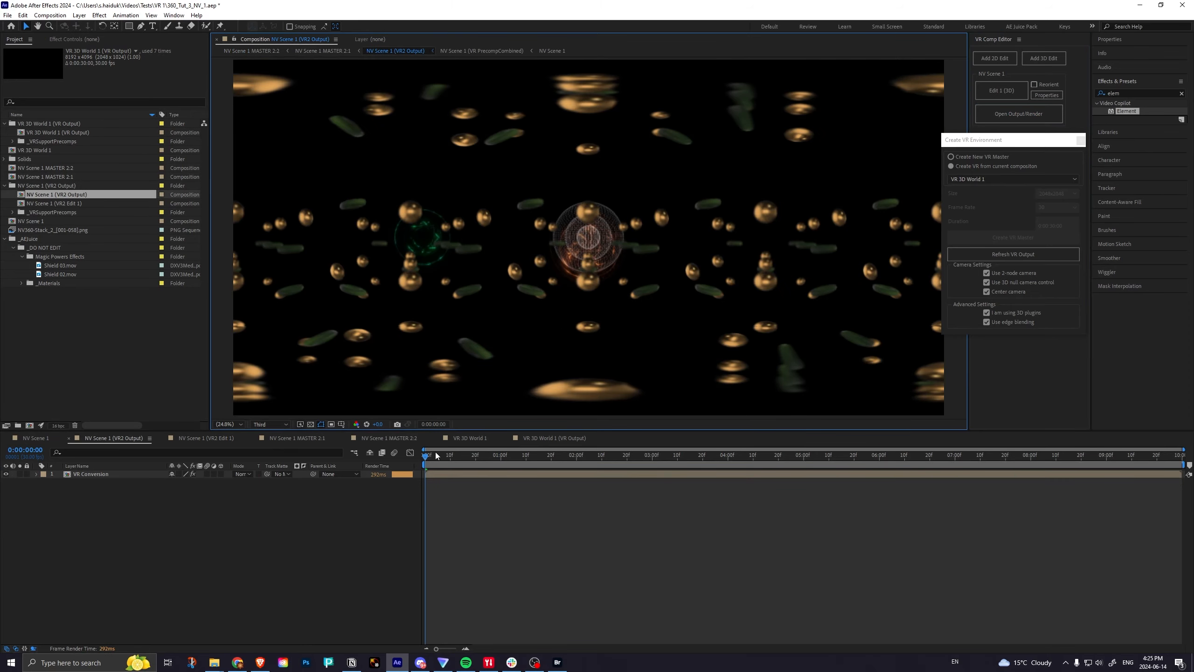
Delete the VR 3D World 1 (VR Output) layer from the NV Scene 1 (VR2 Edit 1) composition.
{"action": "mouse_move", "coordinate": [426, 457]}
{"action": "left_mouse_down"}
{"action": "mouse_move", "coordinate": [482, 457]}
{"action": "mouse_move", "coordinate": [406, 459]}
{"action": "left_mouse_up"}
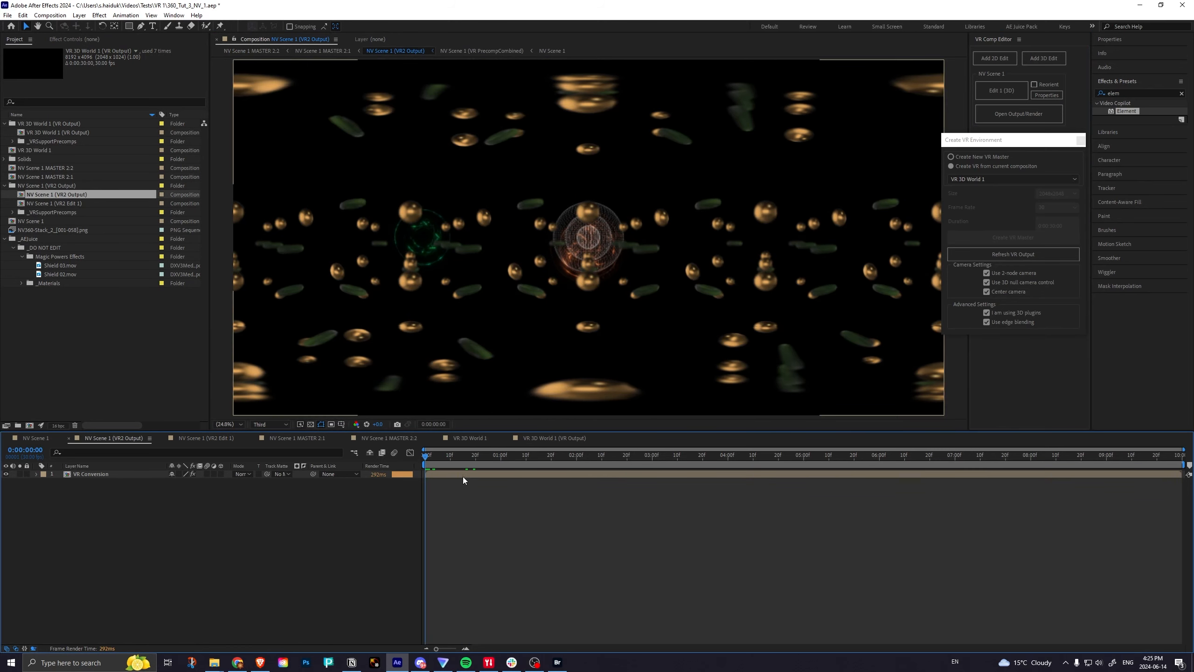
{"action": "left_click", "coordinate": [224, 438]}
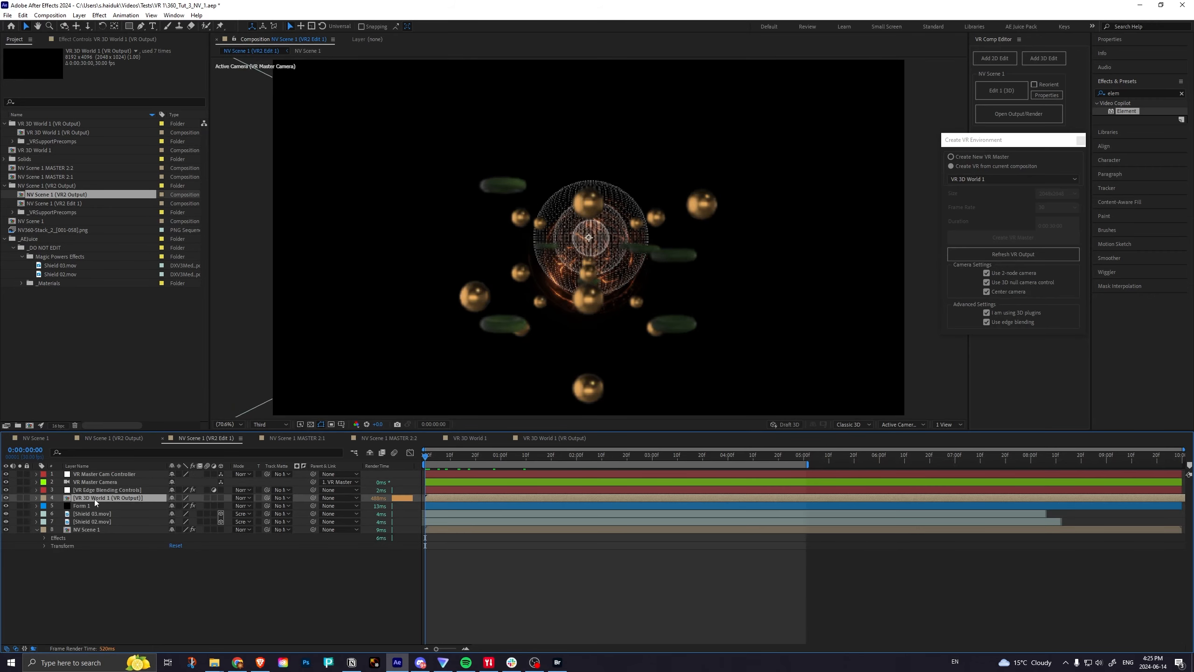
{"action": "key", "text": "Delete"}
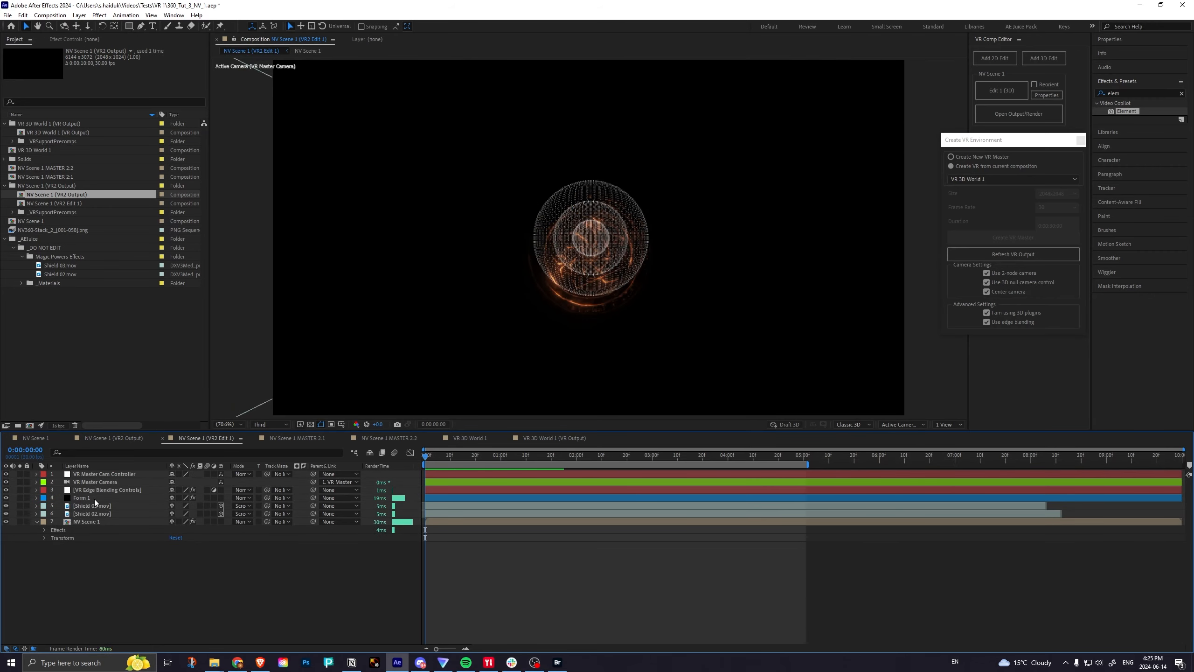
Open the NV Scene 1 render output, return to NV Scene 1 (VR2 Edit 1), and preview the shields and sphere animation.
{"action": "left_click", "coordinate": [1025, 117]}
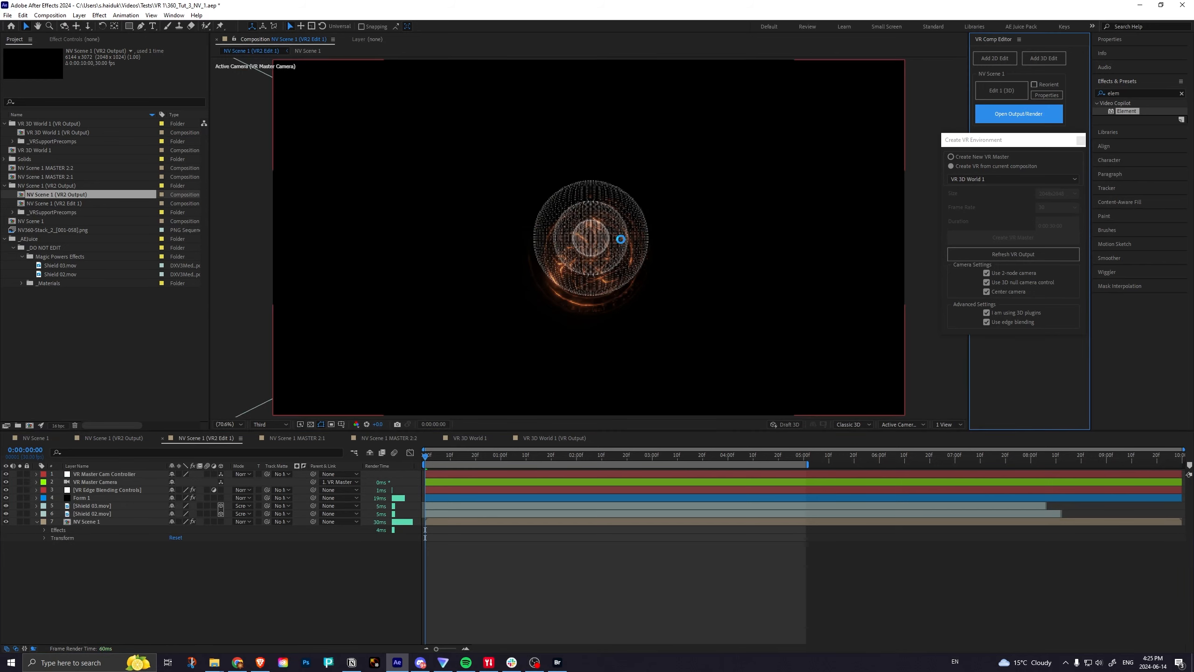
{"action": "left_click", "coordinate": [200, 439]}
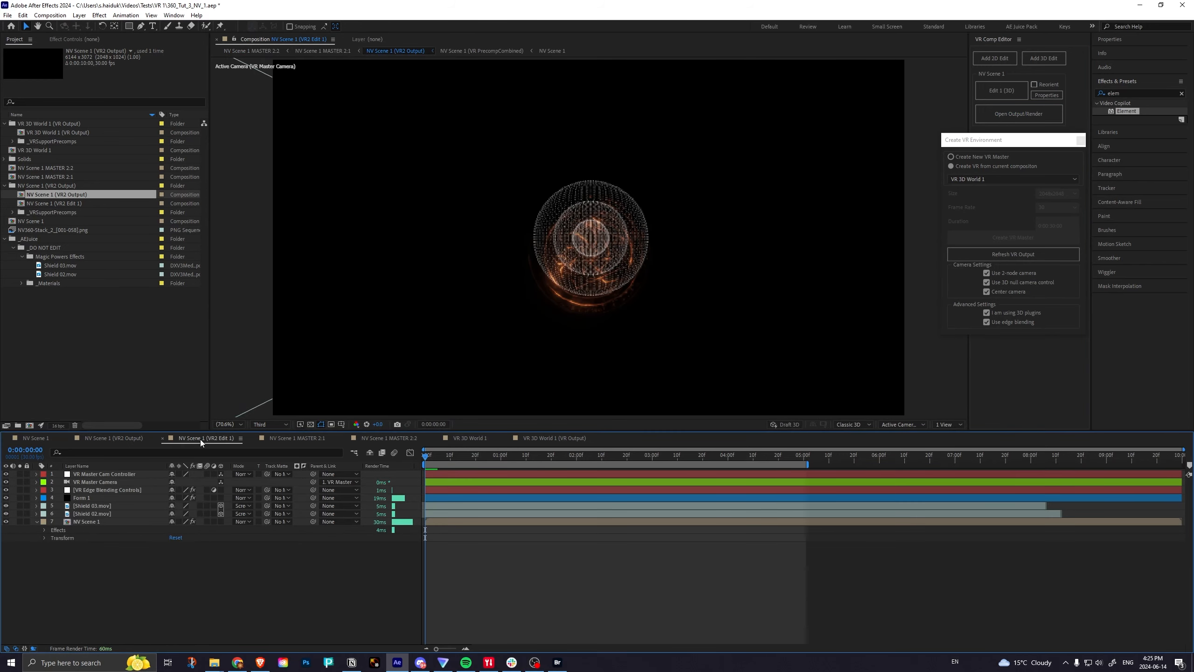
{"action": "key", "text": "space"}
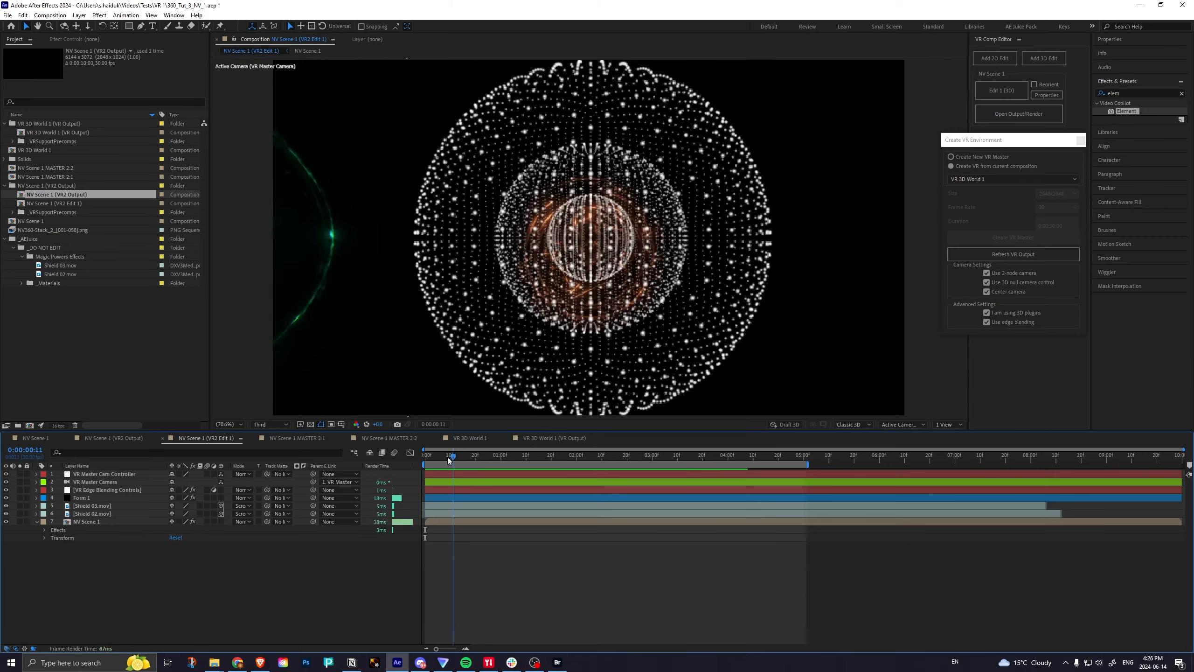
{"action": "left_click_drag", "start_coordinate": [434, 457], "coordinate": [427, 456]}
Temporarily show the NV360-Stack_2_[001-058].png layer in NV Scene 1 and check it in the VR2 Edit 1 composition.
{"action": "left_click", "coordinate": [35, 438]}
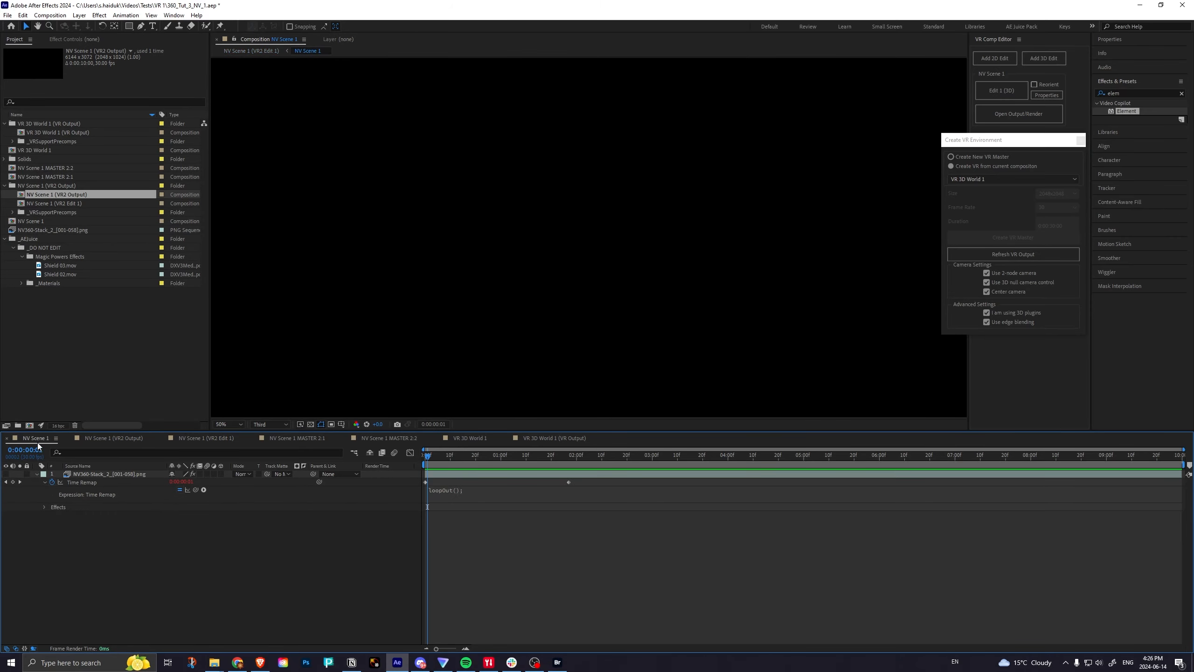
{"action": "left_click", "coordinate": [86, 476]}
{"action": "left_click", "coordinate": [6, 474]}
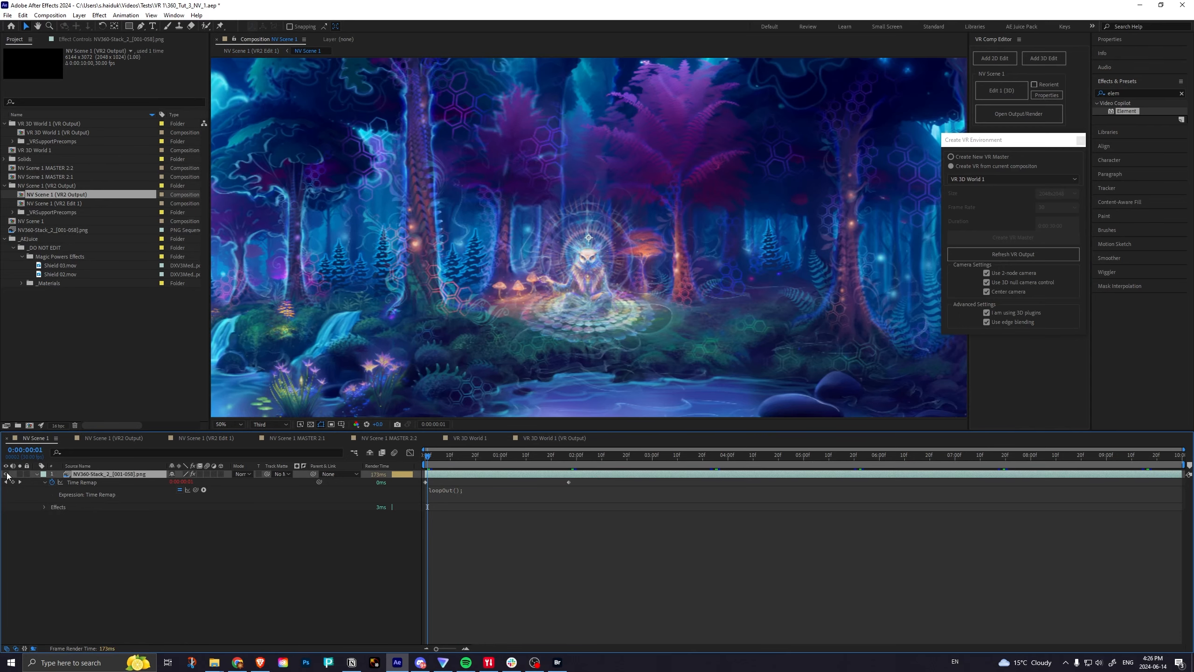
{"action": "left_click", "coordinate": [205, 441]}
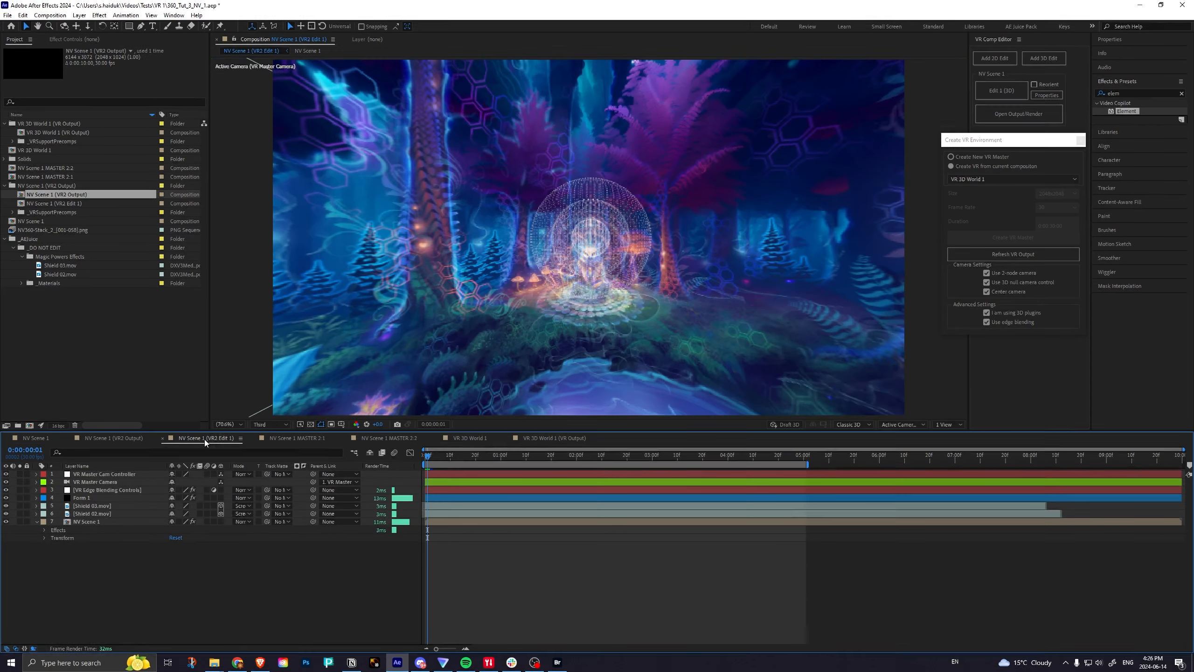
{"action": "left_click", "coordinate": [39, 438]}
{"action": "left_click", "coordinate": [5, 474]}
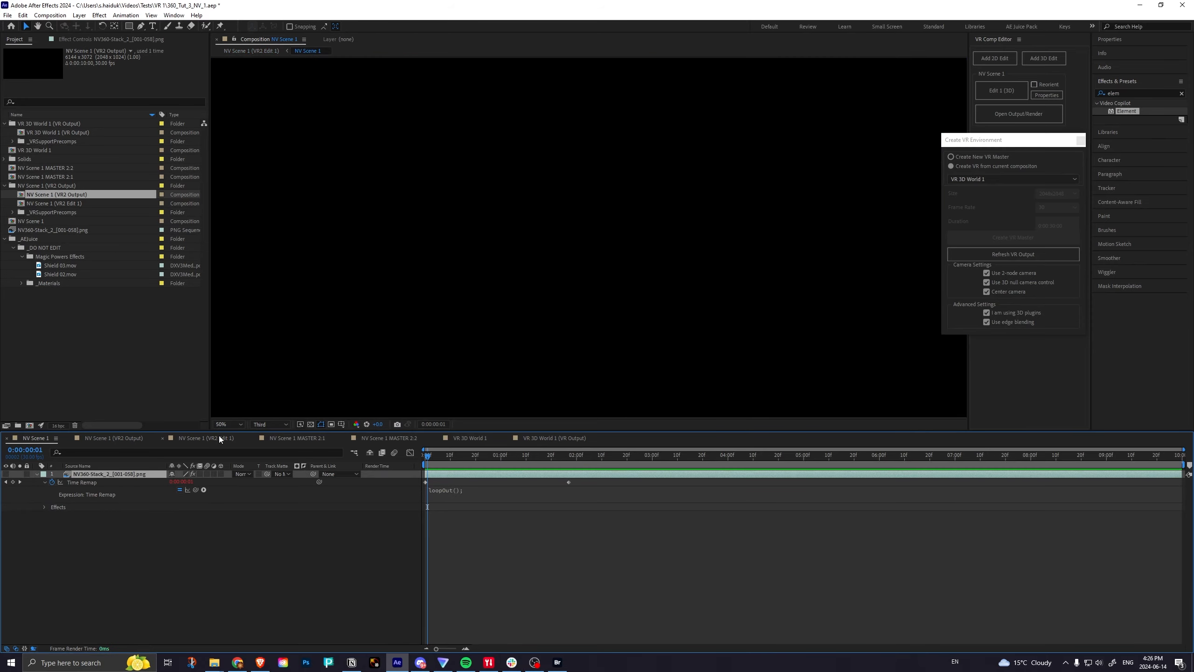
{"action": "left_click", "coordinate": [207, 438]}
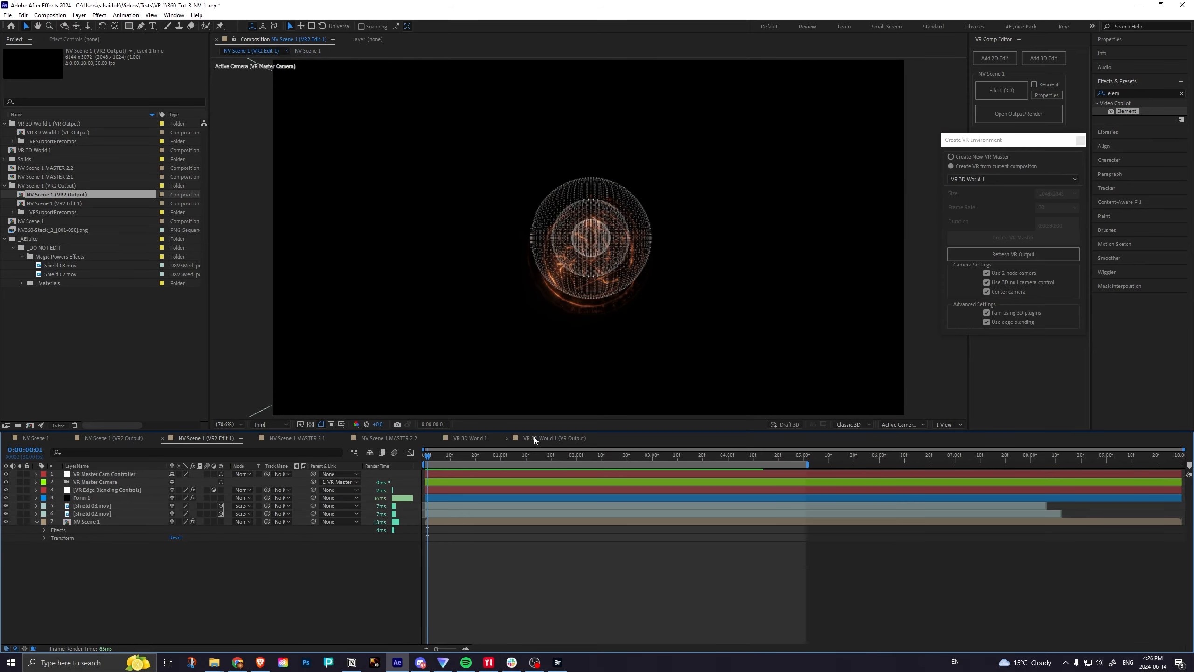
Add VR 3D World 1 (VR Output) as the uppermost layer of NV Scene 1 MASTER 2:1 and scrub through the result.
{"action": "left_click", "coordinate": [394, 439]}
{"action": "left_click", "coordinate": [306, 439]}
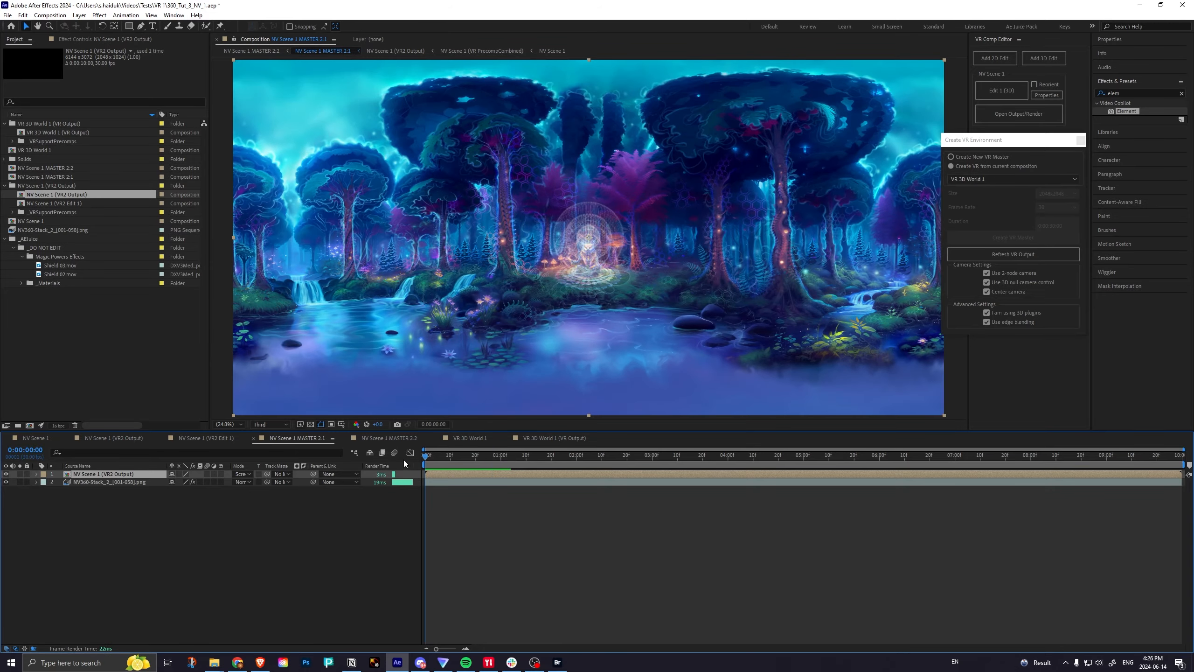
{"action": "left_click", "coordinate": [51, 132]}
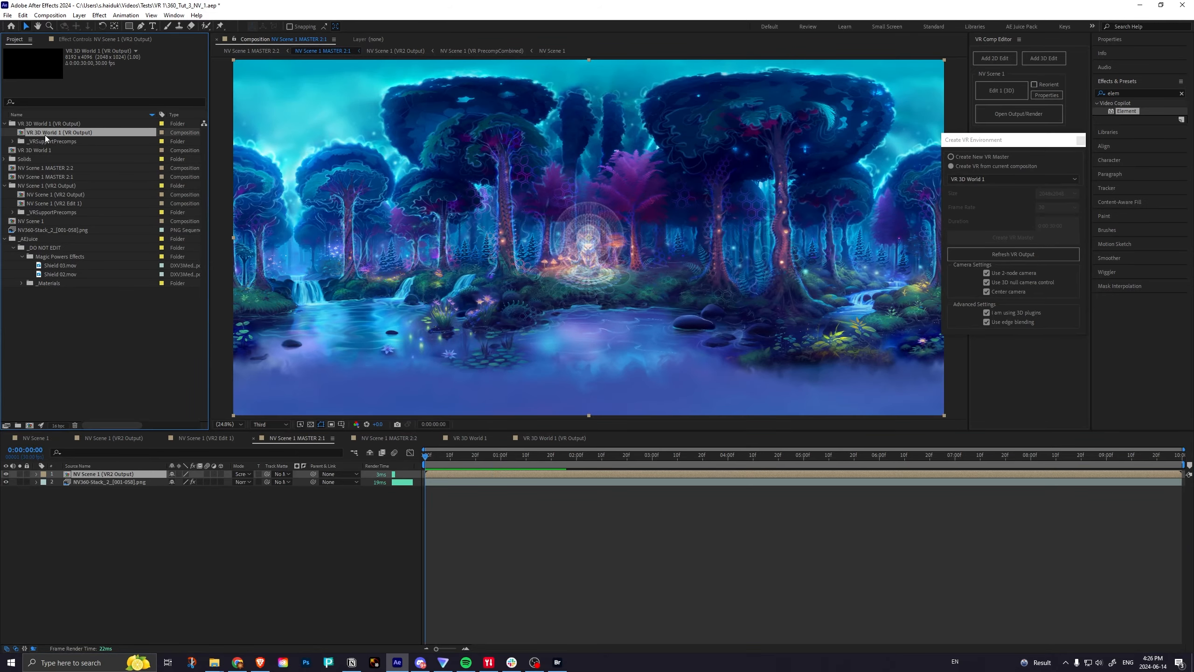
{"action": "left_click_drag", "start_coordinate": [45, 135], "coordinate": [76, 473]}
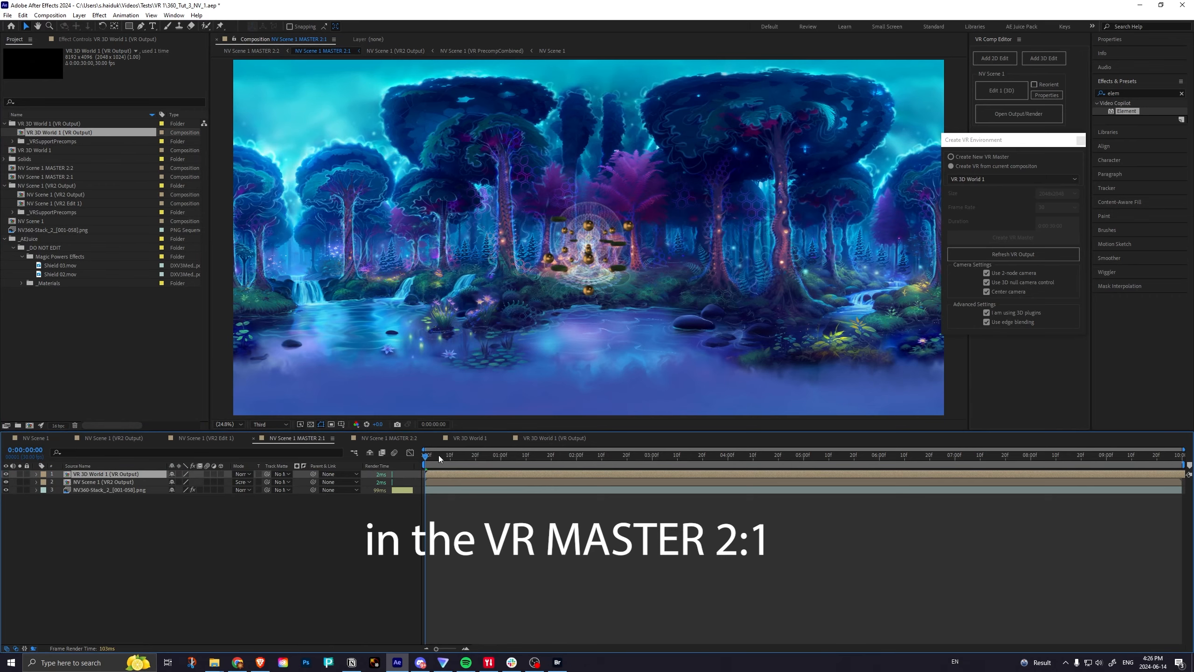
{"action": "left_click_drag", "start_coordinate": [440, 458], "coordinate": [411, 457]}
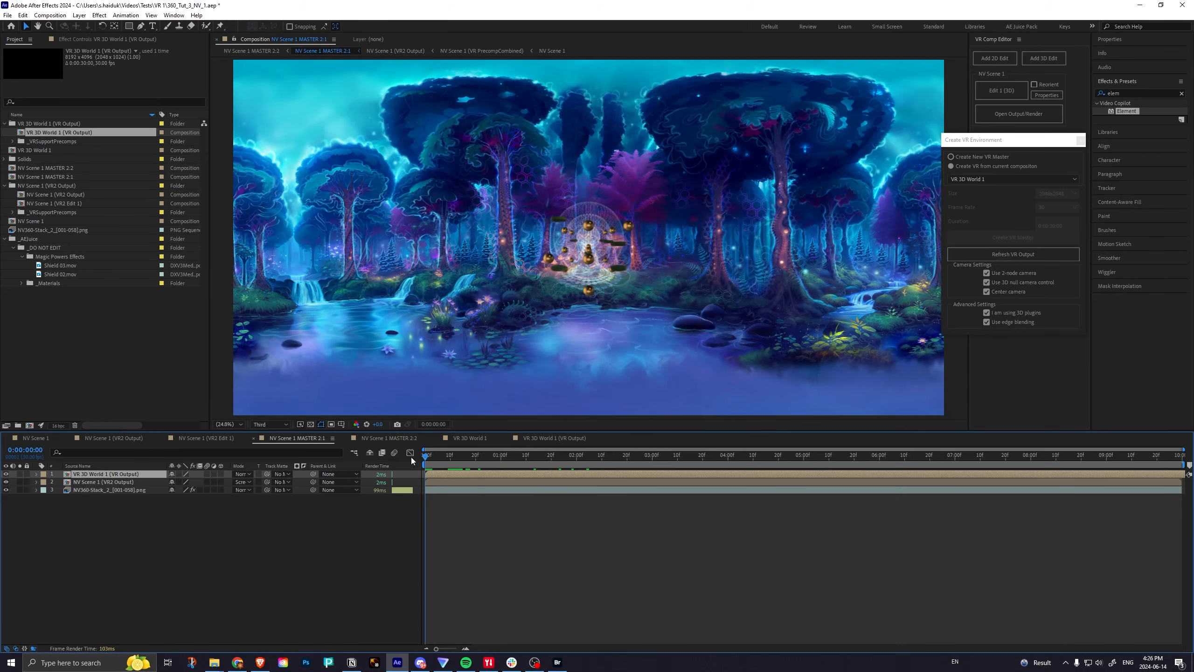
Rename the NV Scene 1 MASTER 2:2 composition as NV Scene 1 MASTER DM and scrub through the dome view.
{"action": "left_click", "coordinate": [382, 438]}
{"action": "left_click", "coordinate": [51, 15]}
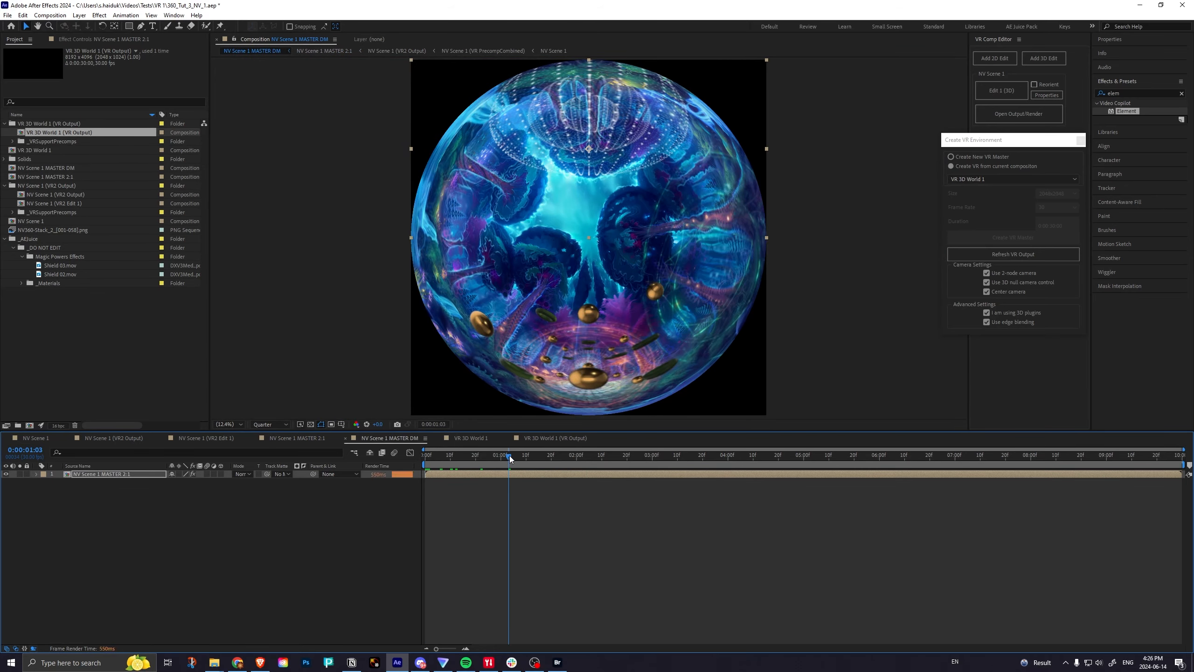
{"action": "left_click_drag", "start_coordinate": [509, 455], "coordinate": [541, 455]}
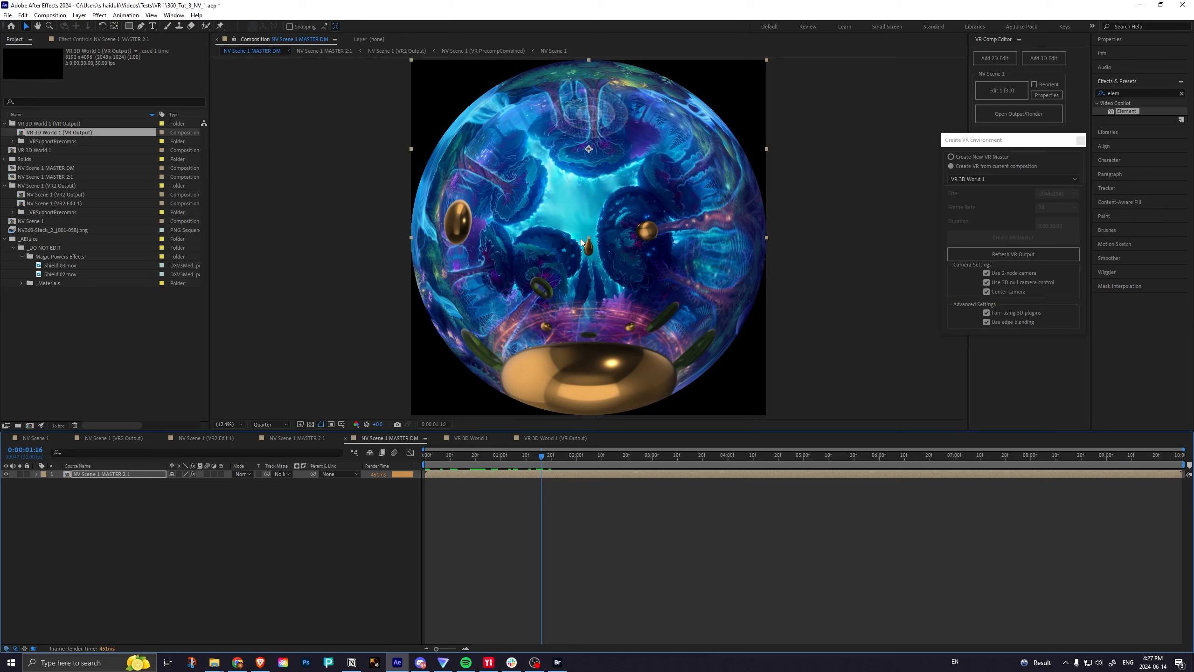
Compare the composition settings of VR 3D World 1 (VR Output) and NV Scene 1 MASTER 2:1.
{"action": "left_click", "coordinate": [546, 437]}
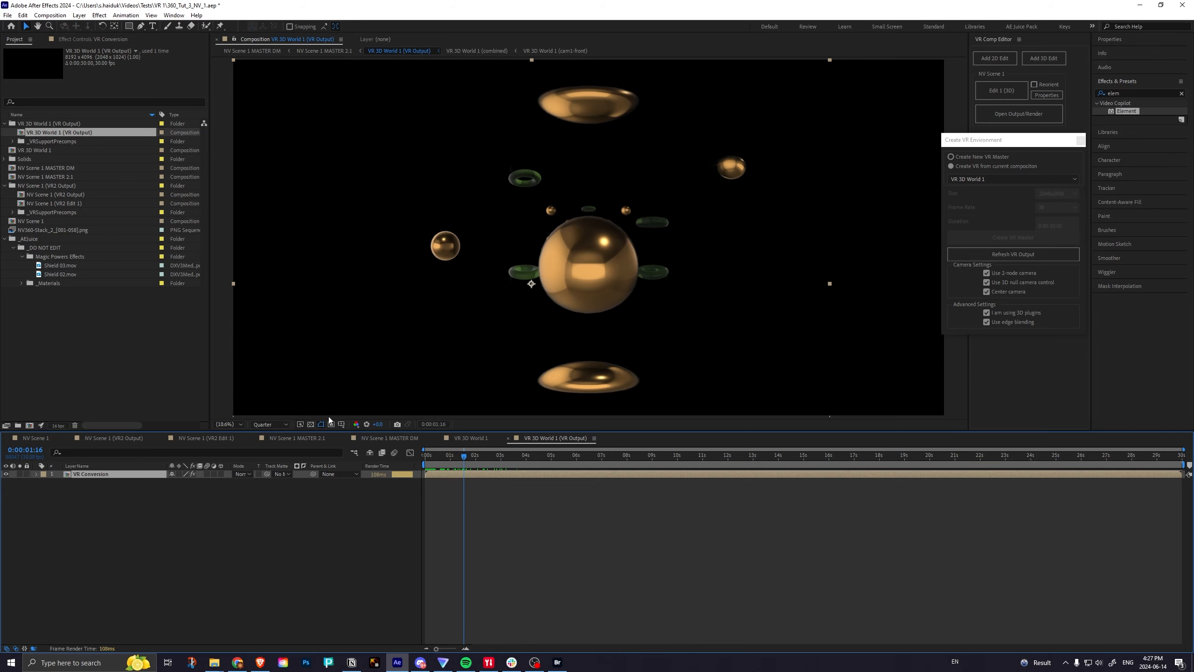
{"action": "left_click", "coordinate": [49, 15]}
{"action": "left_click", "coordinate": [66, 39]}
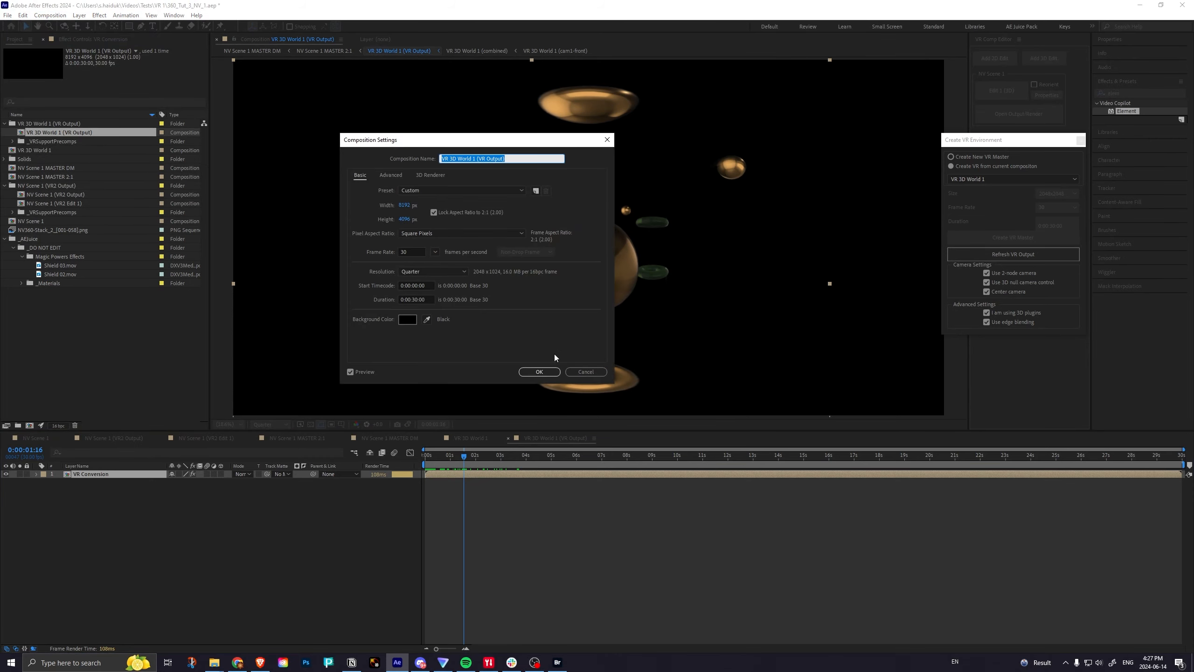
{"action": "left_click", "coordinate": [585, 373]}
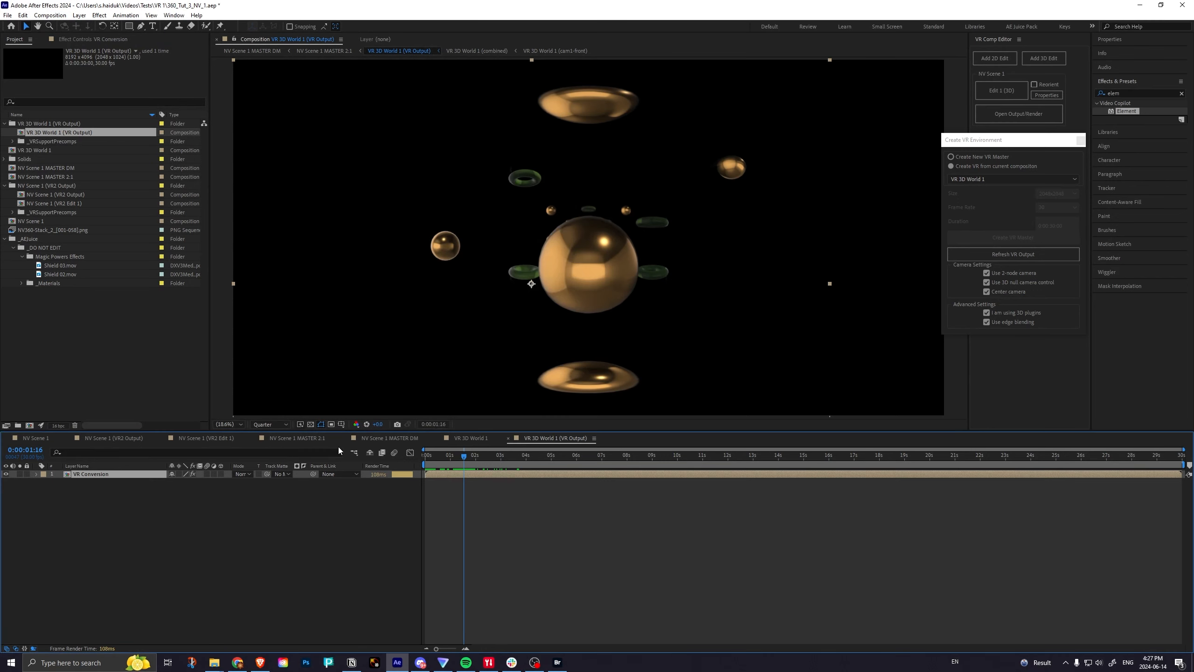
{"action": "left_click", "coordinate": [278, 440]}
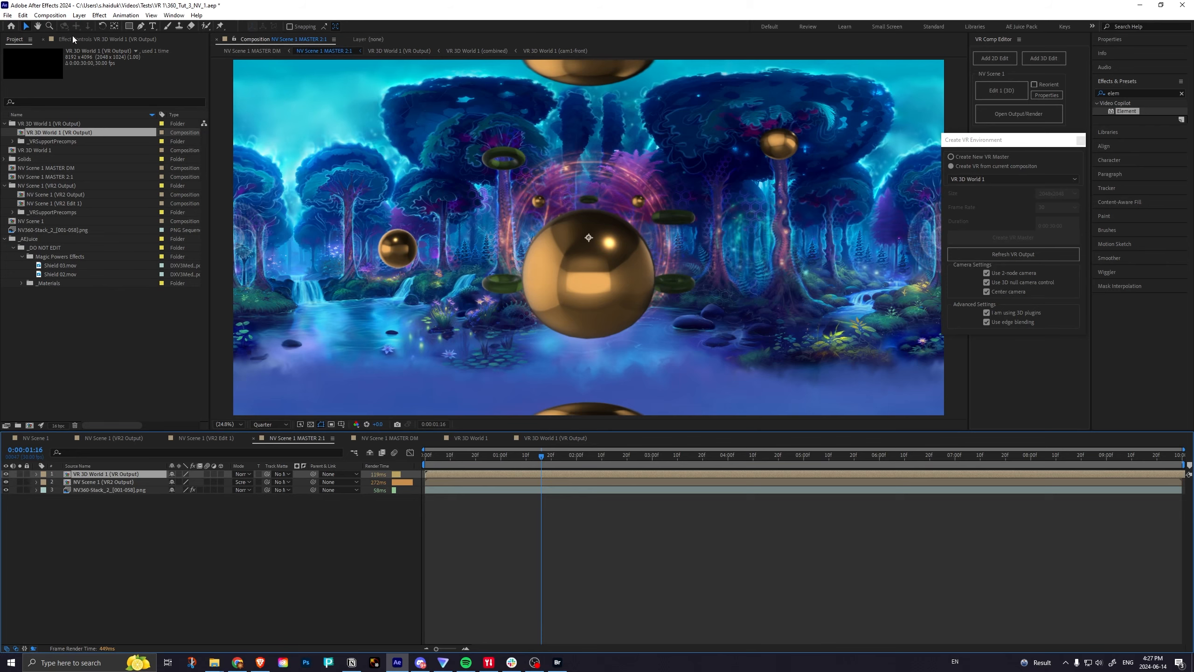
{"action": "left_click", "coordinate": [50, 15]}
{"action": "left_click", "coordinate": [57, 37]}
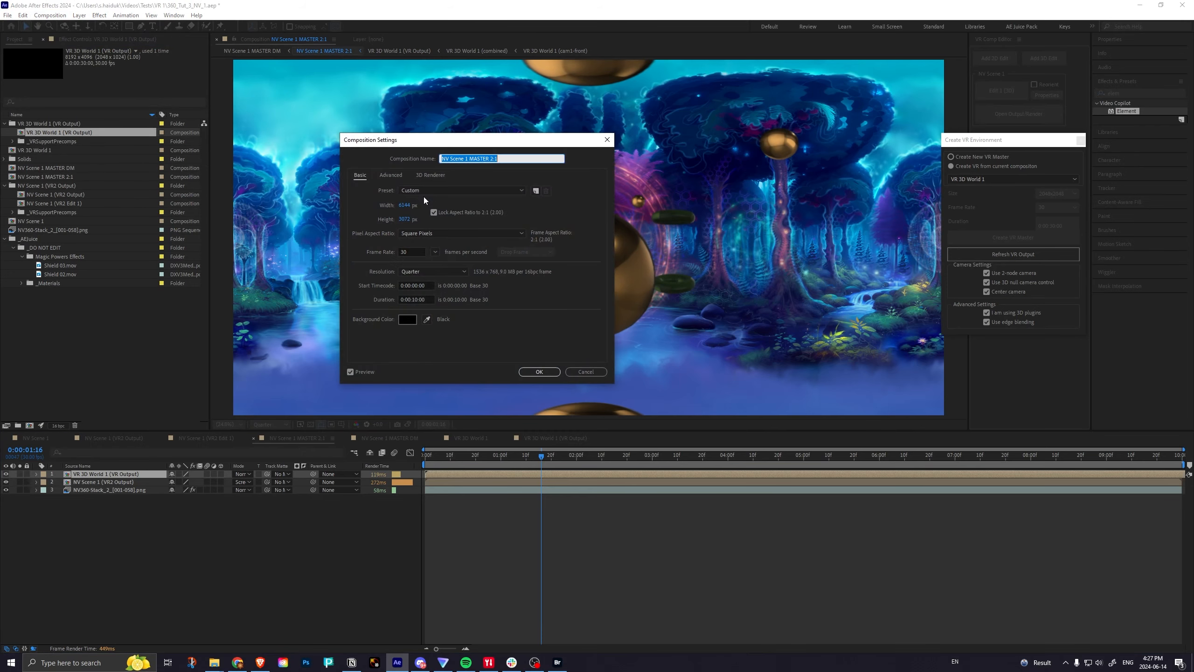
{"action": "left_click", "coordinate": [570, 371]}
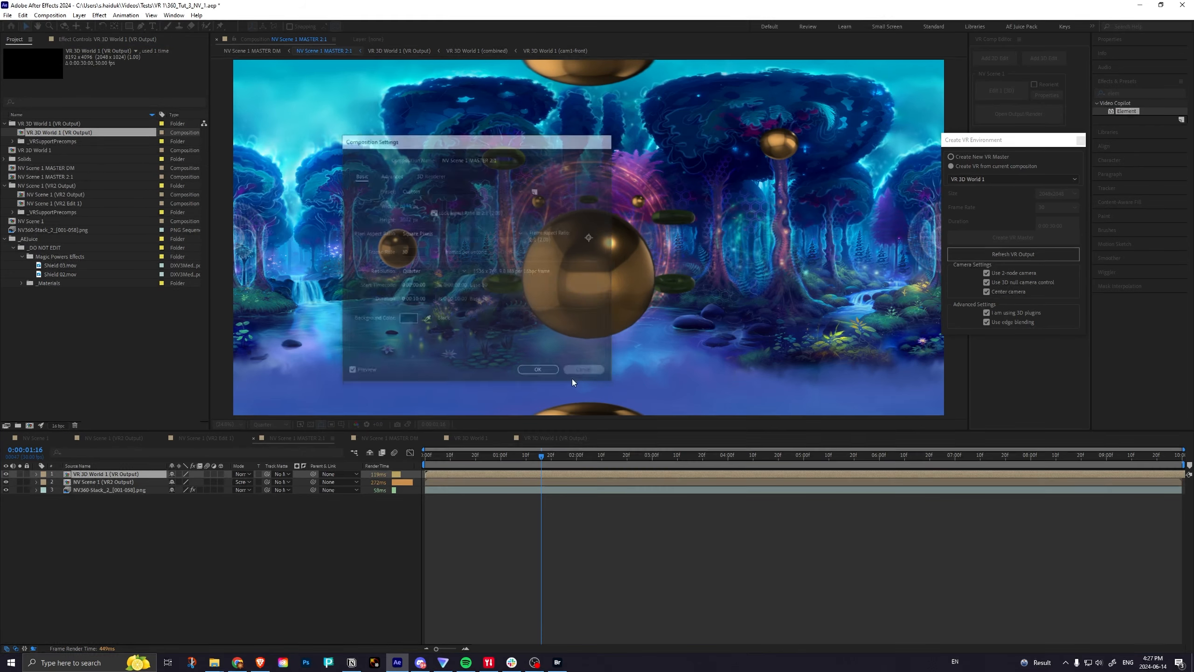
Set the VR 3D World 1 (VR Output) composition's width to 6144 px with the 2:1 aspect ratio locked, and scrub back to the start.
{"action": "left_click", "coordinate": [547, 439]}
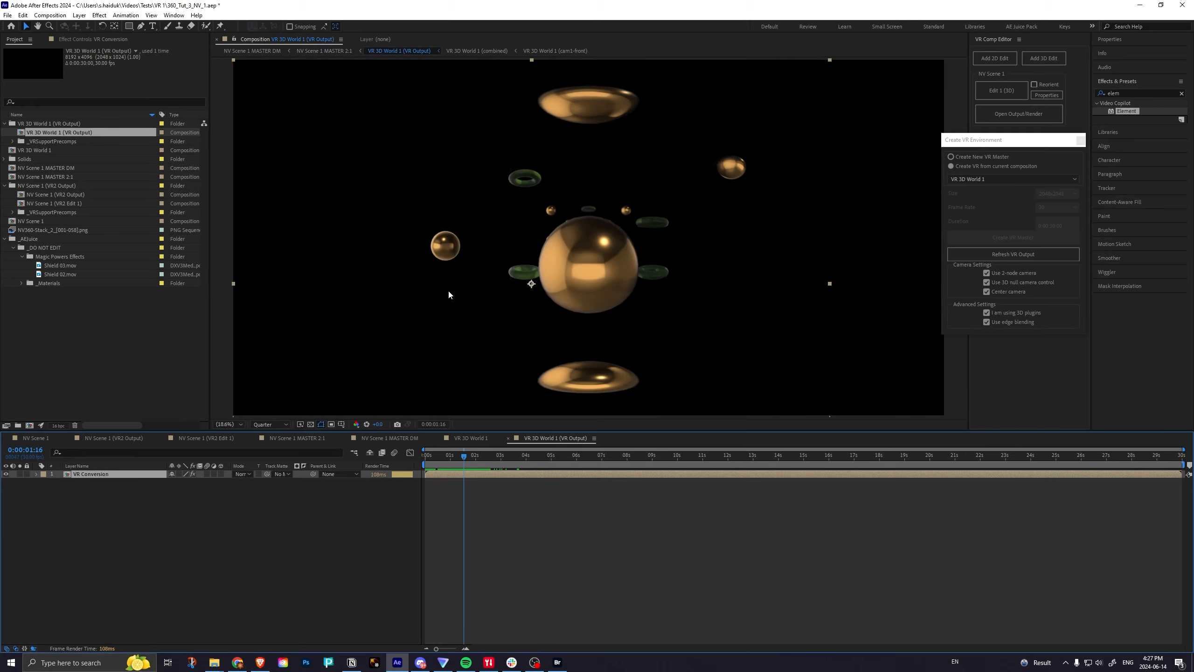
{"action": "left_click", "coordinate": [50, 15]}
{"action": "left_click", "coordinate": [69, 39]}
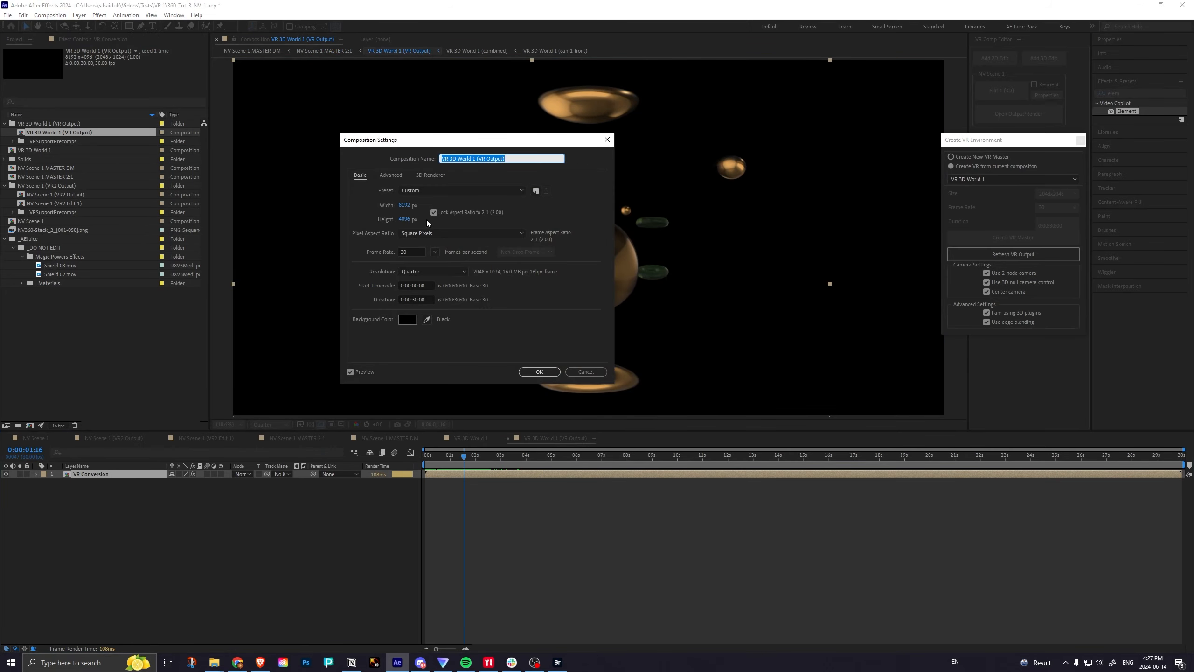
{"action": "left_click_drag", "start_coordinate": [402, 207], "coordinate": [405, 206]}
{"action": "type", "text": "6144"}
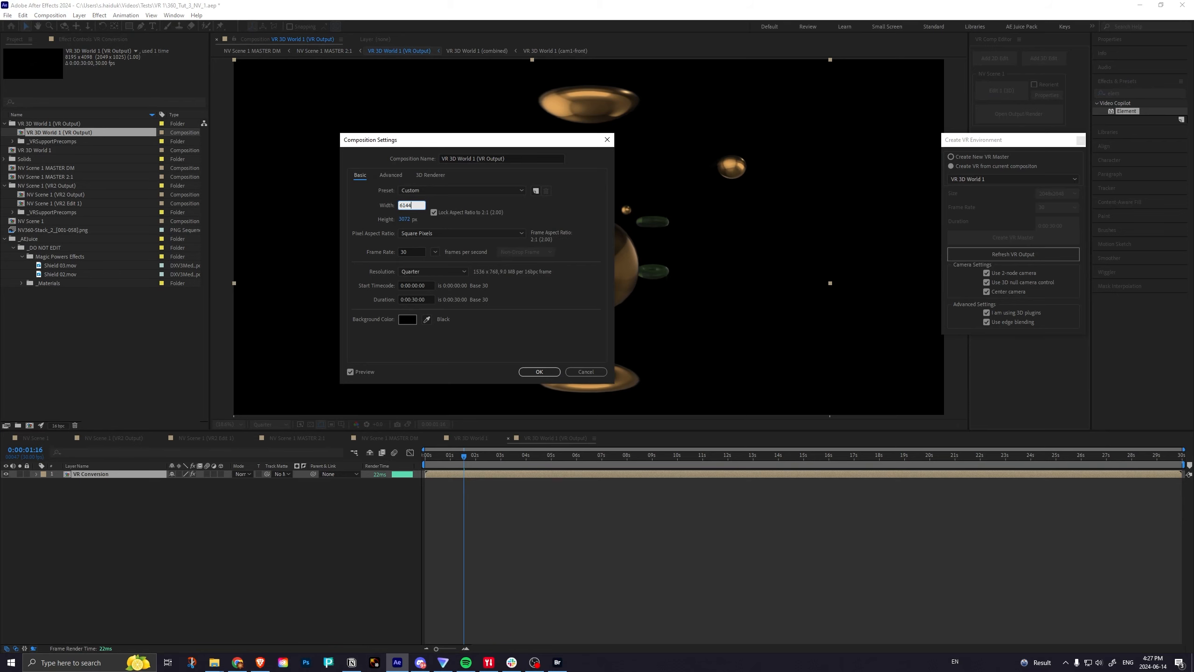
{"action": "key", "text": "Return"}
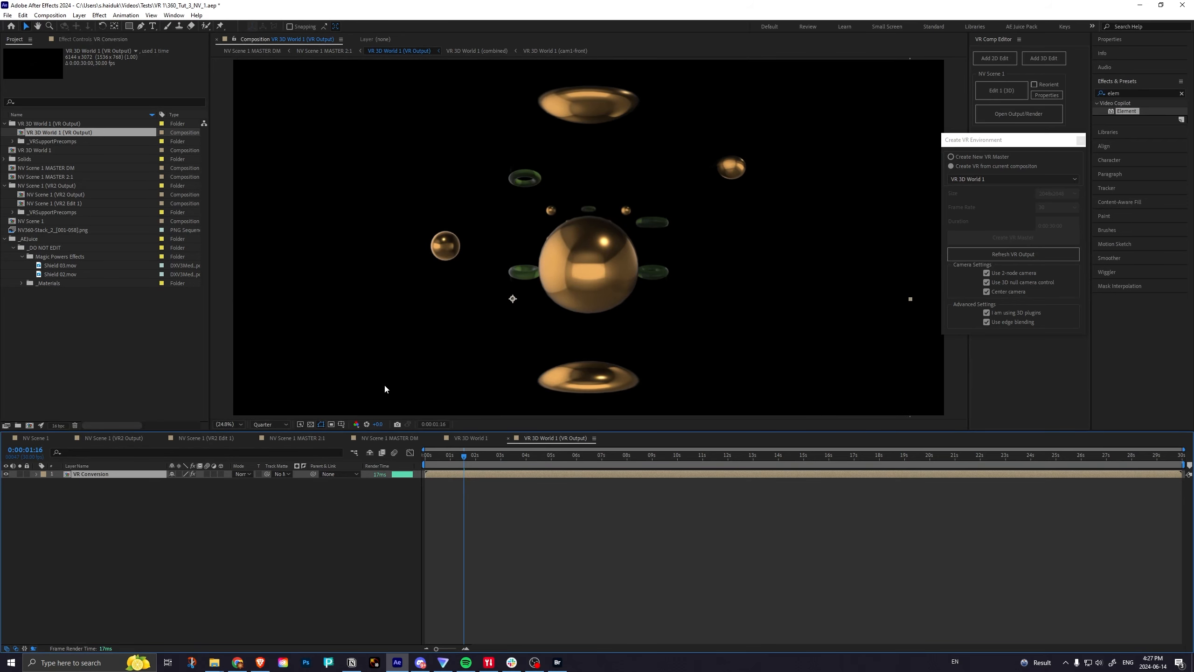
{"action": "left_click_drag", "start_coordinate": [459, 453], "coordinate": [400, 464]}
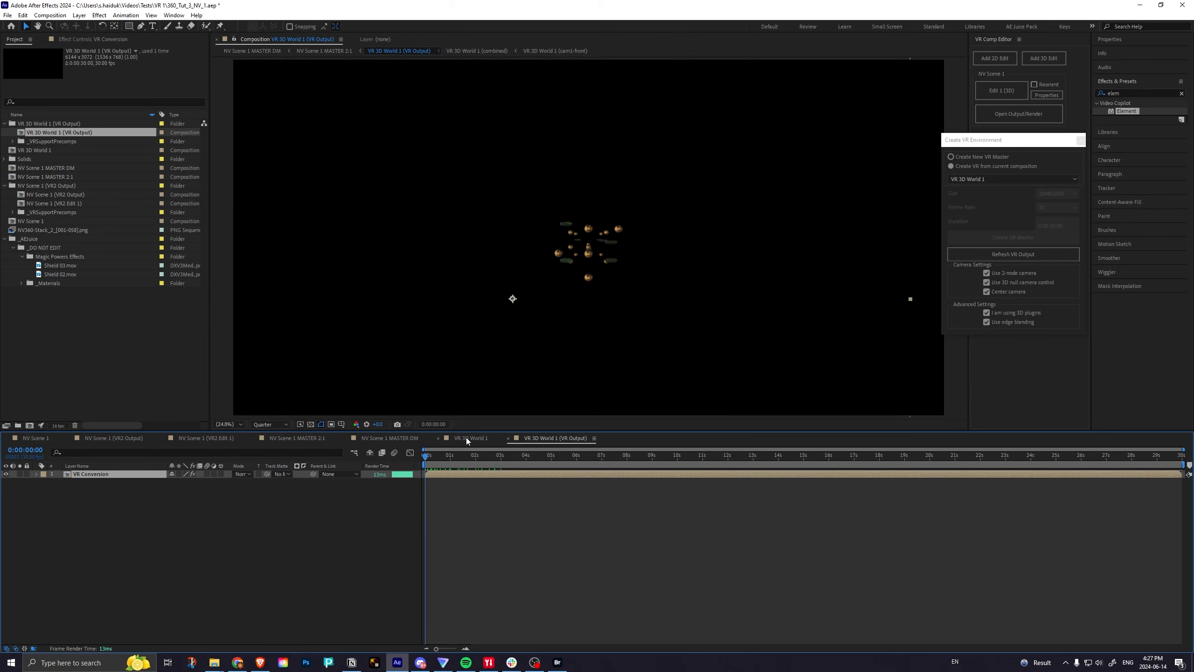
Replace the VR 3D World 1 (VR Output) layer in NV Scene 1 MASTER 2:1 with a fresh copy above the other layers and scrub through it.
{"action": "left_click", "coordinate": [301, 438]}
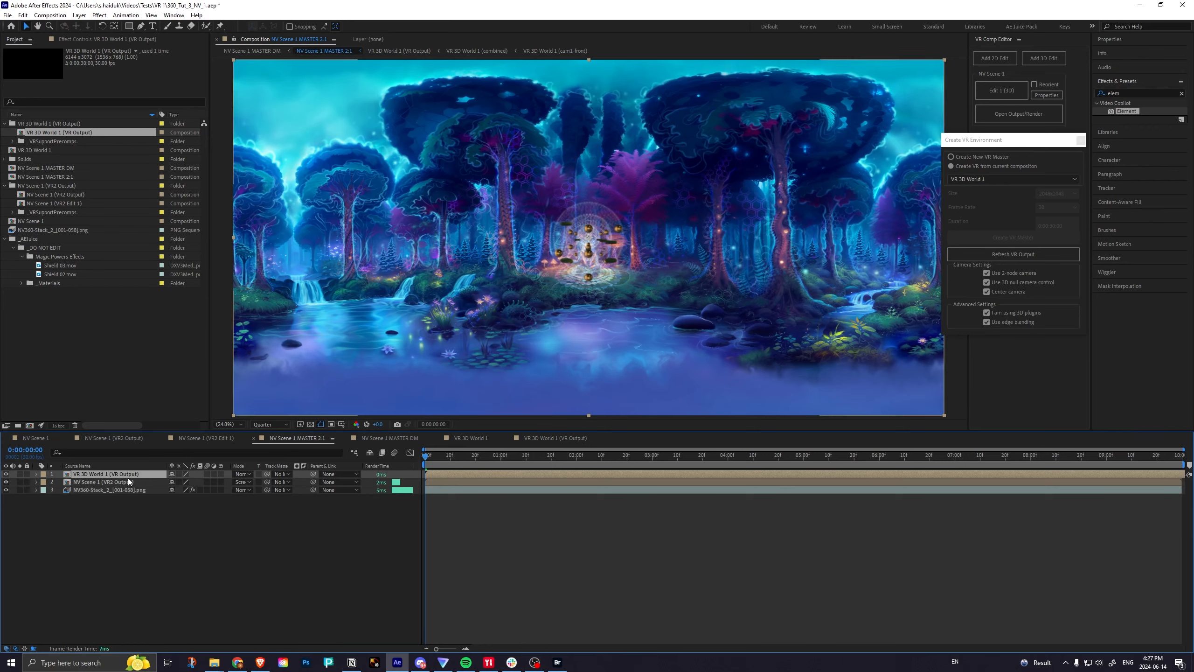
{"action": "key", "text": "Delete"}
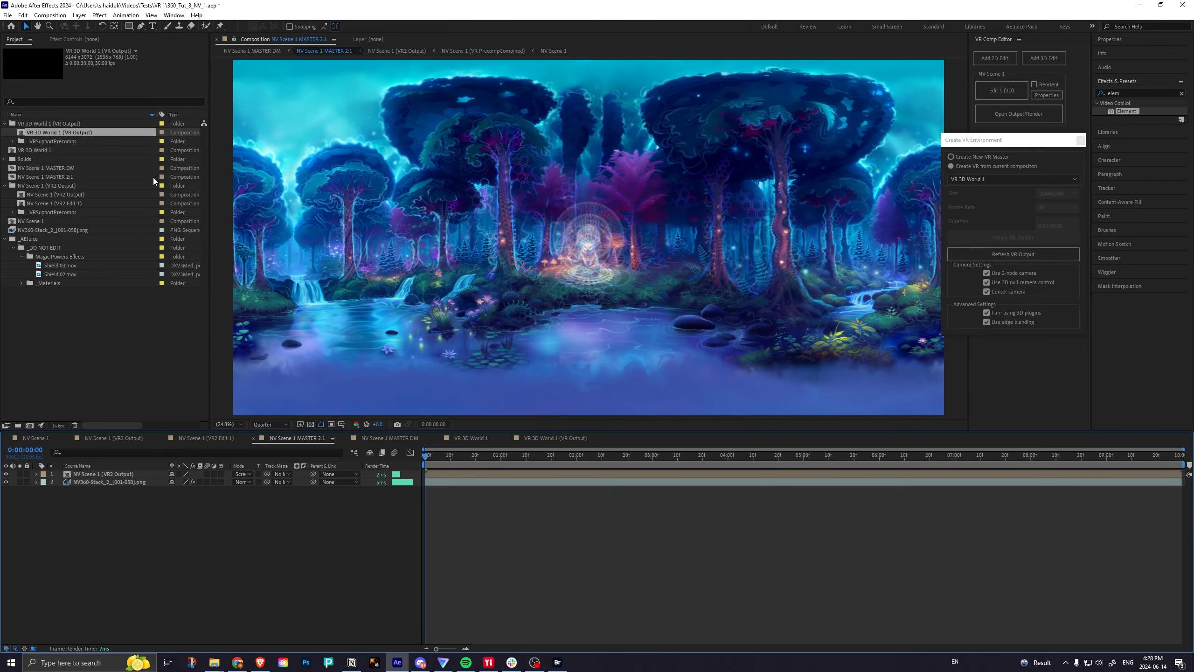
{"action": "left_click_drag", "start_coordinate": [44, 130], "coordinate": [69, 473]}
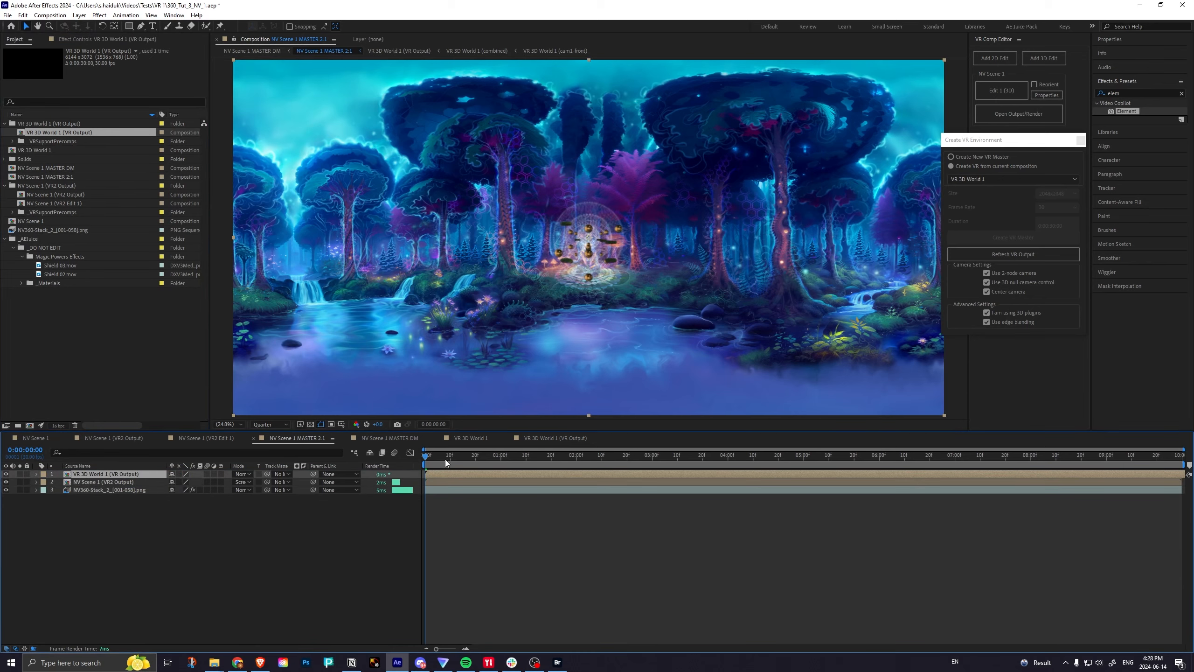
{"action": "left_click_drag", "start_coordinate": [429, 458], "coordinate": [556, 457]}
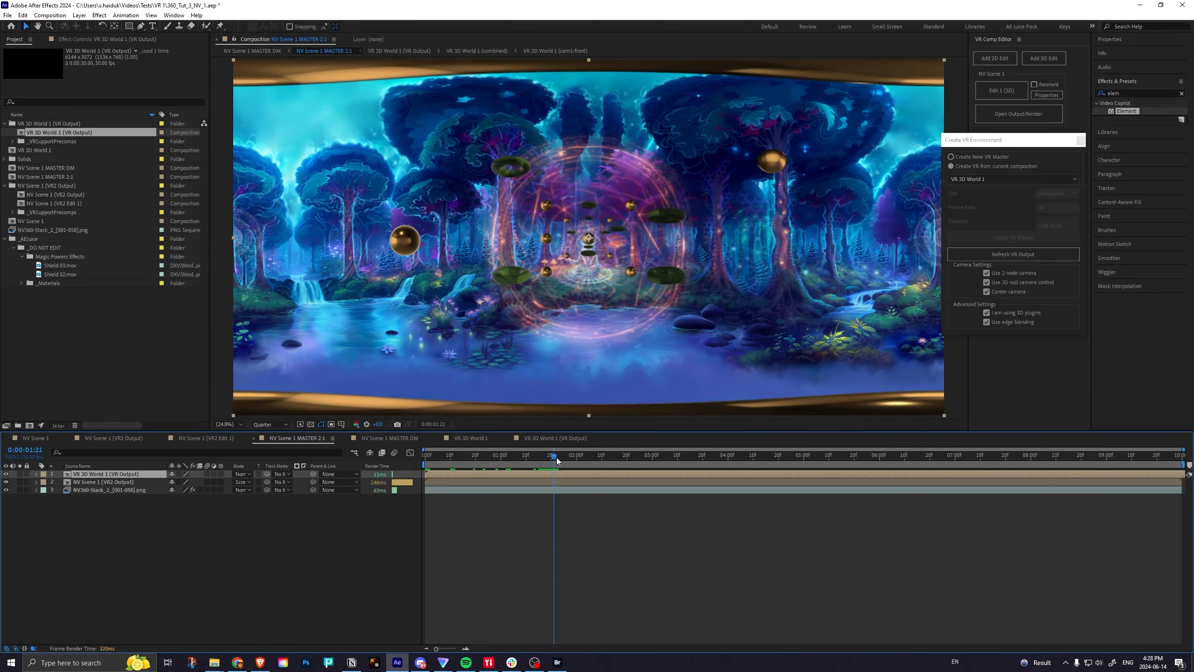
Scrub through the NV Scene 1 MASTER DM dome view back to the start and return to NV Scene 1 MASTER 2:1.
{"action": "left_click", "coordinate": [381, 438]}
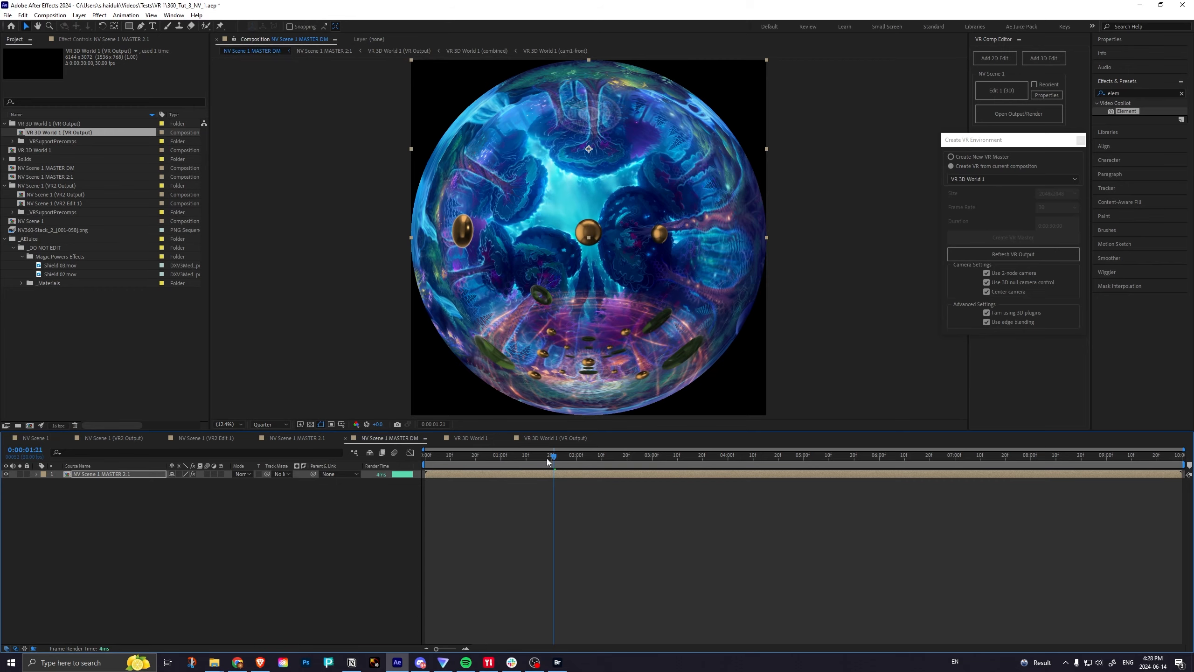
{"action": "left_click_drag", "start_coordinate": [547, 458], "coordinate": [414, 465]}
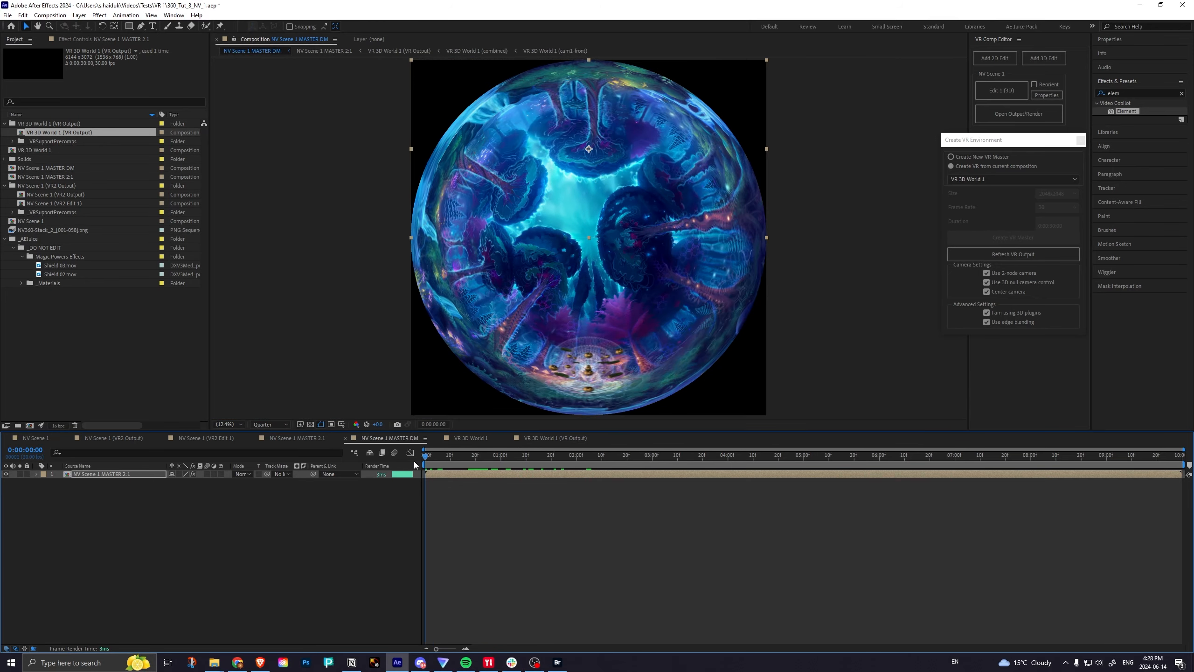
{"action": "left_click", "coordinate": [304, 437]}
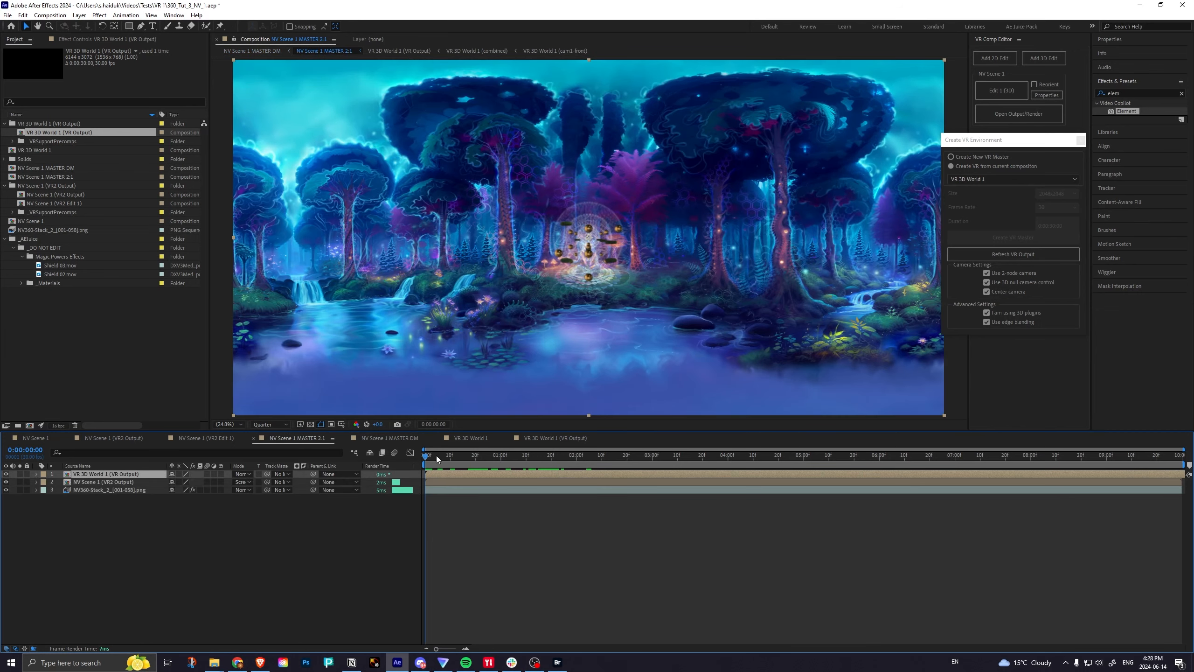
Set the VR Converter's FOV to 240° on the NV Scene 1 MASTER 2:1 layer in NV Scene 1 MASTER DM.
{"action": "left_click_drag", "start_coordinate": [427, 459], "coordinate": [403, 453]}
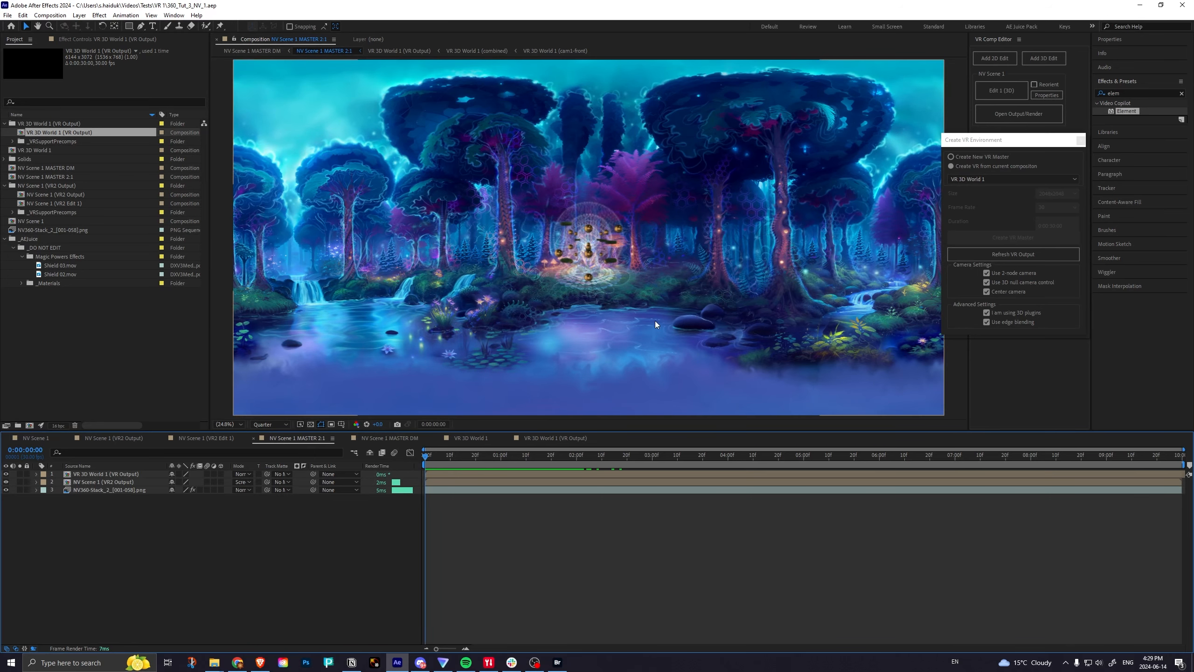
{"action": "left_click", "coordinate": [31, 440]}
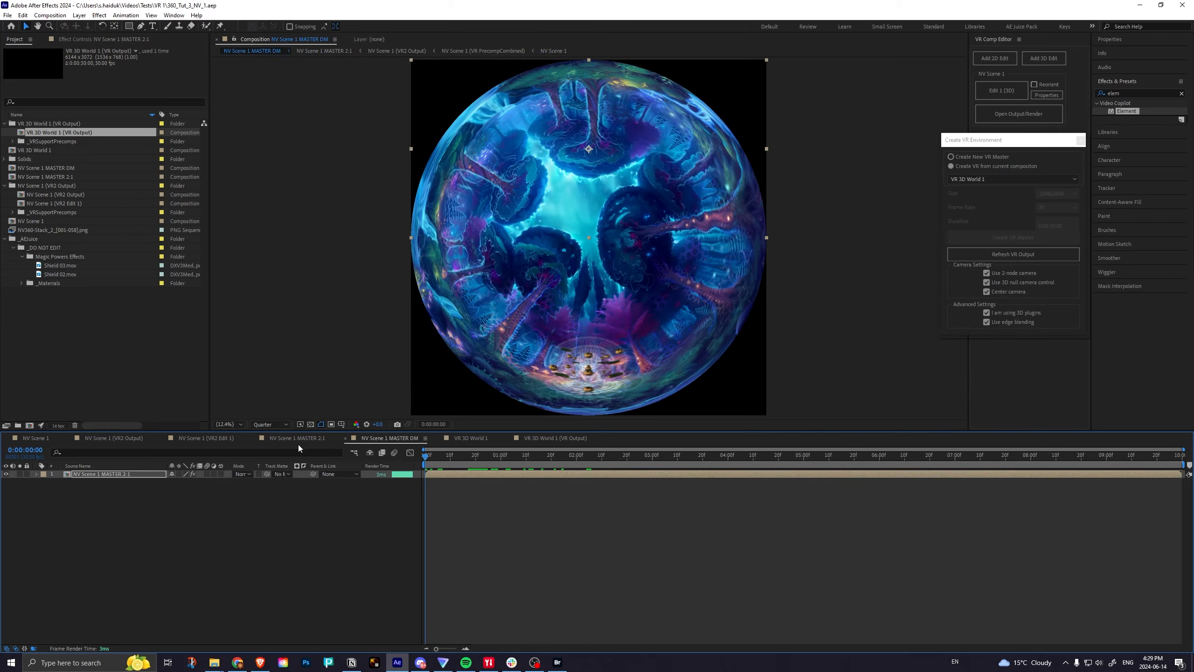
{"action": "left_click", "coordinate": [299, 440]}
{"action": "left_click", "coordinate": [390, 438]}
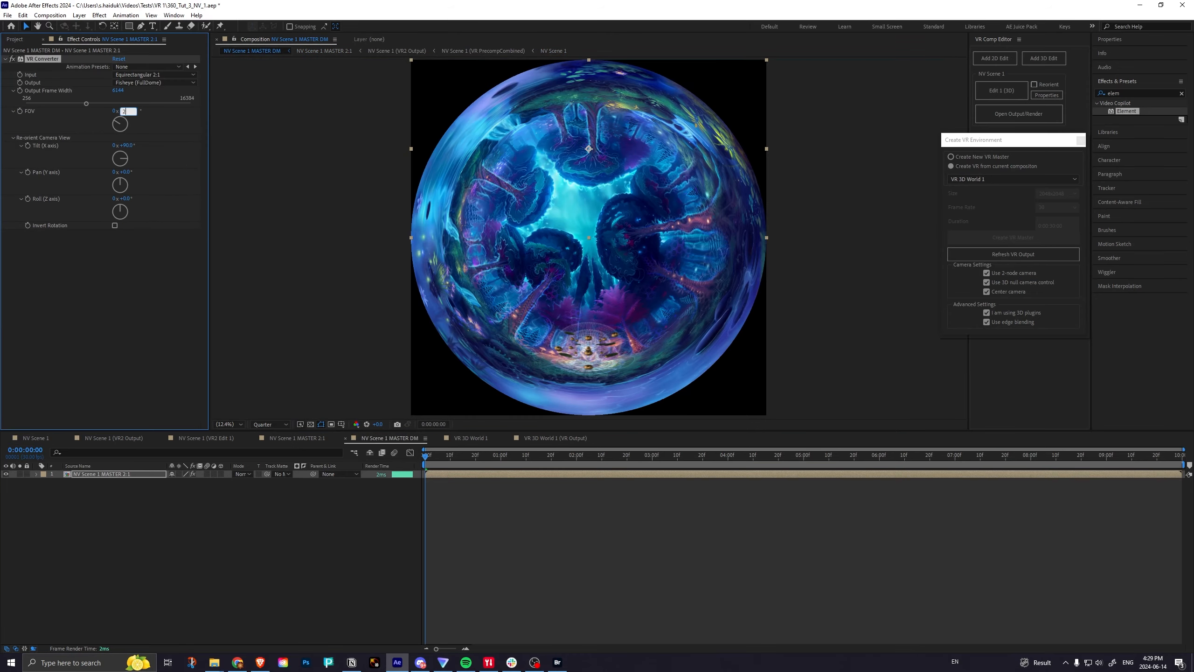
{"action": "key", "text": "Return"}
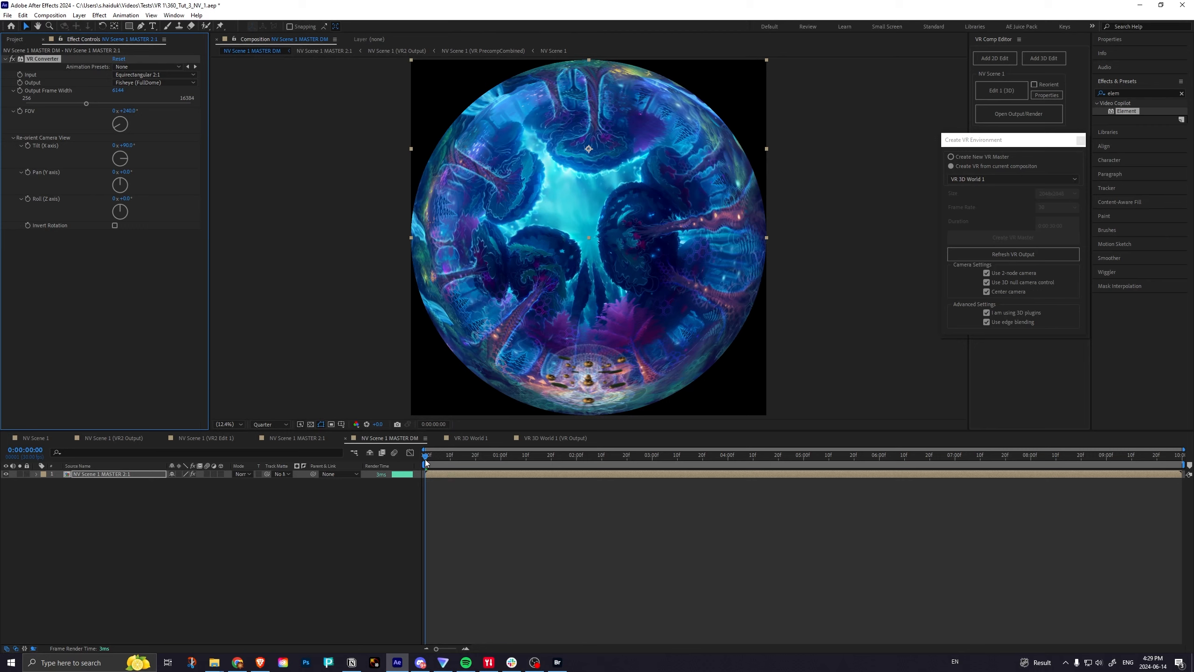
{"action": "left_click_drag", "start_coordinate": [125, 111], "coordinate": [144, 110]}
Review NV Scene 1 MASTER 2:1 and the available render queue commands, and switch to NV Scene 1 MASTER DM.
{"action": "left_click", "coordinate": [283, 438]}
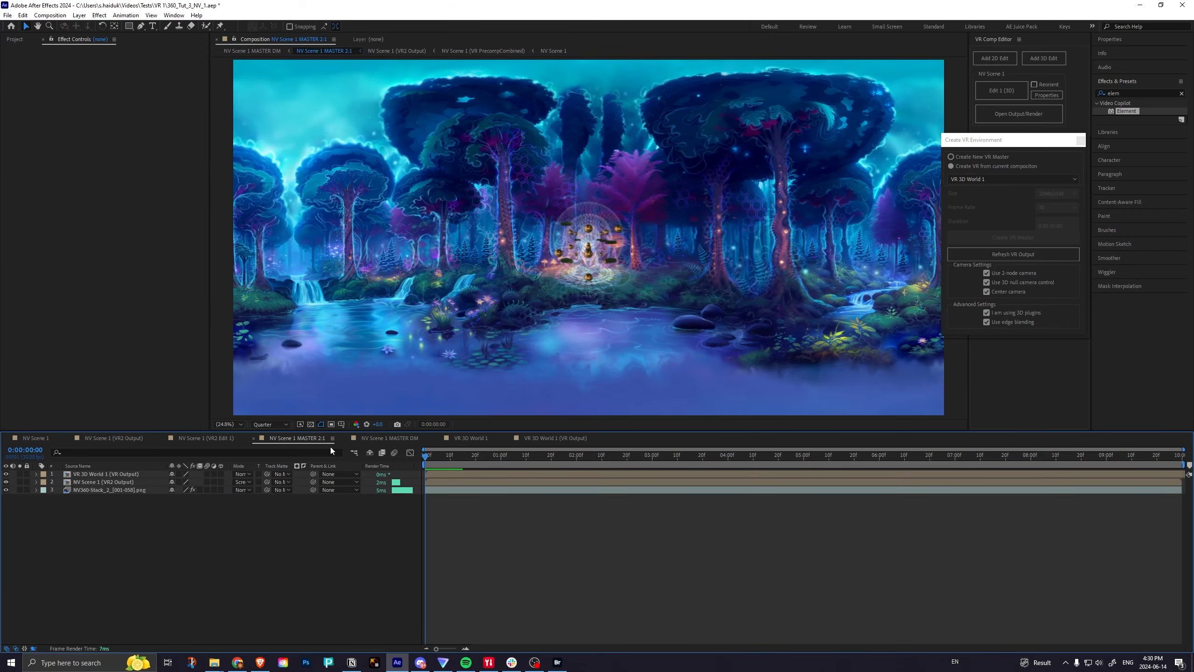
{"action": "left_click_drag", "start_coordinate": [425, 458], "coordinate": [464, 457]}
{"action": "left_click", "coordinate": [61, 19]}
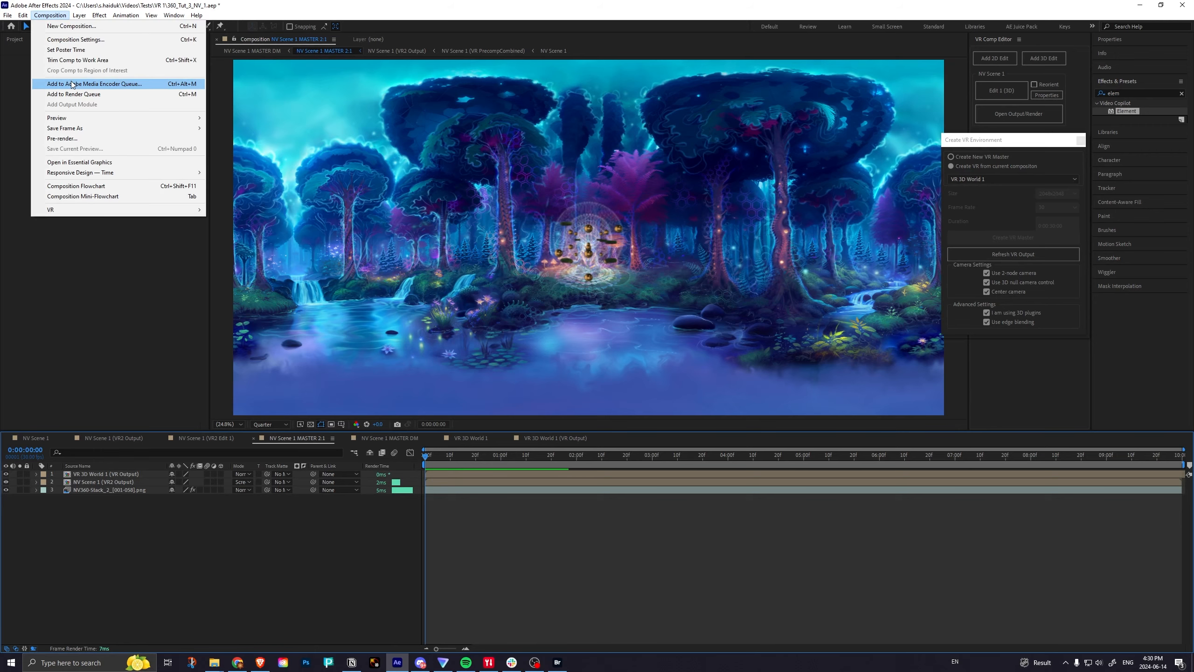
{"action": "left_click", "coordinate": [260, 9]}
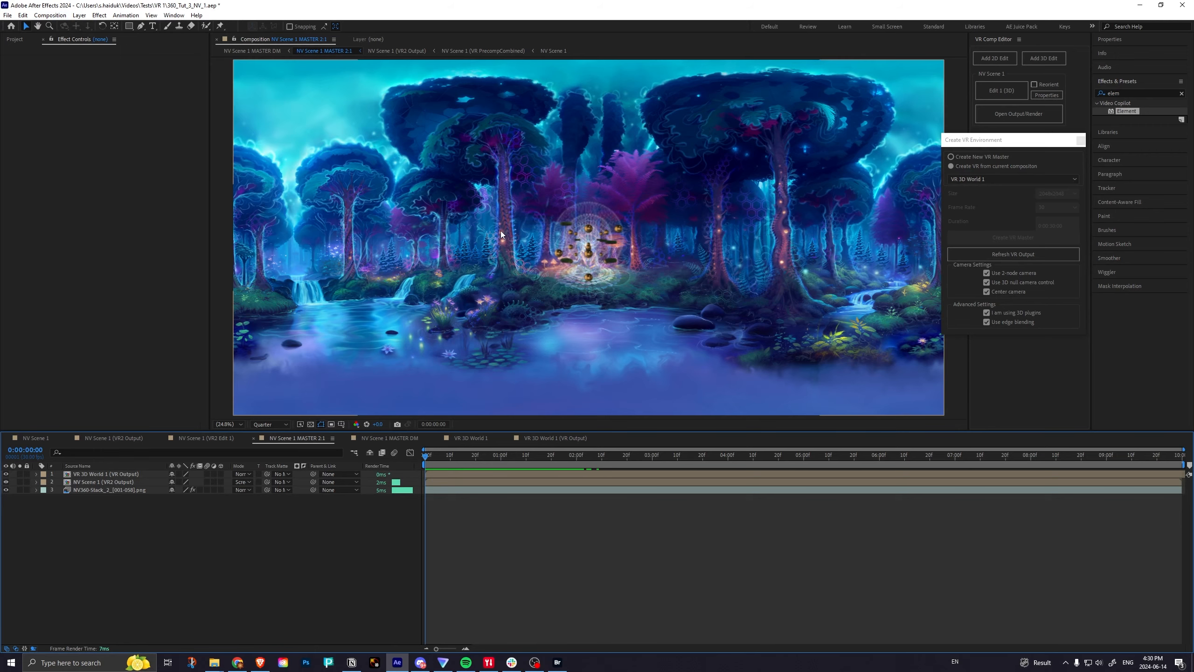
{"action": "left_click", "coordinate": [405, 441]}
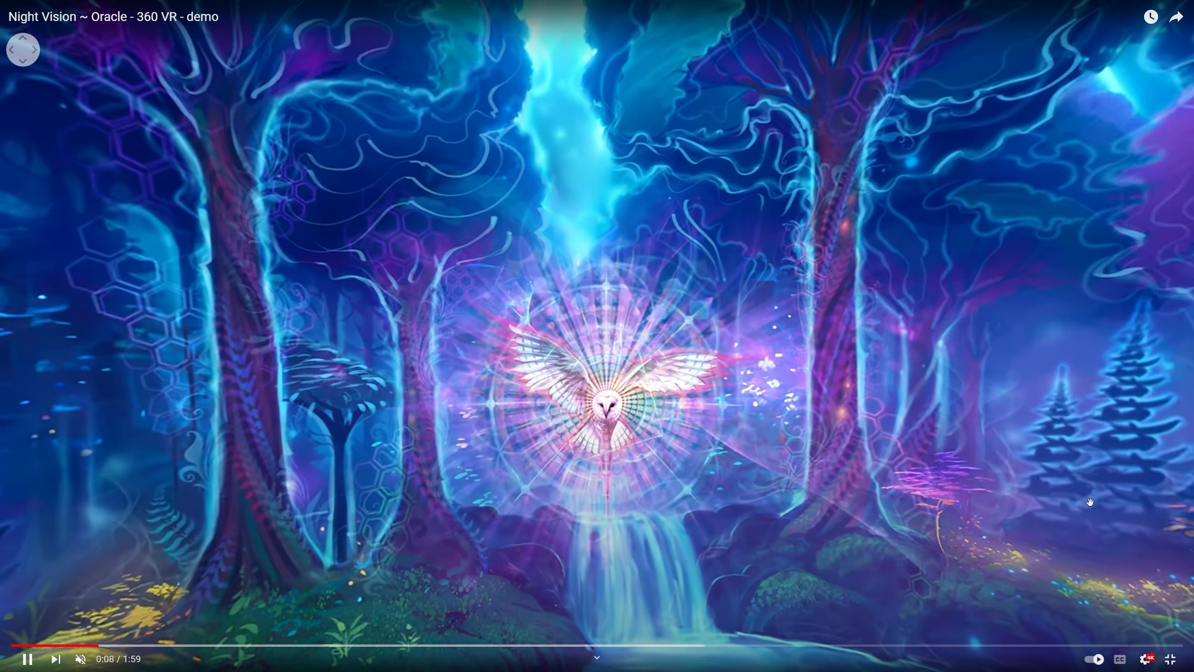
Look all the way around the forest in the YouTube video Night Vision ~ Oracle - 360 VR - demo while it plays.
{"action": "left_click_drag", "start_coordinate": [1089, 502], "coordinate": [821, 483]}
{"action": "left_click_drag", "start_coordinate": [1044, 474], "coordinate": [853, 453]}
{"action": "left_click_drag", "start_coordinate": [1012, 456], "coordinate": [781, 498]}
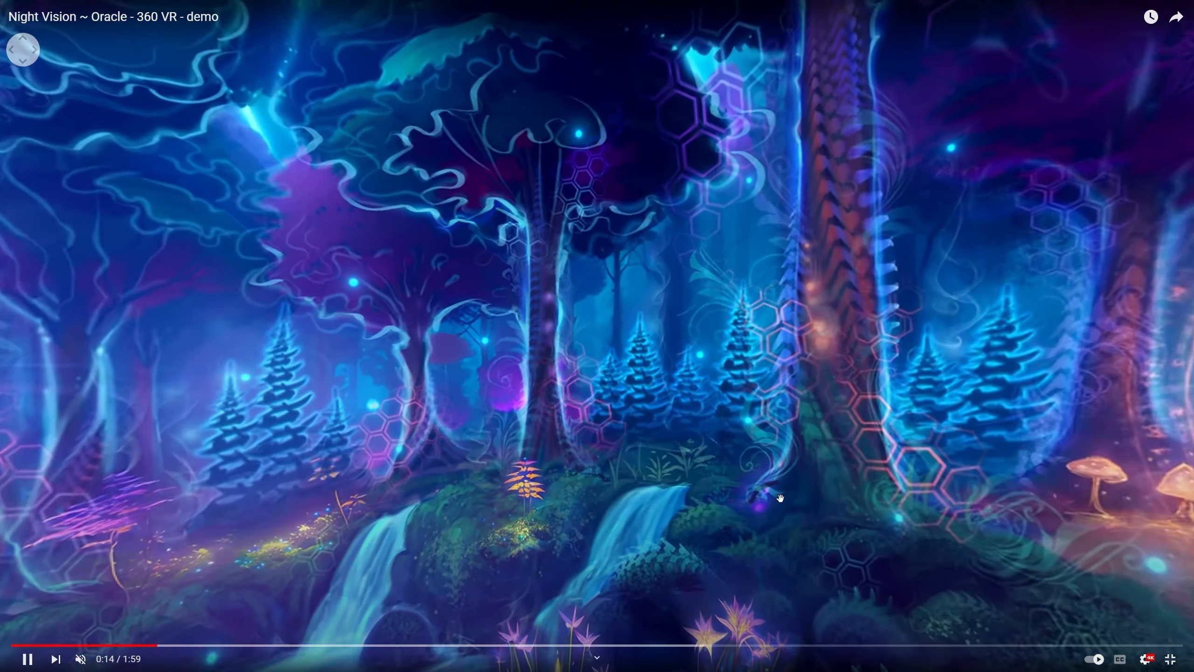
{"action": "left_click_drag", "start_coordinate": [998, 475], "coordinate": [763, 471]}
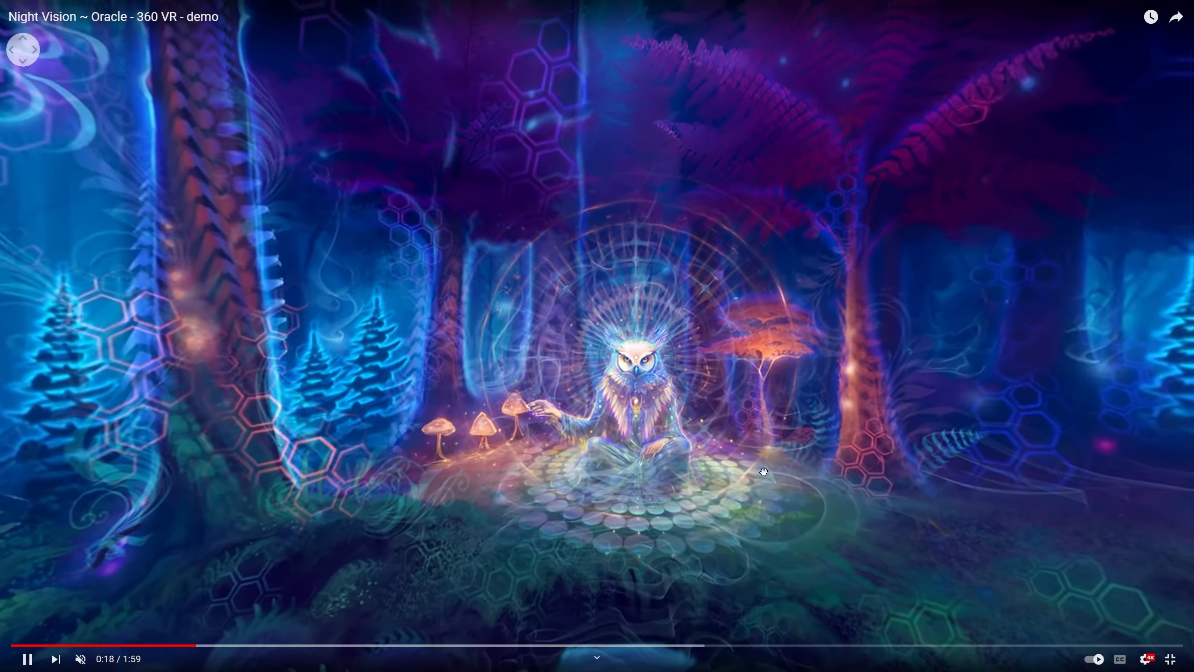
{"action": "left_click_drag", "start_coordinate": [854, 458], "coordinate": [820, 465]}
{"action": "left_click_drag", "start_coordinate": [739, 461], "coordinate": [657, 421]}
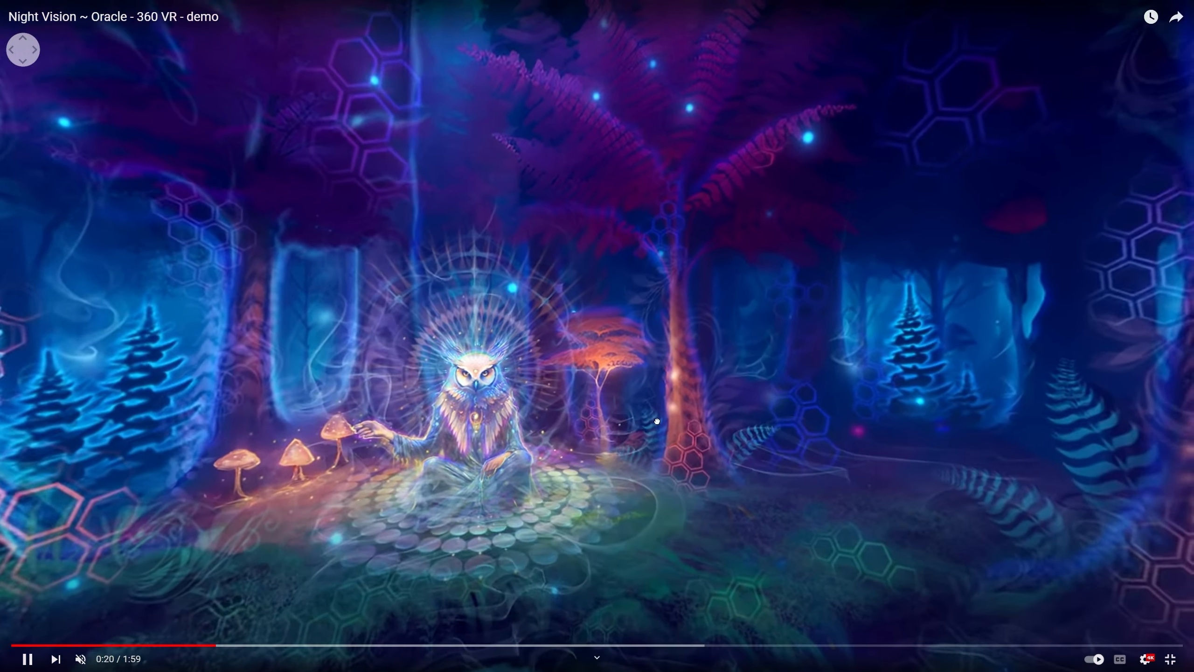
{"action": "left_click_drag", "start_coordinate": [951, 437], "coordinate": [783, 418]}
{"action": "left_click_drag", "start_coordinate": [1018, 434], "coordinate": [719, 429]}
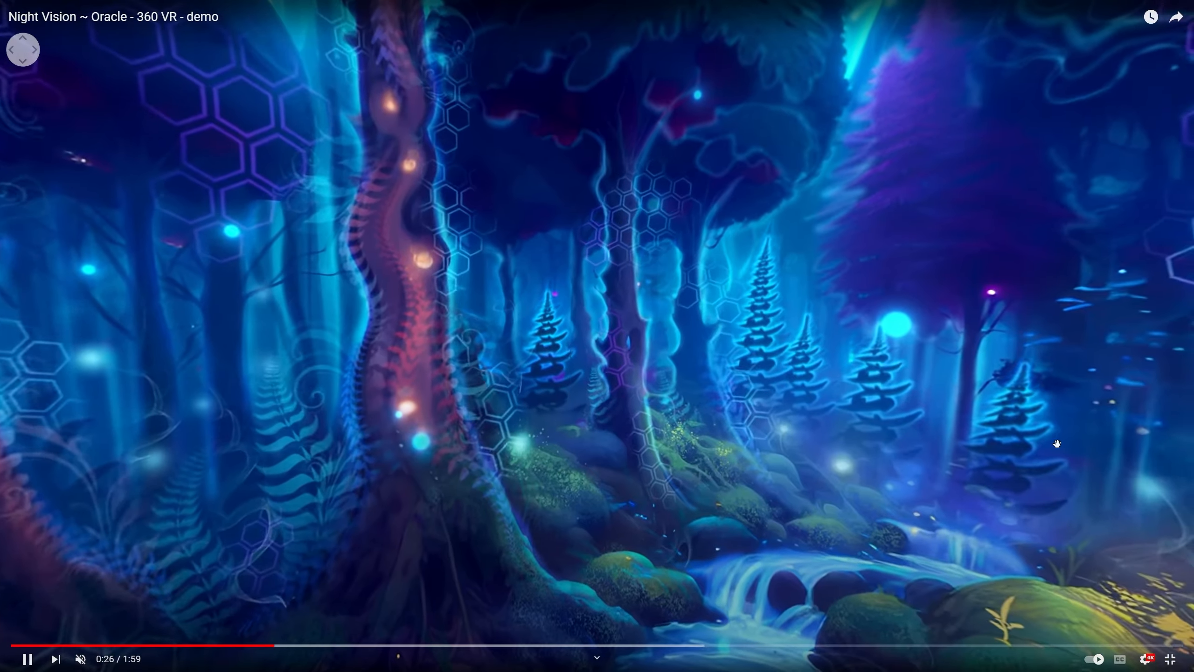
{"action": "left_click_drag", "start_coordinate": [1057, 442], "coordinate": [604, 436]}
{"action": "left_click_drag", "start_coordinate": [818, 445], "coordinate": [593, 448]}
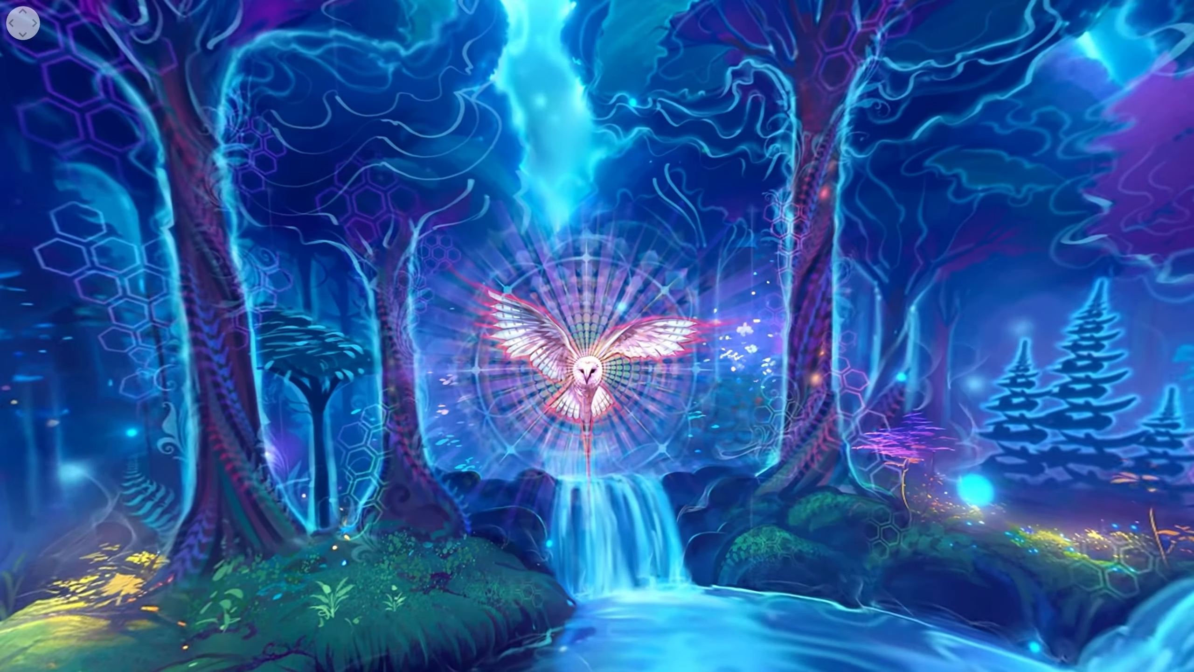